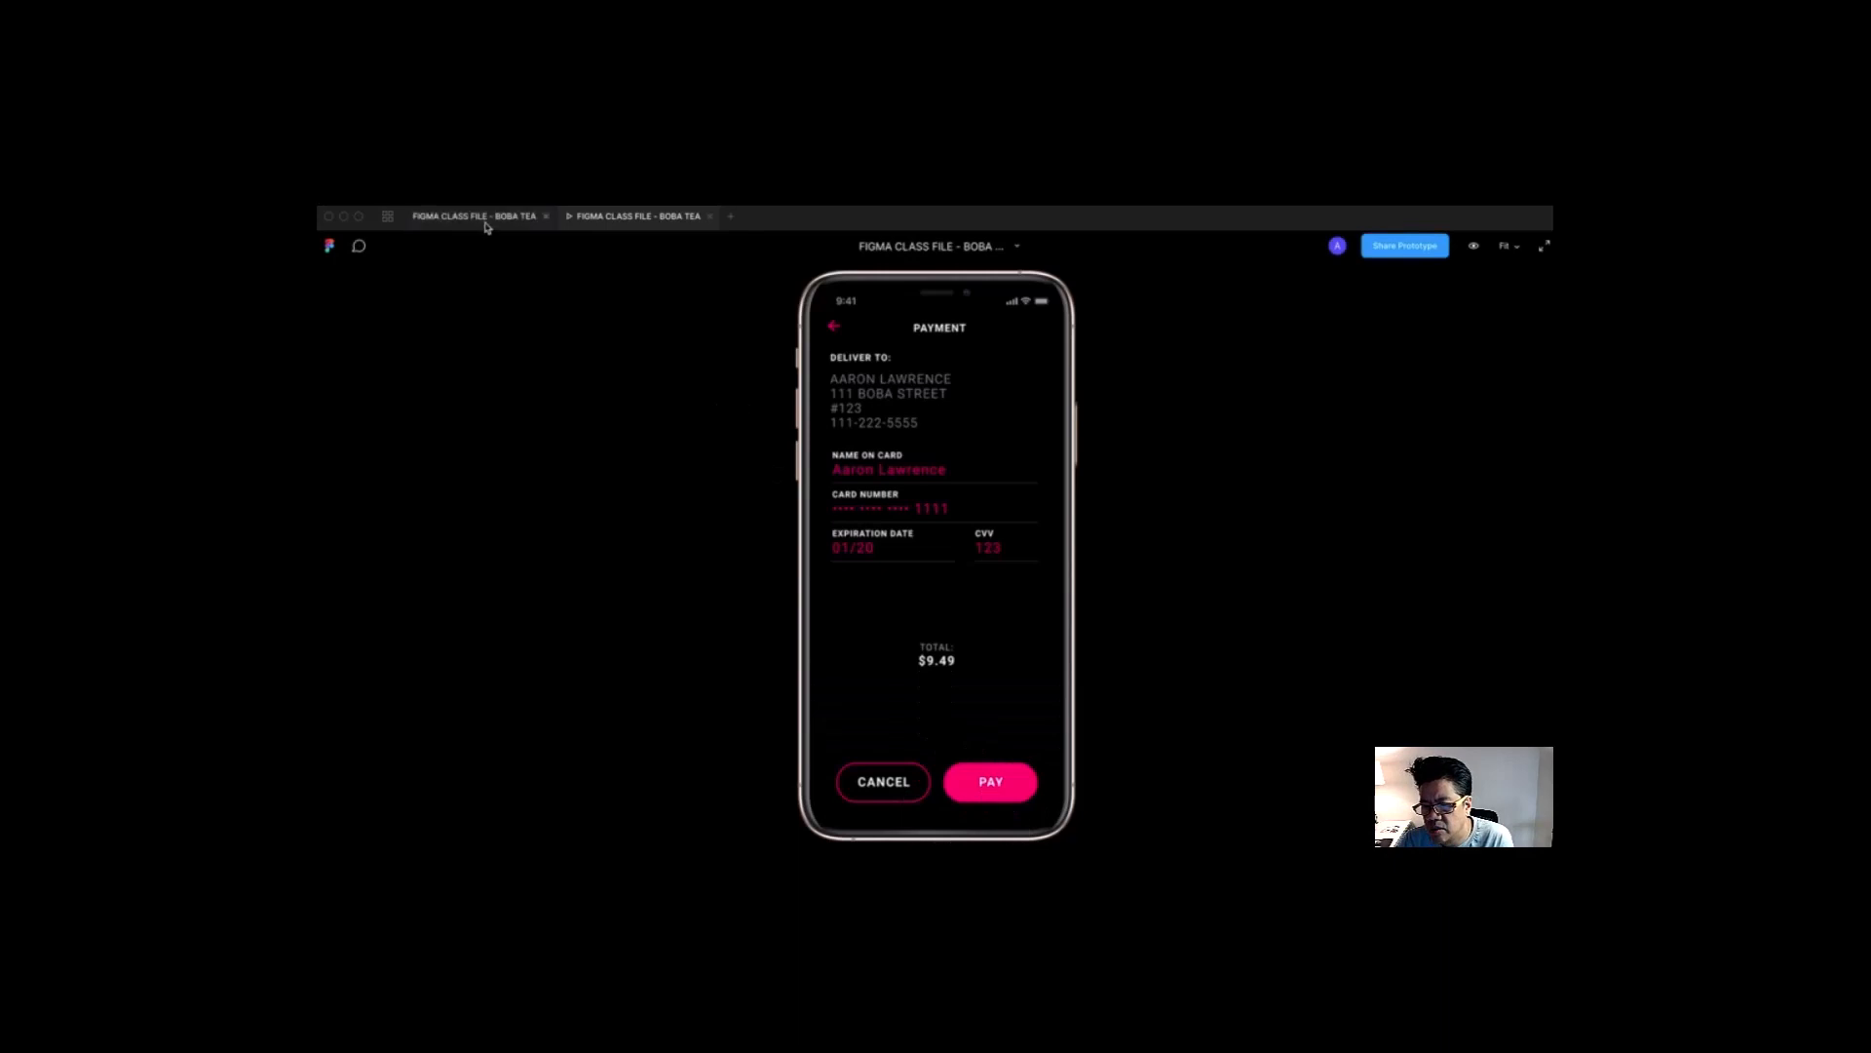
Step: Switch to the Boba Tea design file and copy the Loading screen frame located after the login screens
{"action": "left_click", "coordinate": [493, 224]}
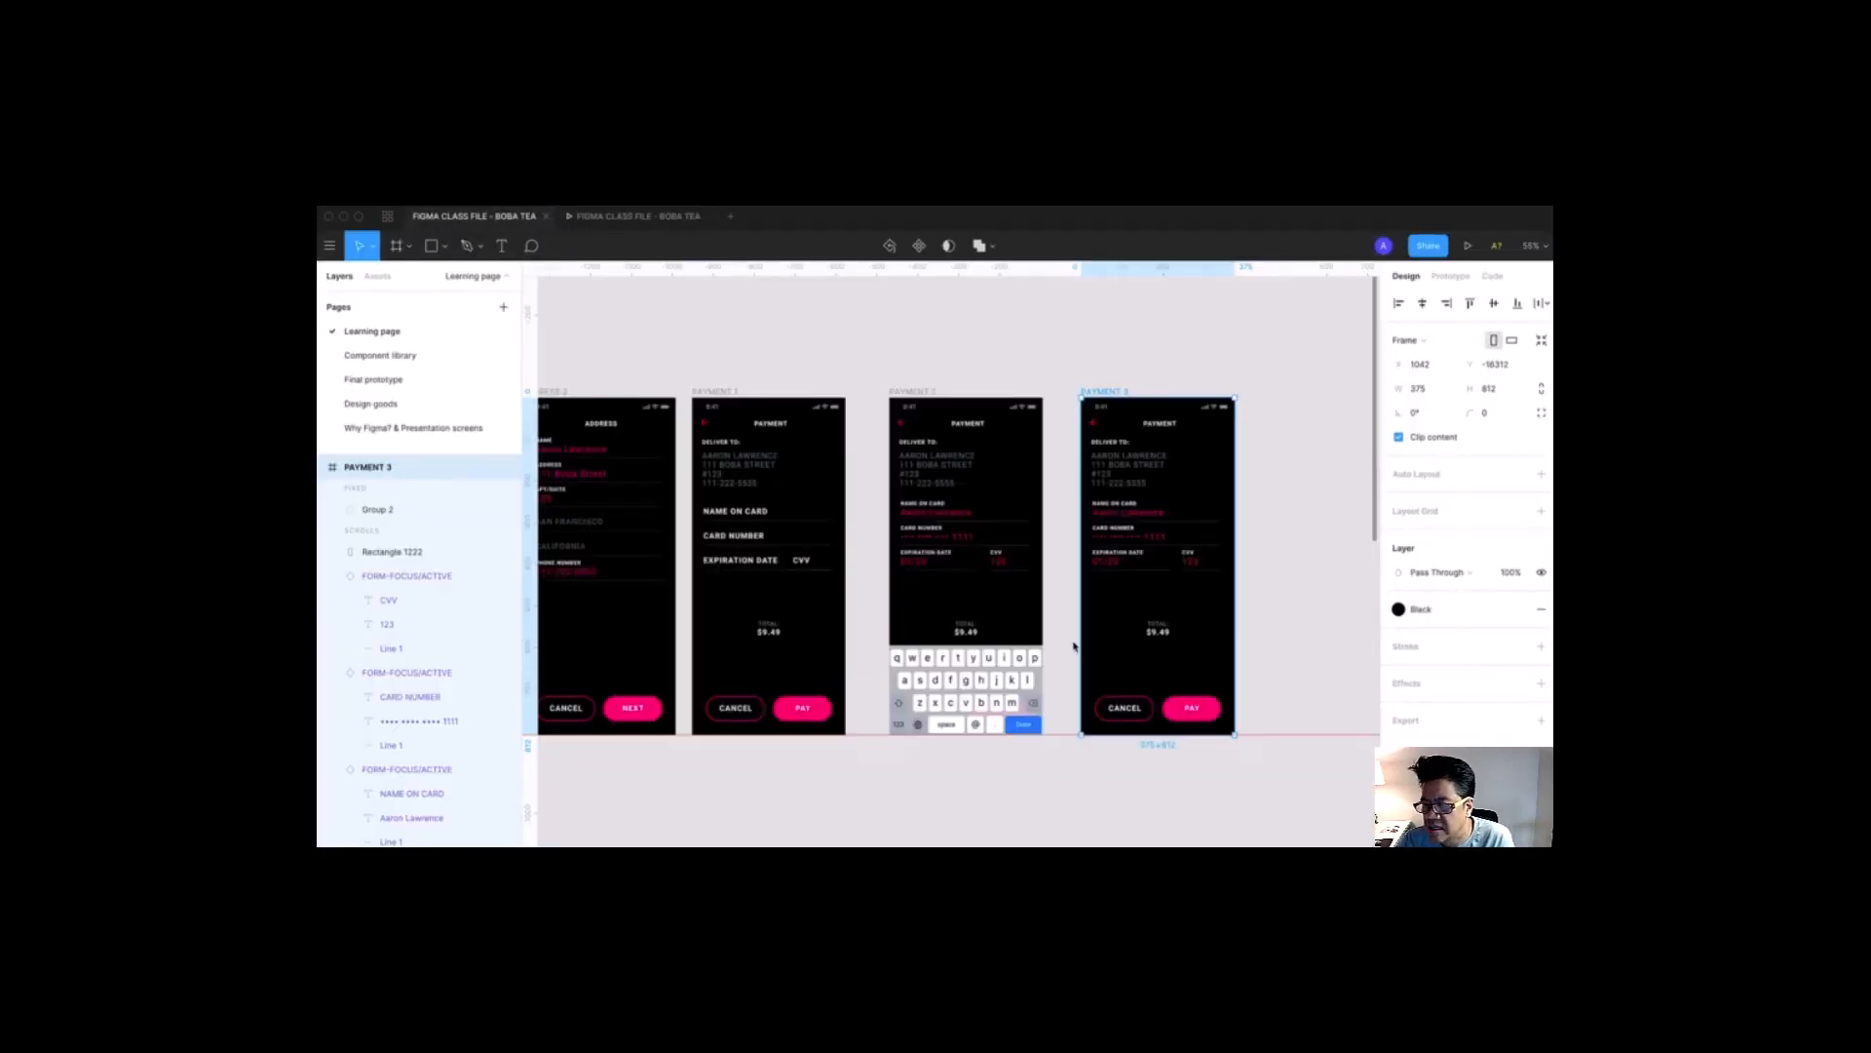
{"action": "key", "text": "super+minus"}
{"action": "left_click_drag", "start_coordinate": [822, 581], "coordinate": [995, 566]}
{"action": "left_click_drag", "start_coordinate": [729, 552], "coordinate": [974, 550]}
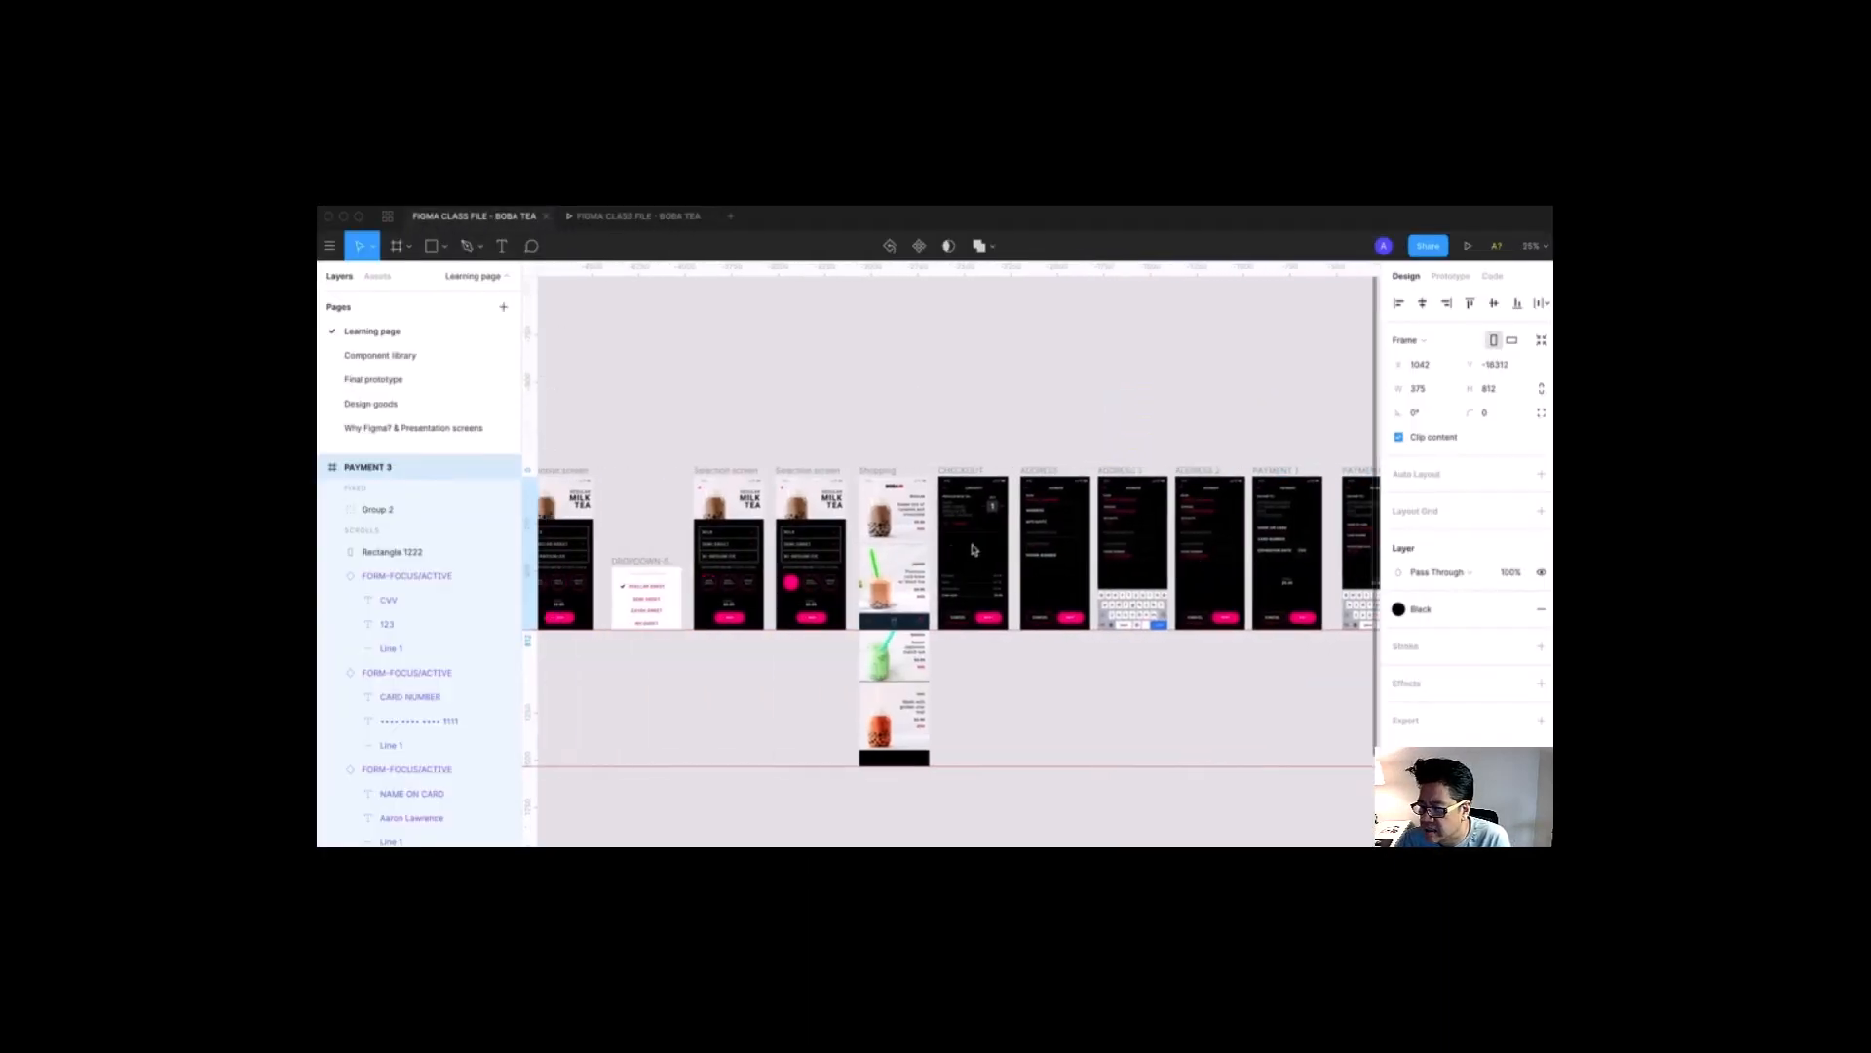
{"action": "left_click_drag", "start_coordinate": [644, 526], "coordinate": [944, 517]}
{"action": "left_click", "coordinate": [689, 468]}
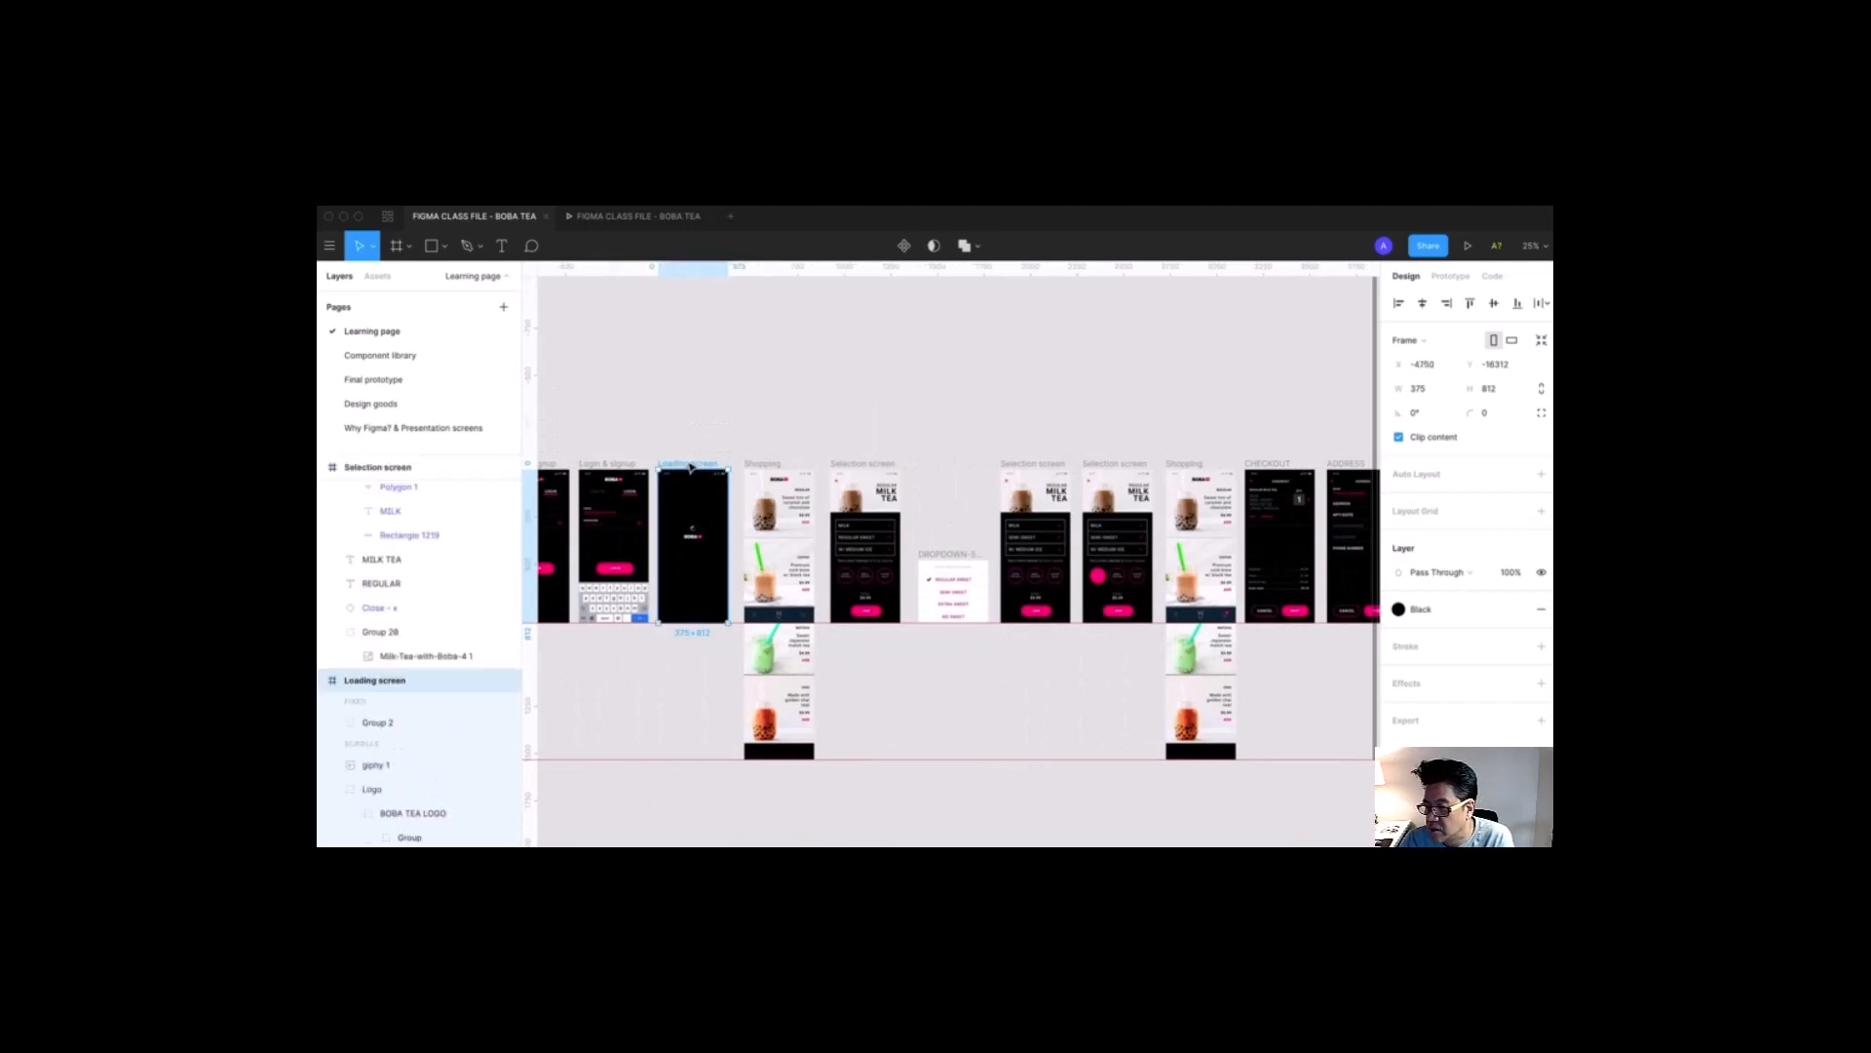
{"action": "mouse_move", "coordinate": [689, 468]}
{"action": "left_mouse_down"}
{"action": "mouse_move", "coordinate": [622, 426]}
{"action": "mouse_move", "coordinate": [709, 432]}
{"action": "left_mouse_up"}
{"action": "key", "text": "z"}
{"action": "left_click_drag", "start_coordinate": [610, 343], "coordinate": [852, 618]}
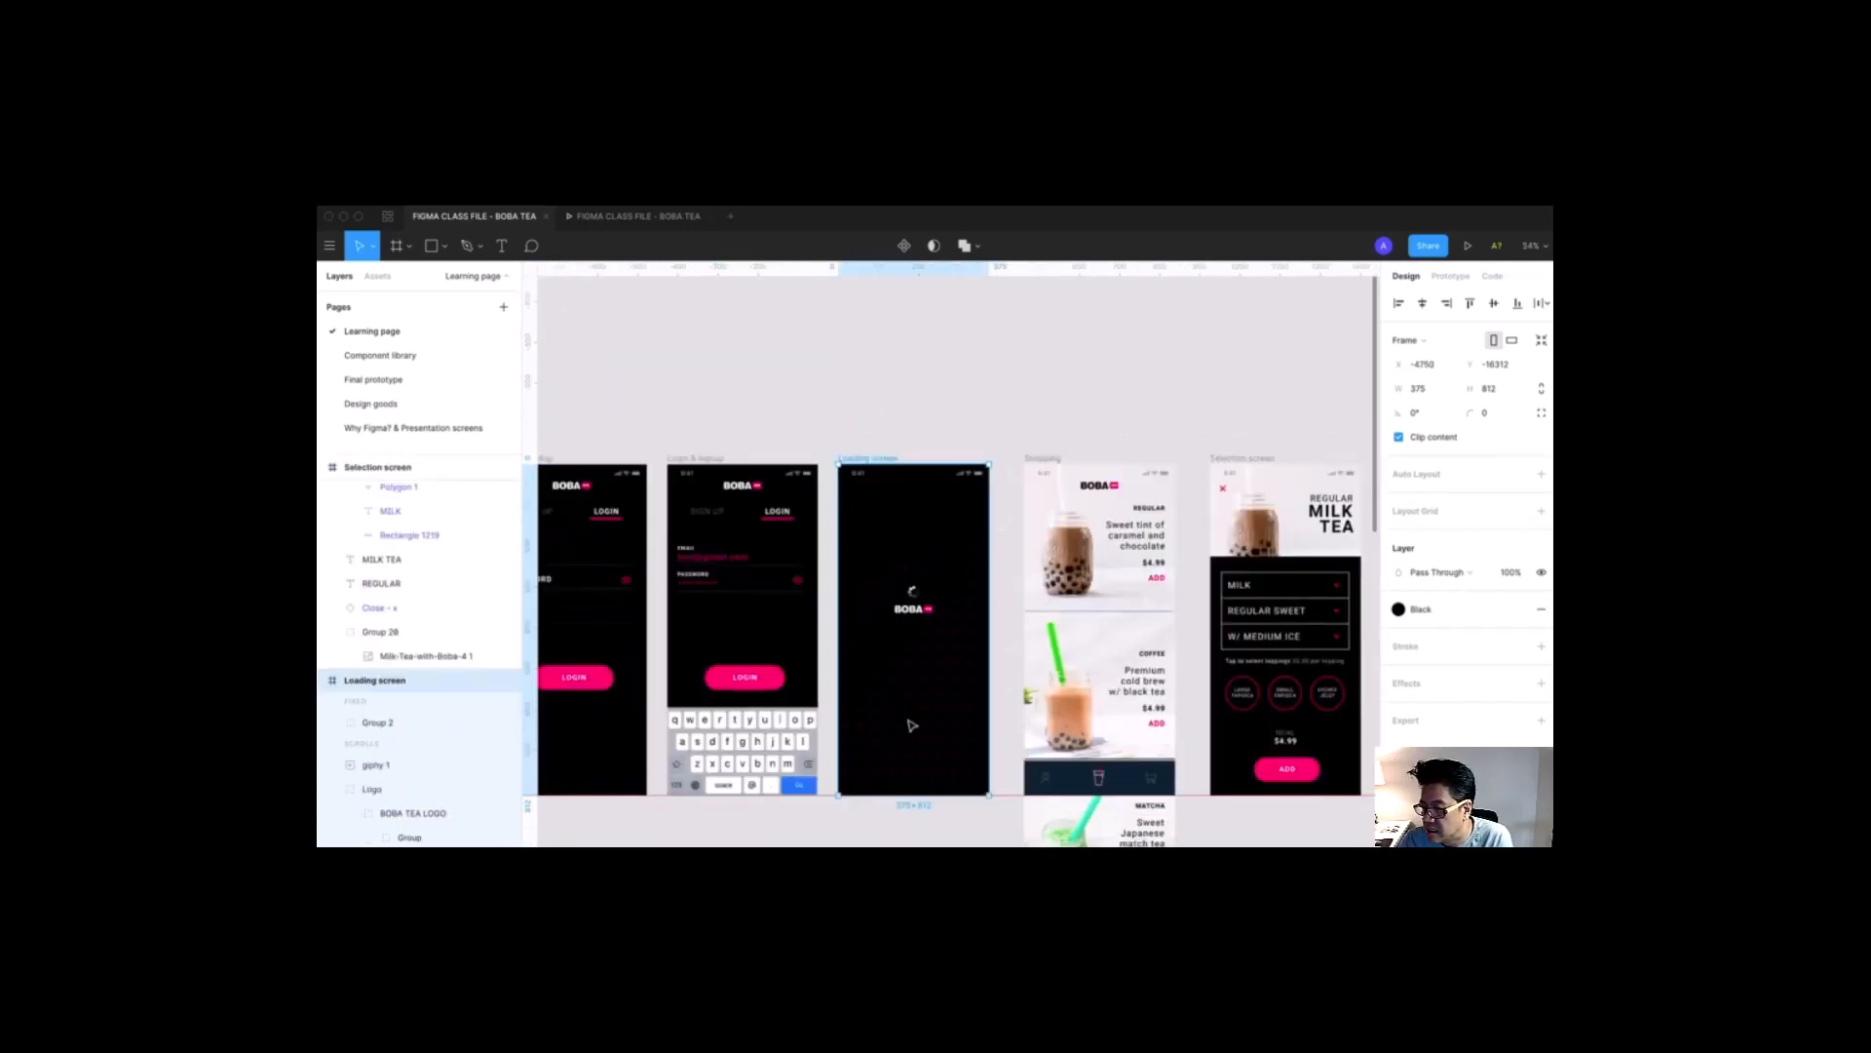
Step: Paste the copied Loading screen frame and place it beside the PAYMENT 3 frame, level with its upper edge
{"action": "left_click_drag", "start_coordinate": [948, 831], "coordinate": [714, 764]}
{"action": "key", "text": "minus"}
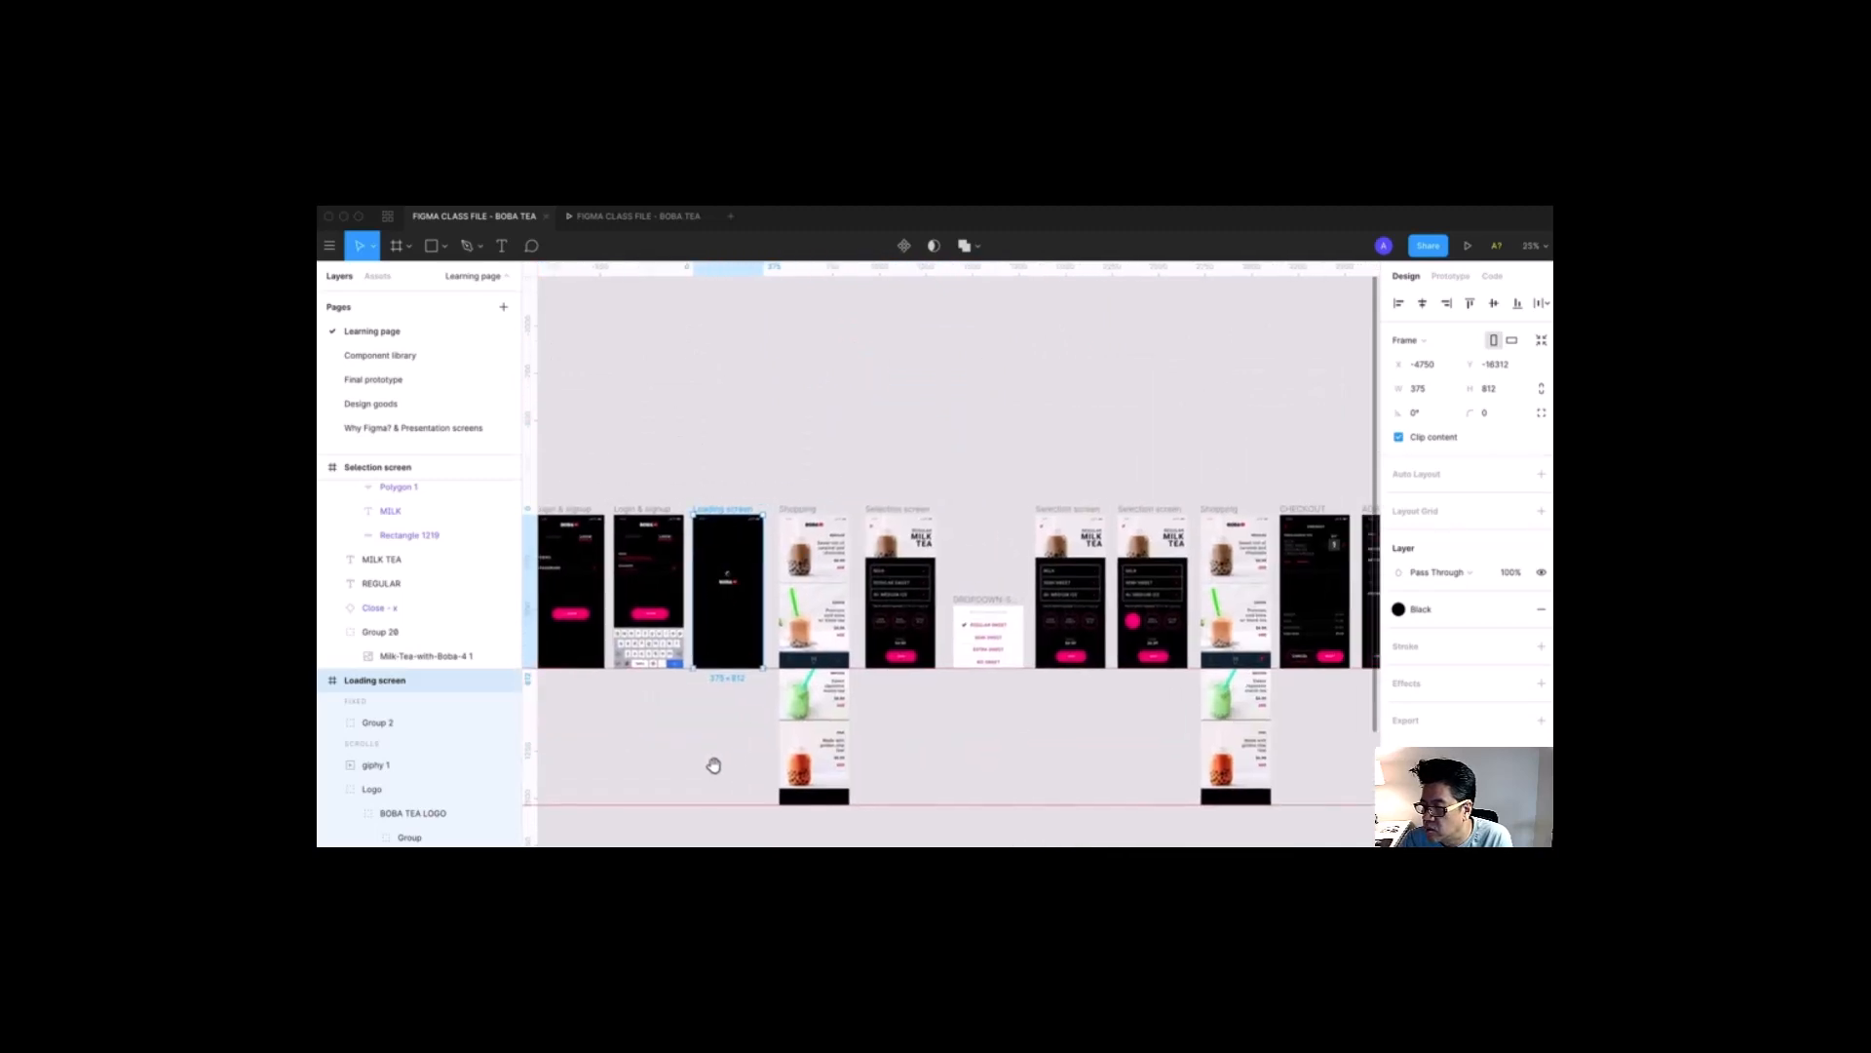
{"action": "left_click_drag", "start_coordinate": [734, 491], "coordinate": [664, 477]}
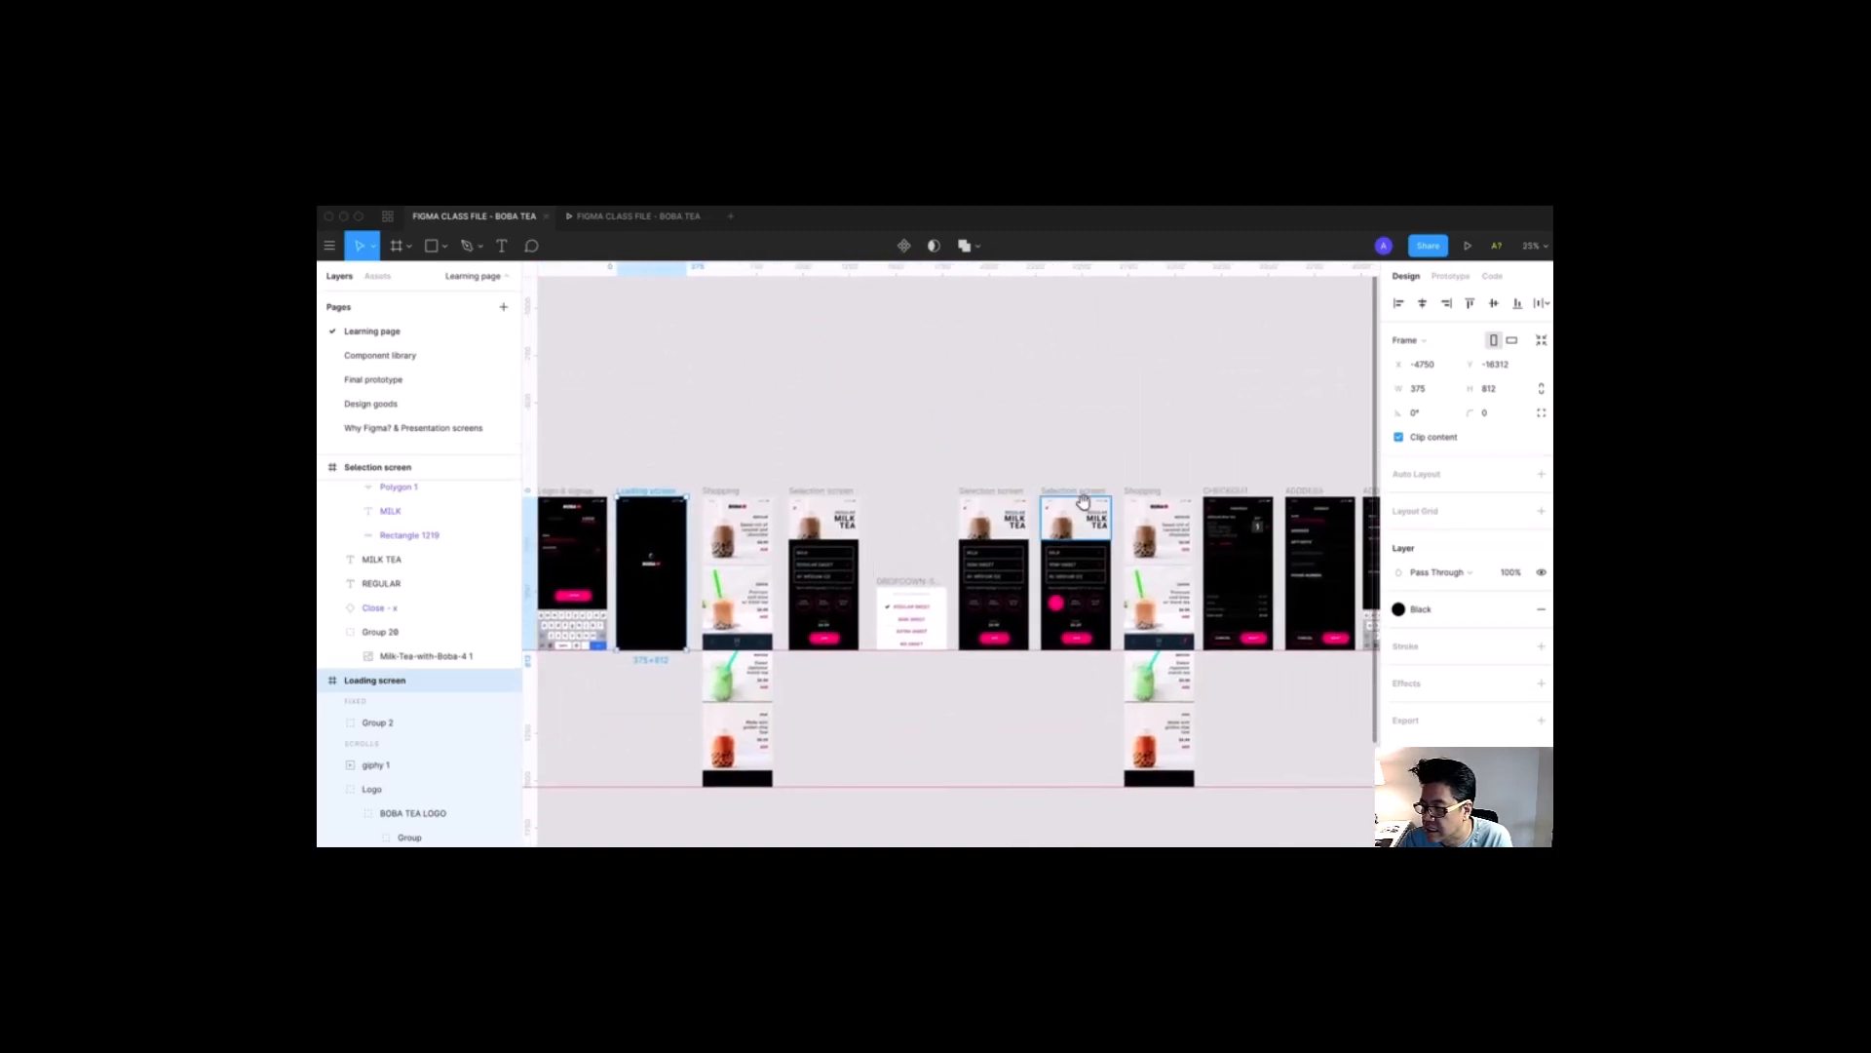
{"action": "left_click_drag", "start_coordinate": [1169, 505], "coordinate": [828, 504]}
{"action": "key", "text": "z"}
{"action": "left_click_drag", "start_coordinate": [767, 394], "coordinate": [1019, 688]}
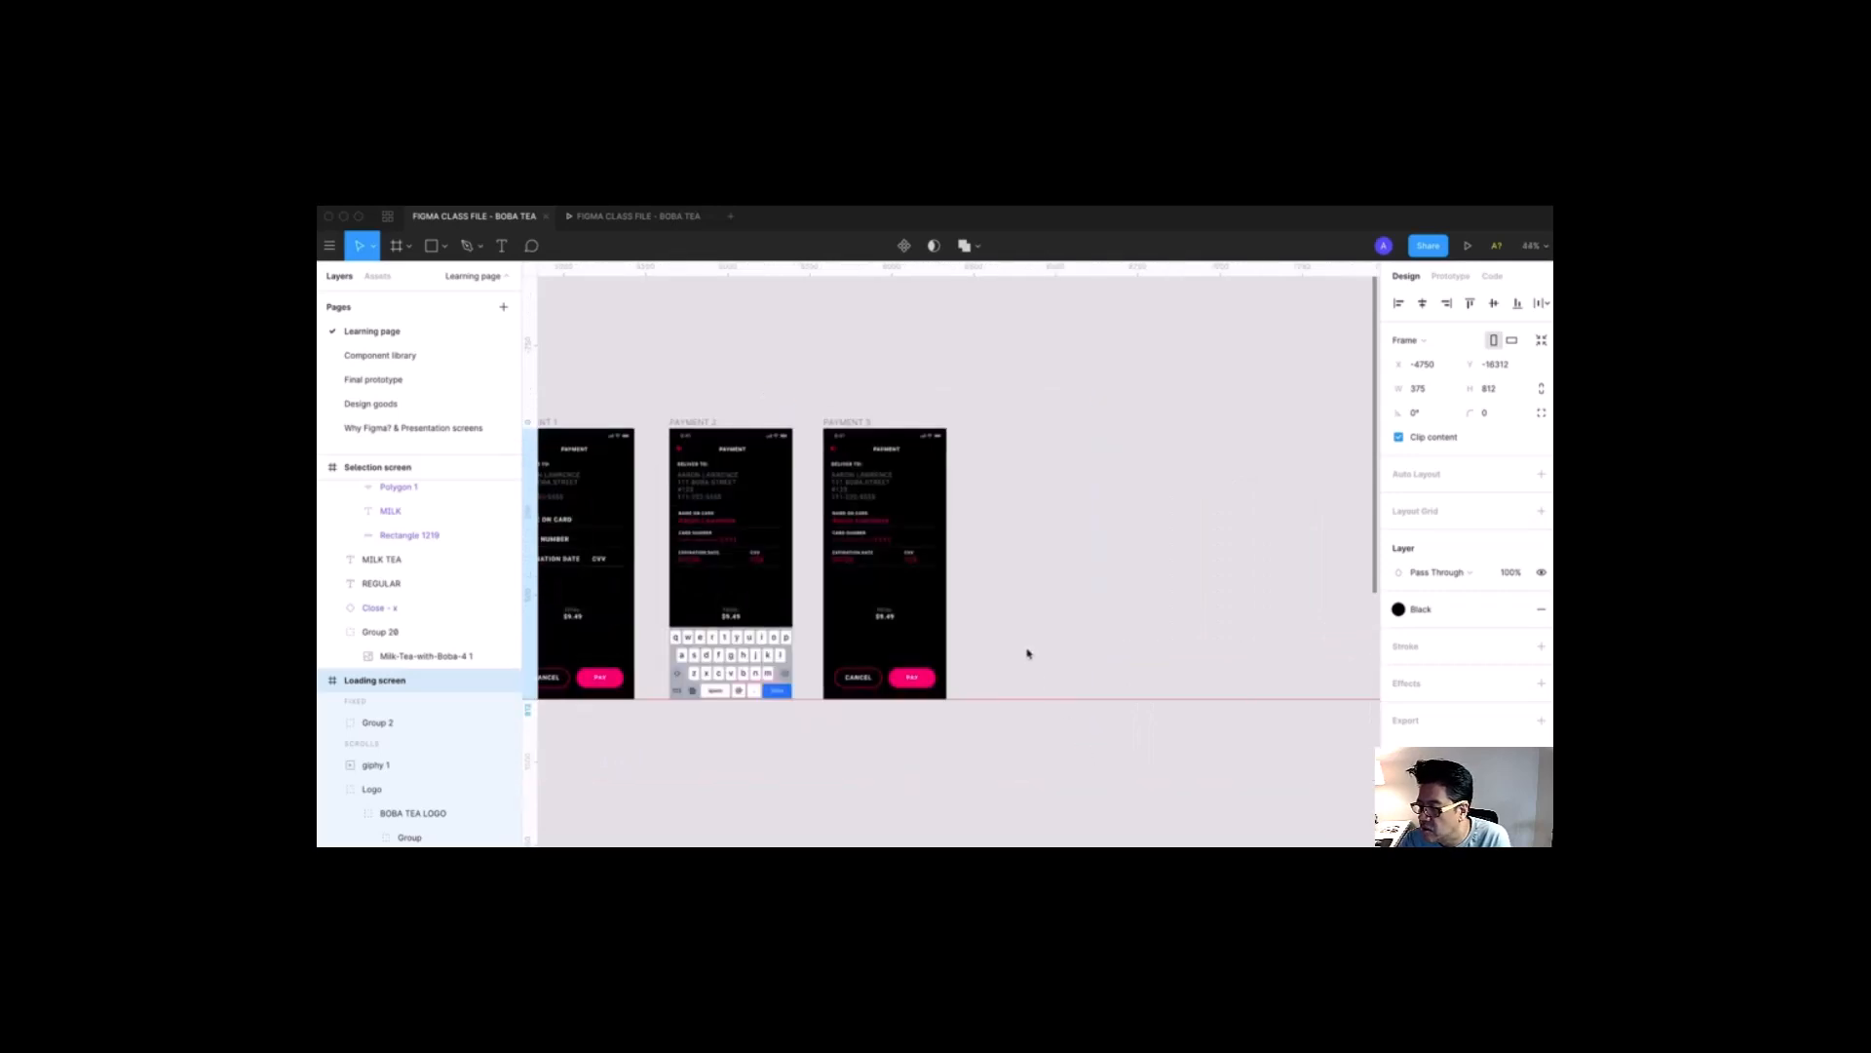
{"action": "key", "text": "super+v"}
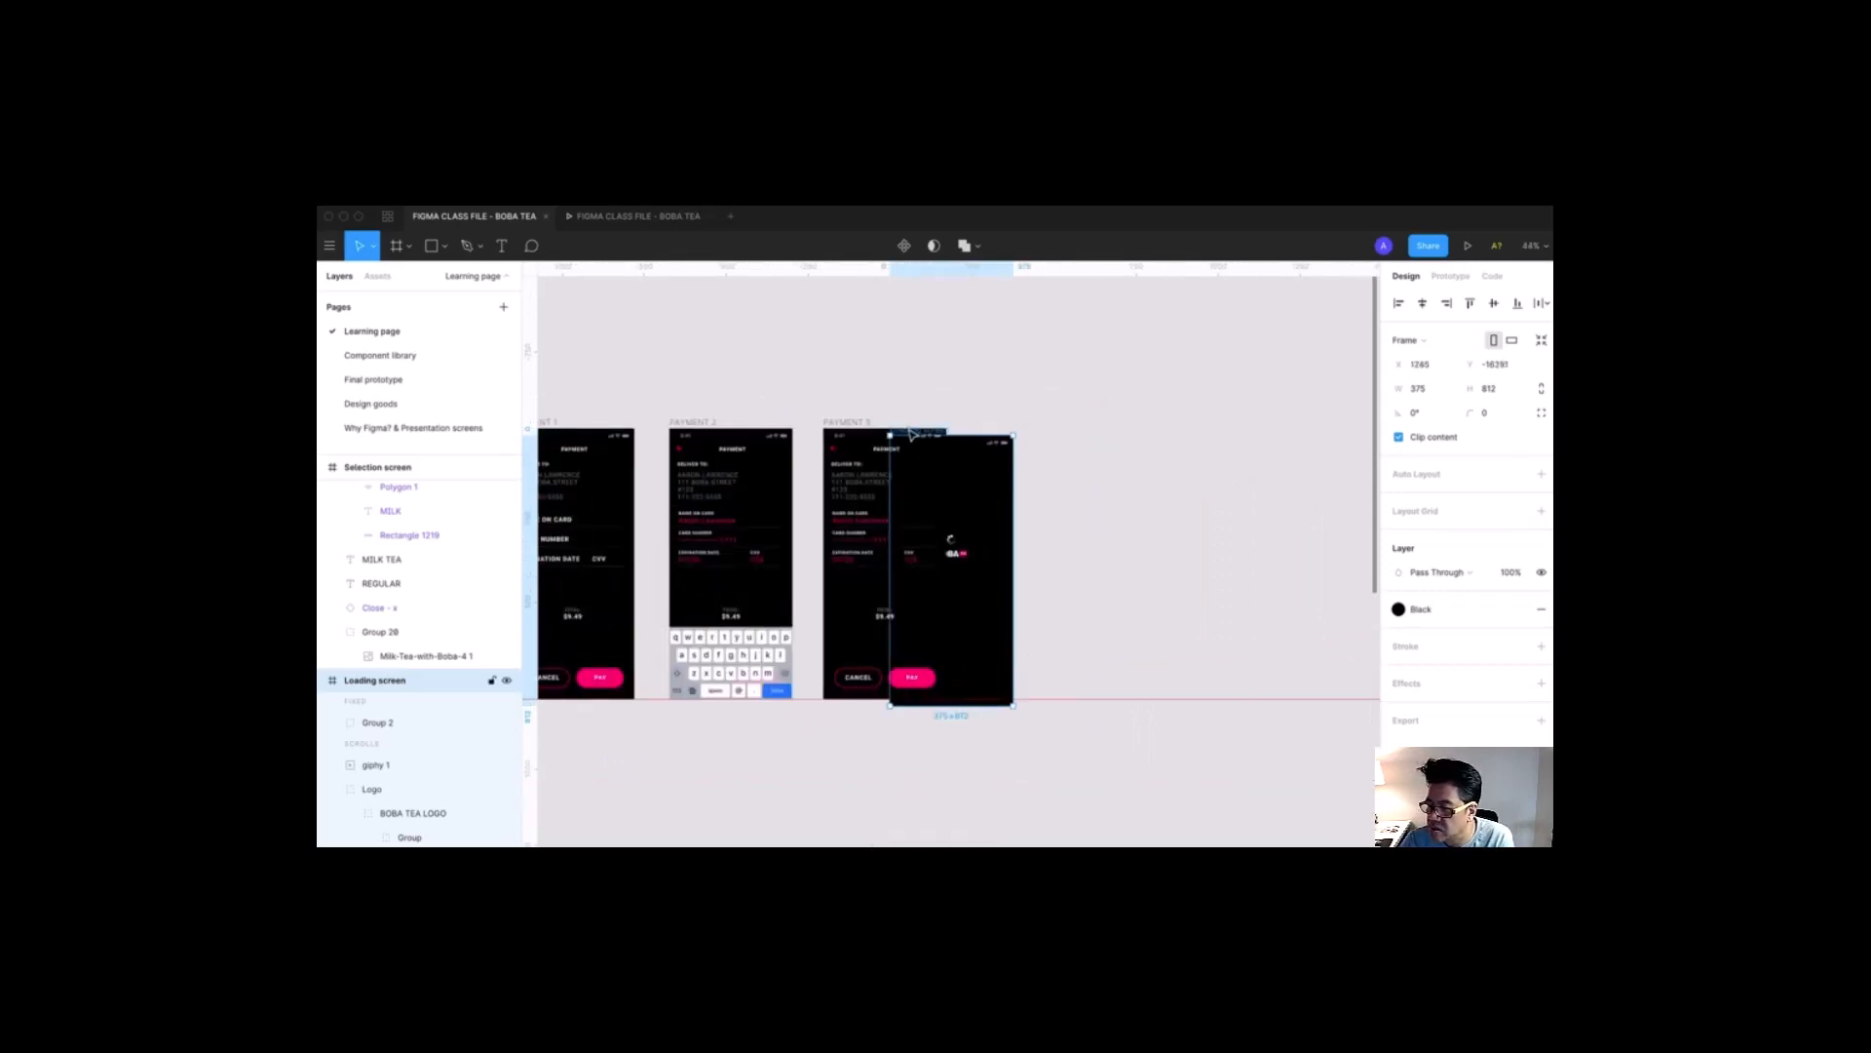
{"action": "left_click_drag", "start_coordinate": [911, 434], "coordinate": [992, 427]}
Step: Delete the BOBA logo from the Loading screen copy beside PAYMENT 3, keeping the spinner
{"action": "key", "text": "z"}
{"action": "left_click_drag", "start_coordinate": [773, 331], "coordinate": [1183, 725]}
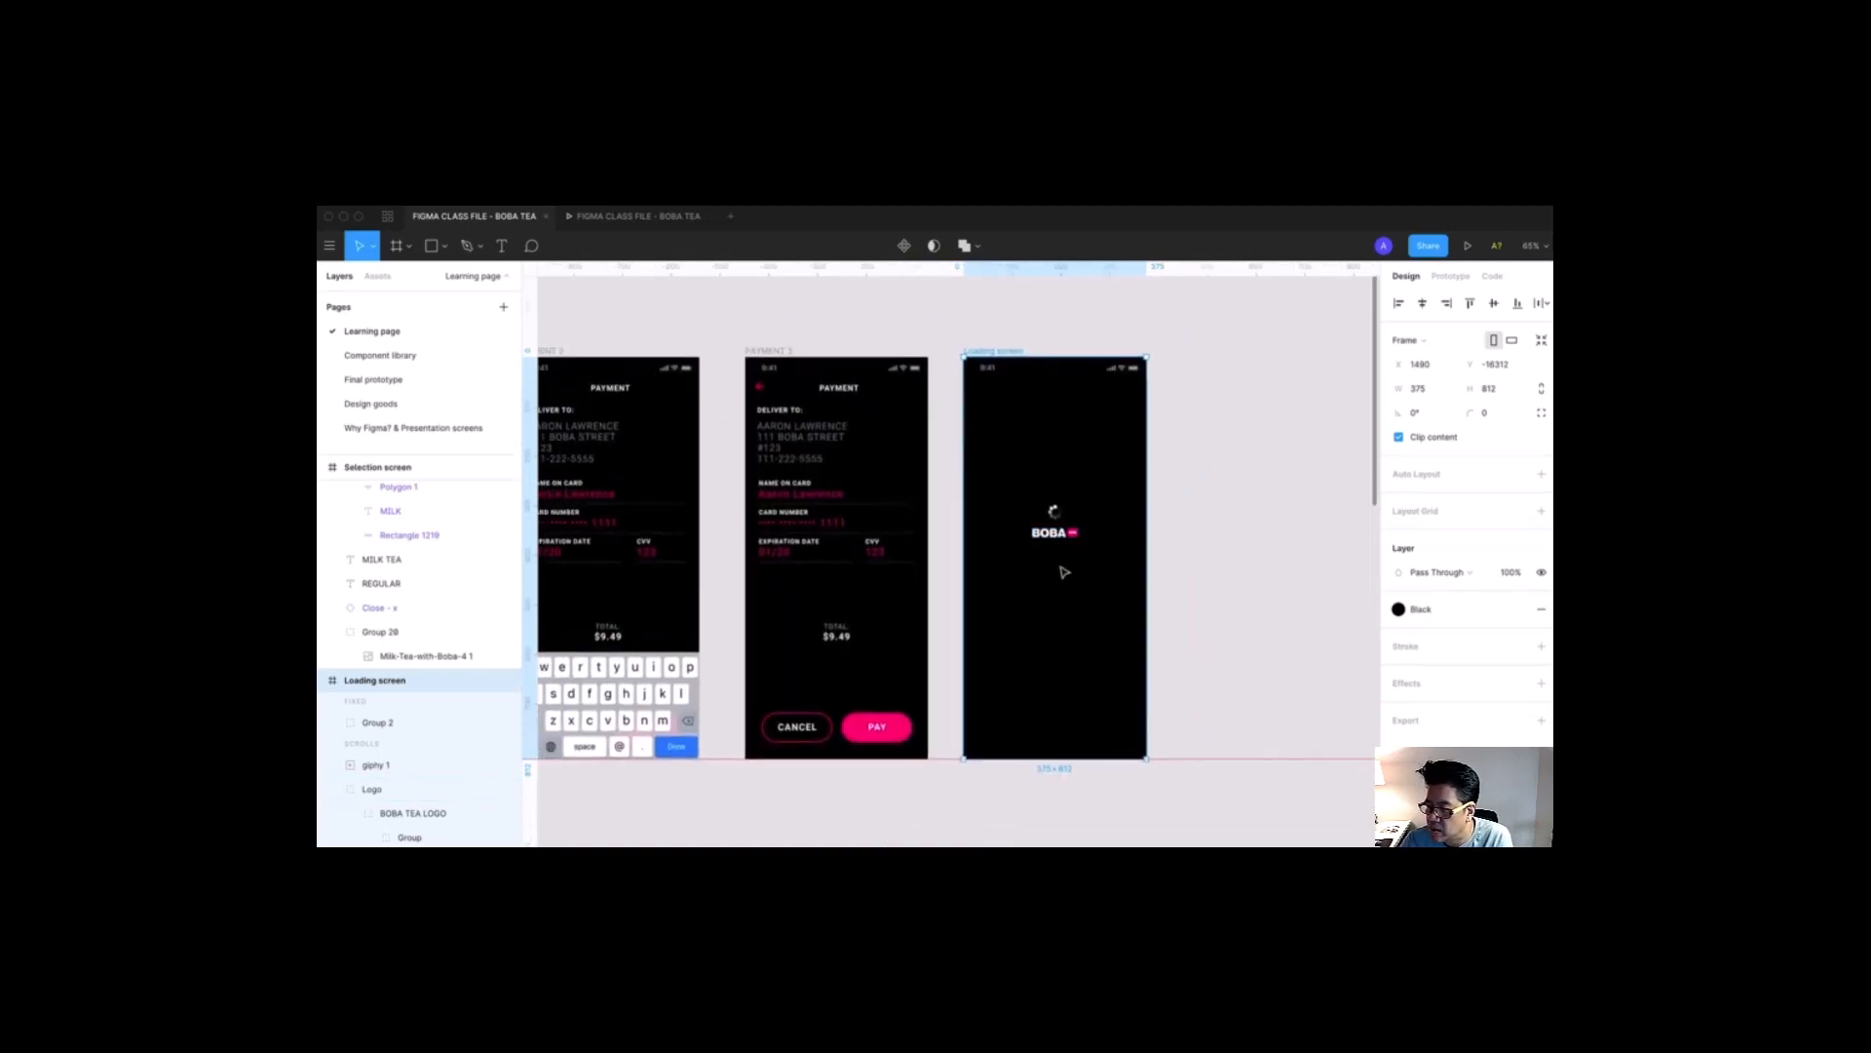
{"action": "left_click", "coordinate": [1060, 537]}
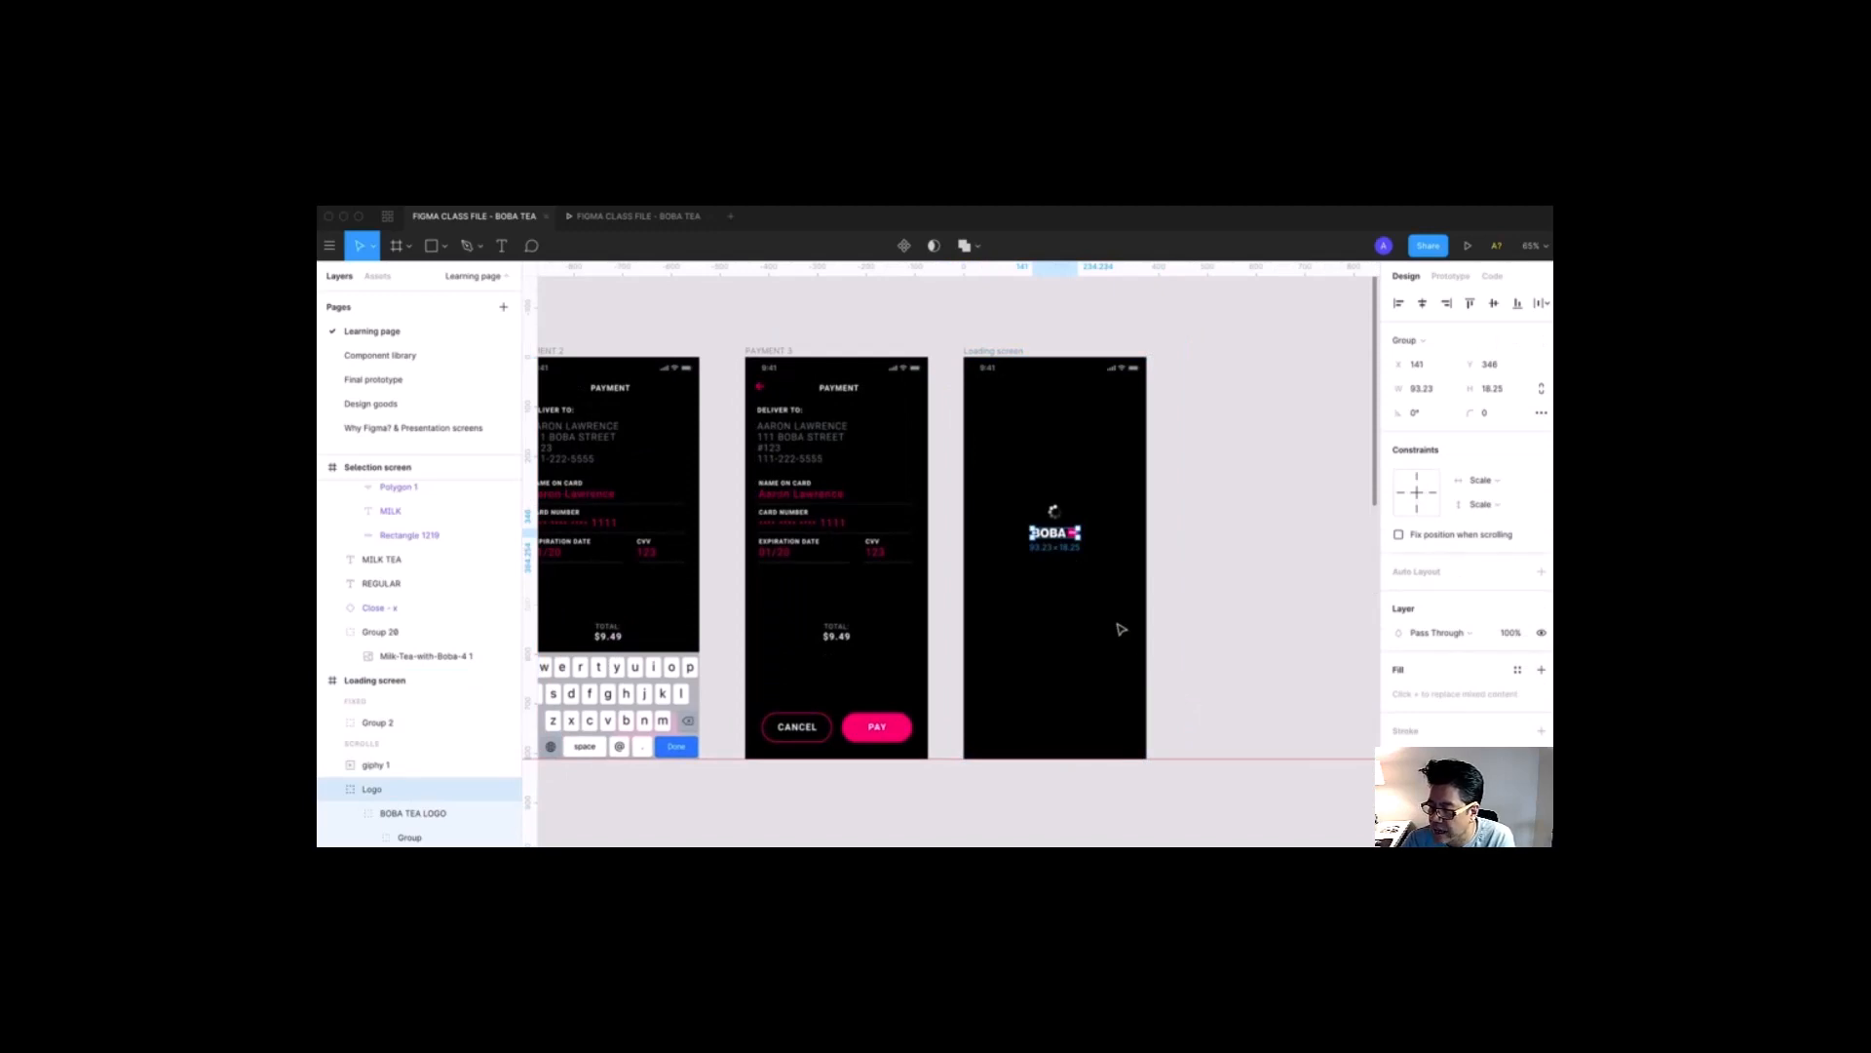
{"action": "key", "text": "Delete"}
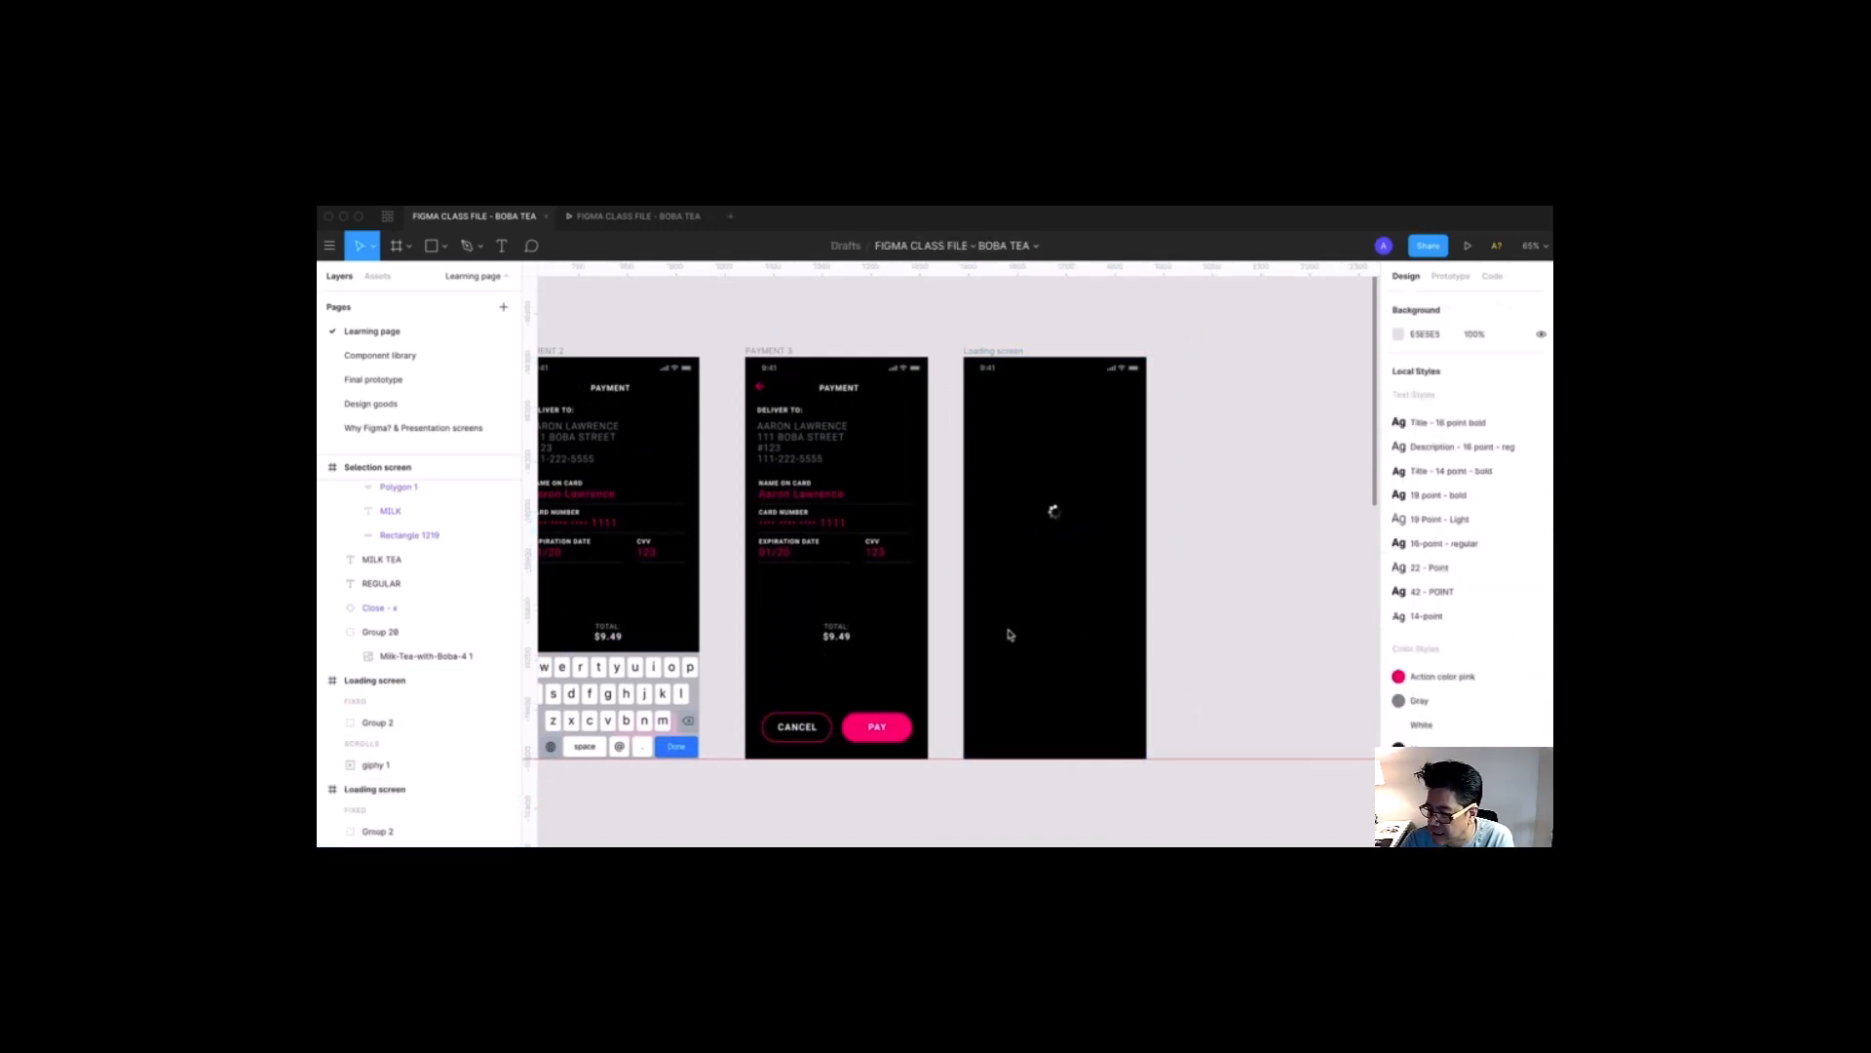
Step: Copy the "DELIVER TO:" text from PAYMENT 3 into the new Loading screen frame
{"action": "left_click", "coordinate": [843, 635]}
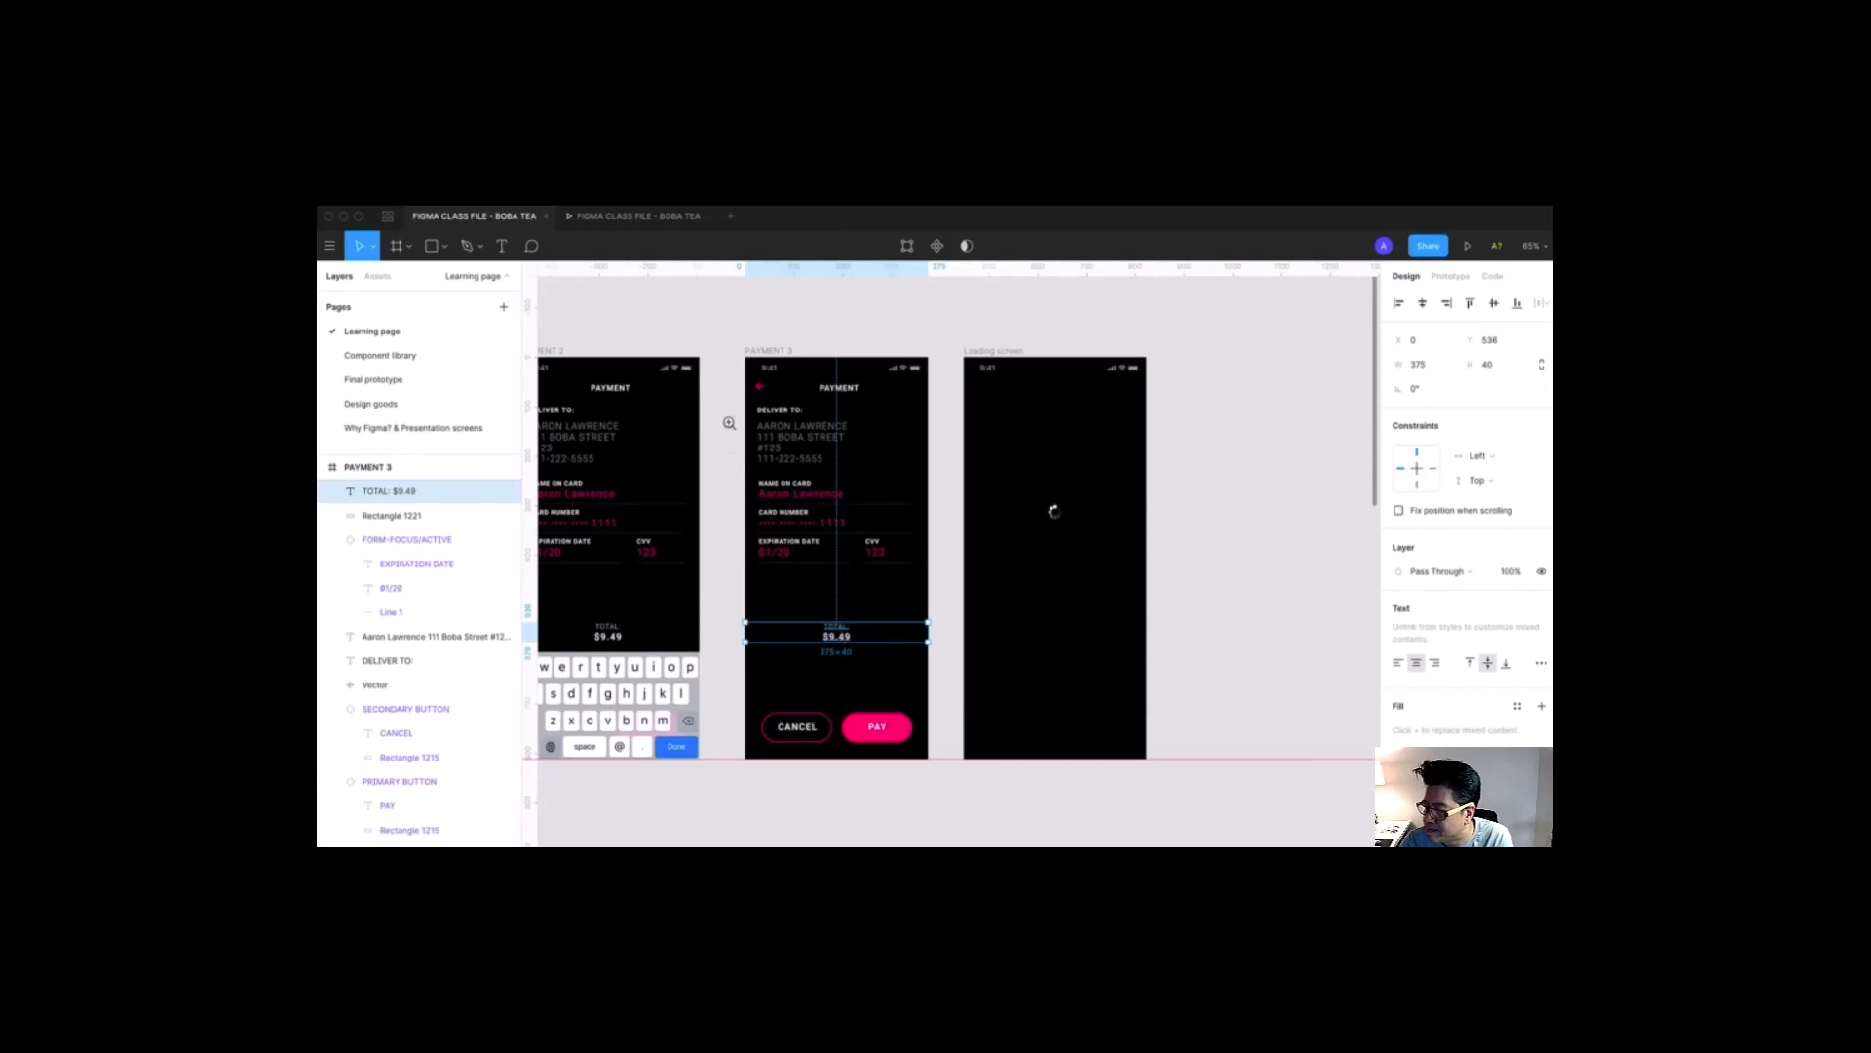
{"action": "left_click_drag", "start_coordinate": [729, 421], "coordinate": [1063, 804]}
{"action": "left_click_drag", "start_coordinate": [980, 719], "coordinate": [969, 764]}
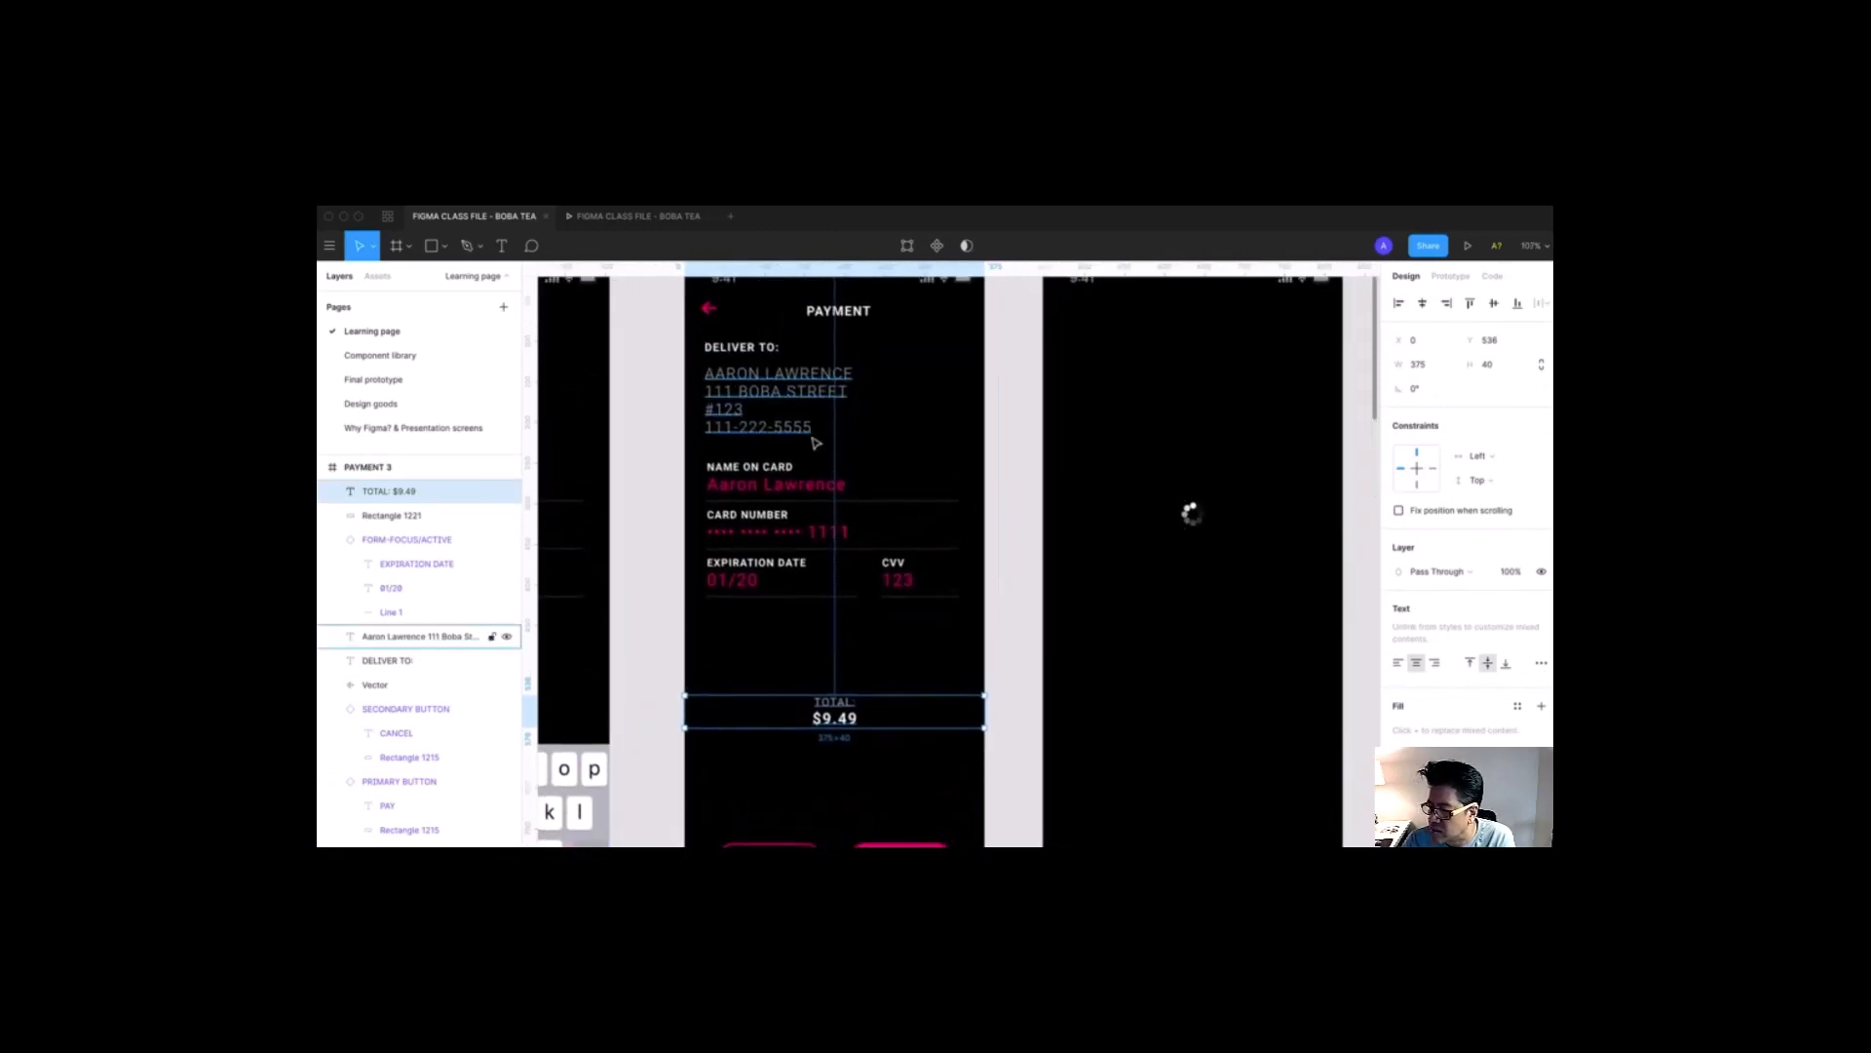
{"action": "left_click", "coordinate": [753, 353]}
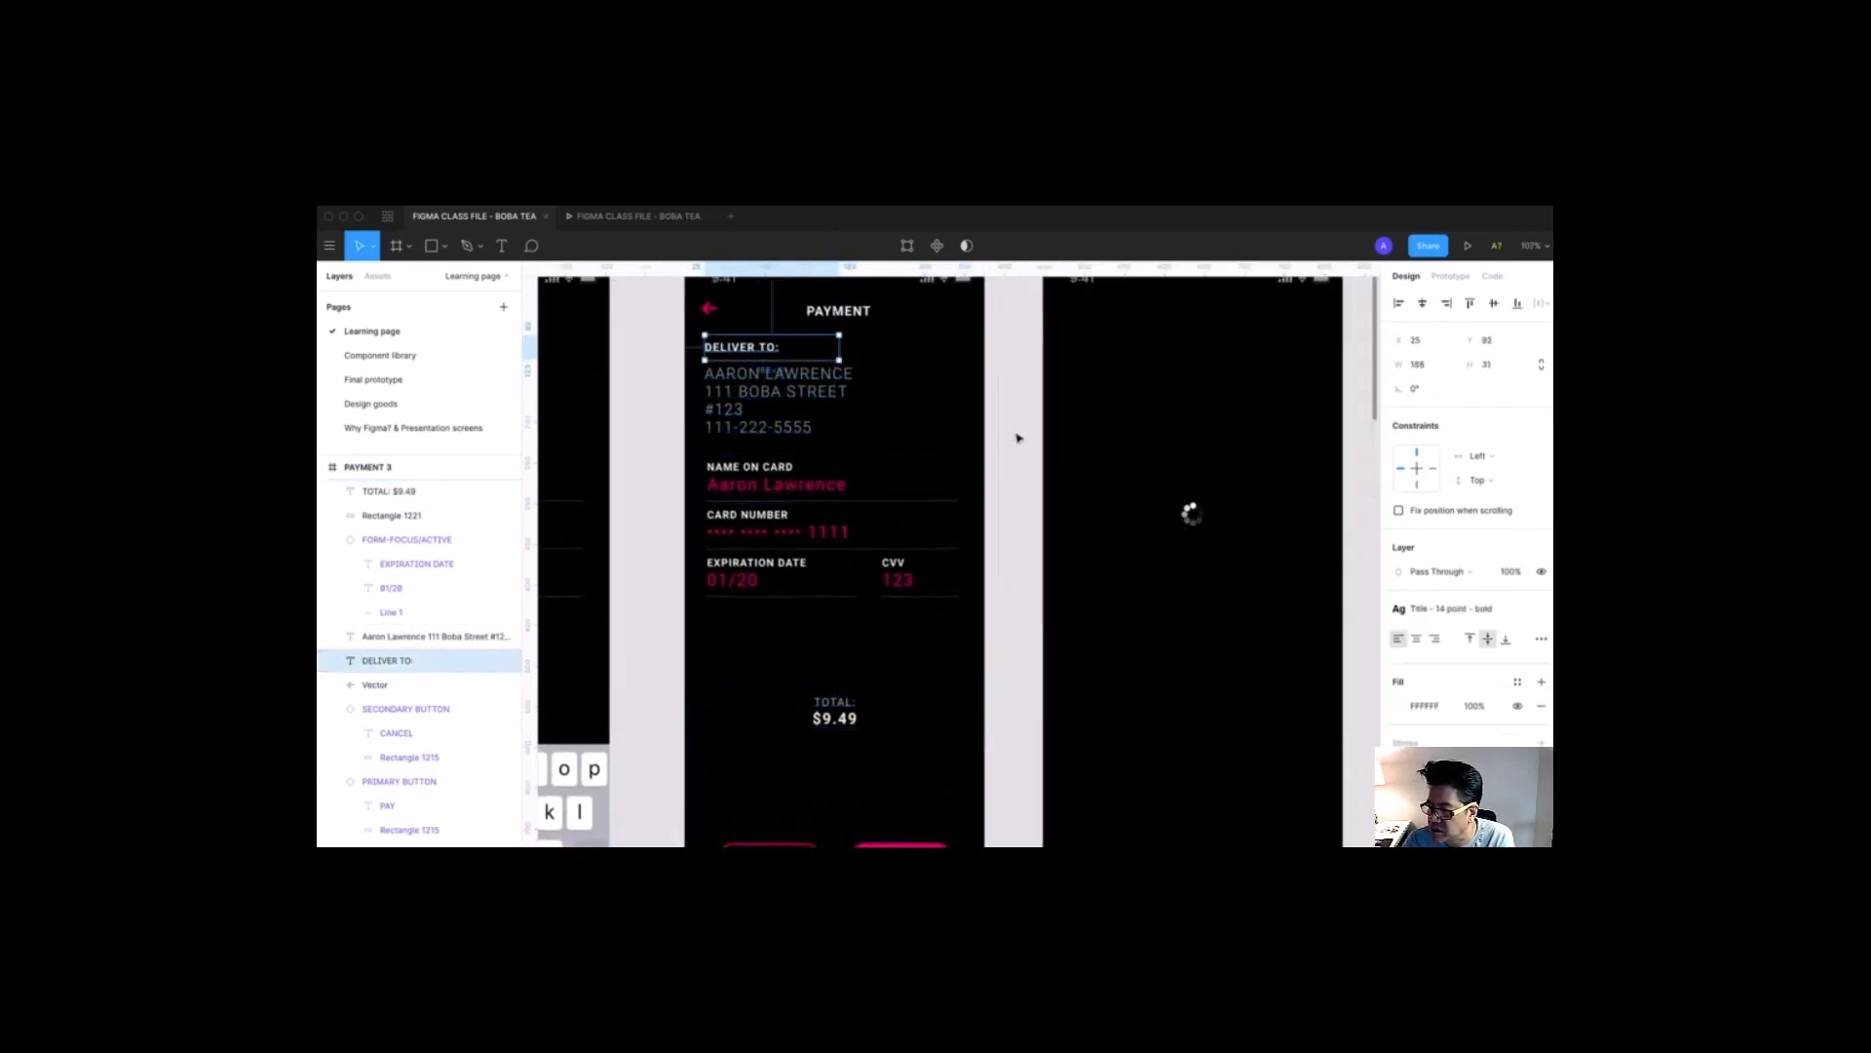
{"action": "scroll", "coordinate": [1018, 439], "scroll_direction": "right", "scroll_amount": 3}
{"action": "scroll", "coordinate": [1017, 439], "scroll_direction": "up", "scroll_amount": 1}
{"action": "left_click", "coordinate": [939, 310]}
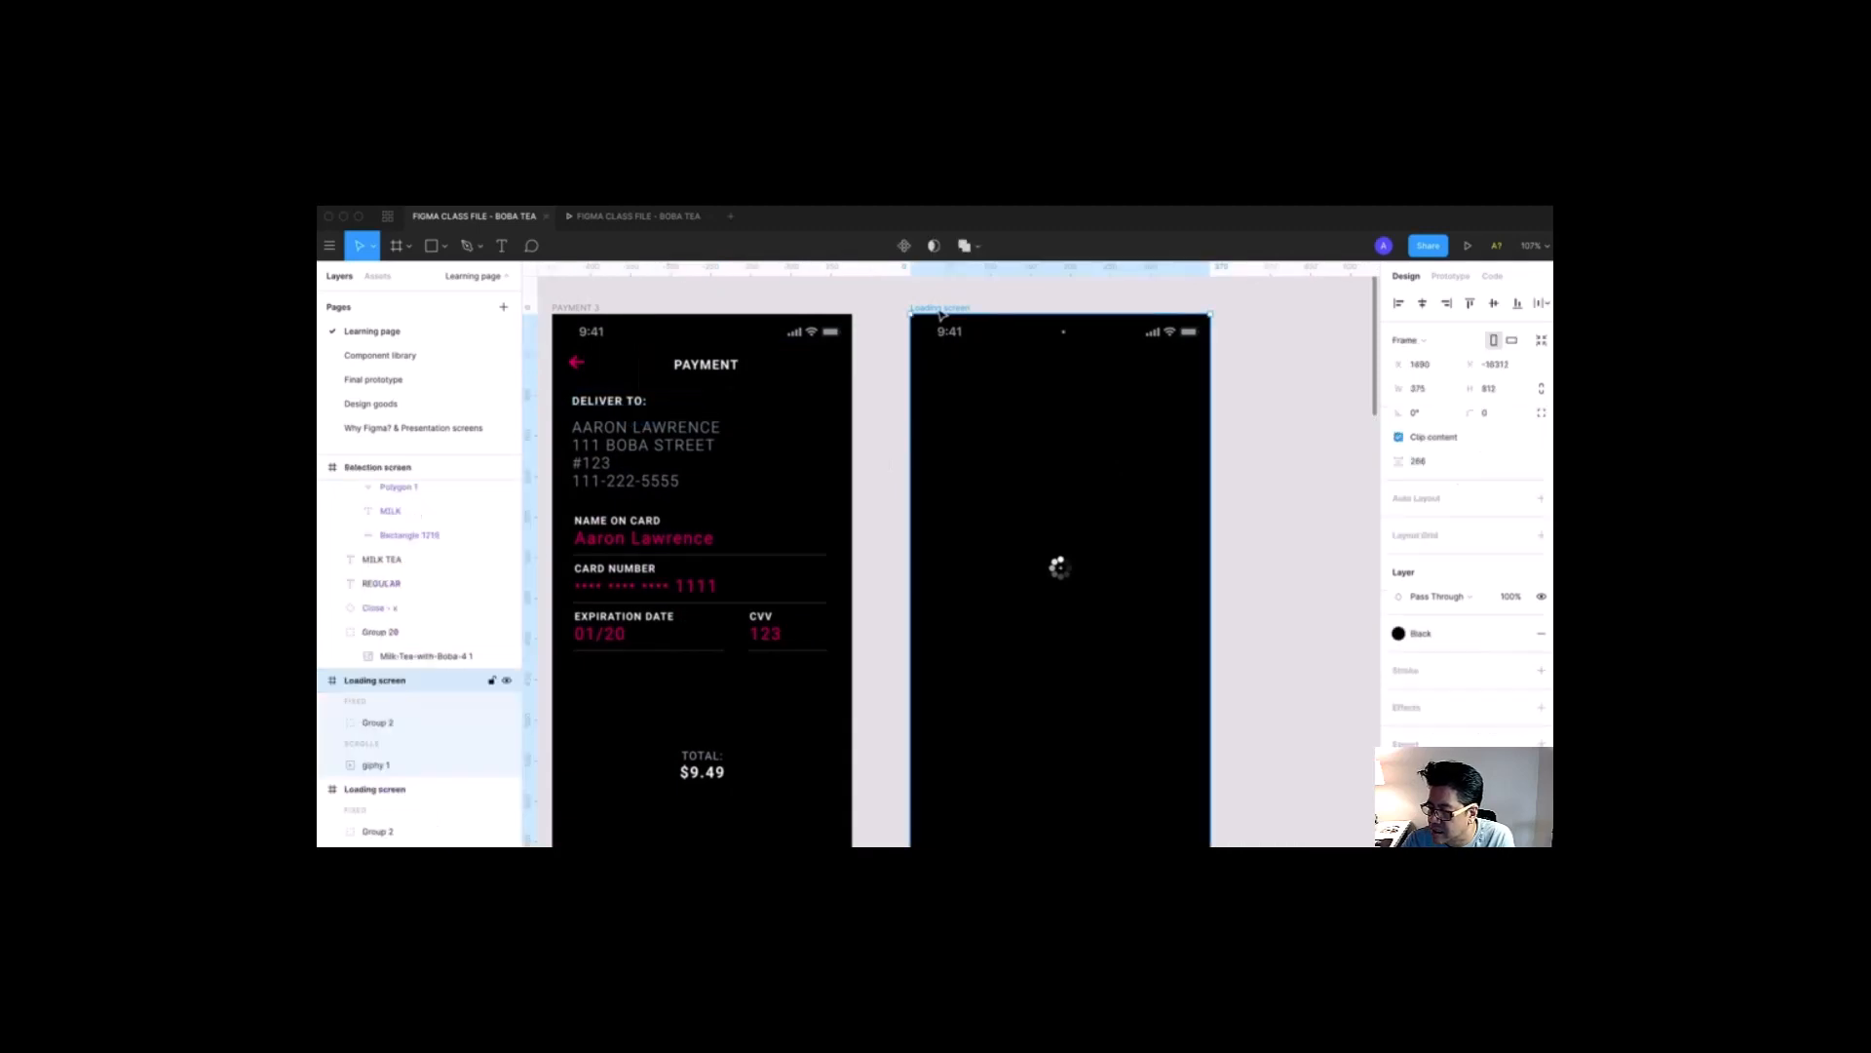
{"action": "key", "text": "ctrl+v"}
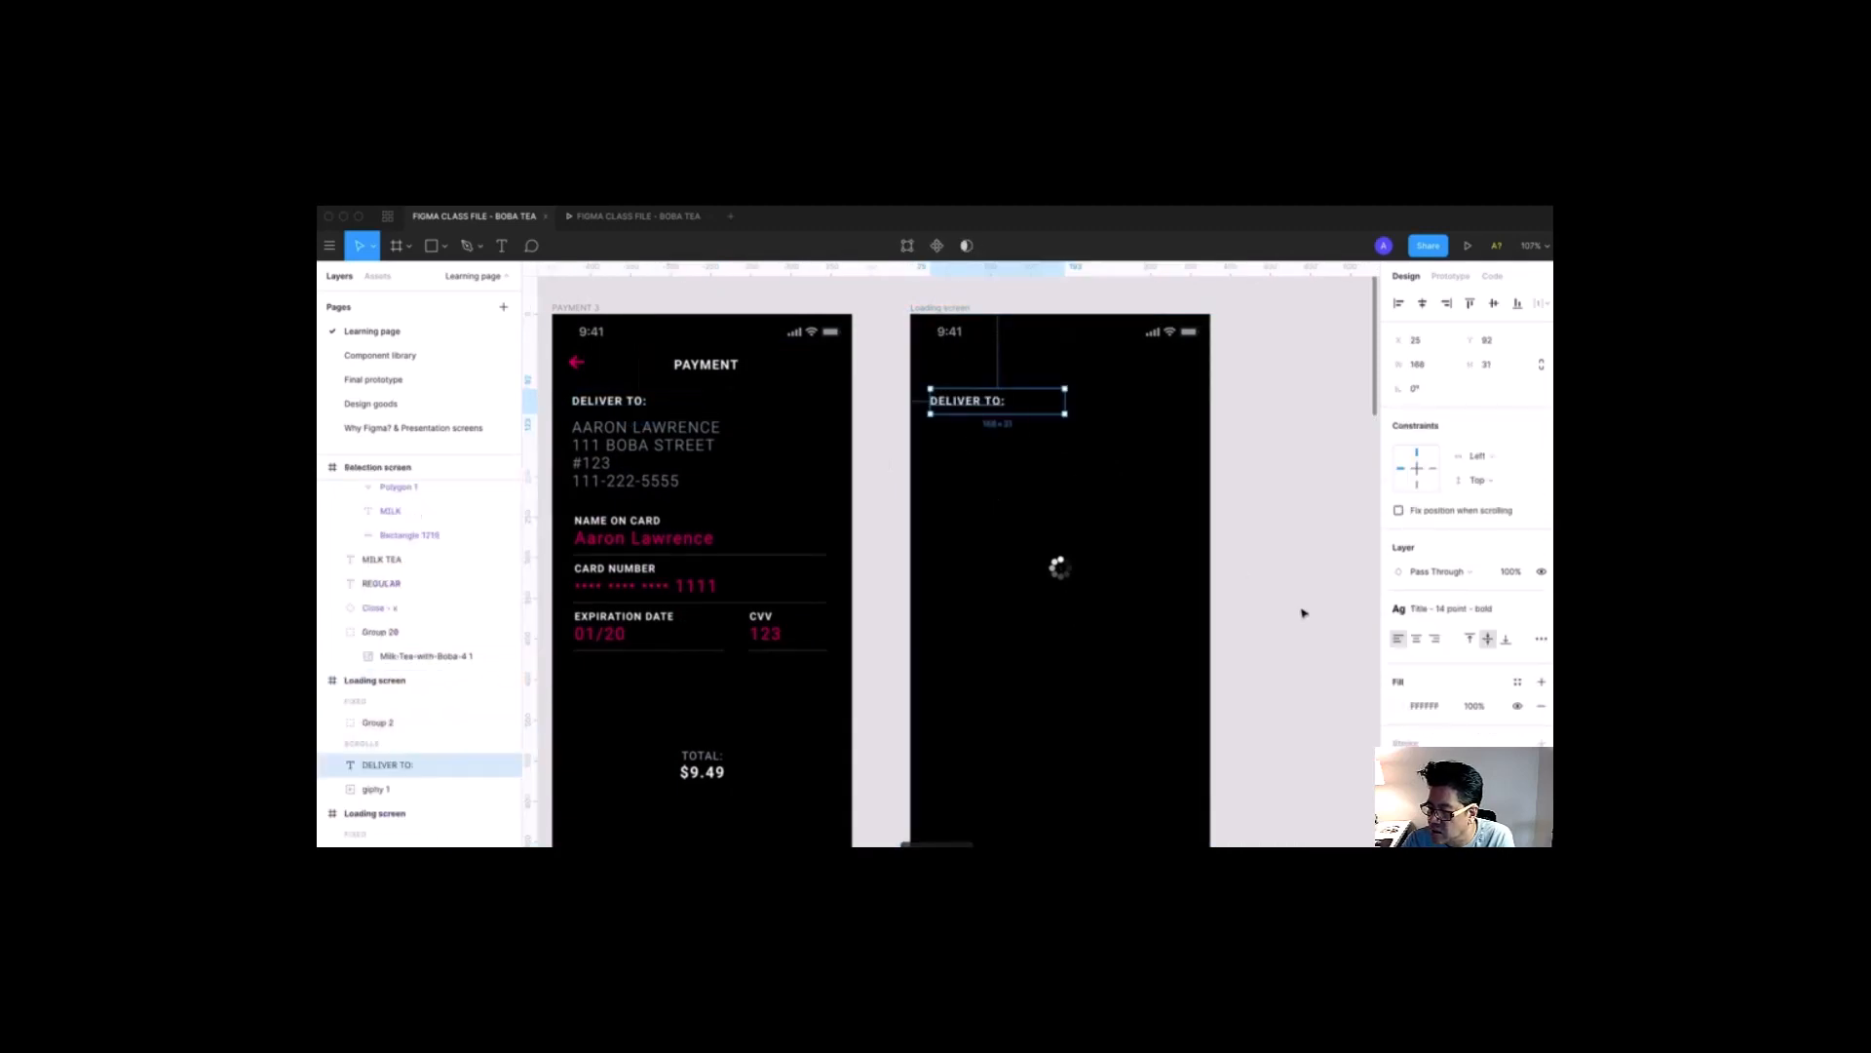
Step: Center the pasted "DELIVER TO:" text just below the spinner, with its text box spanning the full 375 frame width
{"action": "left_click", "coordinate": [1418, 642]}
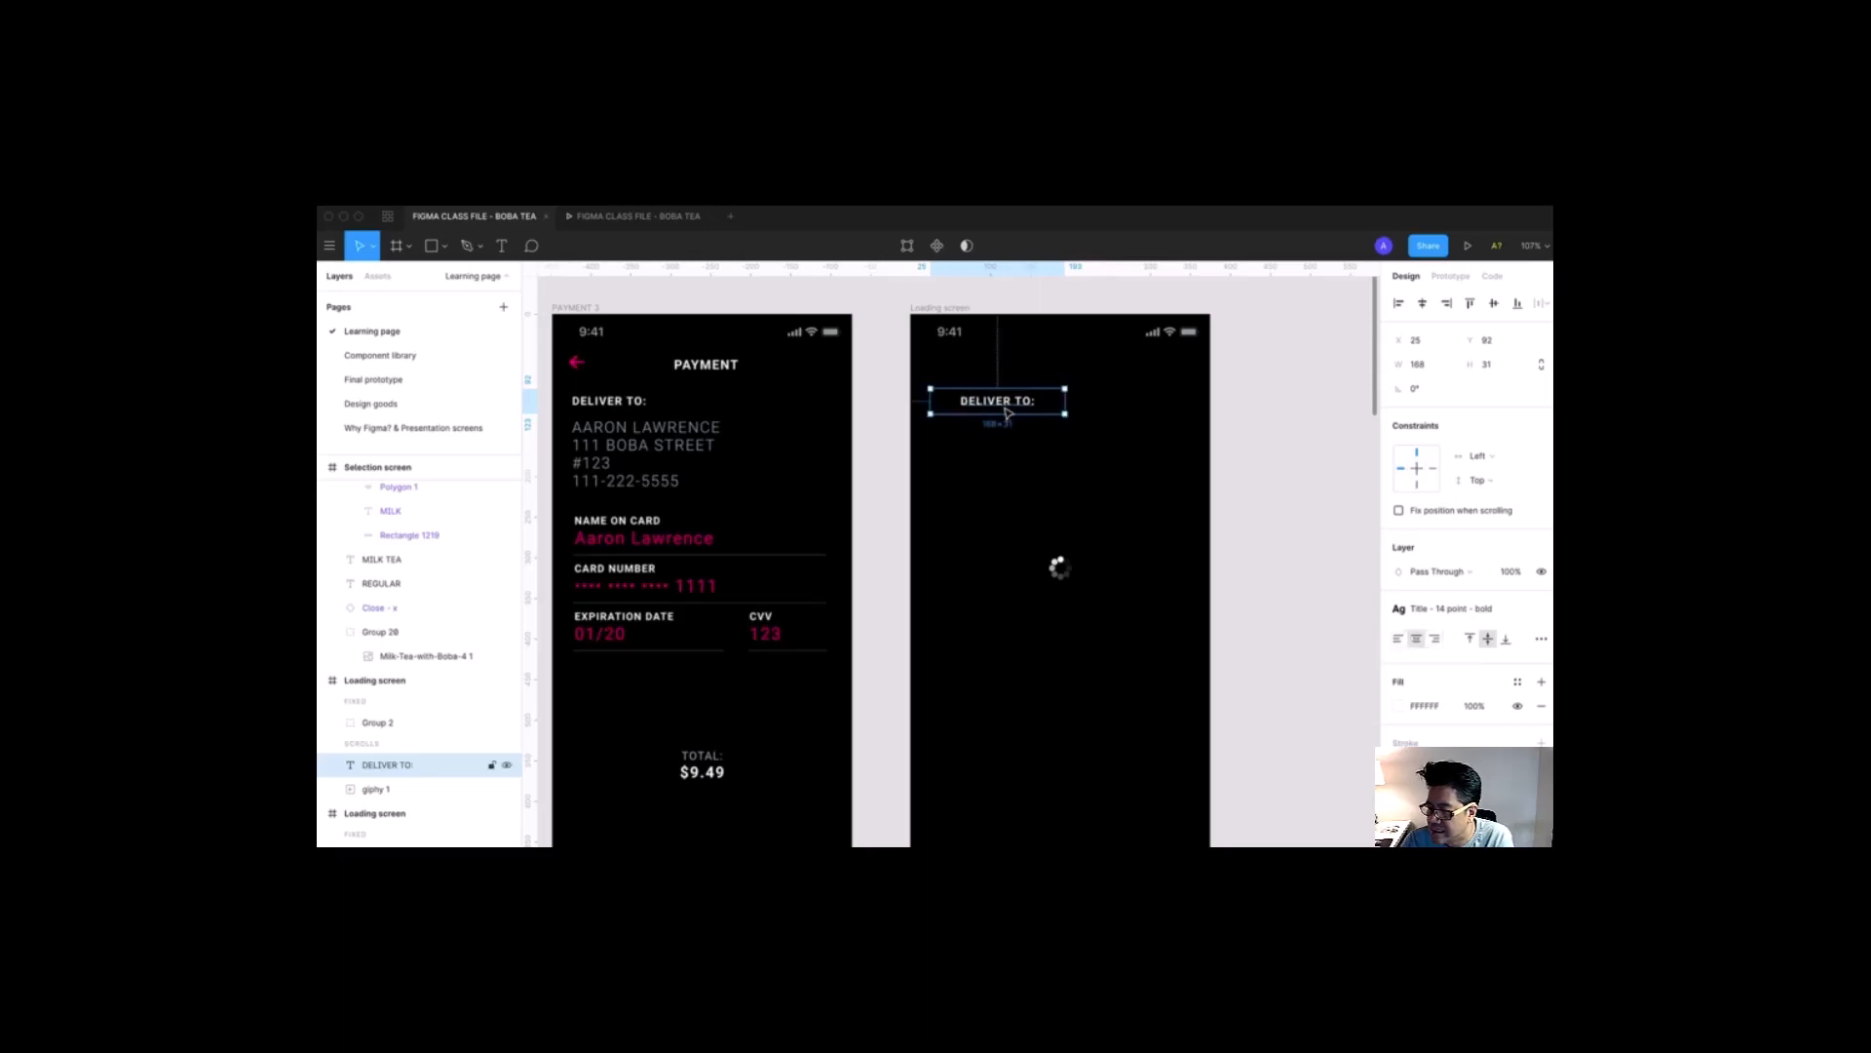
{"action": "left_click_drag", "start_coordinate": [1014, 408], "coordinate": [1209, 600]}
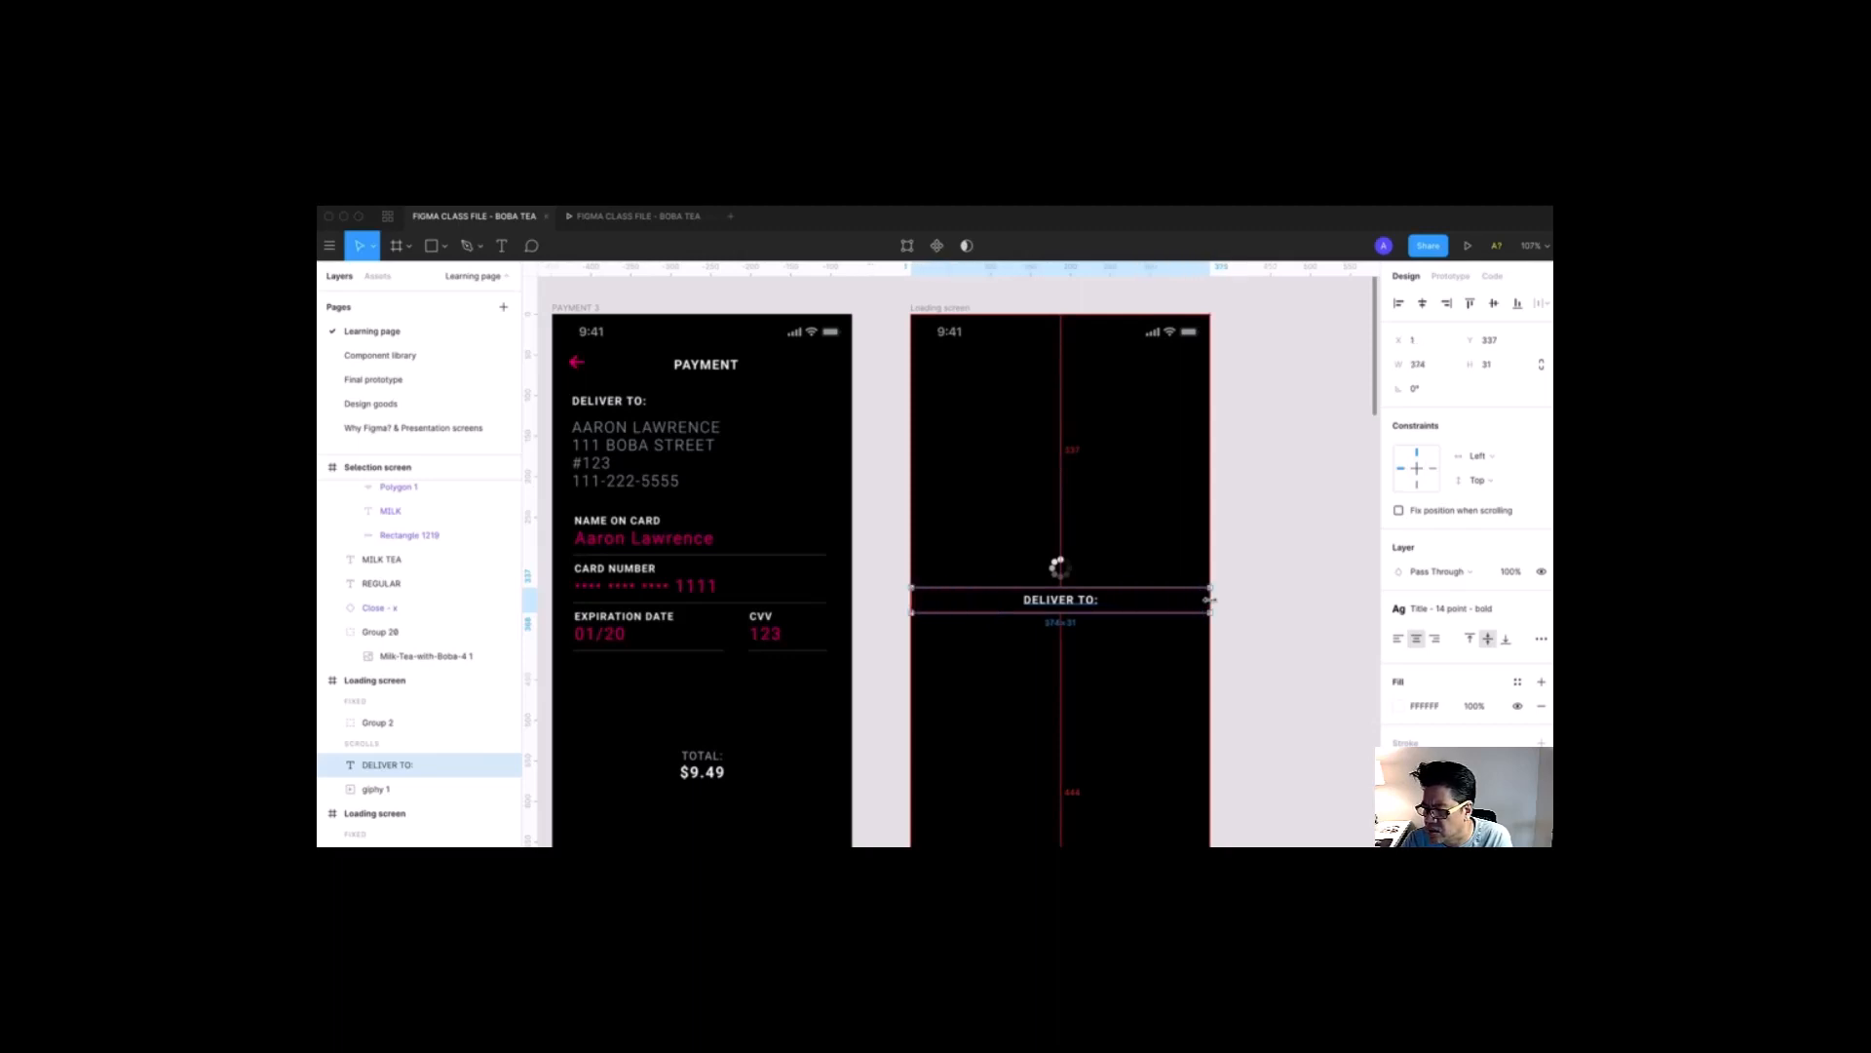
{"action": "double_click", "coordinate": [1090, 602]}
{"action": "key", "text": "Escape"}
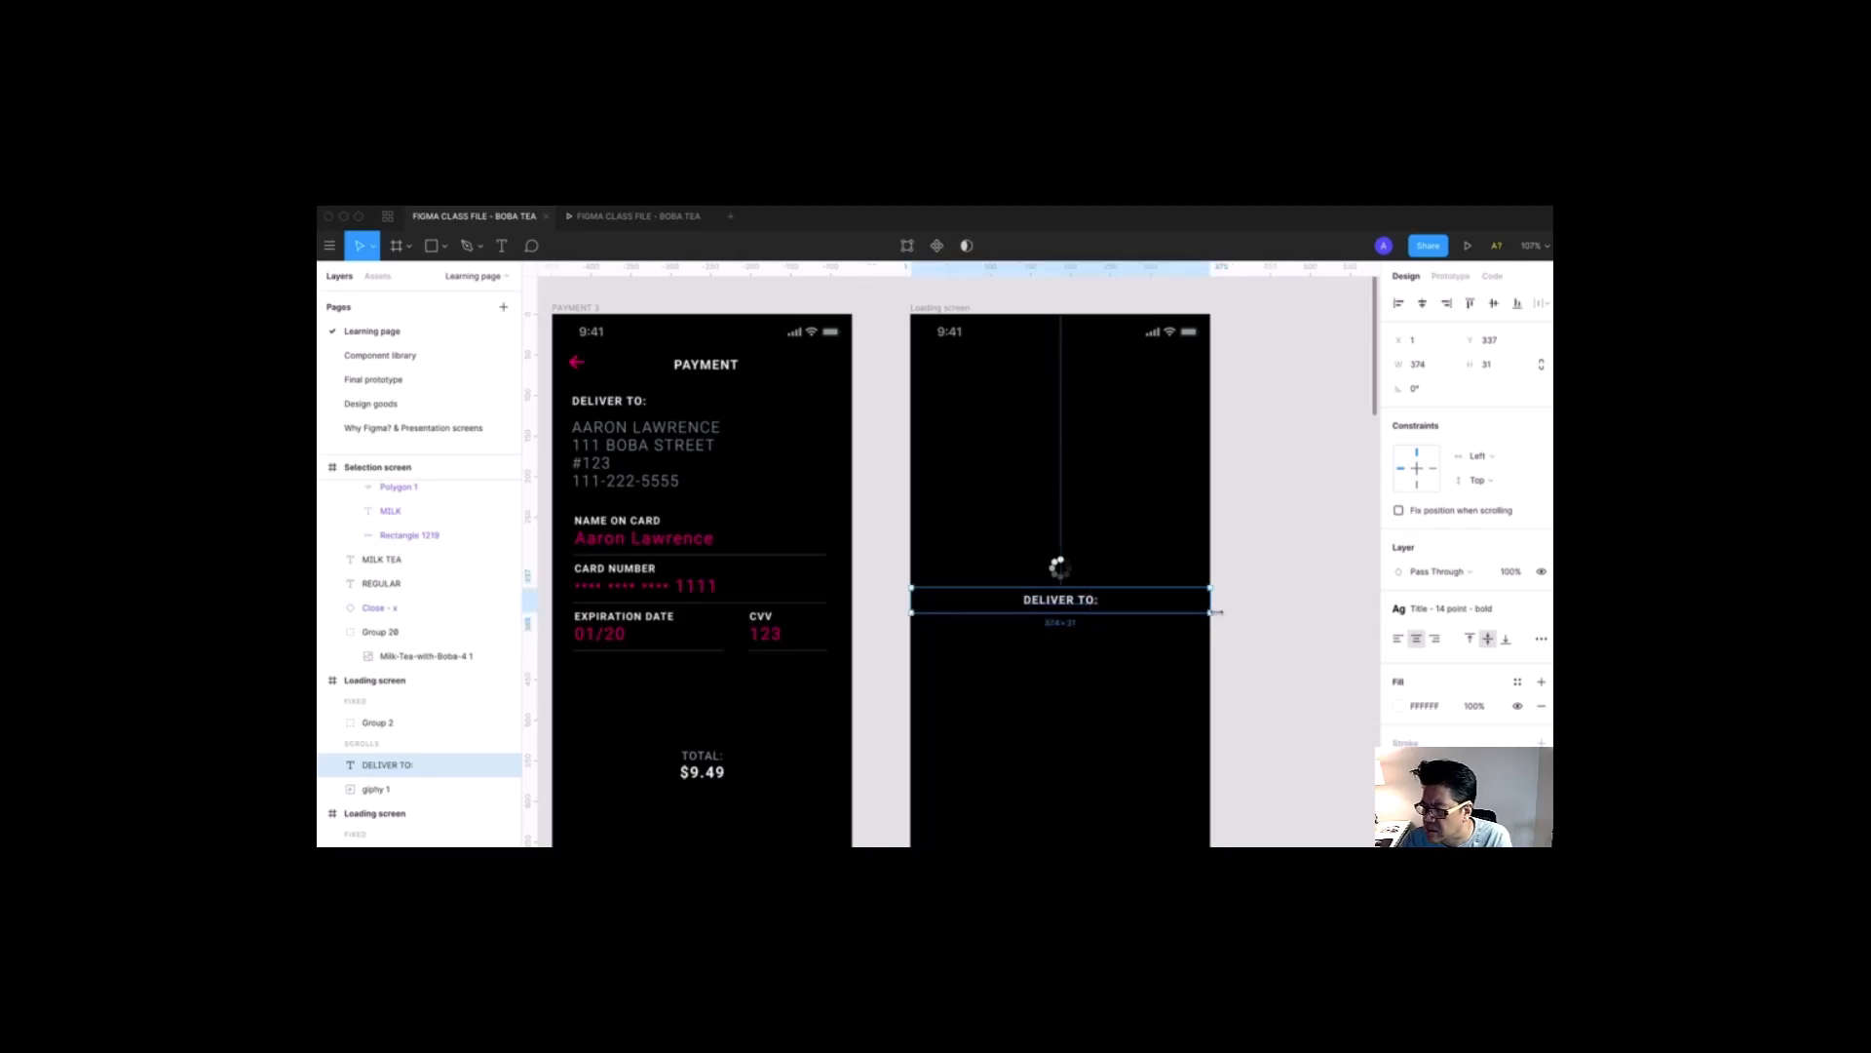
{"action": "mouse_move", "coordinate": [1209, 600]}
{"action": "left_mouse_down"}
{"action": "mouse_move", "coordinate": [1063, 602]}
{"action": "mouse_move", "coordinate": [1210, 599]}
{"action": "left_mouse_up"}
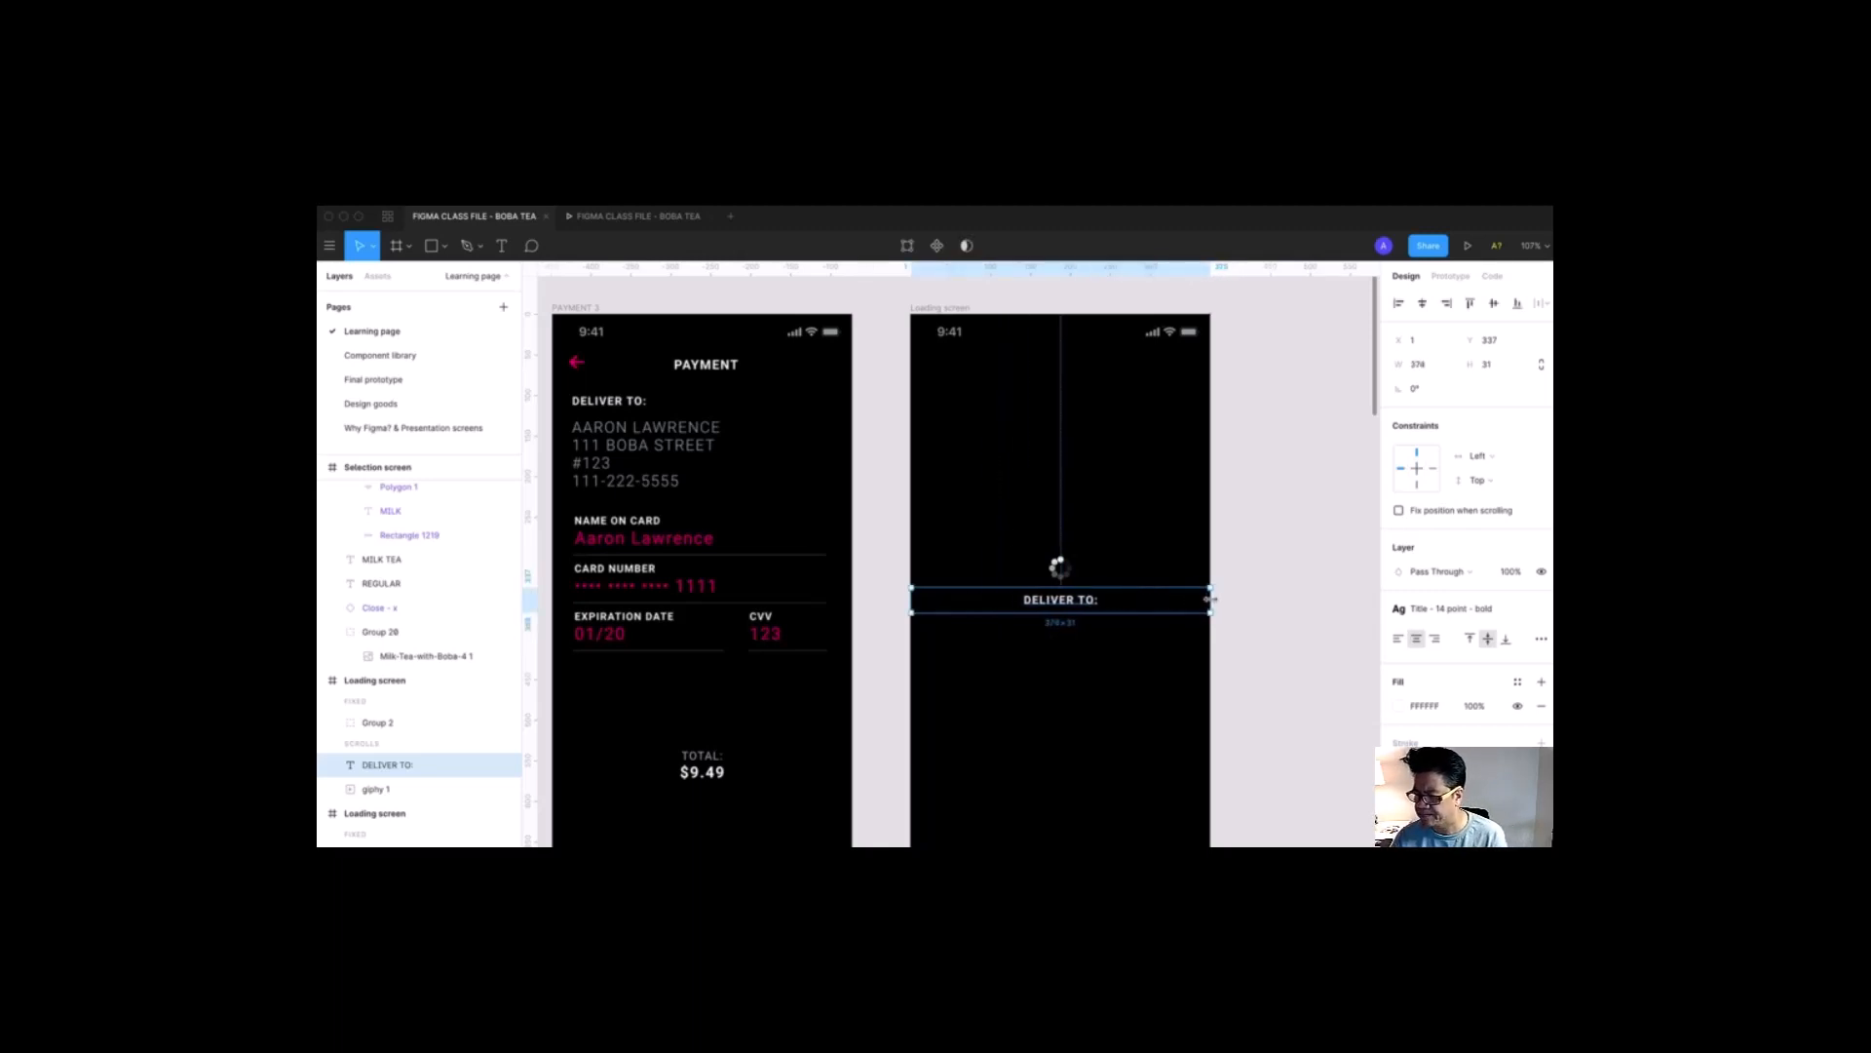
{"action": "mouse_move", "coordinate": [913, 599]}
{"action": "left_mouse_down"}
{"action": "mouse_move", "coordinate": [991, 591]}
{"action": "mouse_move", "coordinate": [912, 590]}
{"action": "left_mouse_up"}
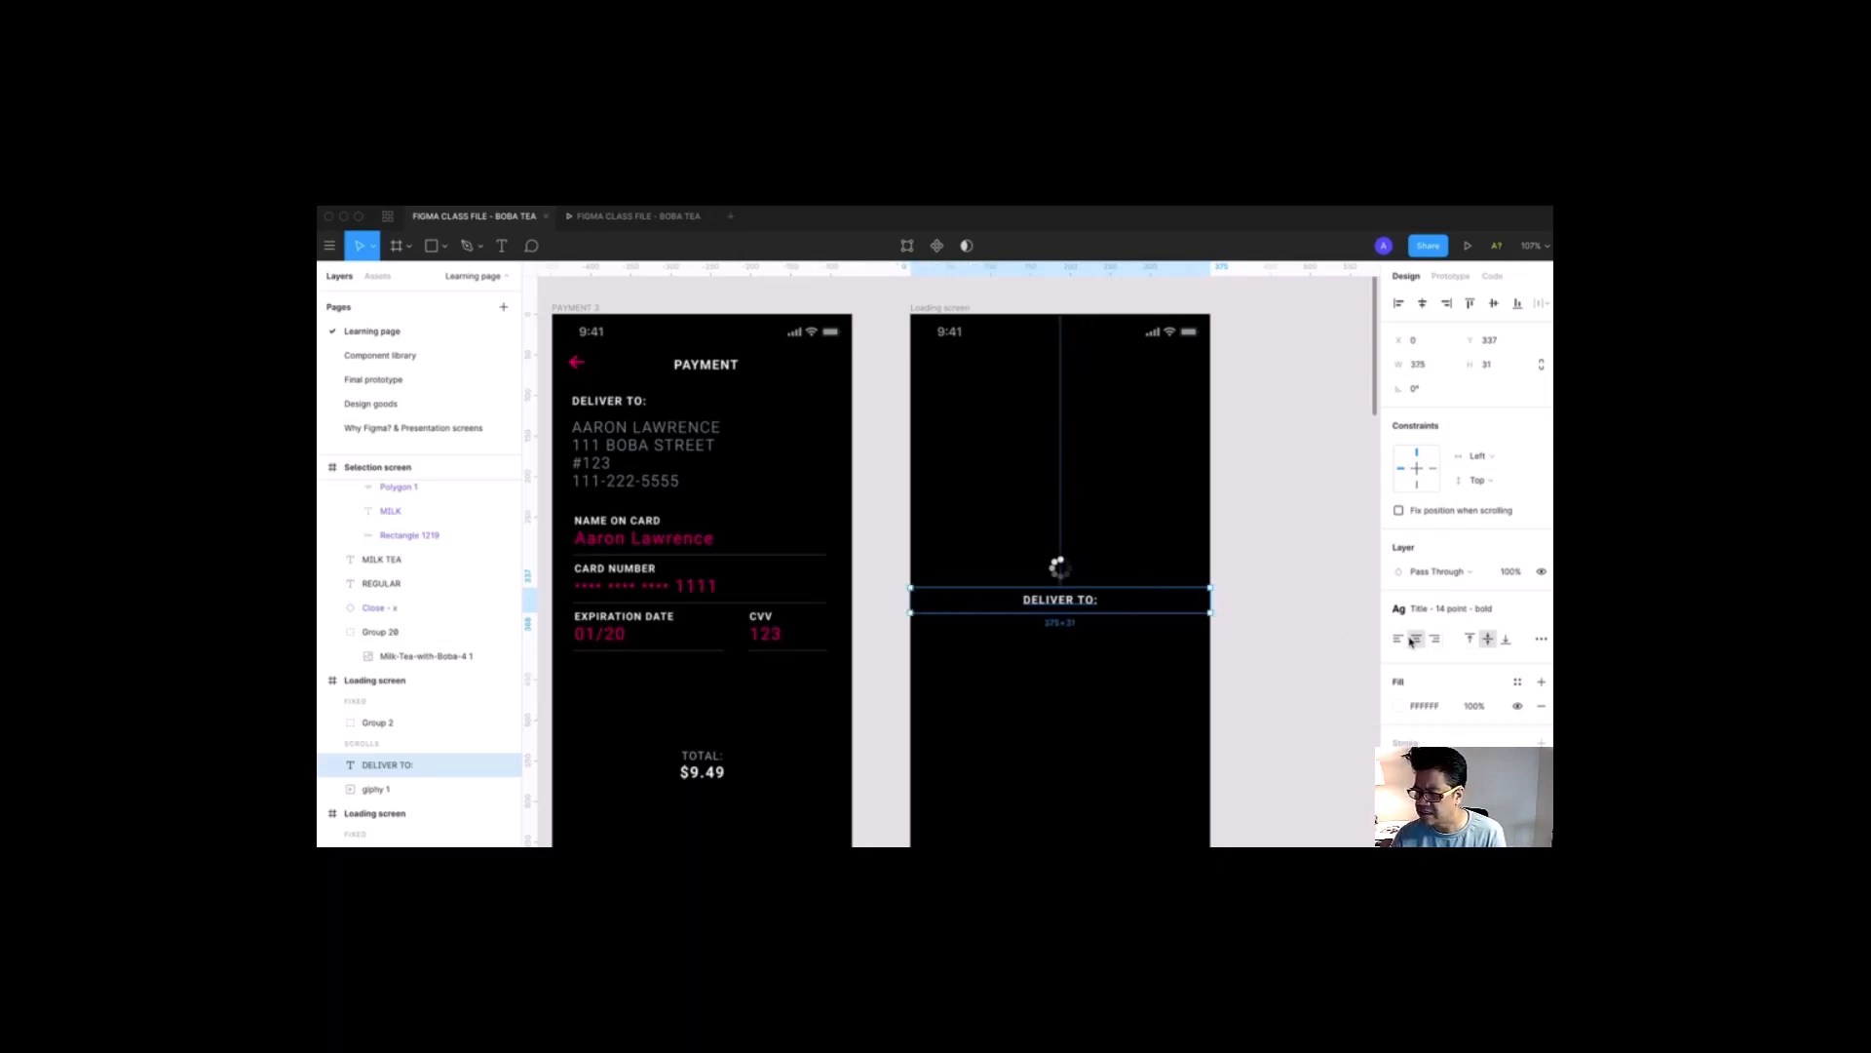
Step: Replace the "DELIVER TO:" text below the spinner with "Submitting Payment..."
{"action": "double_click", "coordinate": [1116, 602]}
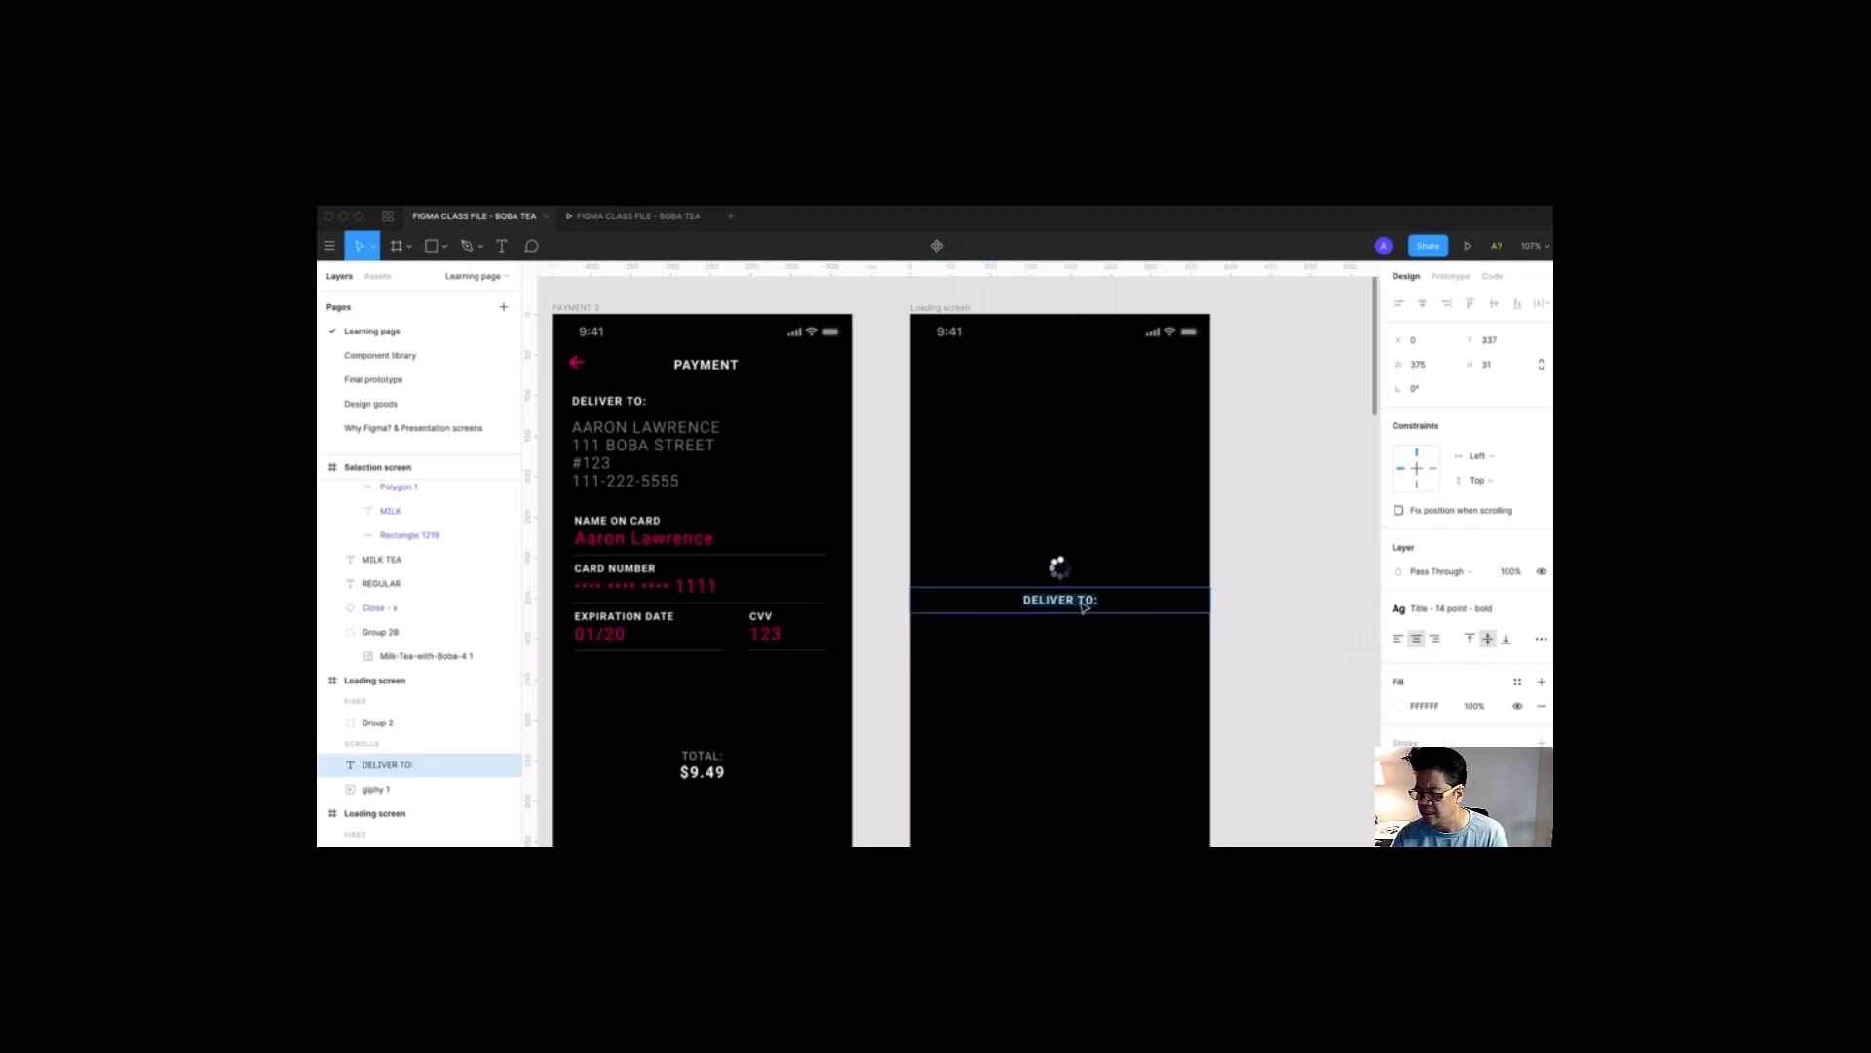
{"action": "left_click", "coordinate": [1129, 608]}
{"action": "left_click_drag", "start_coordinate": [1129, 607], "coordinate": [962, 604]}
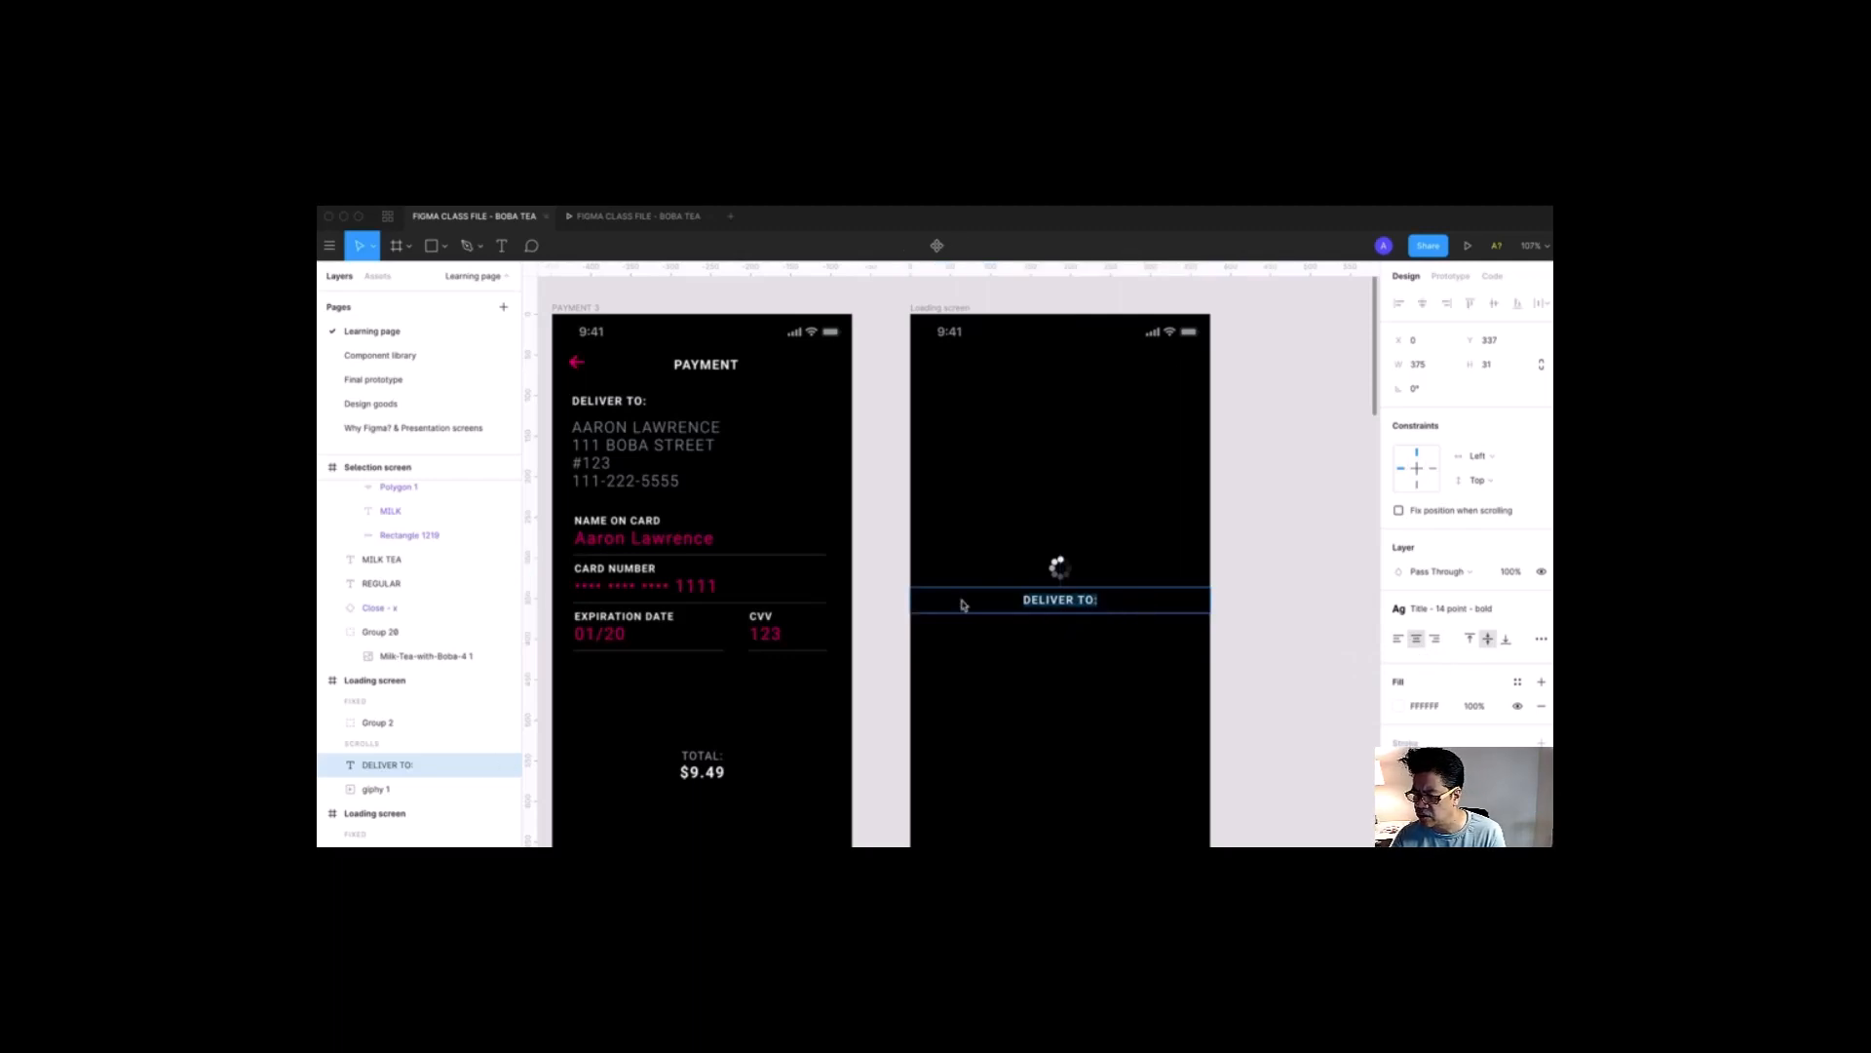
{"action": "type", "text": "S"}
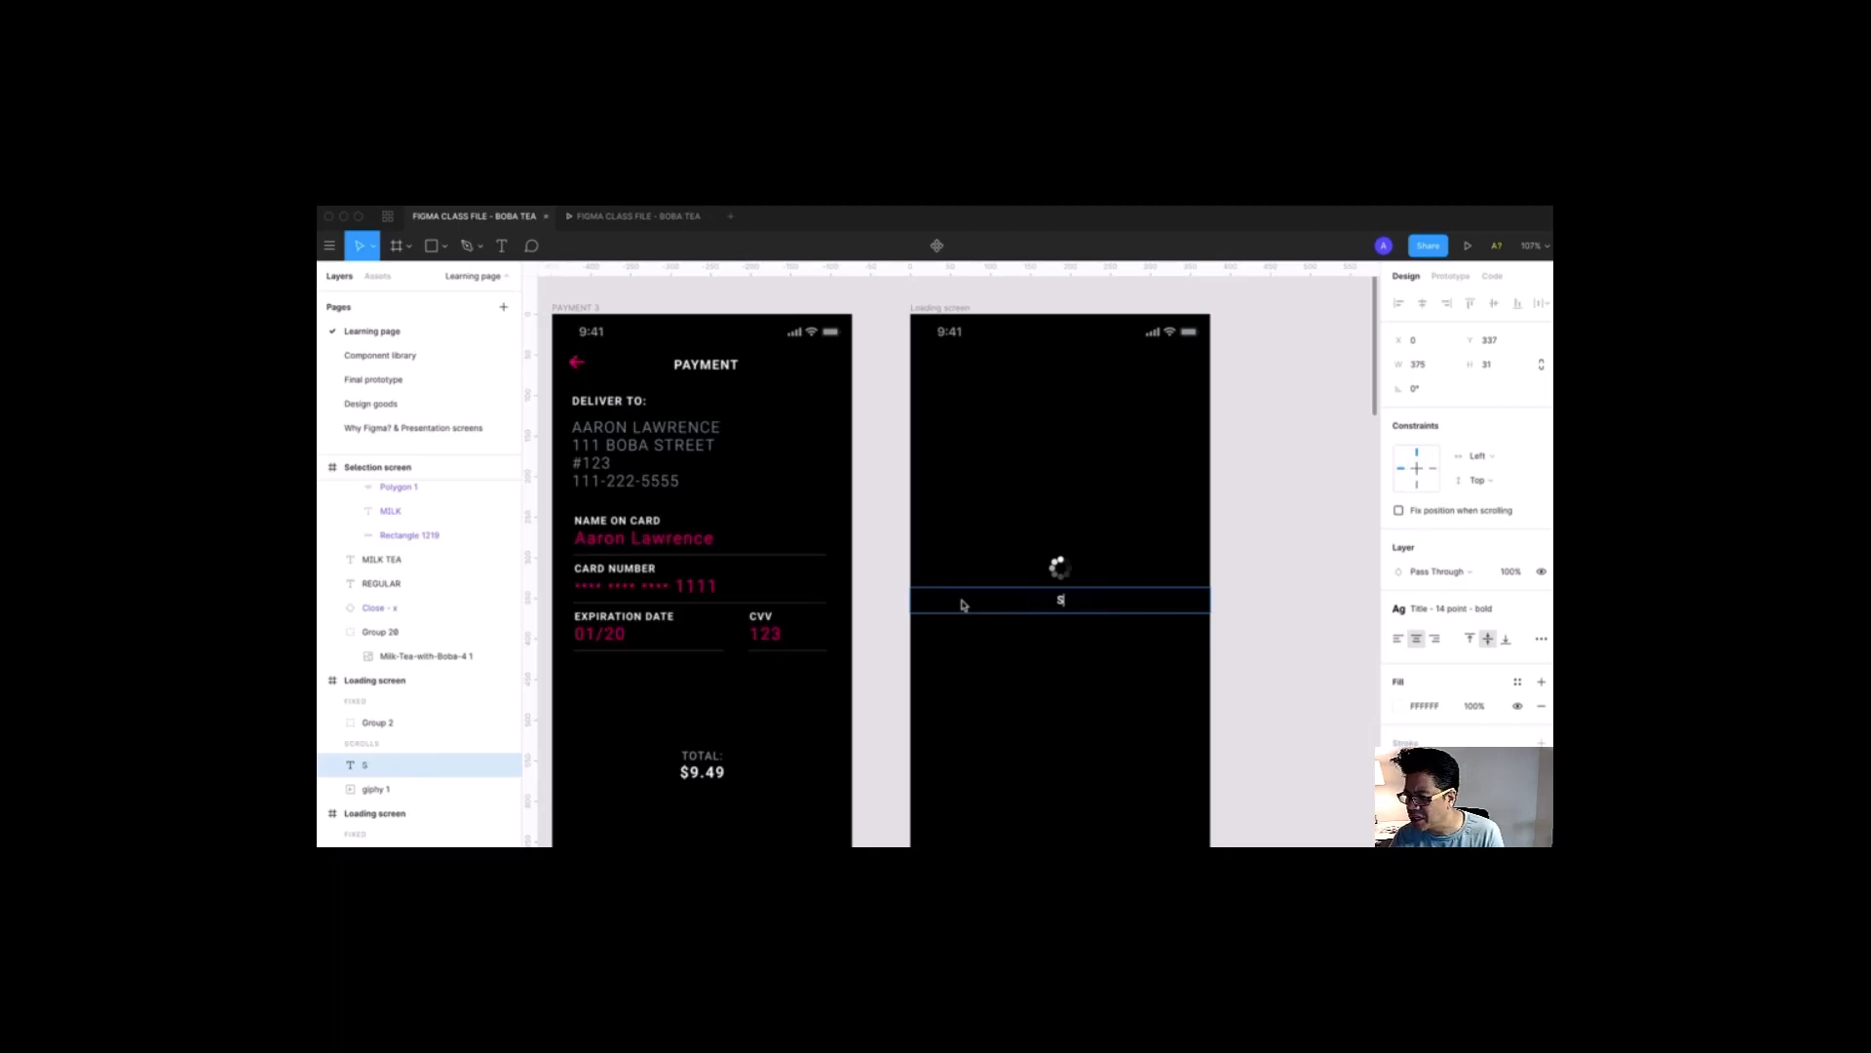
{"action": "type", "text": "u"}
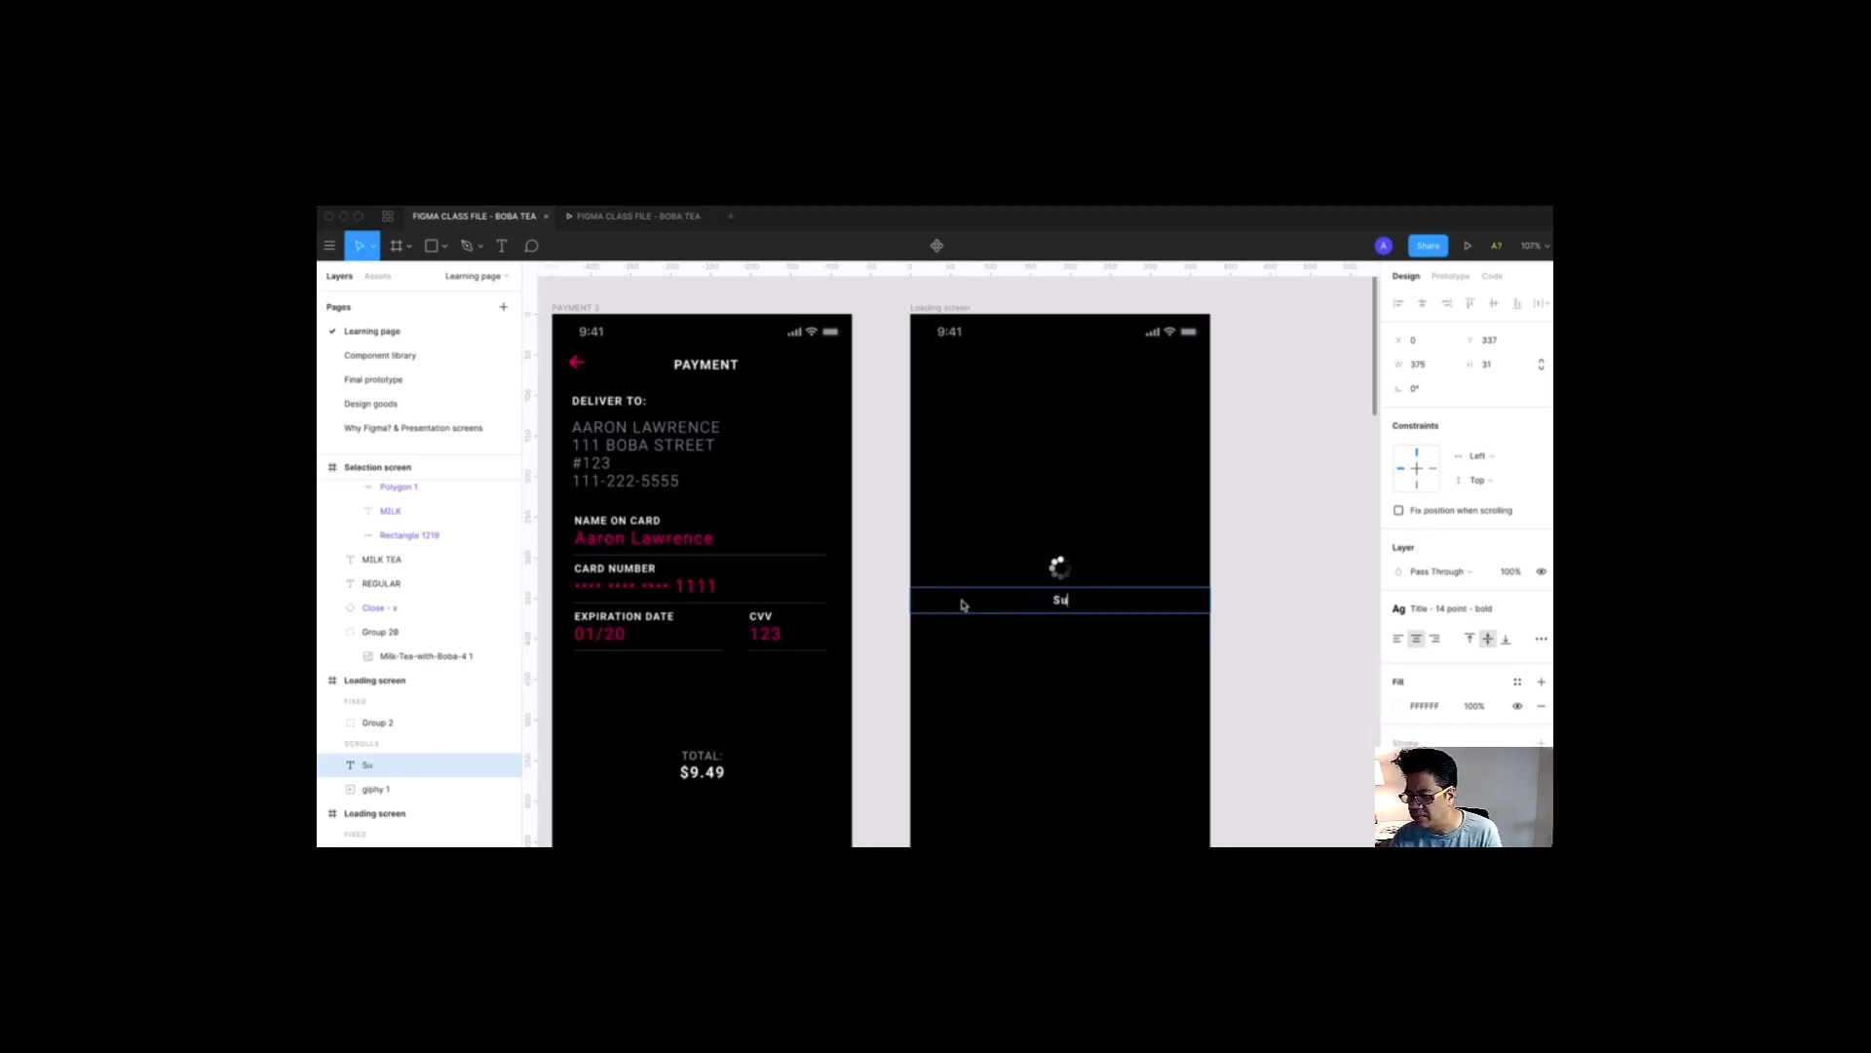
{"action": "type", "text": "bmitting "}
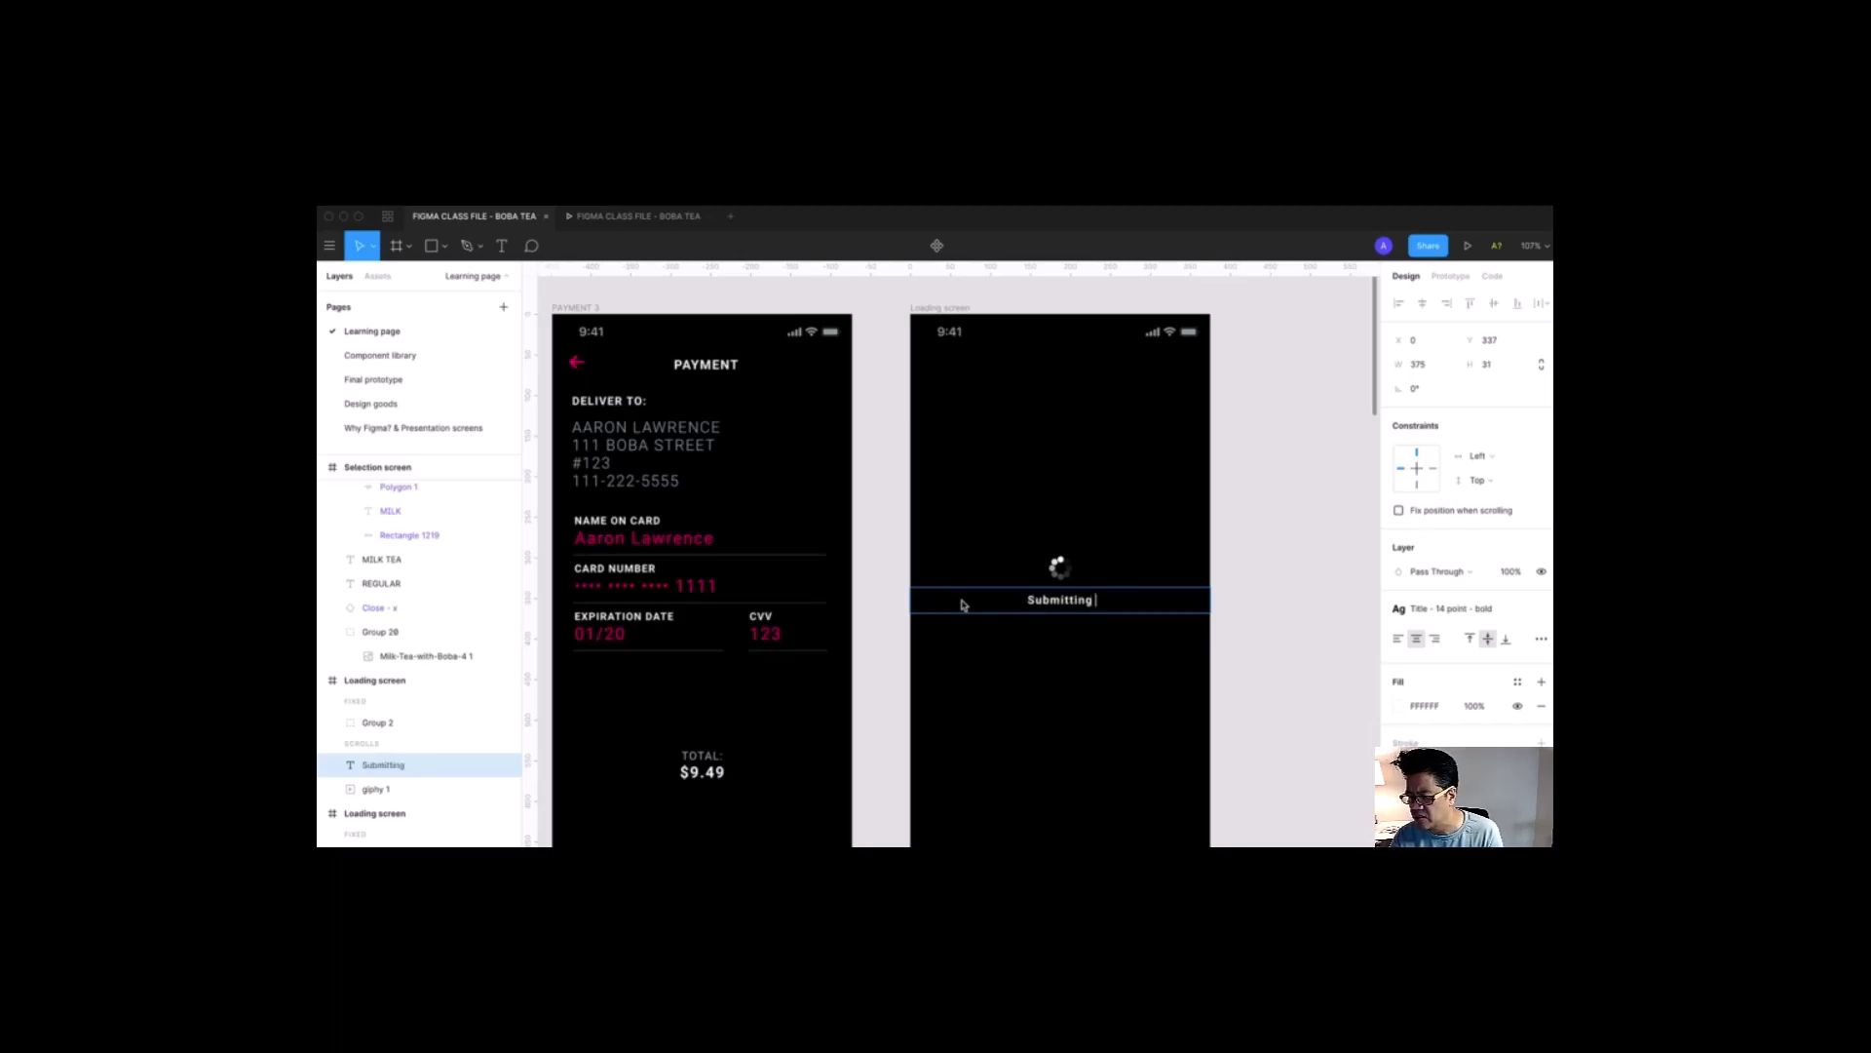
{"action": "type", "text": "Paymit"}
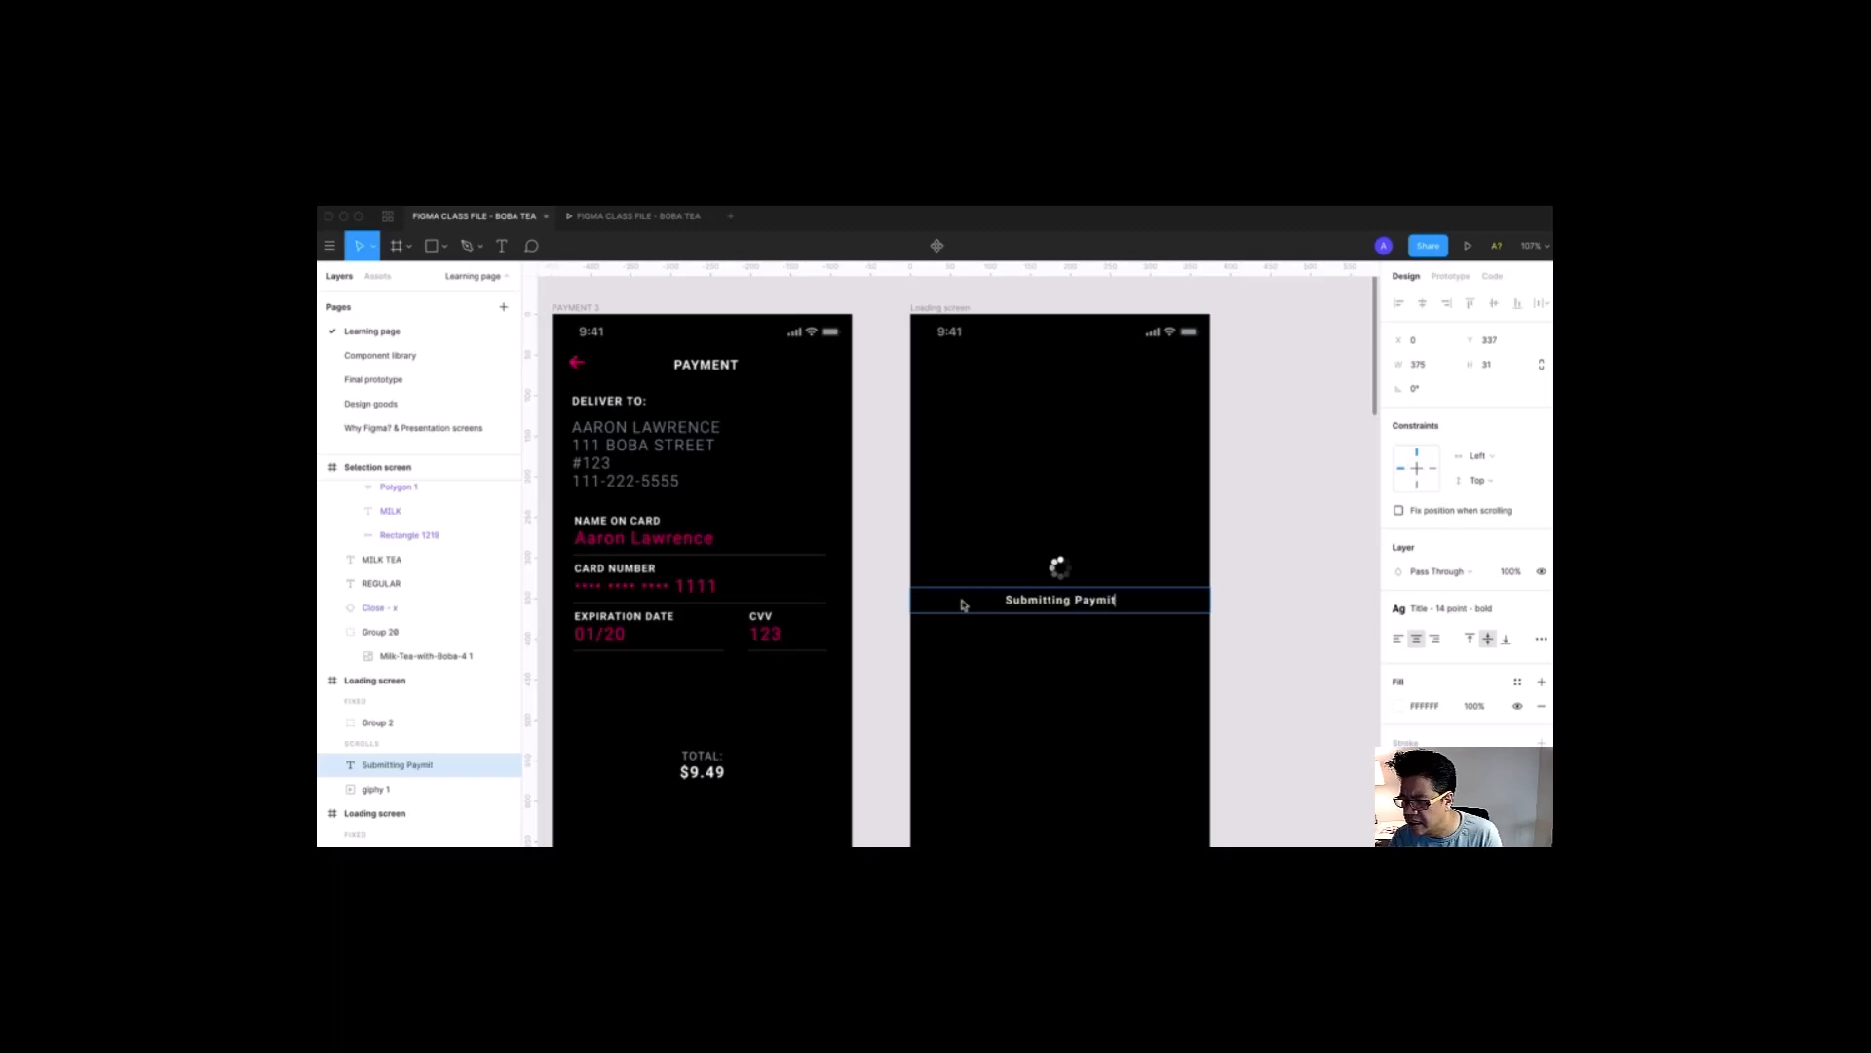
{"action": "key", "text": "BackSpace"}
{"action": "key", "text": "BackSpace"}
{"action": "type", "text": "ent..."}
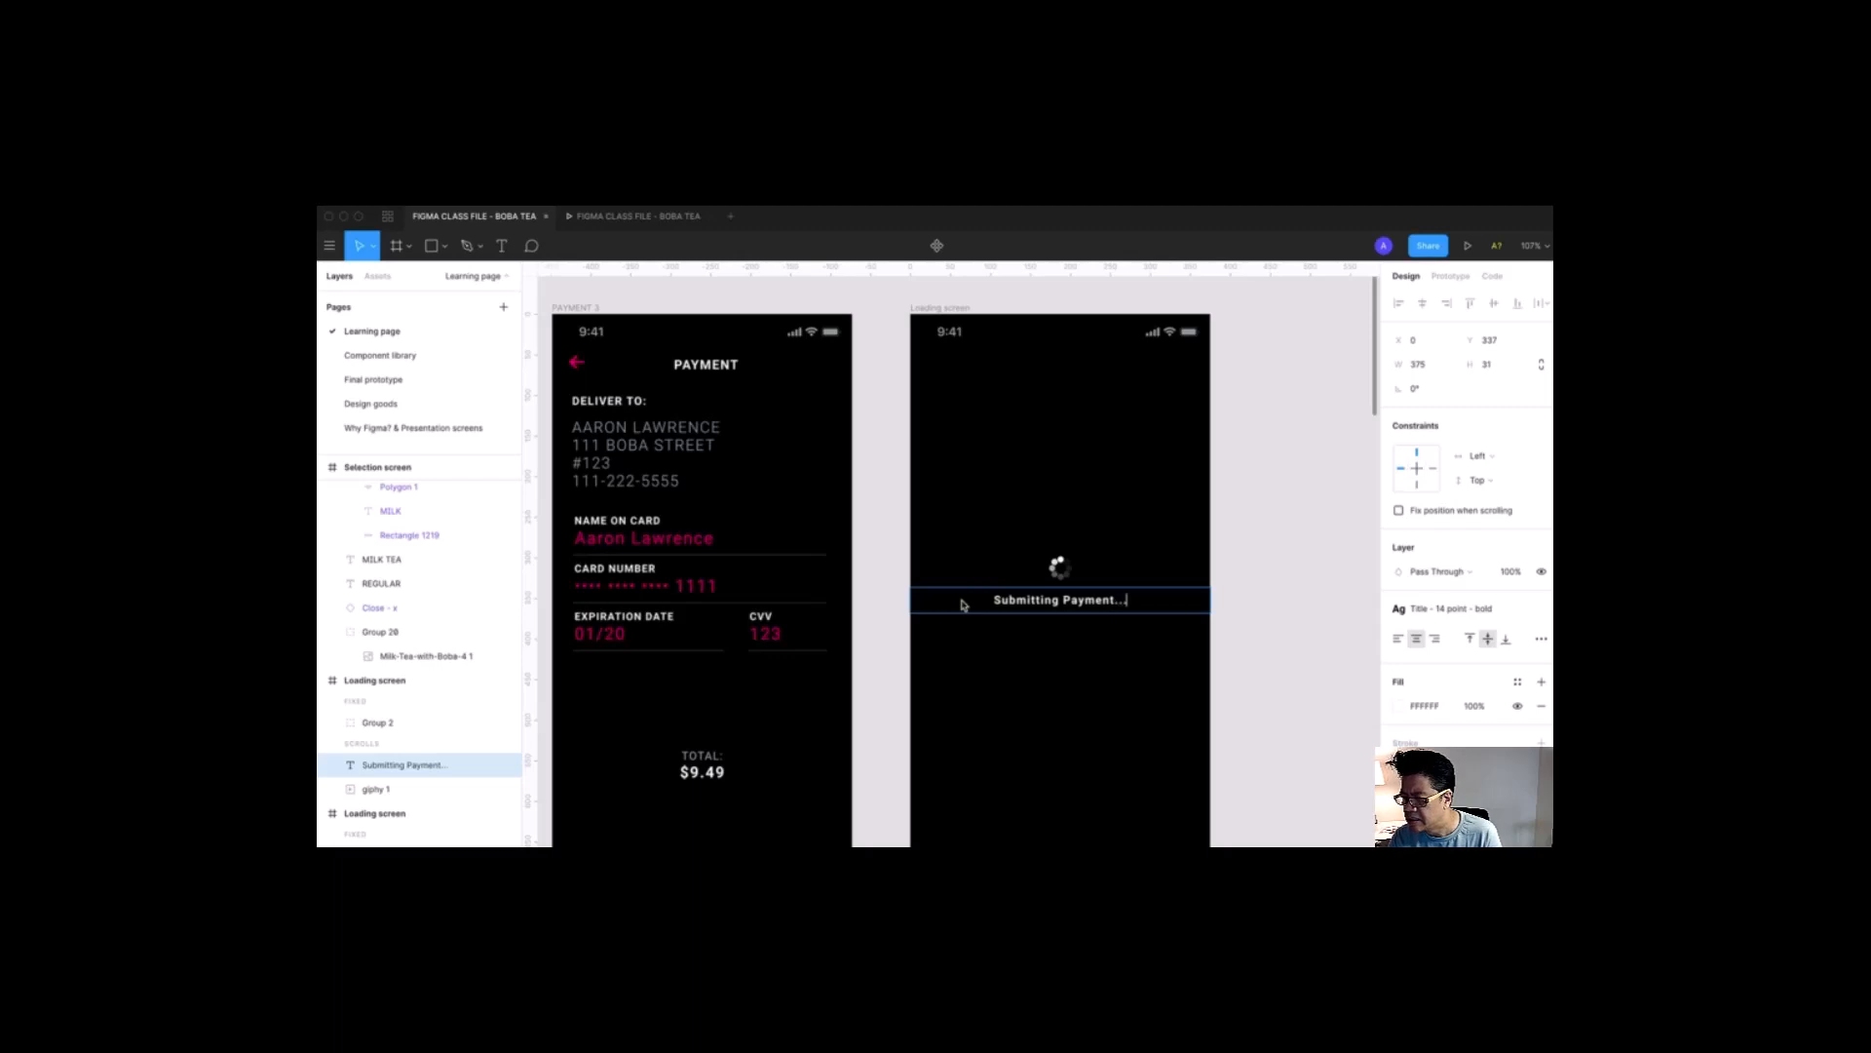
{"action": "left_click", "coordinate": [1301, 658]}
Step: Select the PAY button on the PAYMENT 3 screen and show its prototype settings
{"action": "scroll", "coordinate": [1248, 651], "scroll_direction": "right", "scroll_amount": 2}
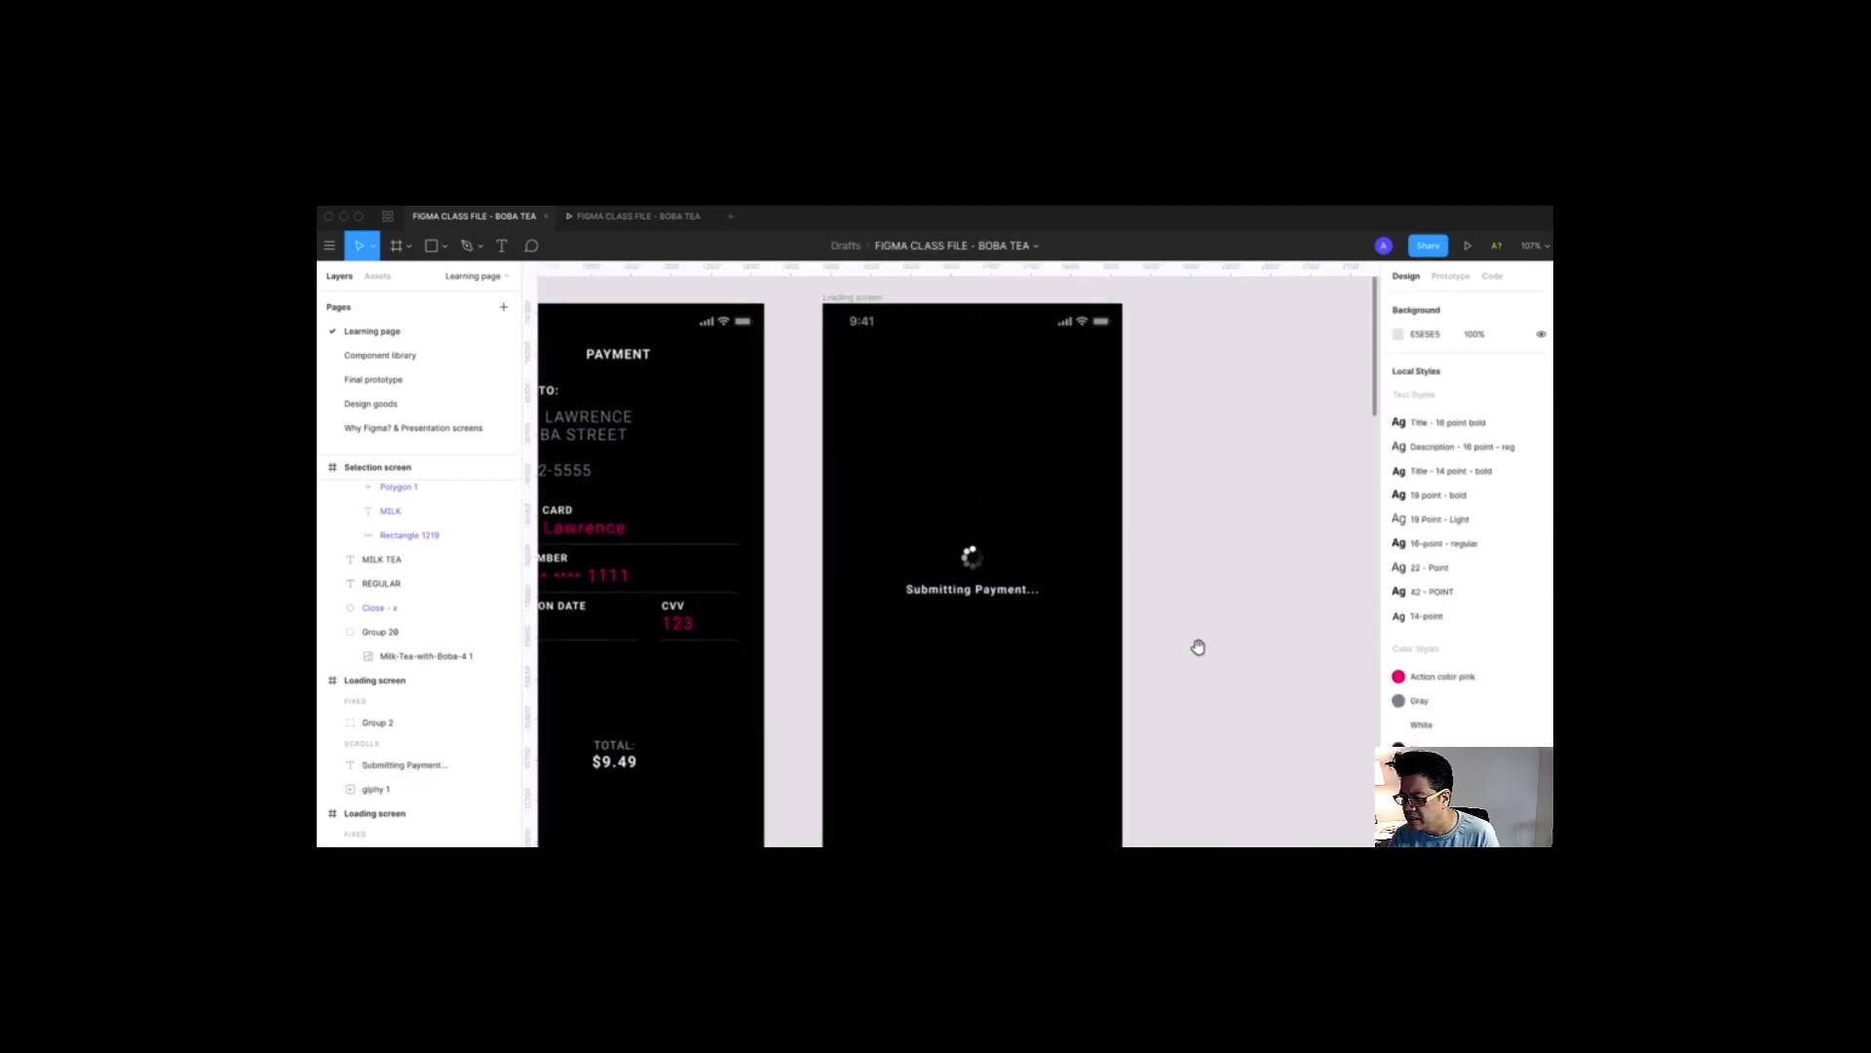
{"action": "left_click", "coordinate": [999, 597]}
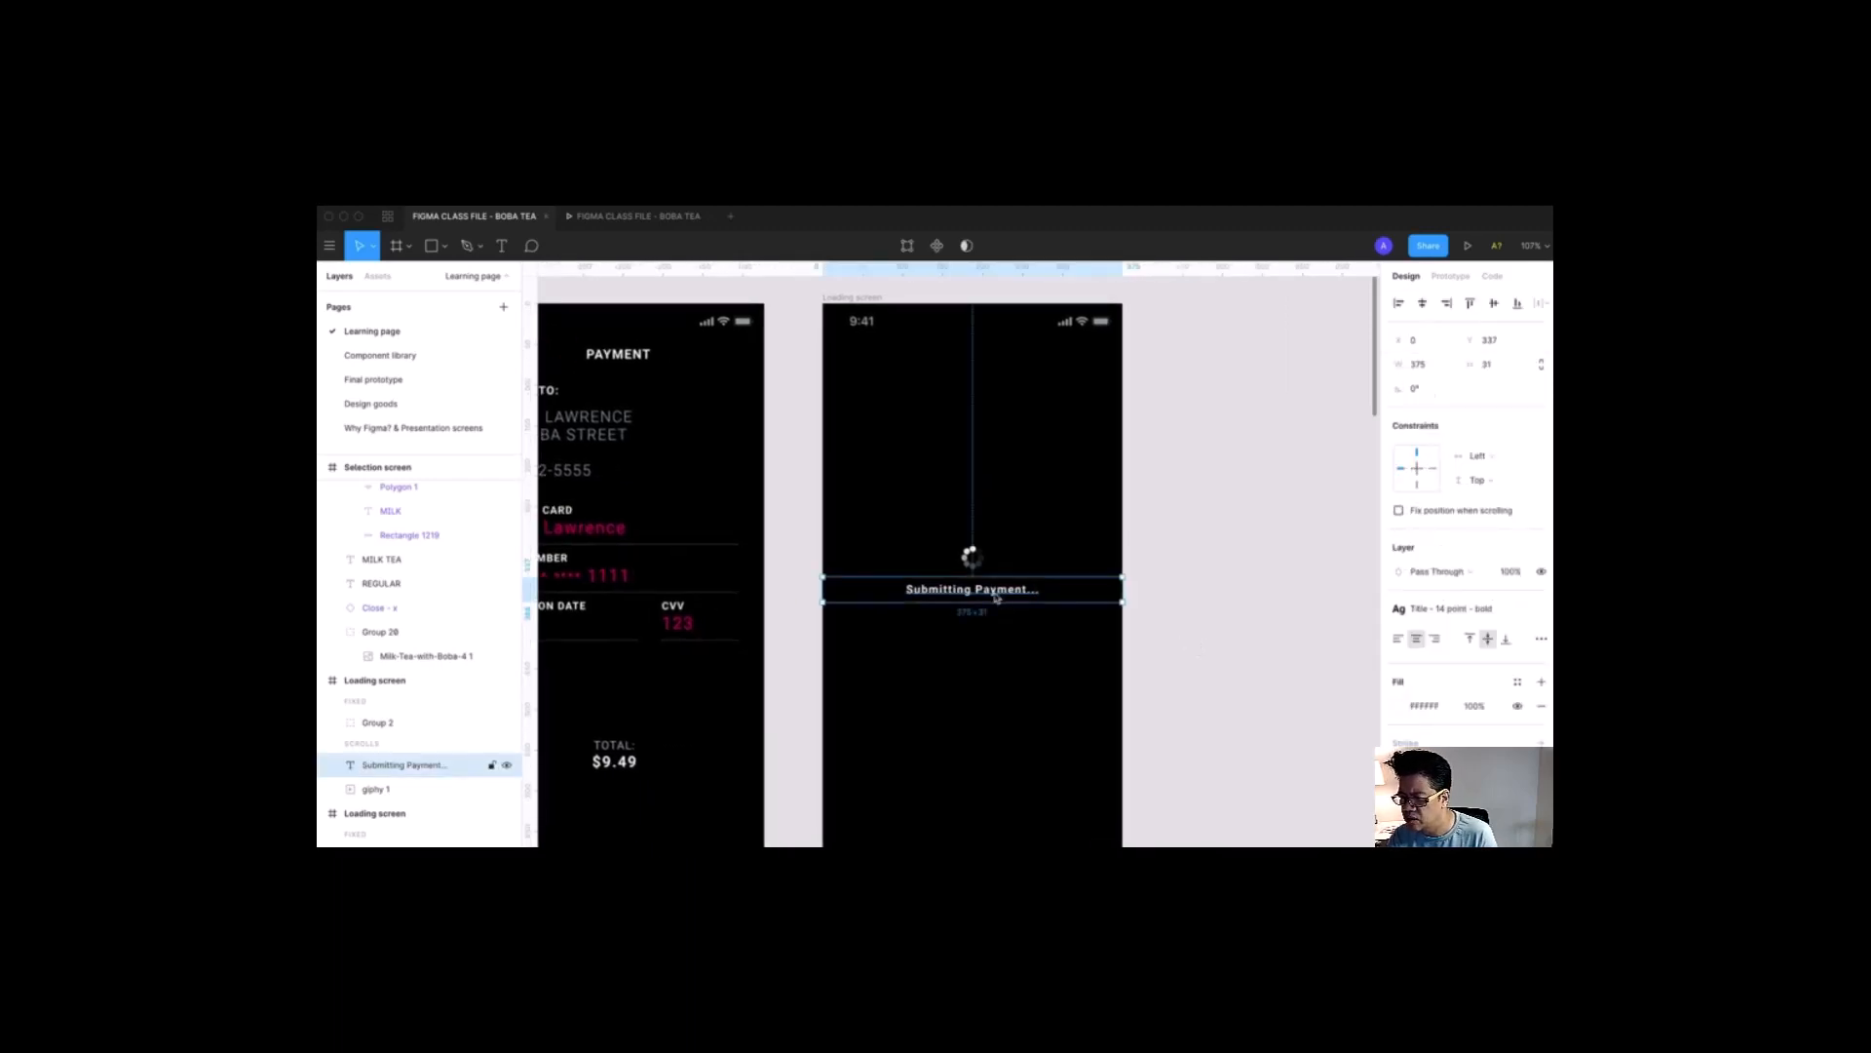
{"action": "key", "text": "super+minus"}
{"action": "left_click_drag", "start_coordinate": [1021, 596], "coordinate": [1059, 569]}
{"action": "key", "text": "z"}
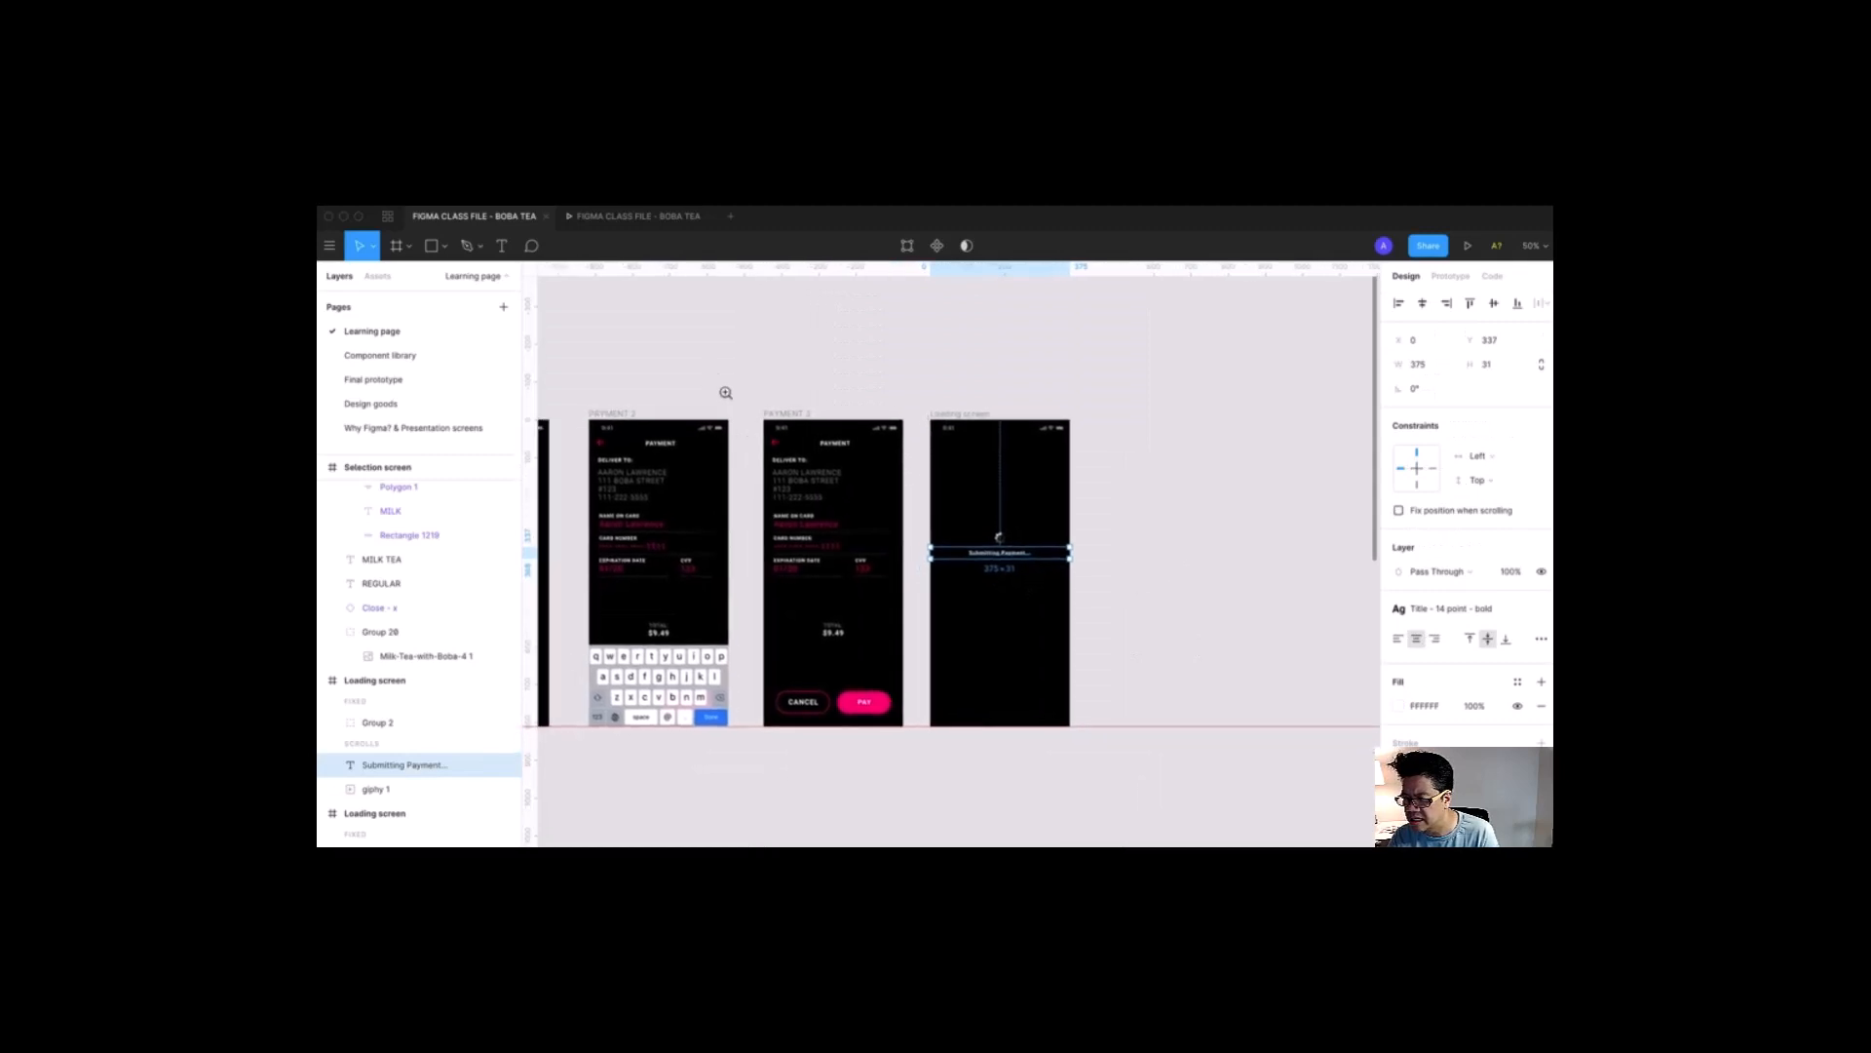
{"action": "left_click_drag", "start_coordinate": [715, 379], "coordinate": [1004, 767]}
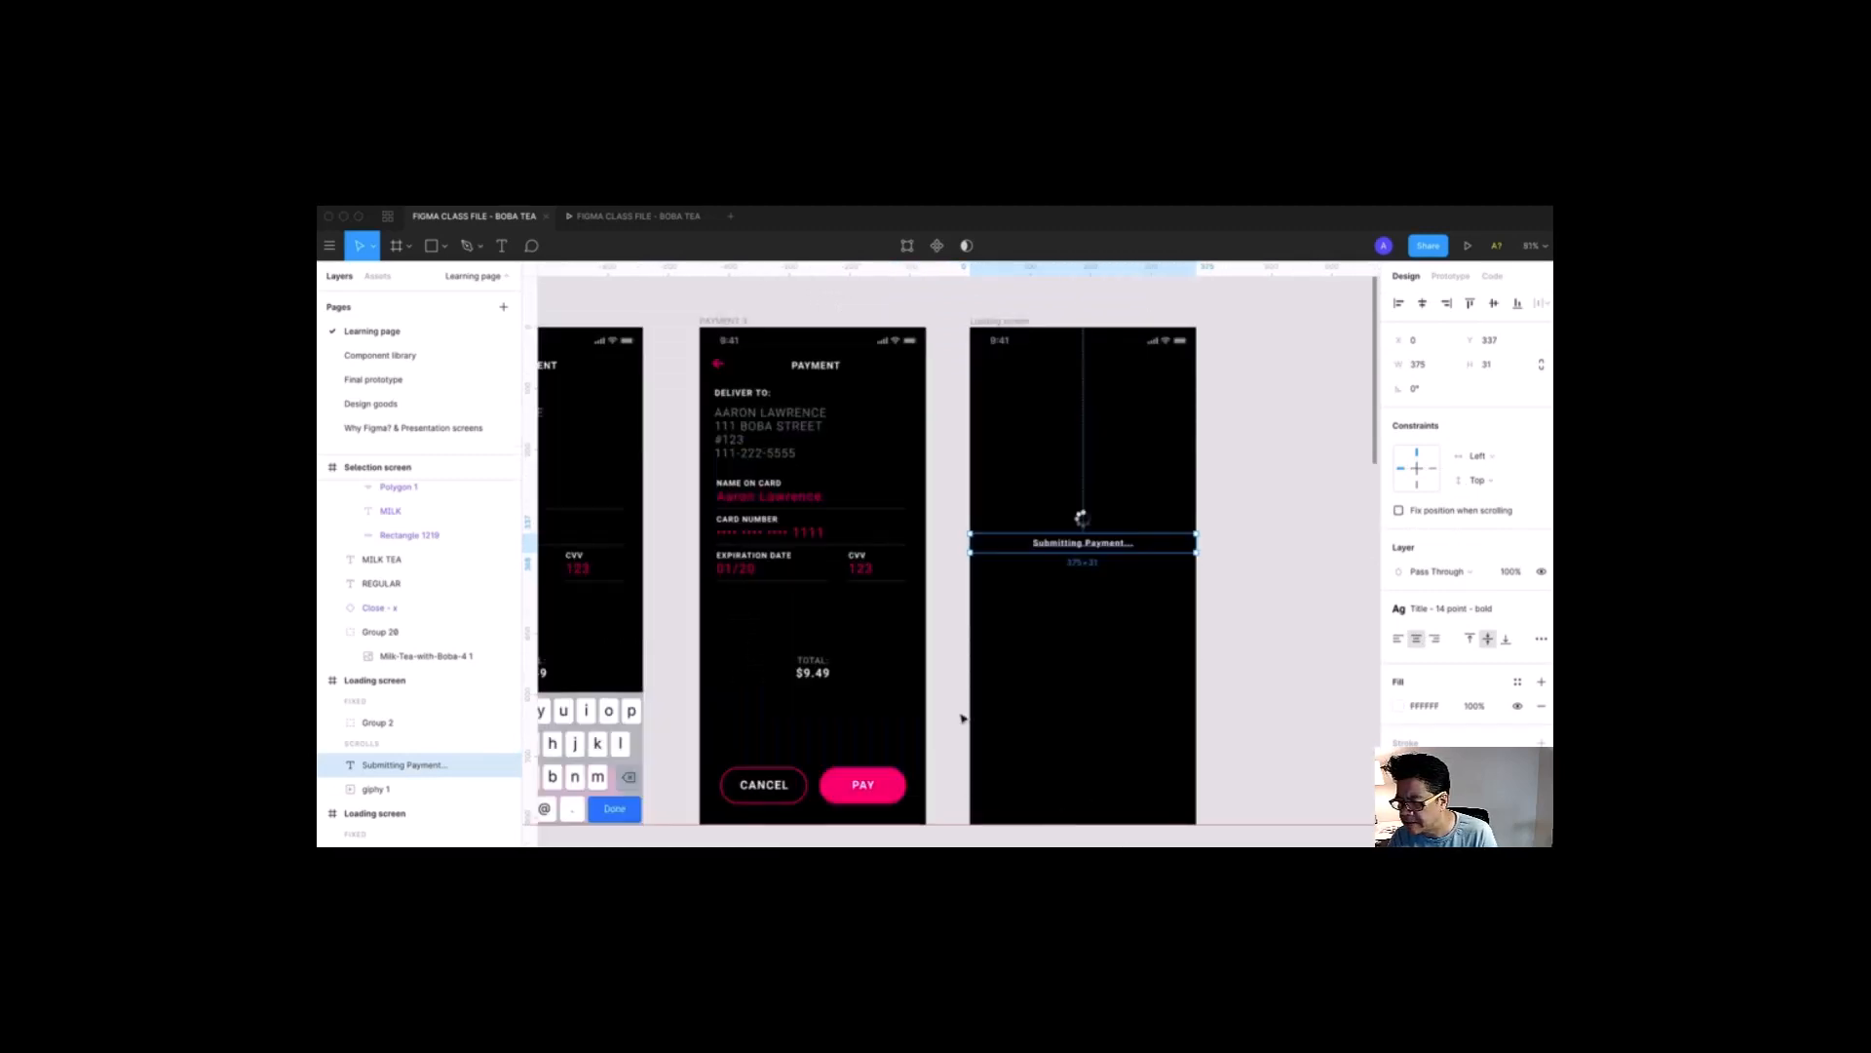
{"action": "left_click", "coordinate": [943, 644]}
{"action": "scroll", "coordinate": [944, 640], "scroll_direction": "down", "scroll_amount": 1}
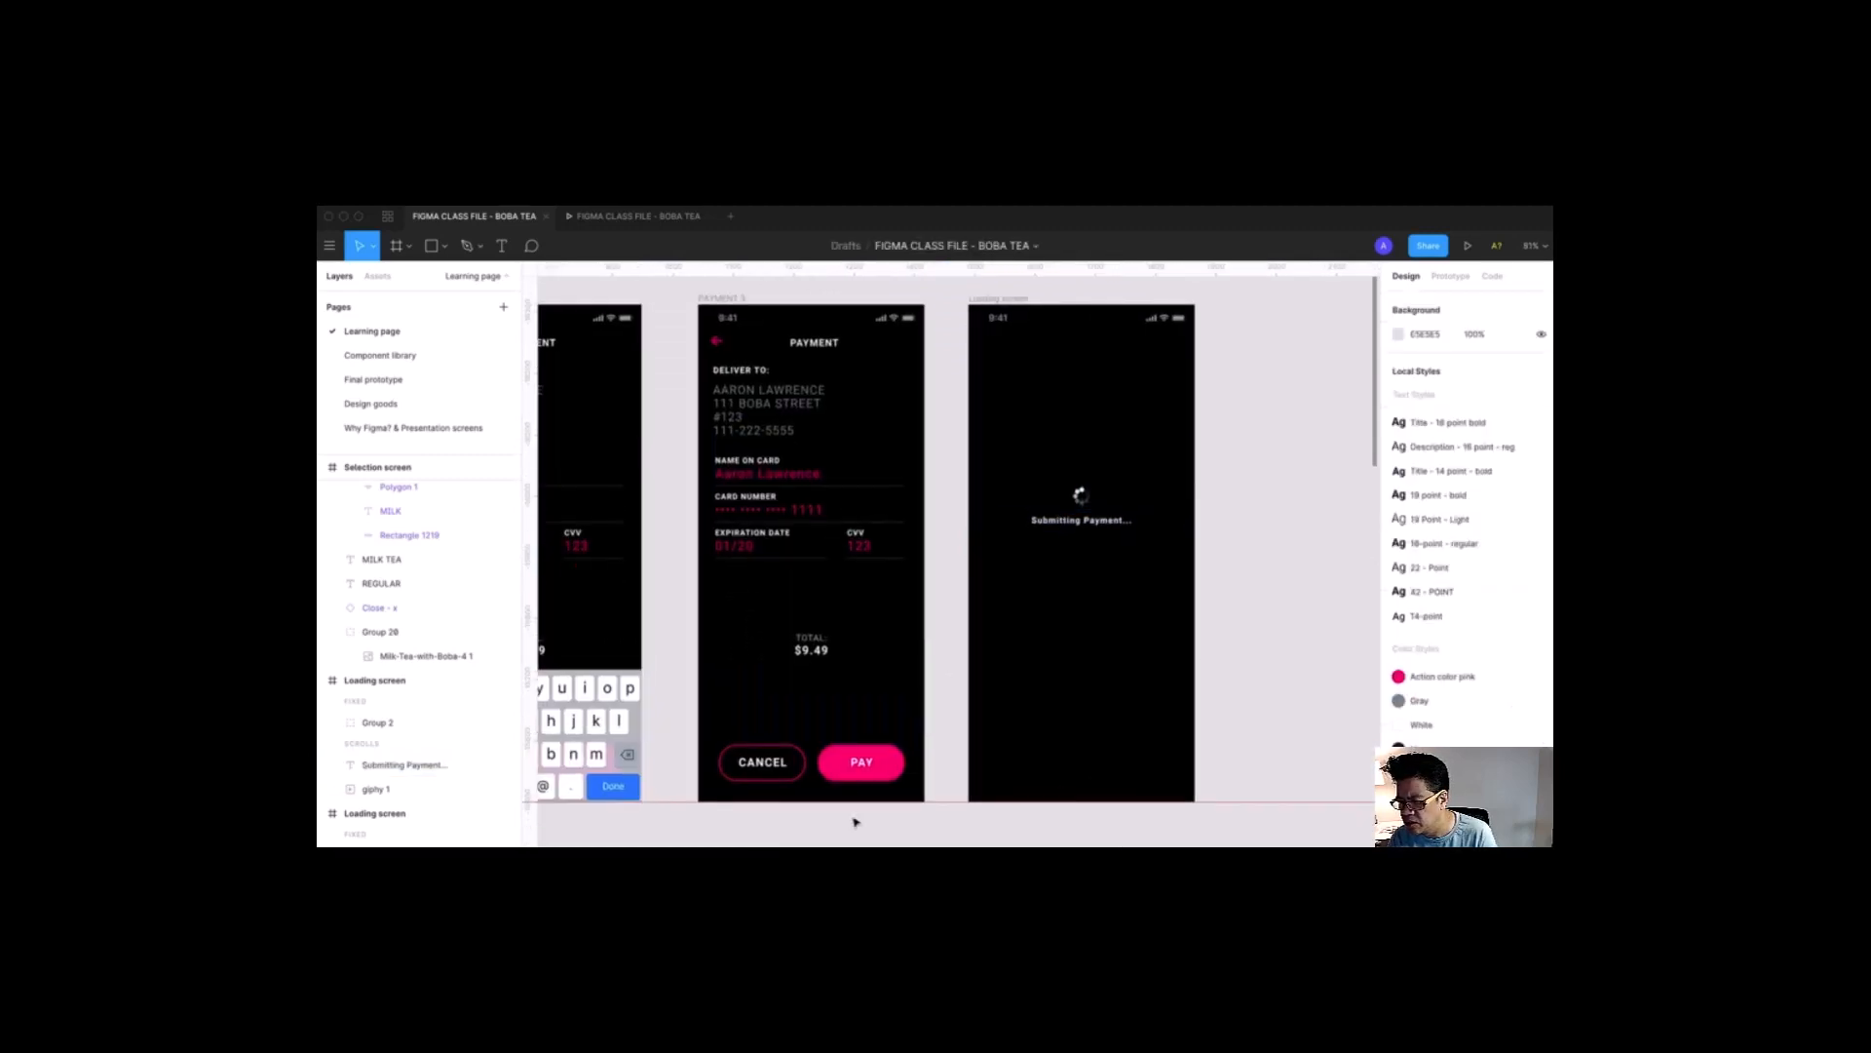
{"action": "left_click", "coordinate": [880, 763]}
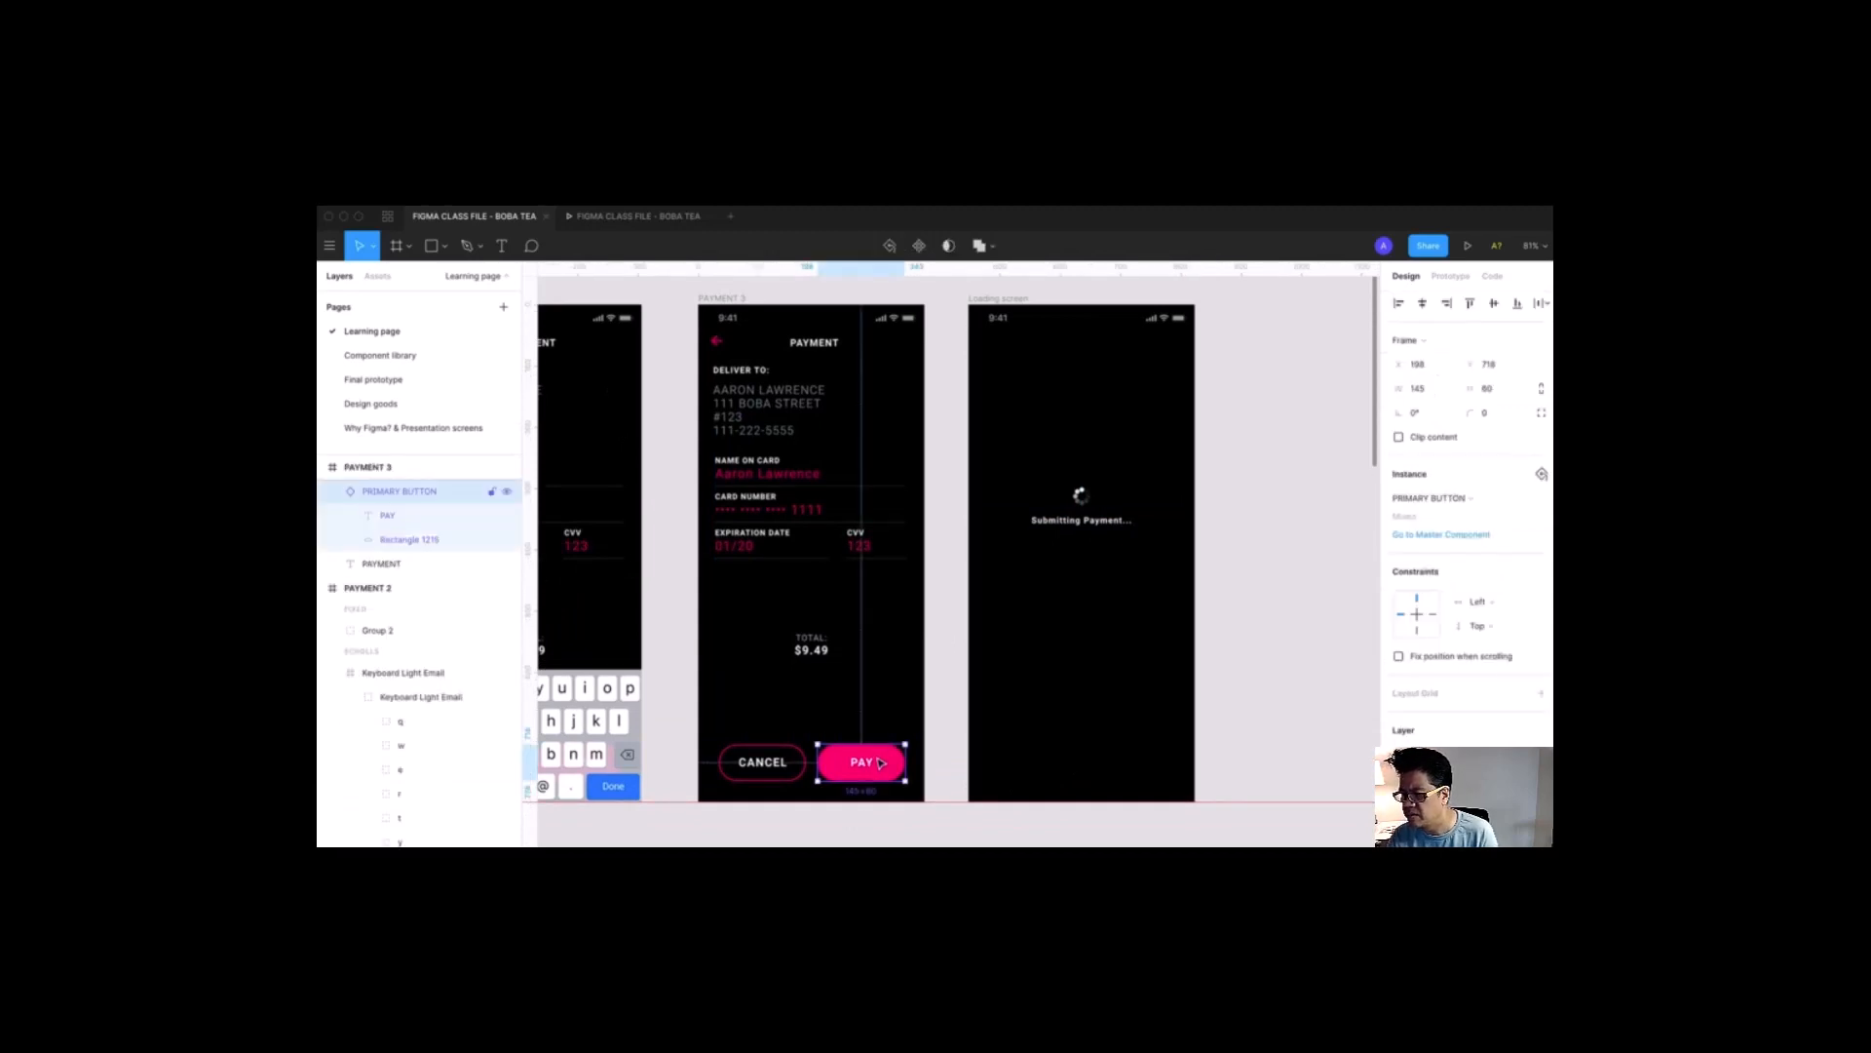
{"action": "left_click", "coordinate": [1451, 276]}
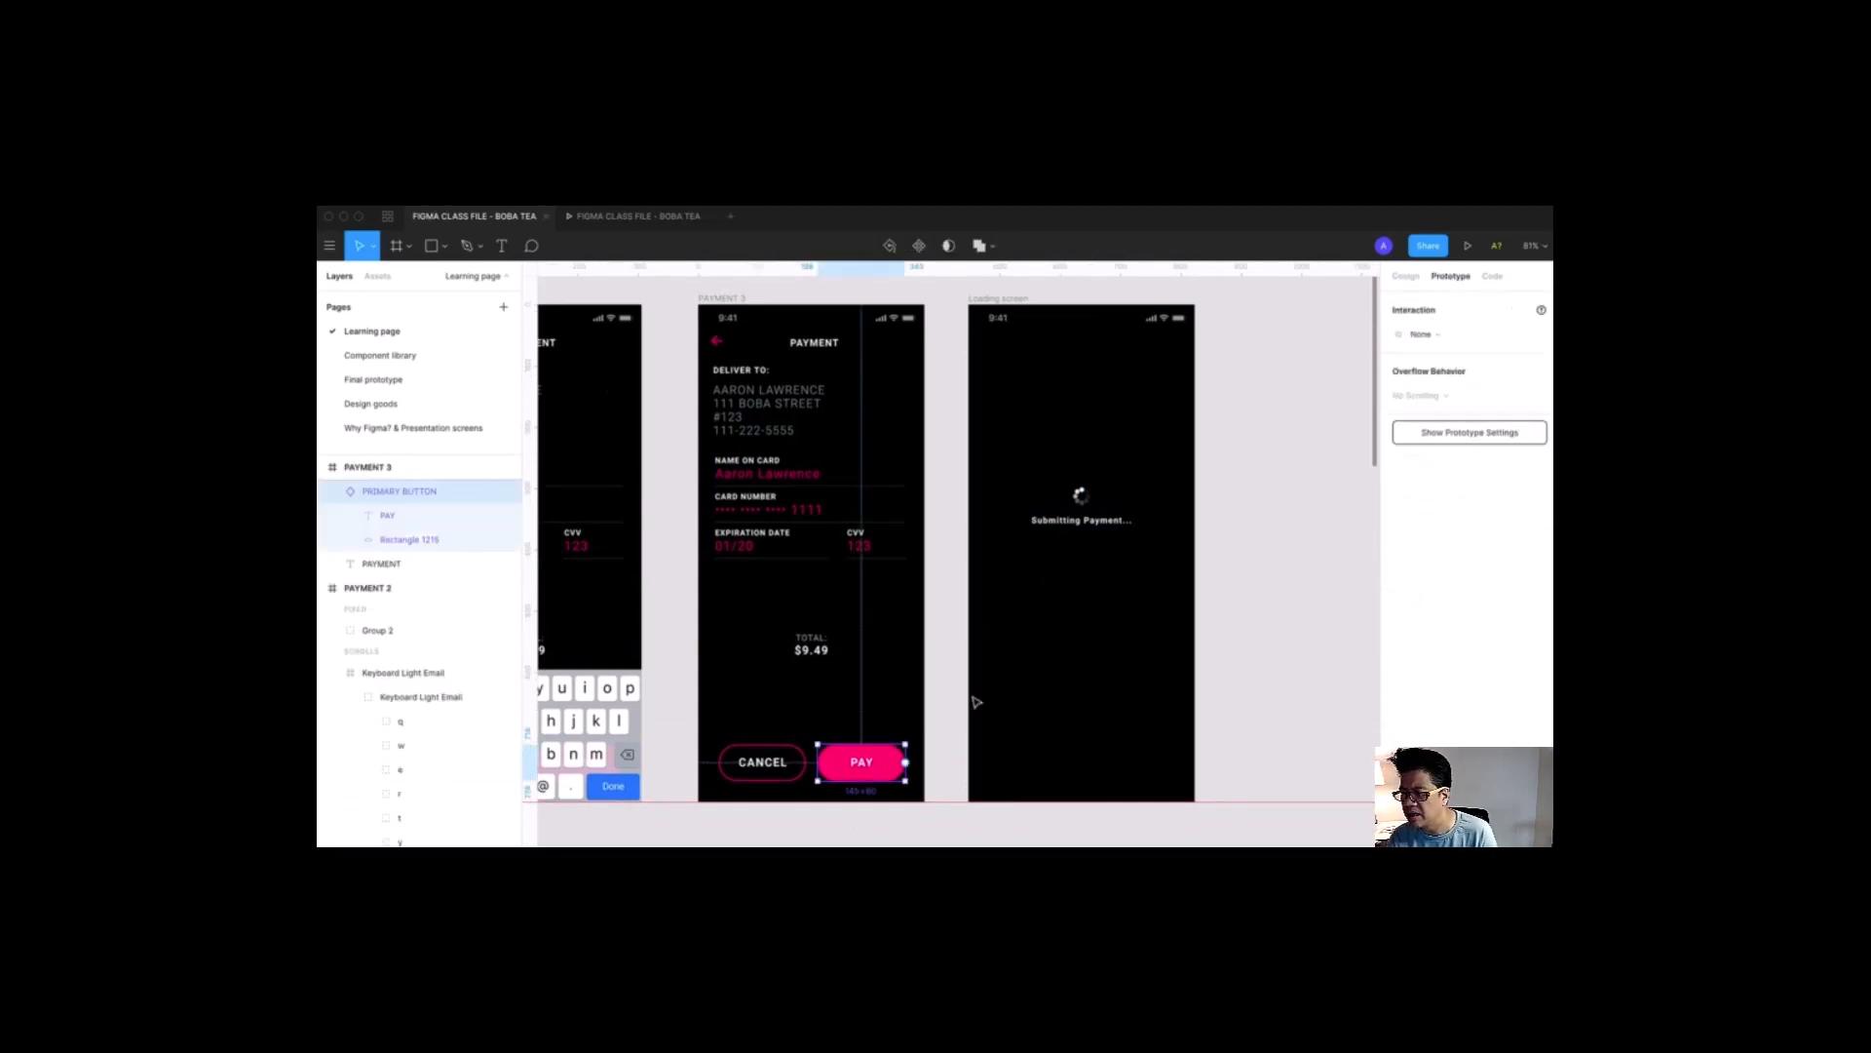
Step: Try linking the PAY button to the adjacent "Submitting Payment..." loading screen, using an Instant animation
{"action": "left_click_drag", "start_coordinate": [908, 767], "coordinate": [1075, 738]}
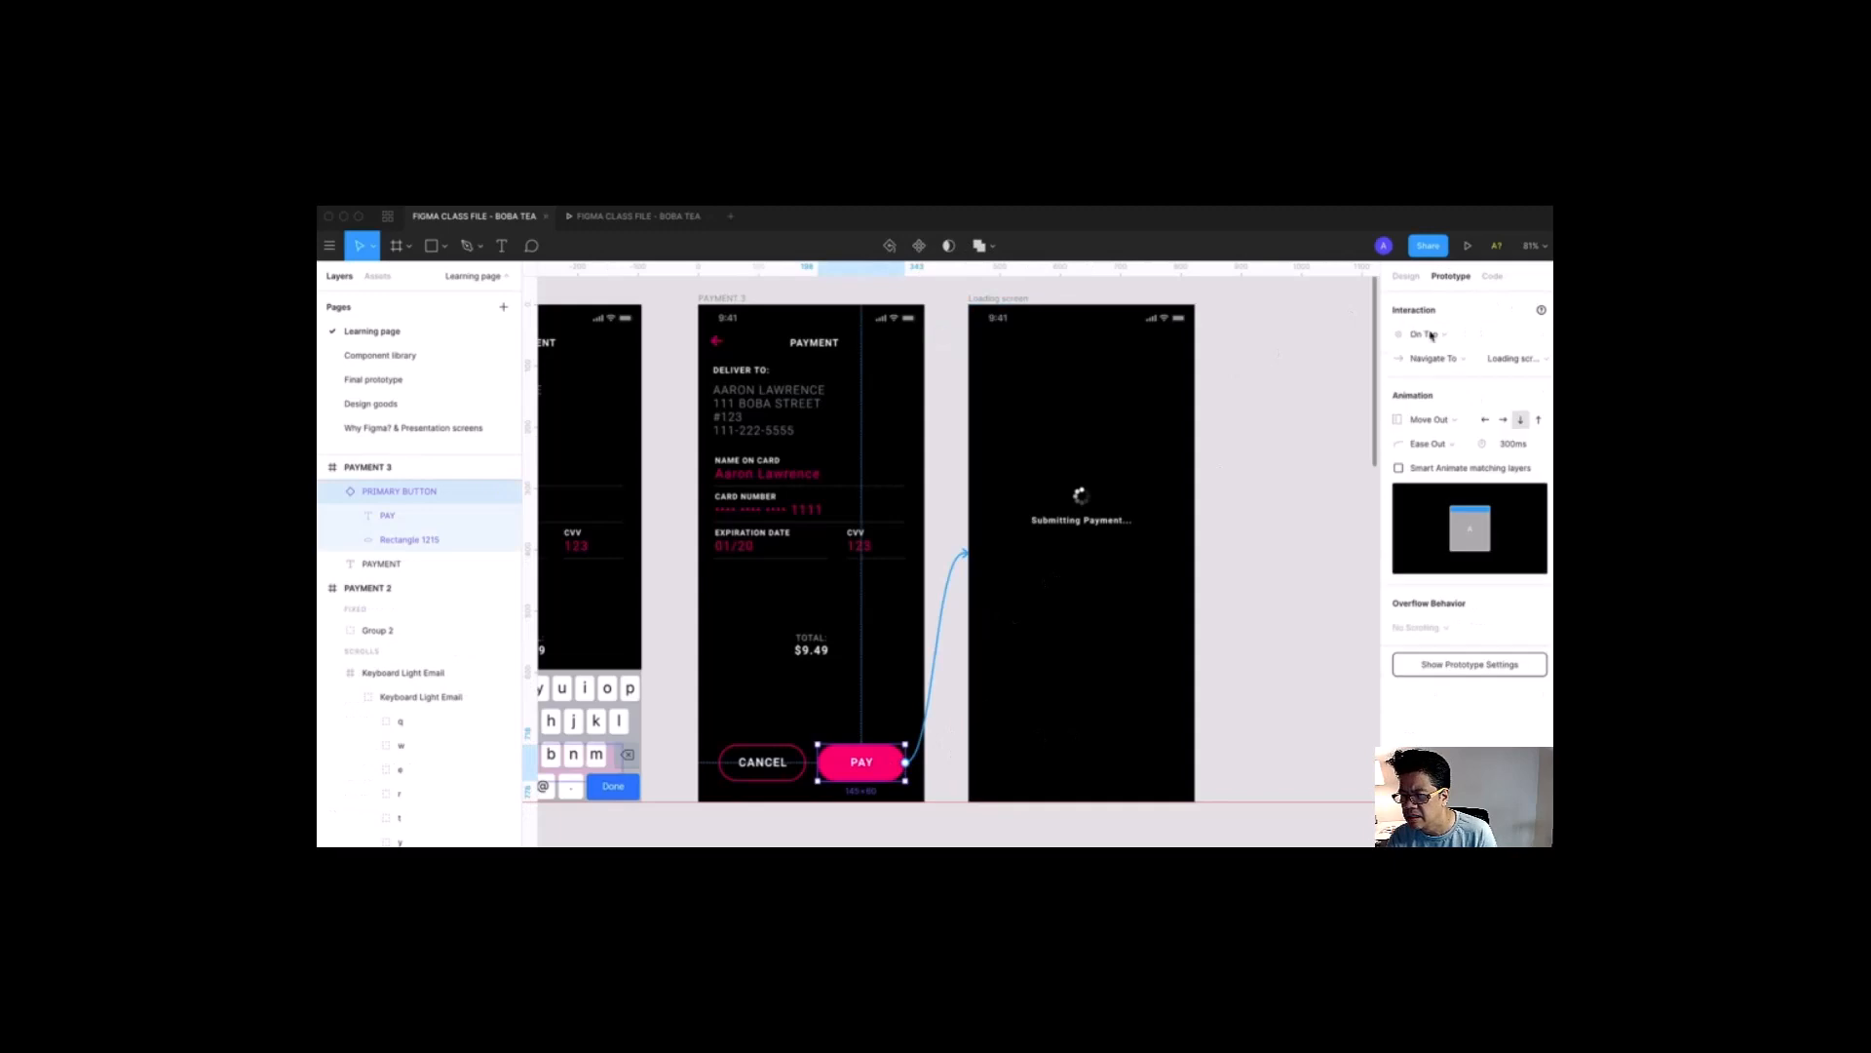
{"action": "left_click", "coordinate": [1441, 338]}
{"action": "left_click", "coordinate": [1441, 339]}
{"action": "left_click", "coordinate": [1441, 421]}
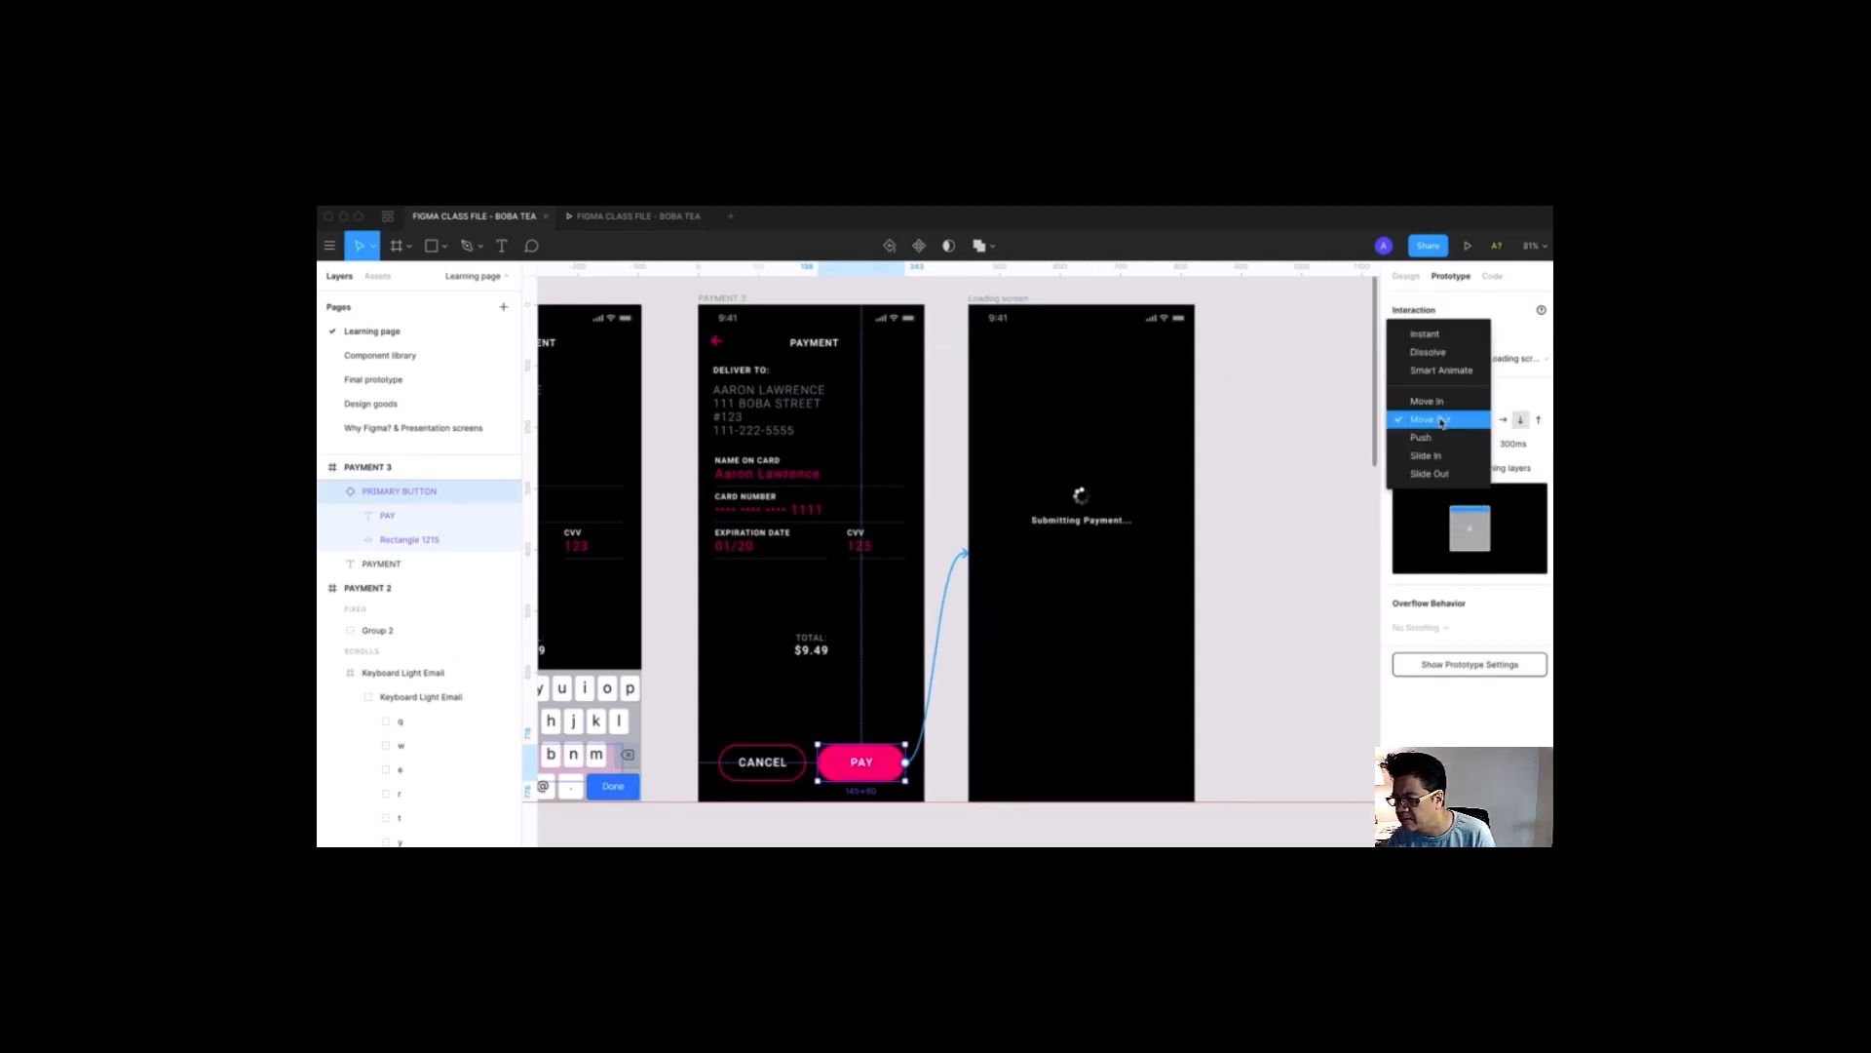
{"action": "left_click", "coordinate": [1433, 337]}
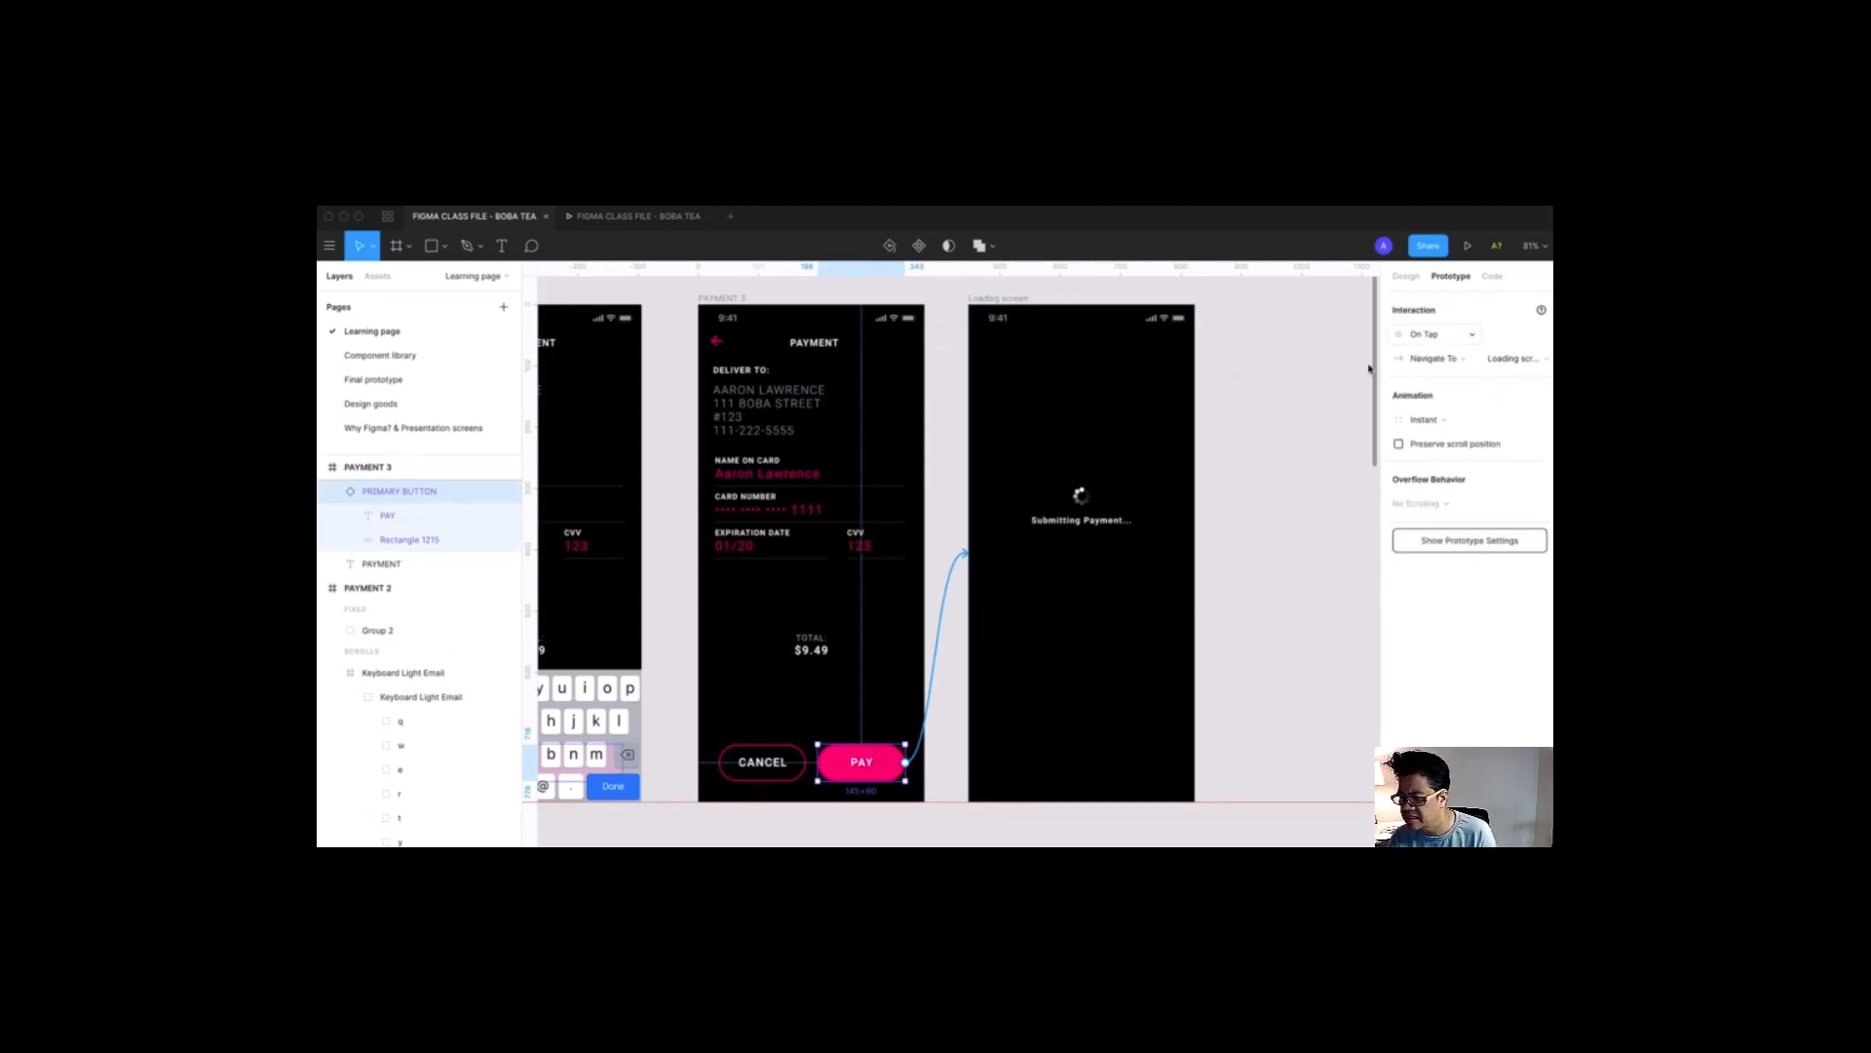
{"action": "left_click", "coordinate": [1257, 519]}
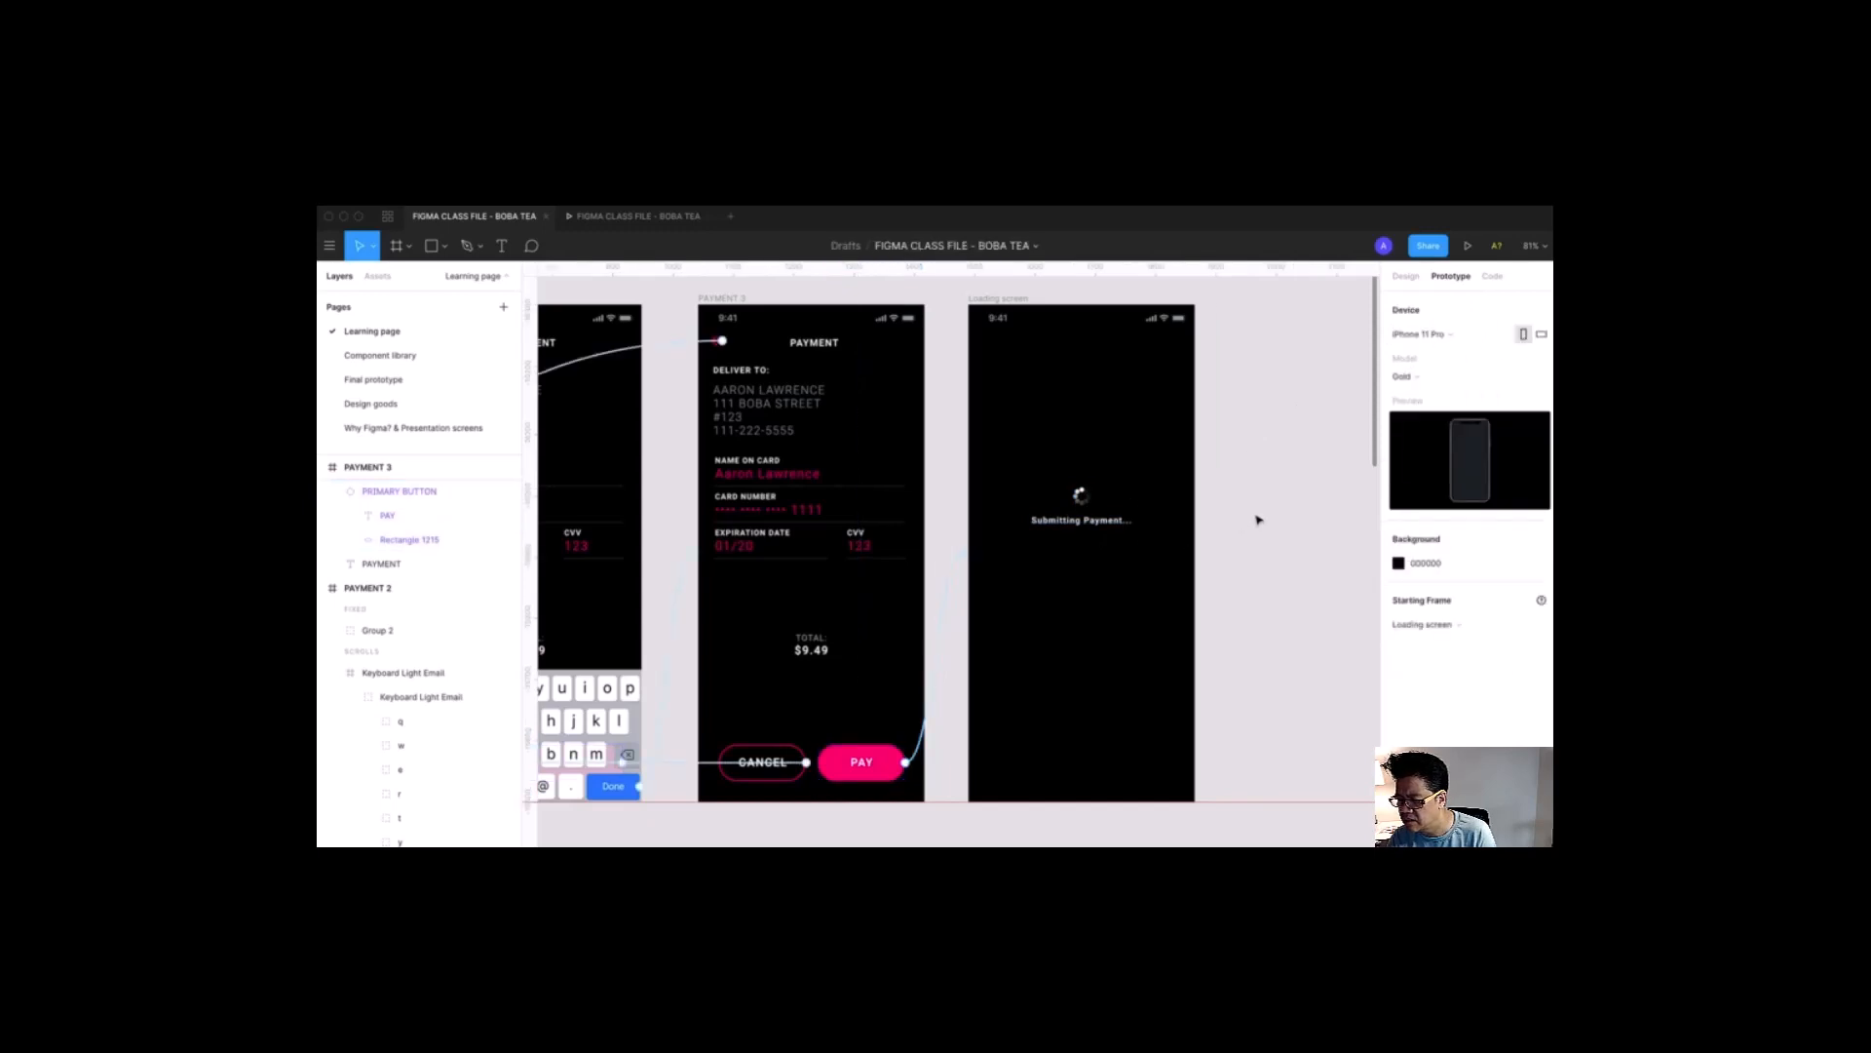
Step: Test the PAY button on the payment screen in the running prototype
{"action": "scroll", "coordinate": [1167, 624], "scroll_direction": "left", "scroll_amount": 2}
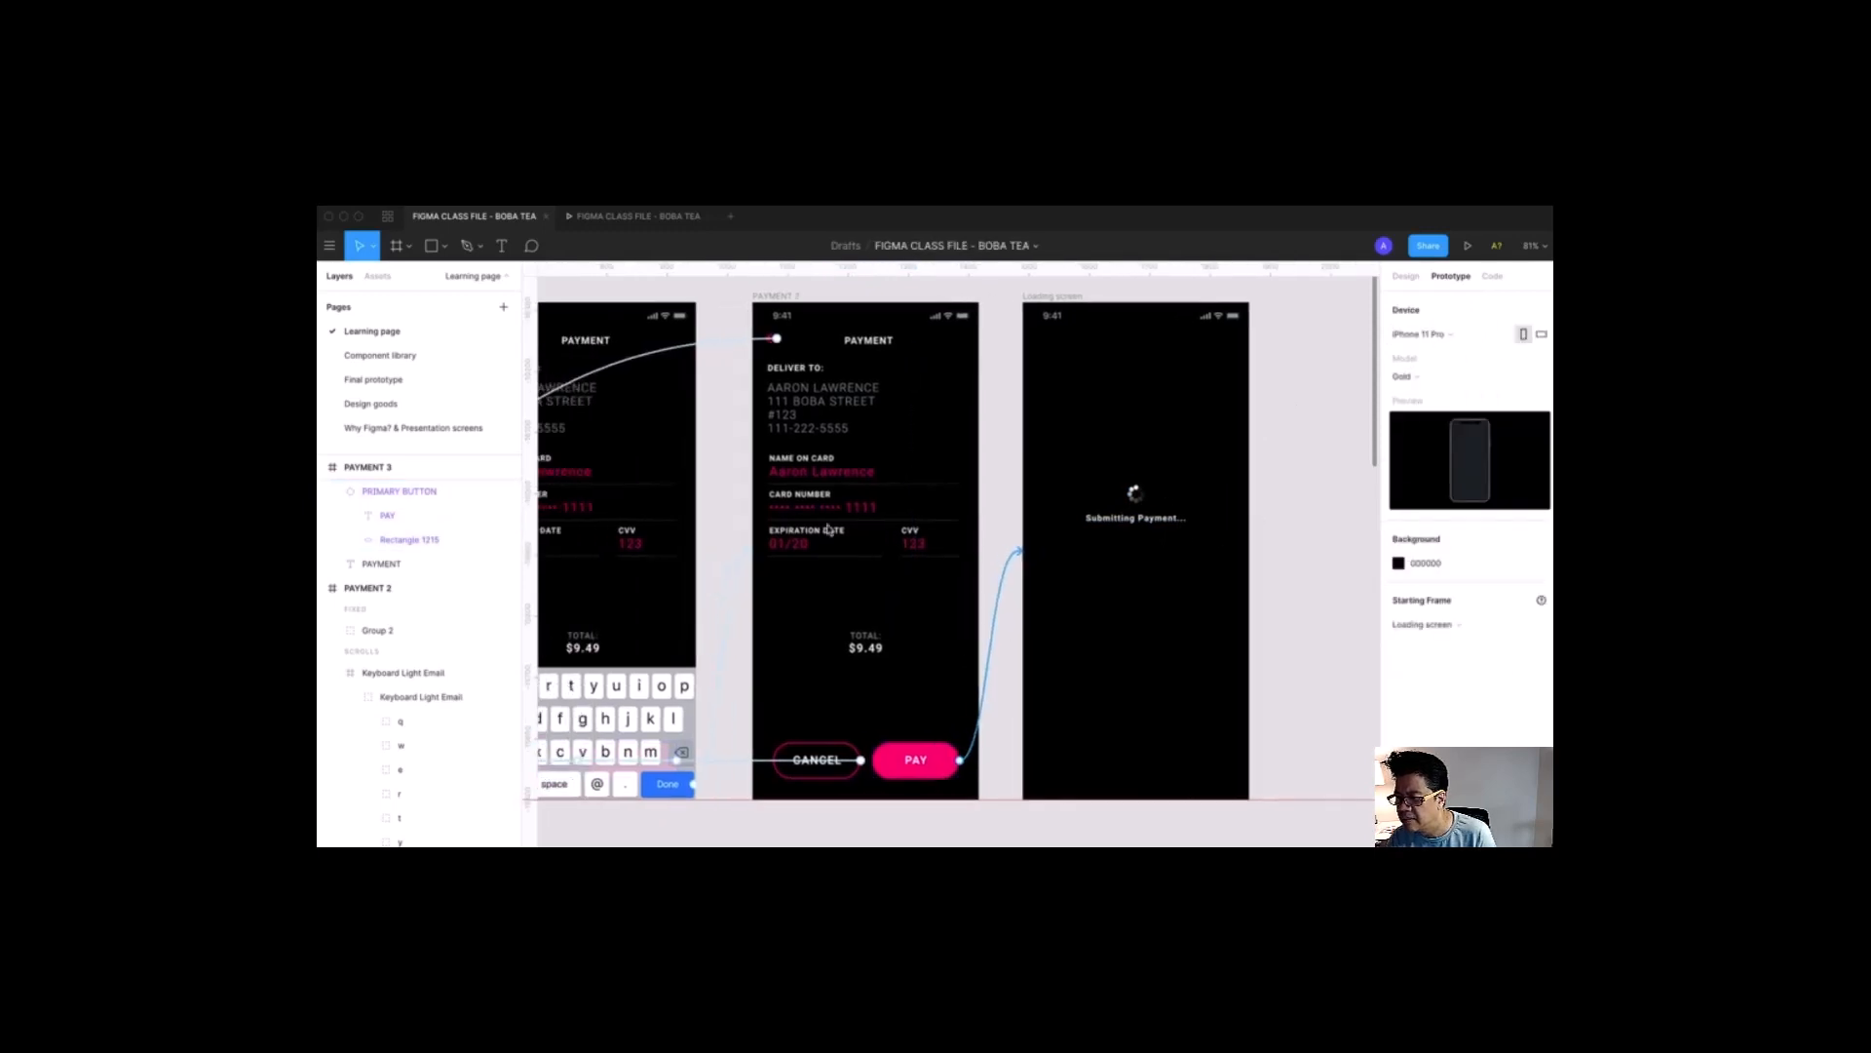
{"action": "left_click", "coordinate": [645, 218]}
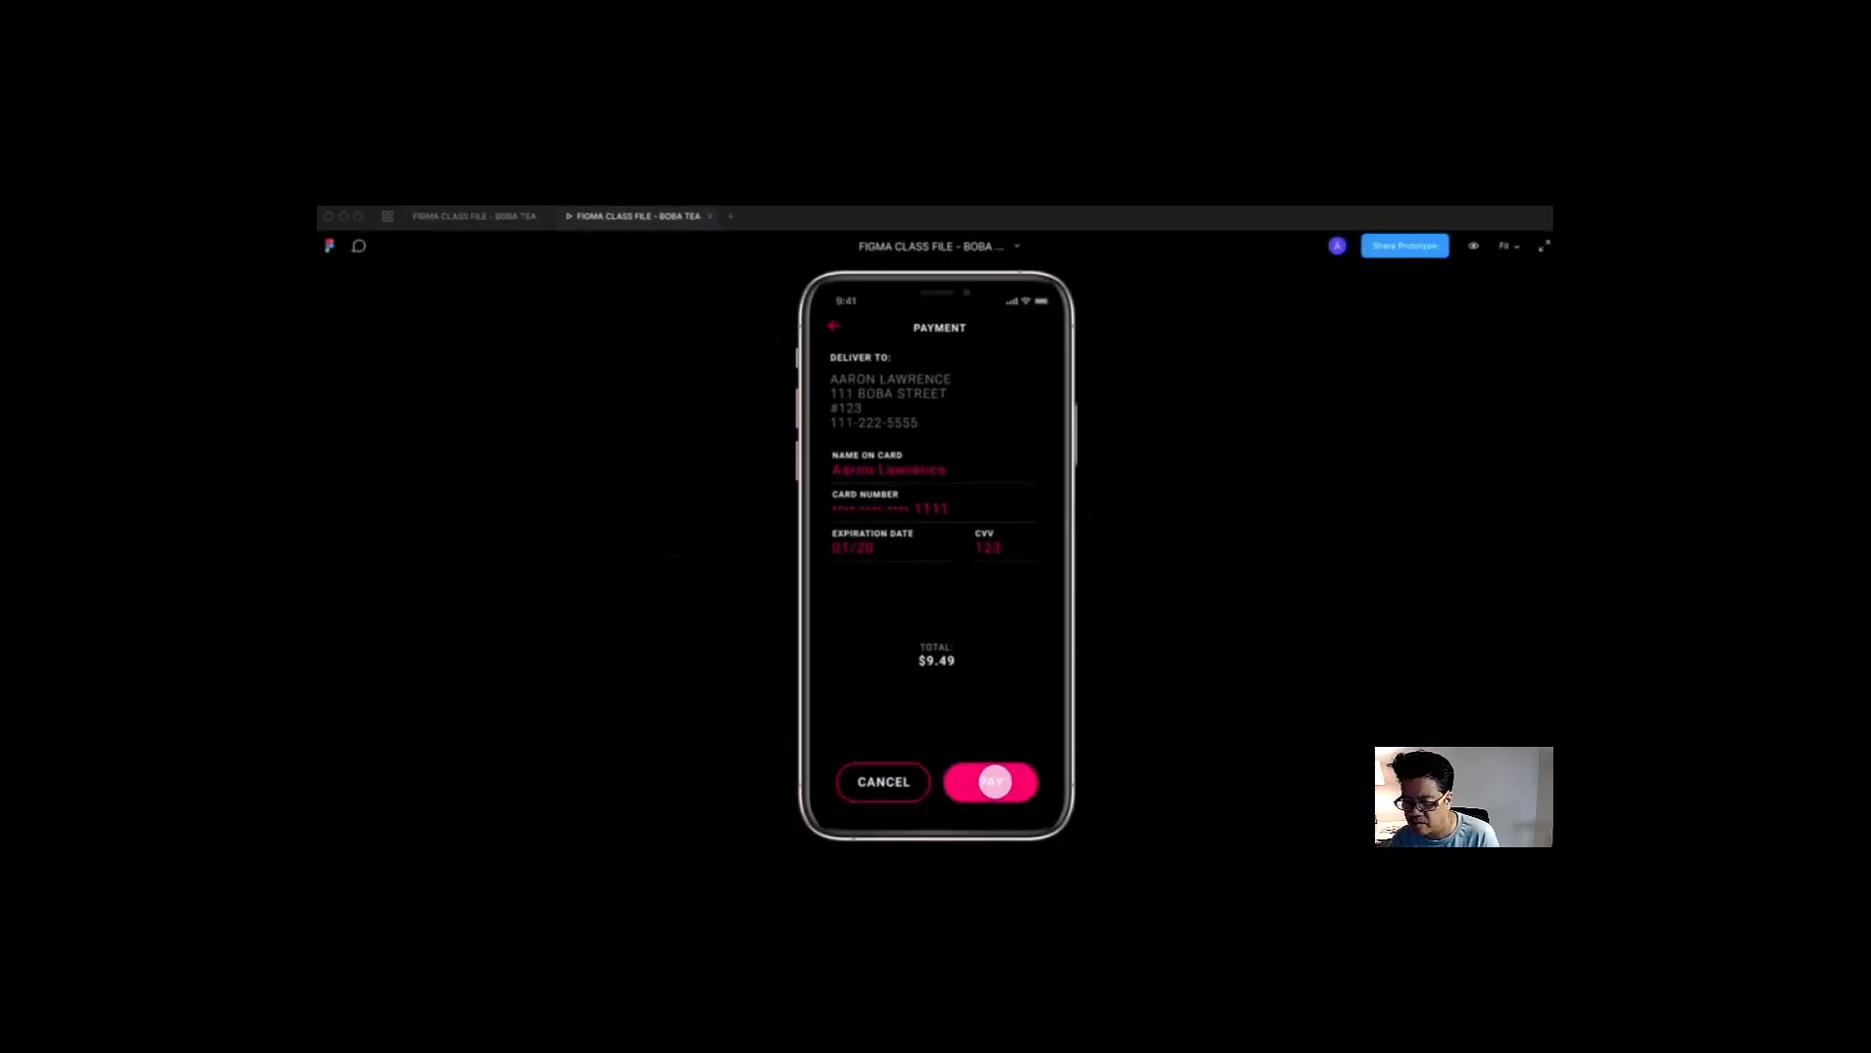
{"action": "left_click", "coordinate": [992, 783]}
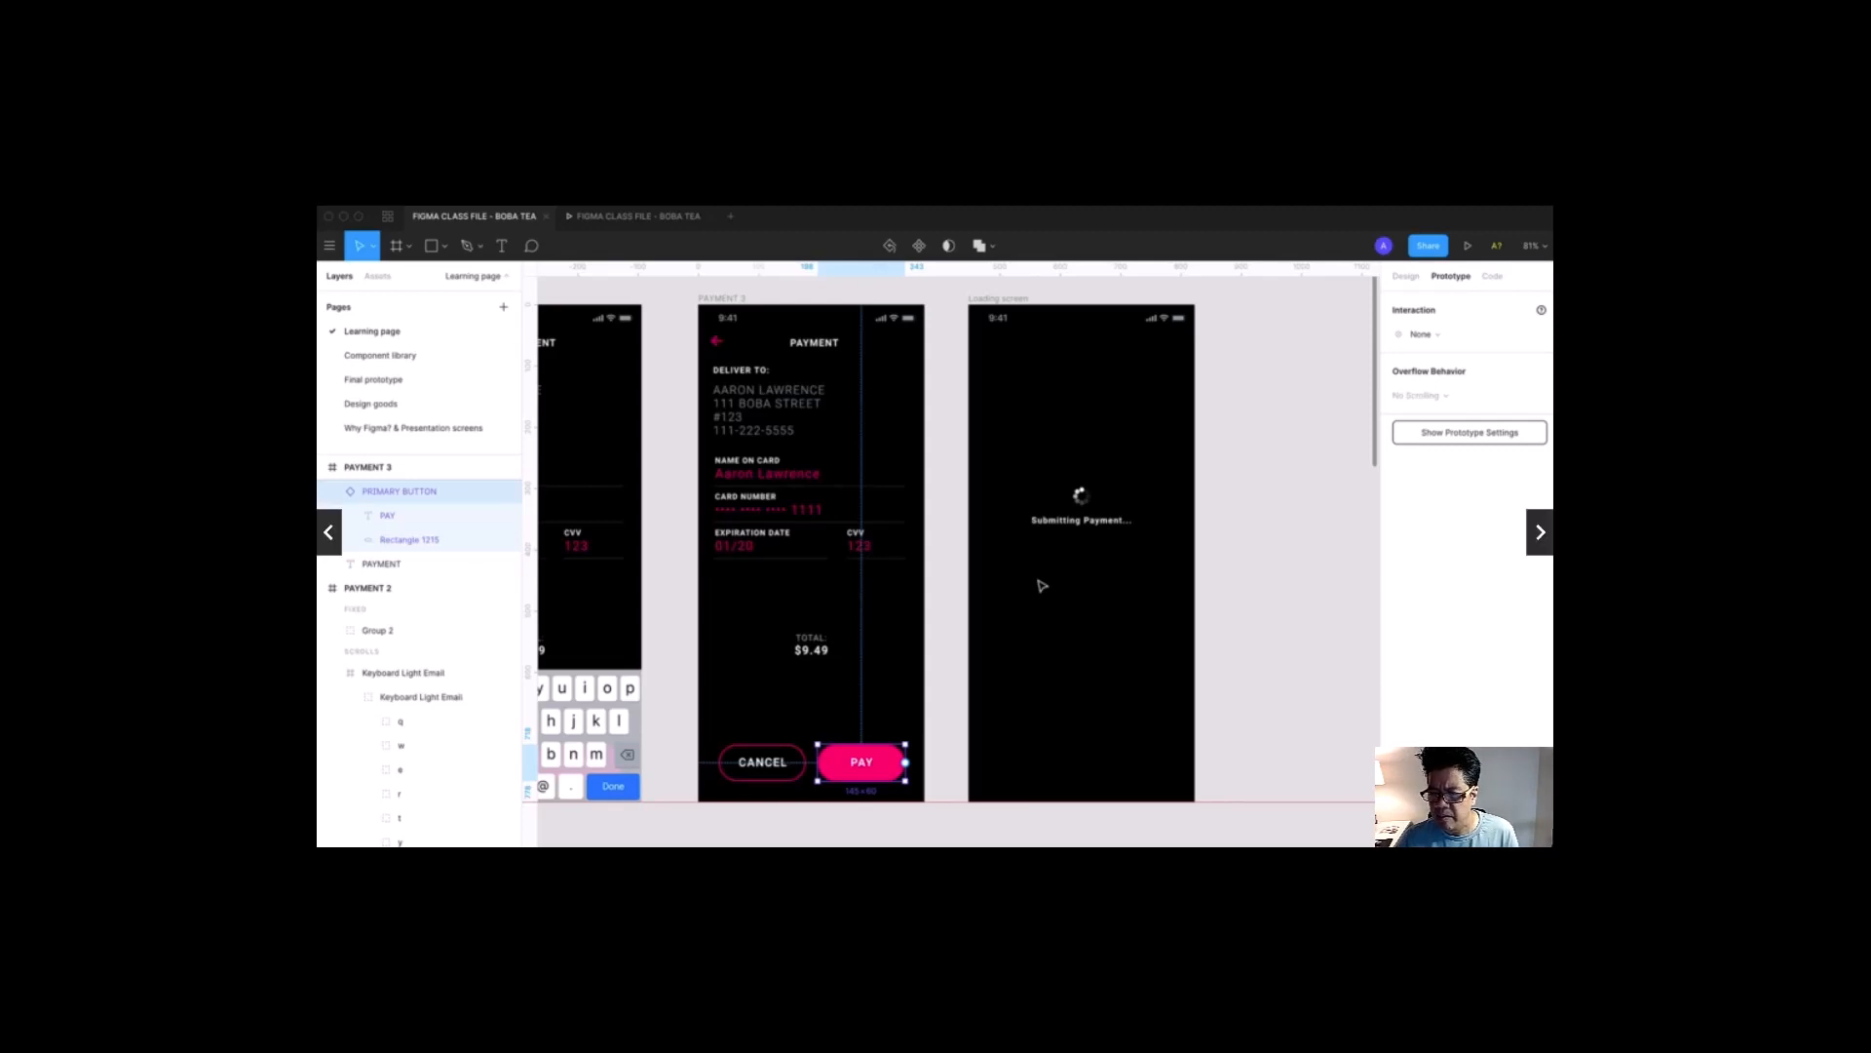
Step: Connect PAYMENT 3's PAY button to the "Submitting Payment..." frame as On Tap, Navigate To, with an Instant animation
{"action": "left_click_drag", "start_coordinate": [906, 761], "coordinate": [1072, 738]}
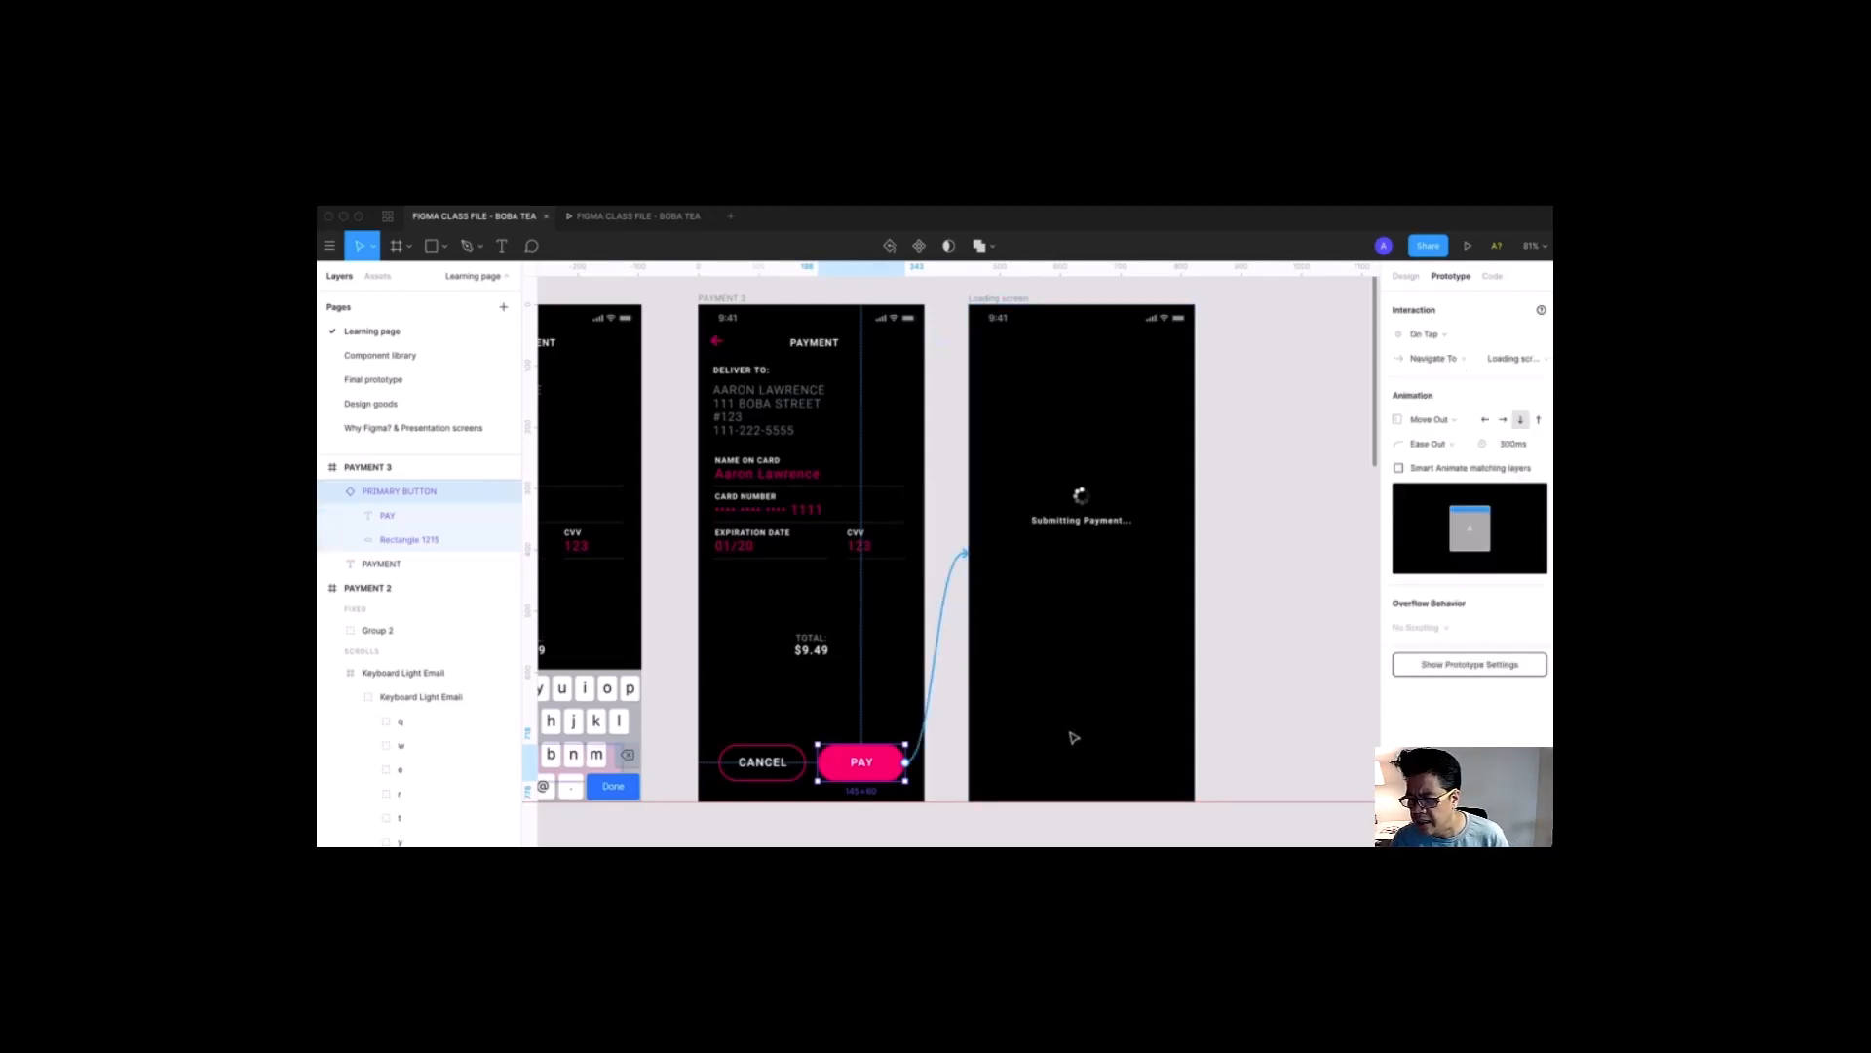
{"action": "left_click", "coordinate": [1442, 341]}
{"action": "left_click", "coordinate": [1442, 341]}
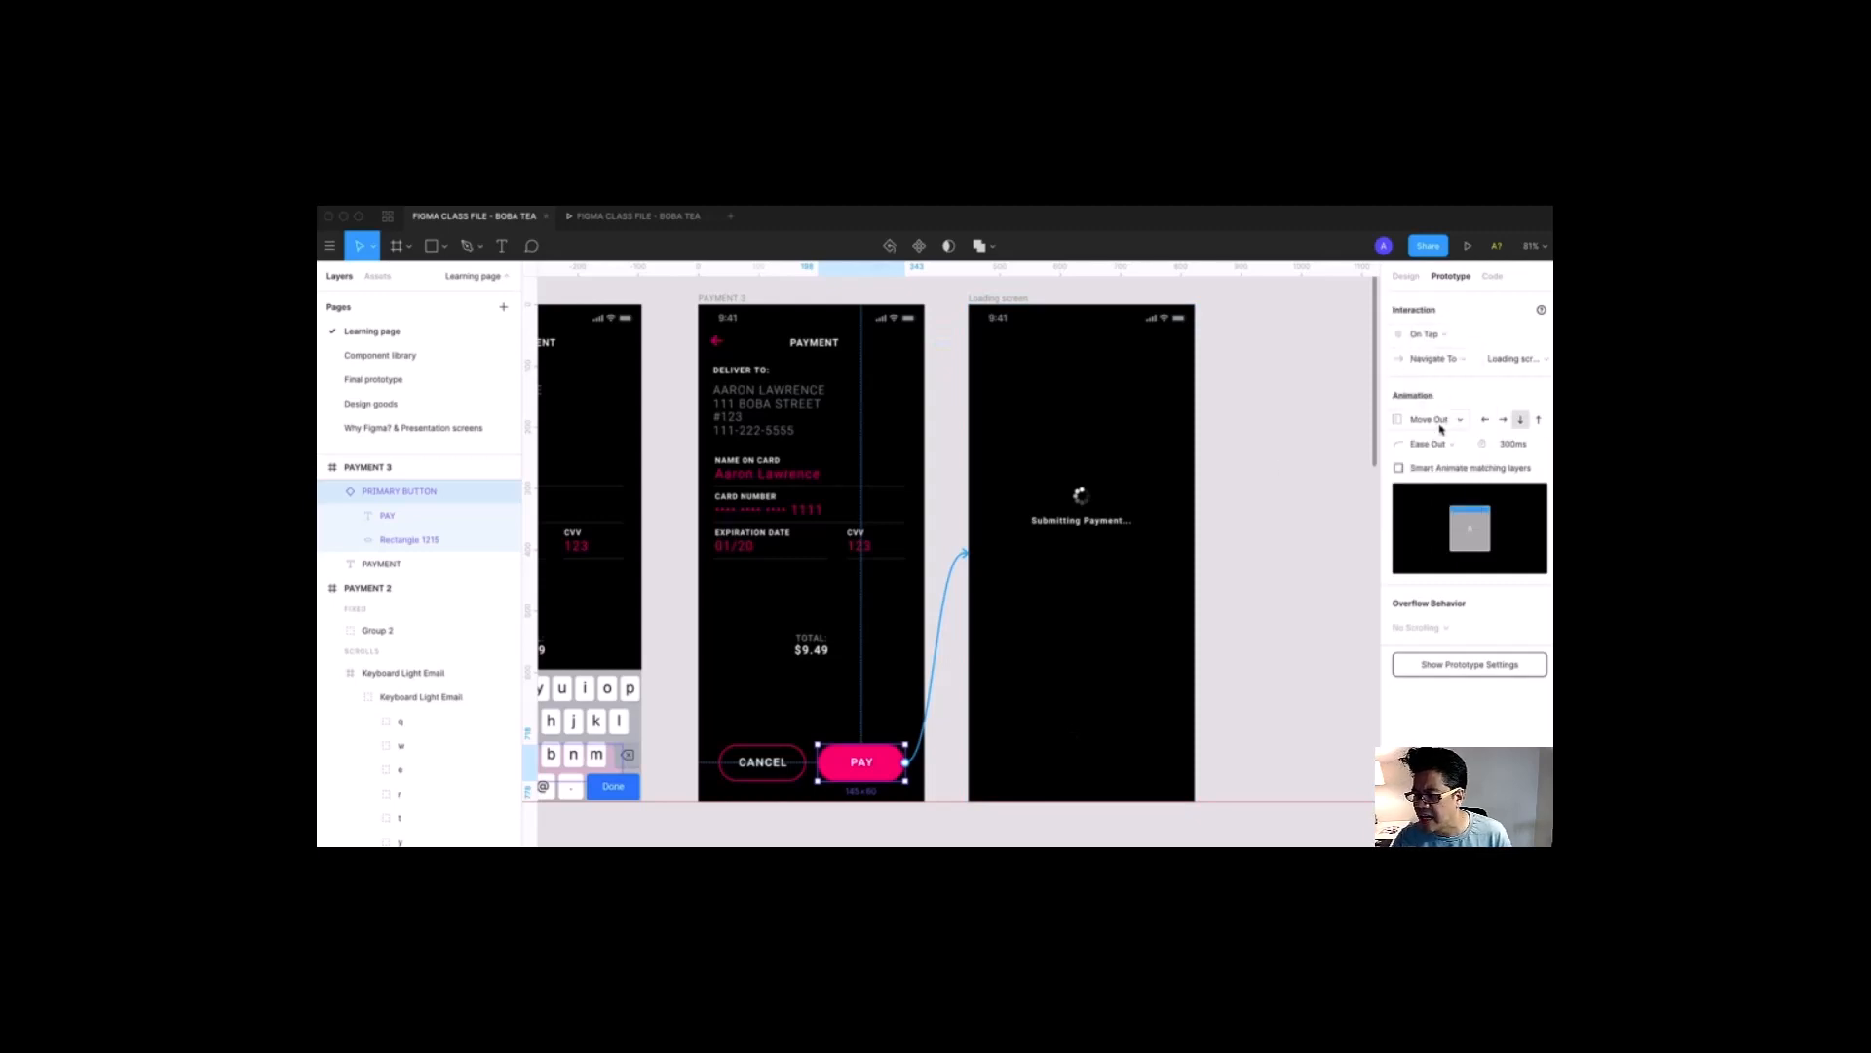
{"action": "left_click", "coordinate": [1442, 429]}
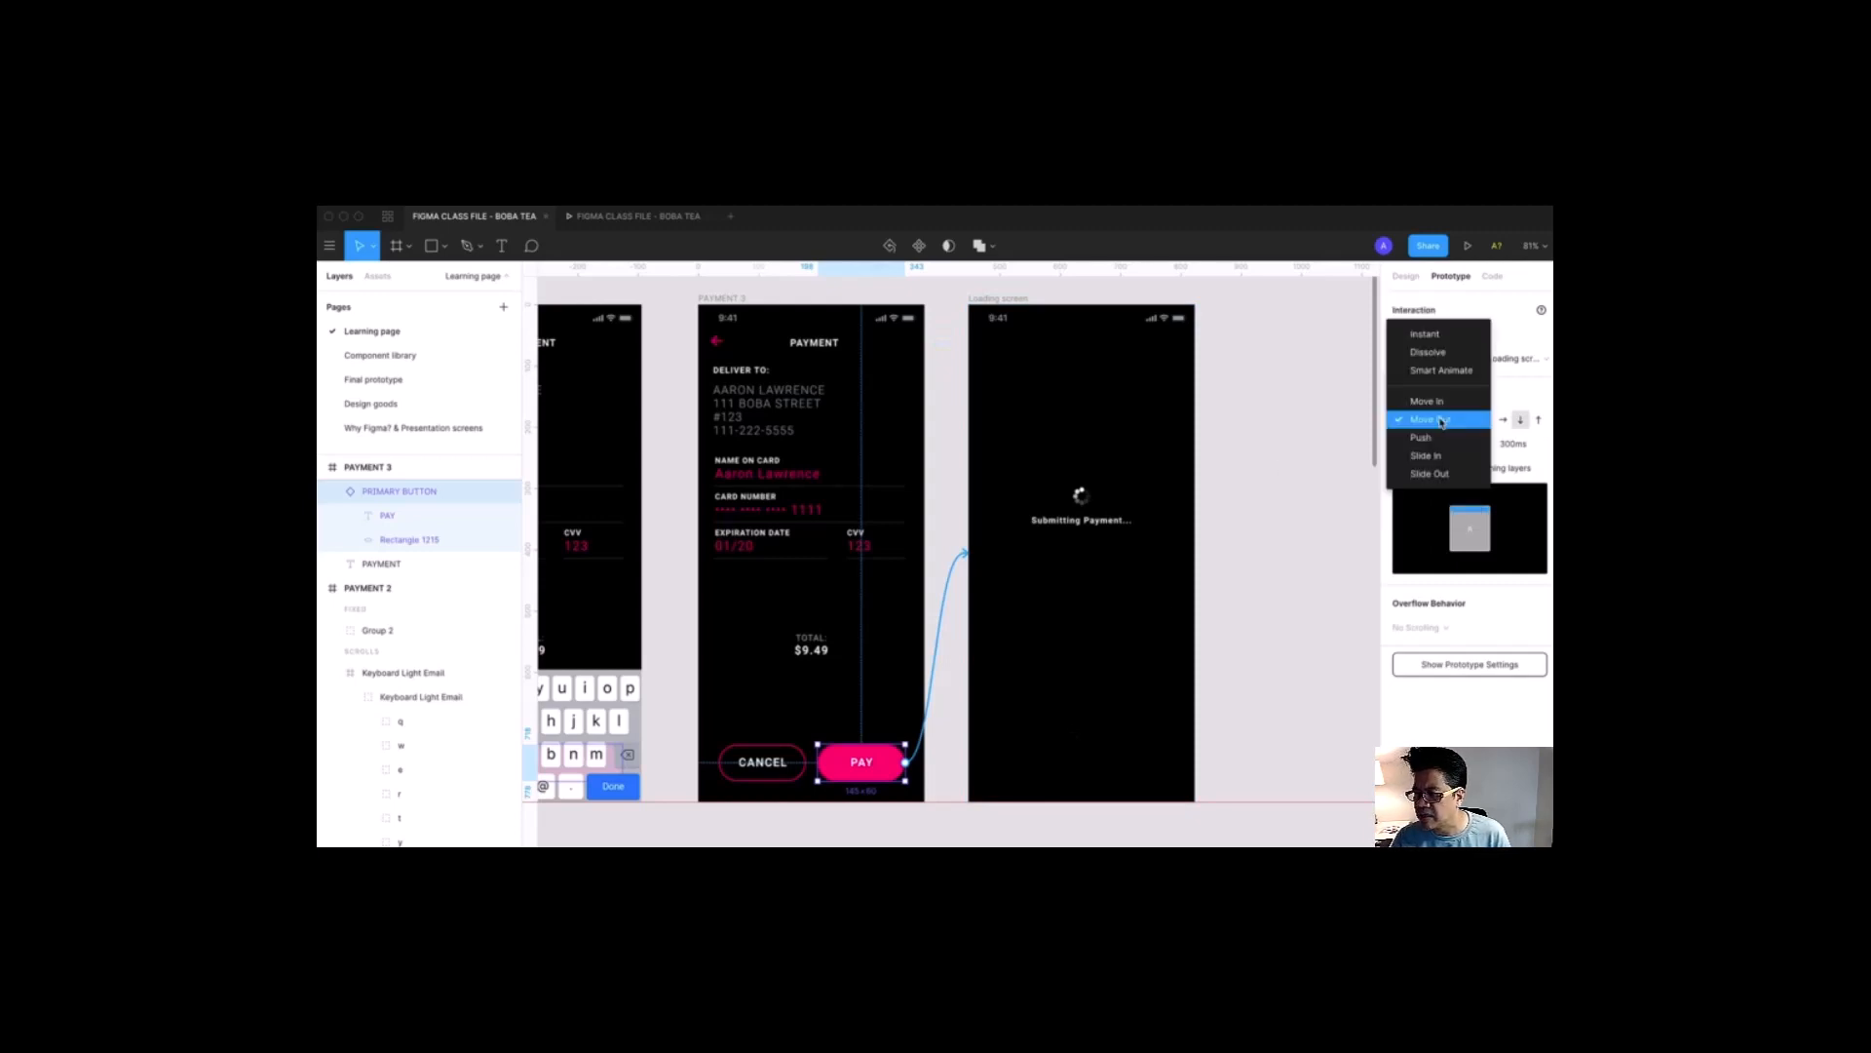
{"action": "left_click", "coordinate": [1433, 335]}
{"action": "left_click", "coordinate": [1257, 519]}
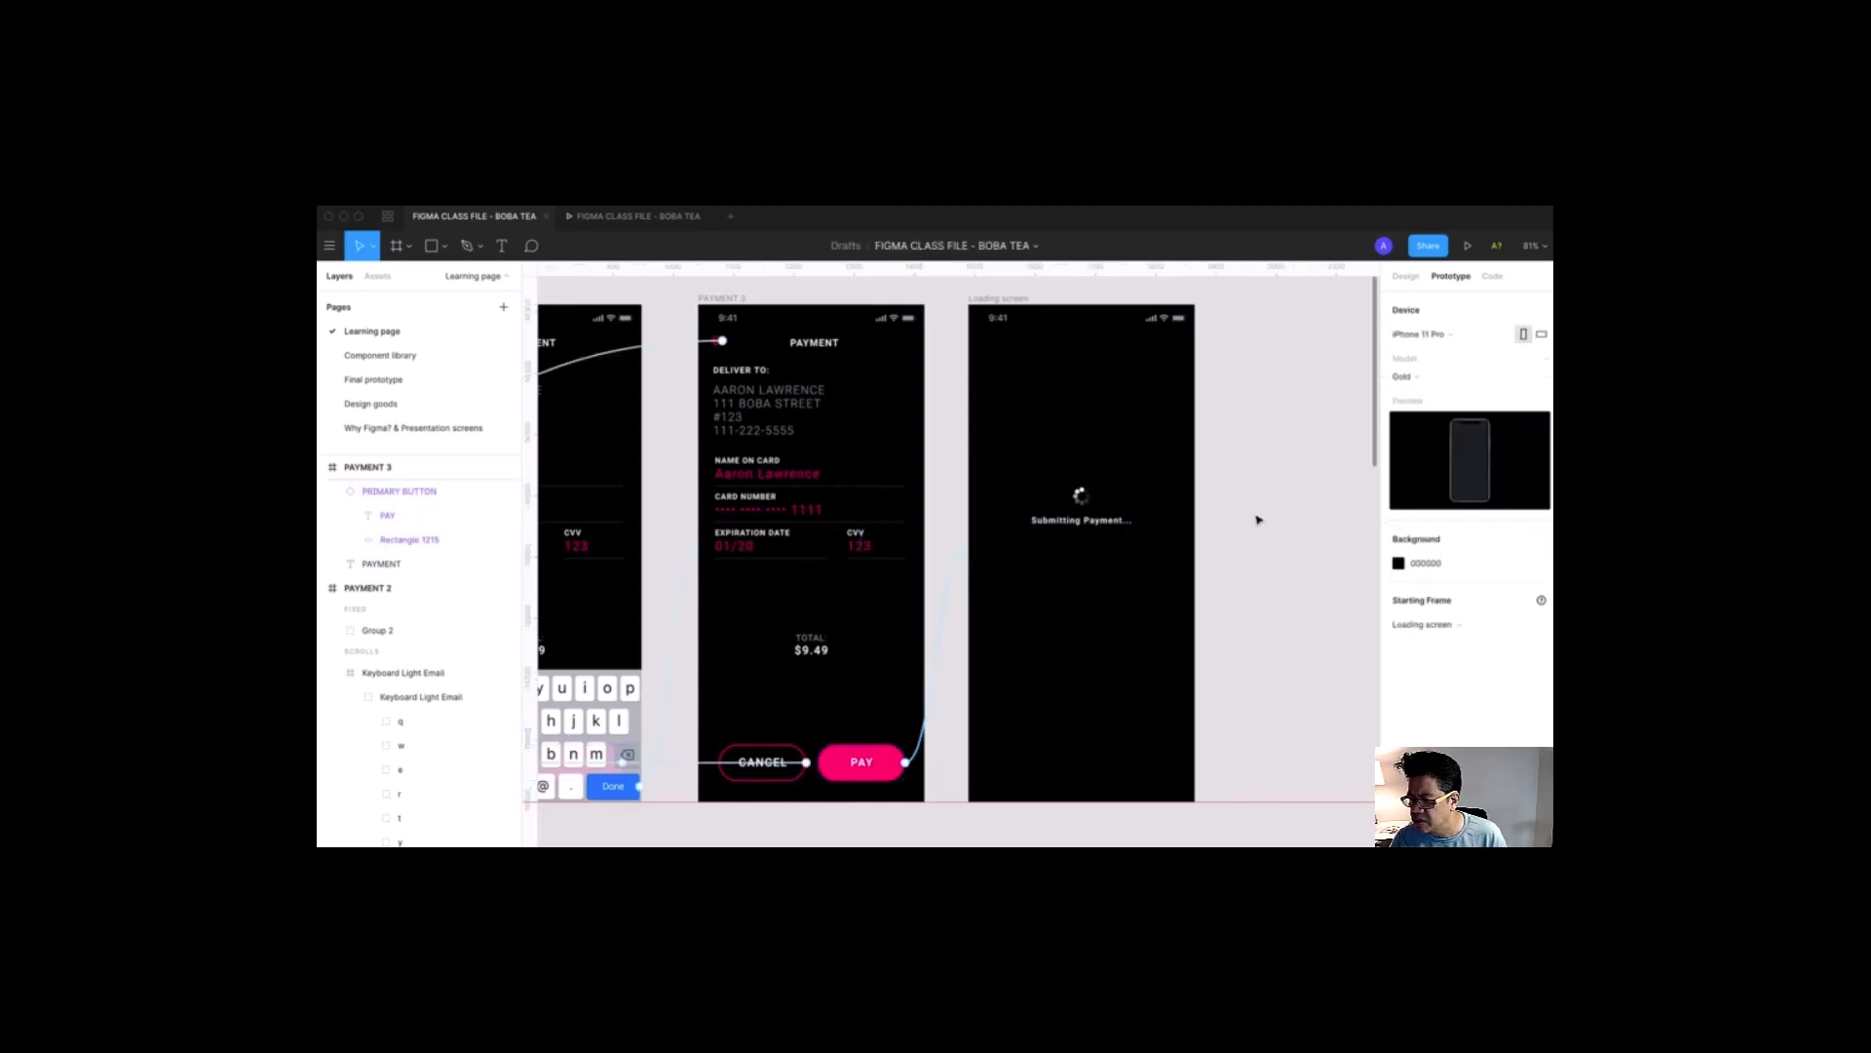
Step: Play the prototype and check the transition from PAY to the submitting payment screen
{"action": "scroll", "coordinate": [981, 660], "scroll_direction": "left", "scroll_amount": 3}
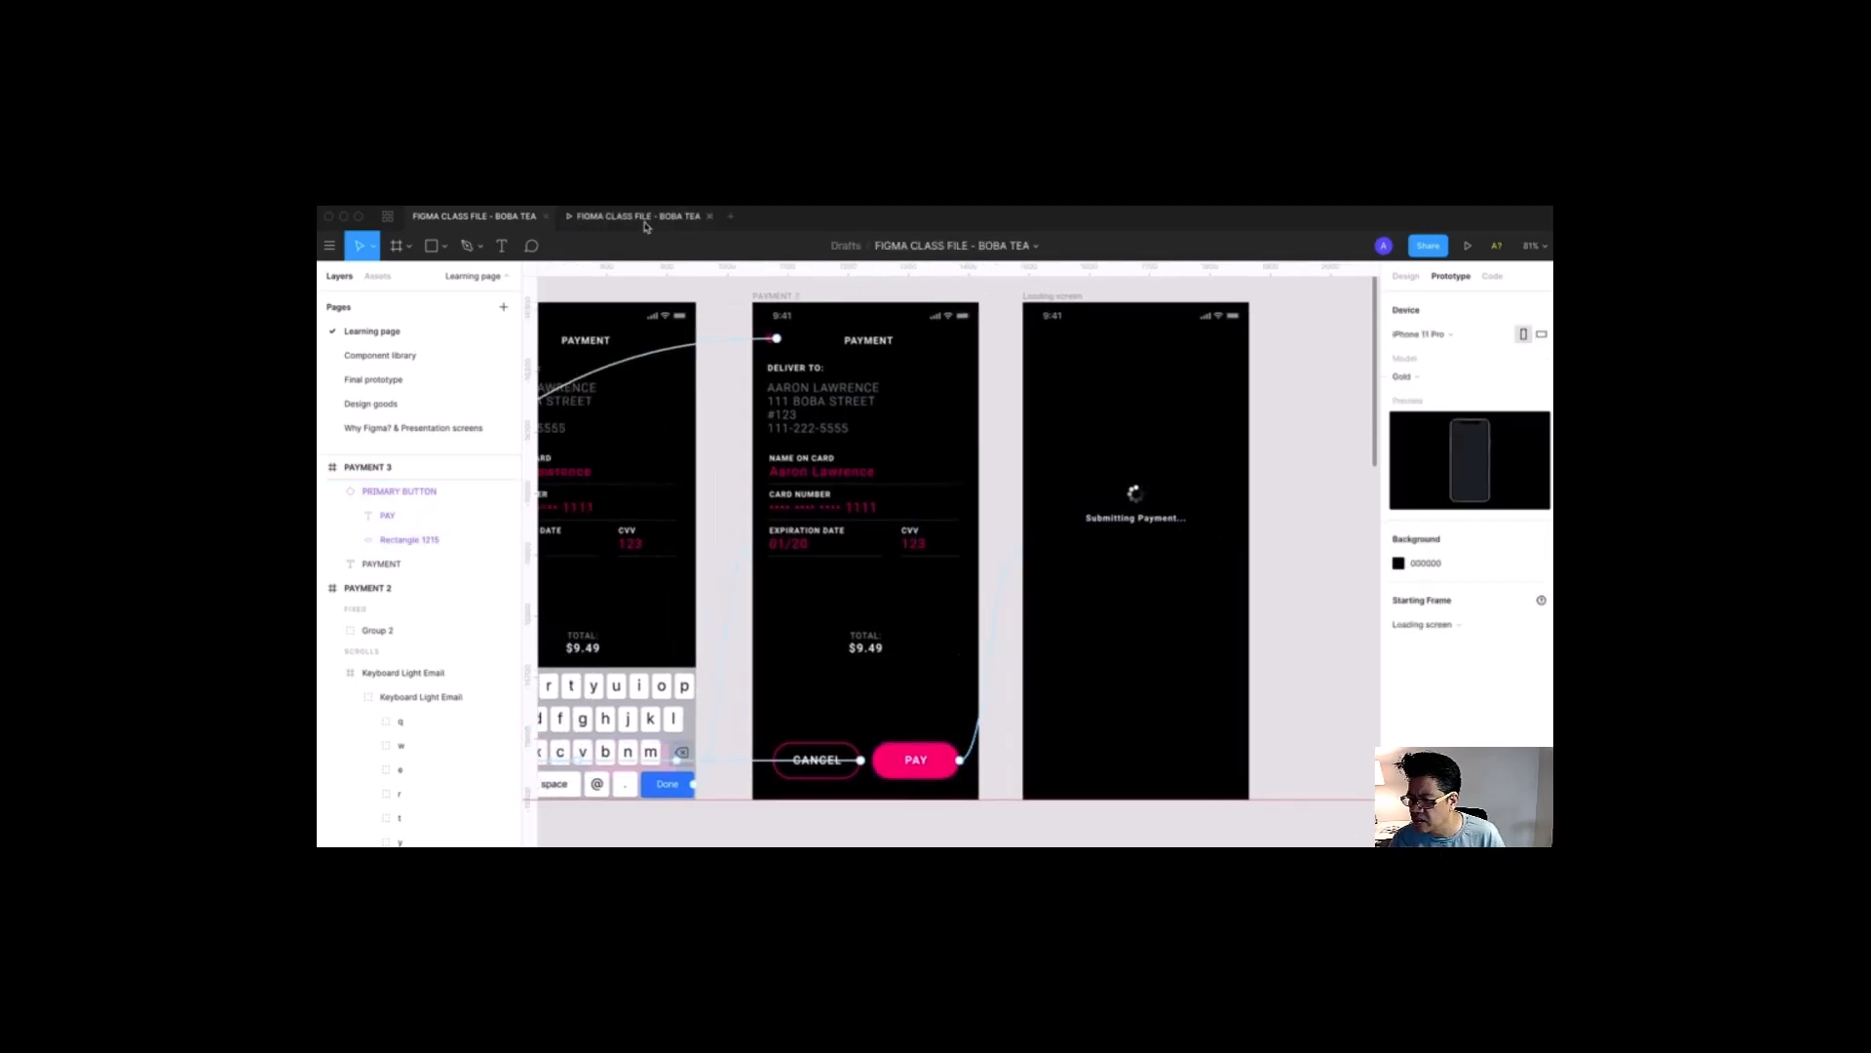
{"action": "left_click", "coordinate": [645, 222]}
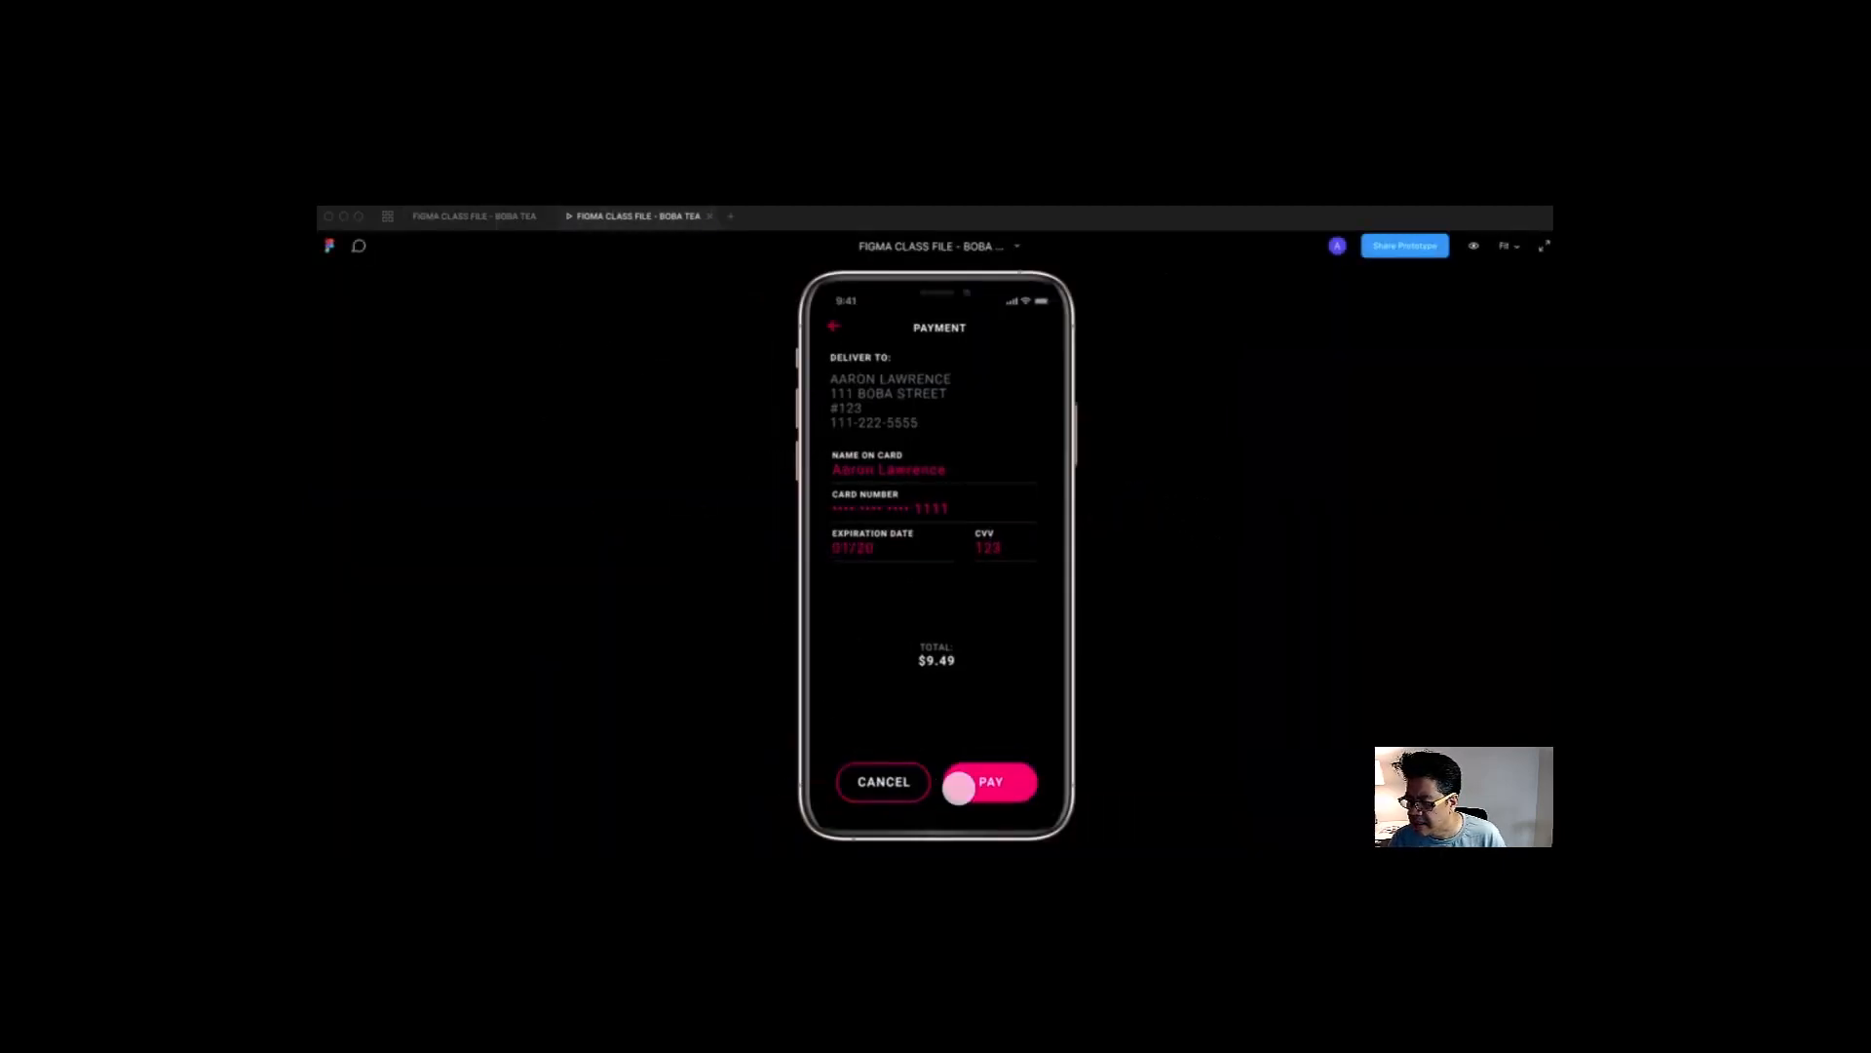
{"action": "left_click", "coordinate": [992, 782]}
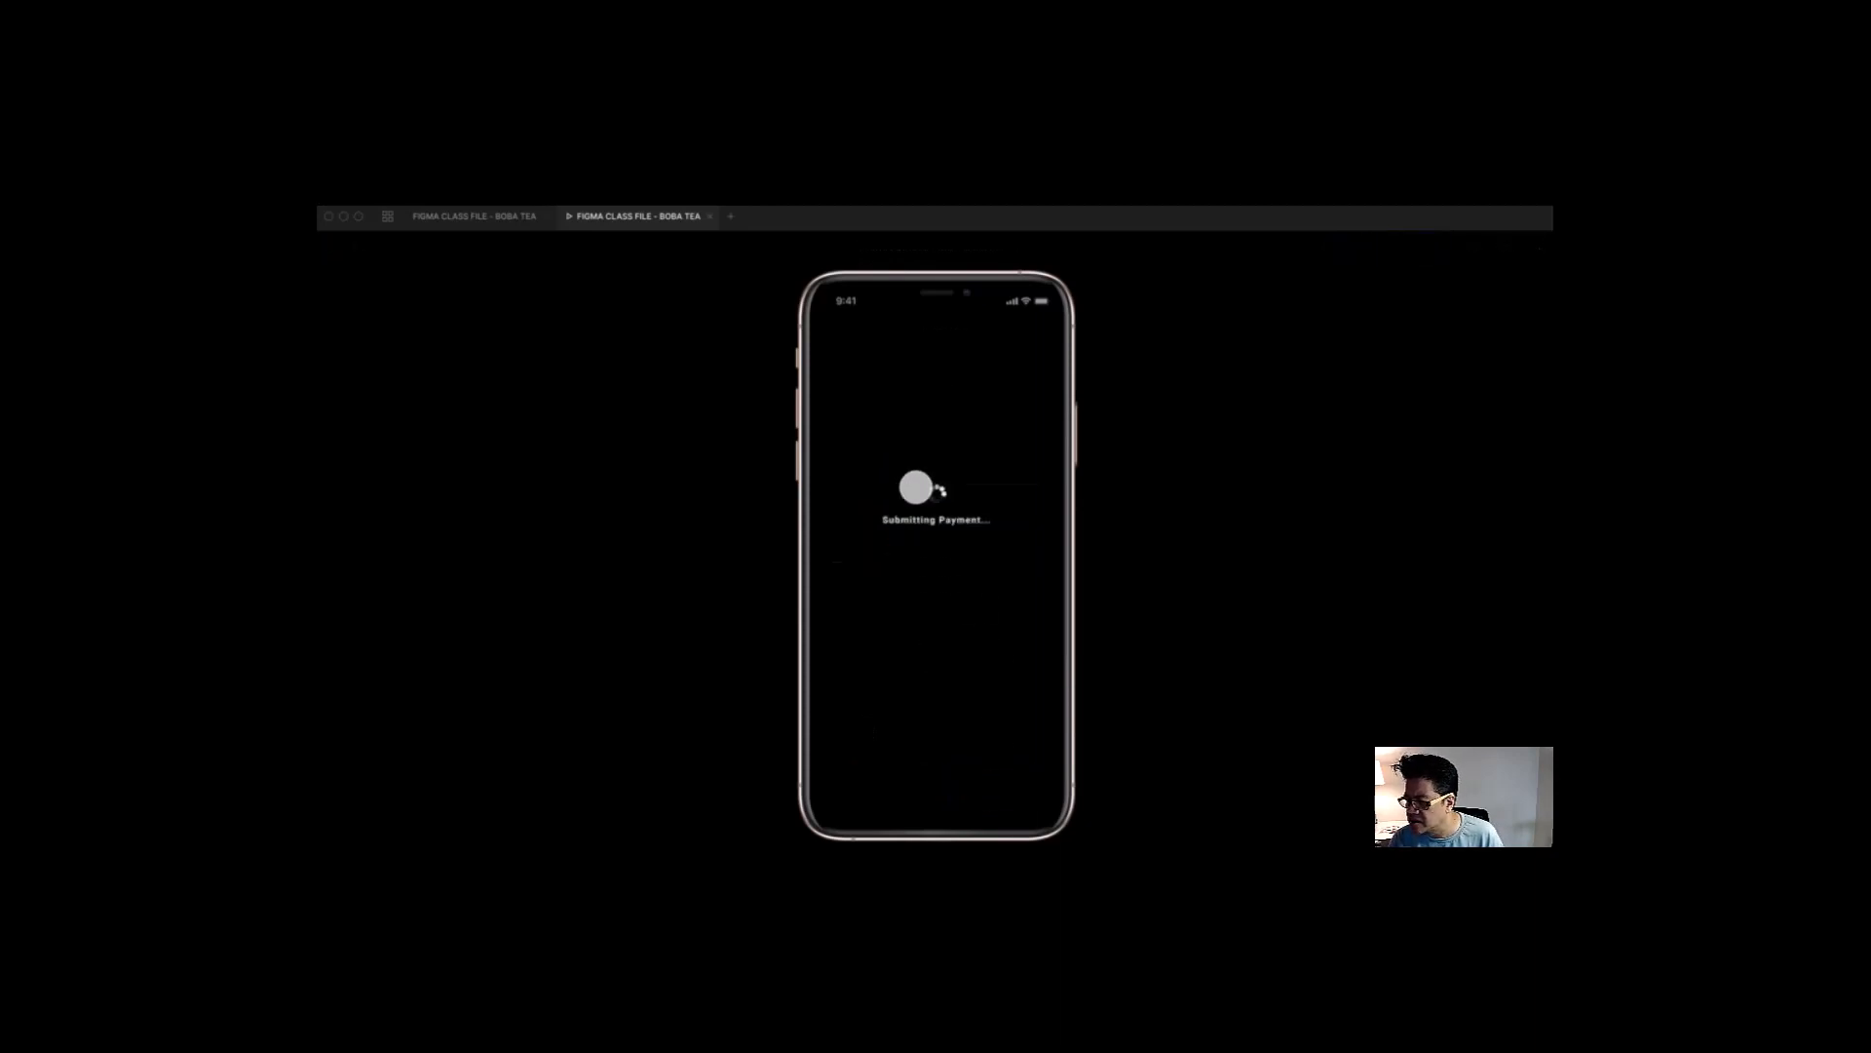
Step: Examine the submitting payment and "Delivering..." map screens on the Final prototype page of the design file
{"action": "left_click", "coordinate": [509, 220]}
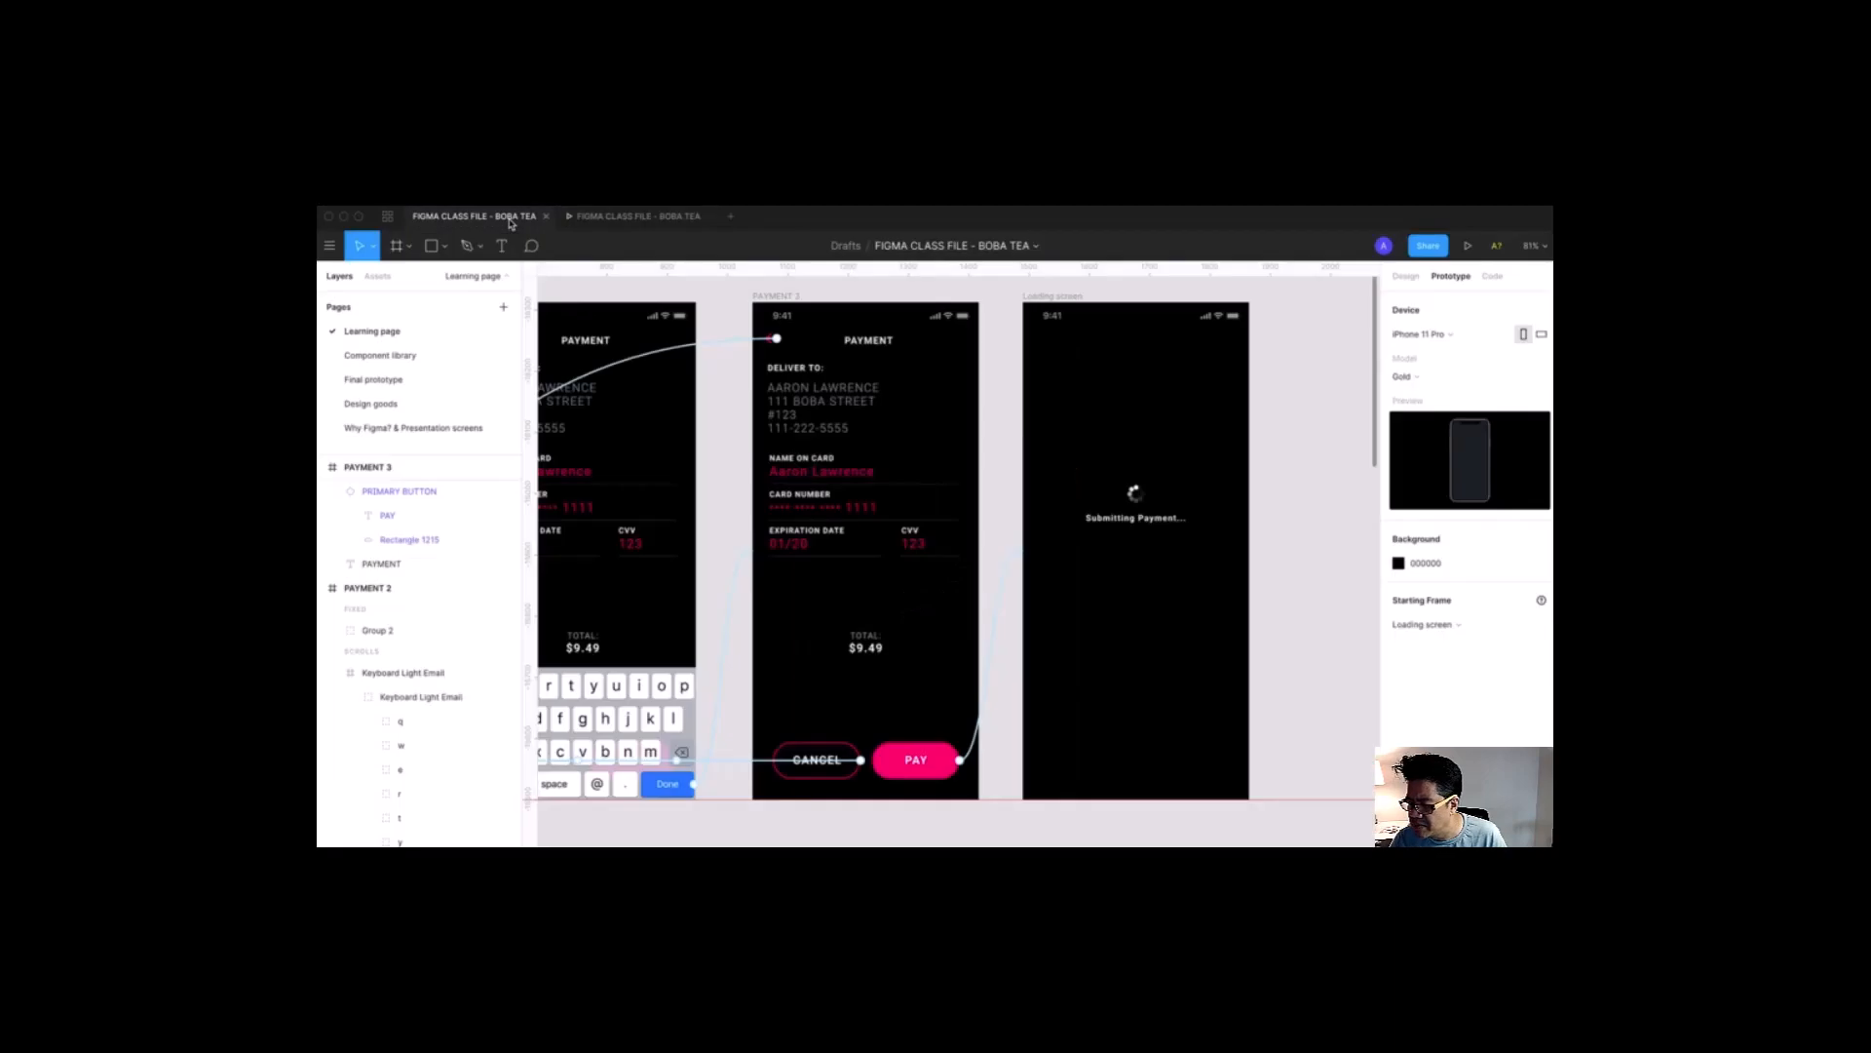
{"action": "left_click", "coordinate": [371, 384]}
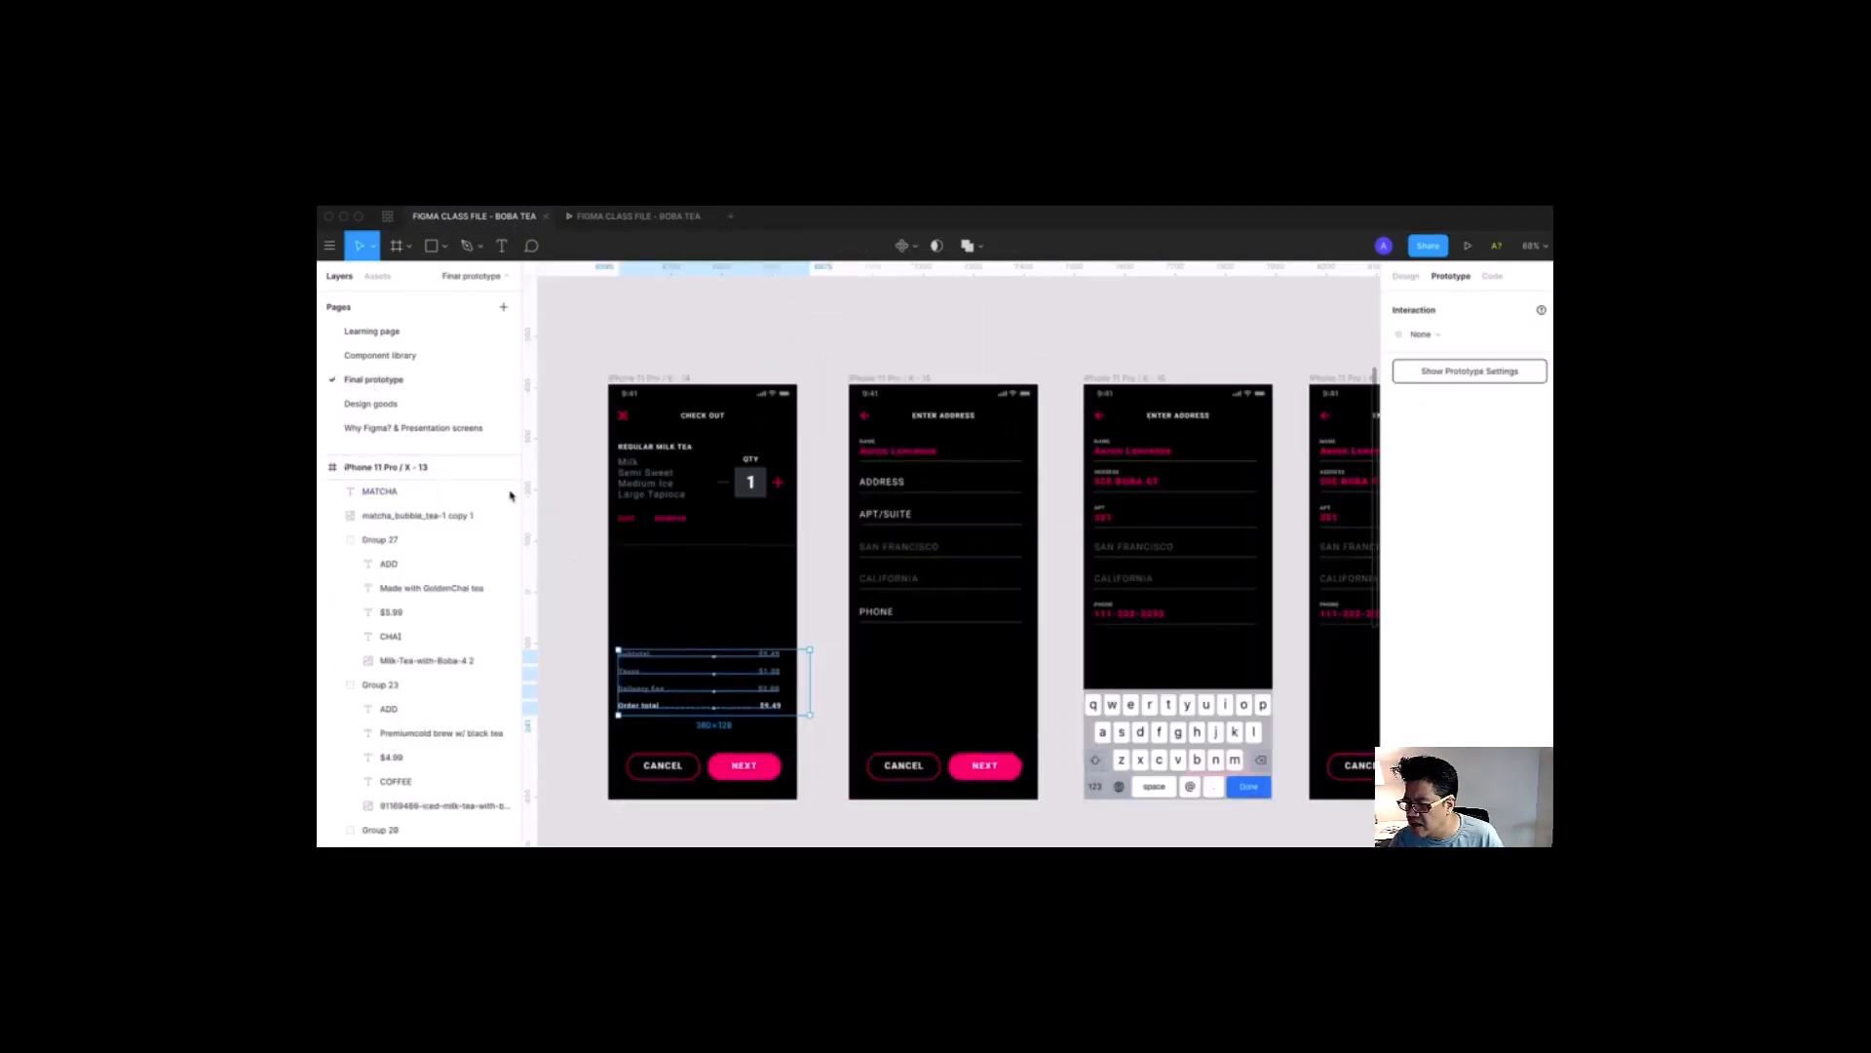
{"action": "scroll", "coordinate": [1250, 650], "scroll_direction": "right", "scroll_amount": 10}
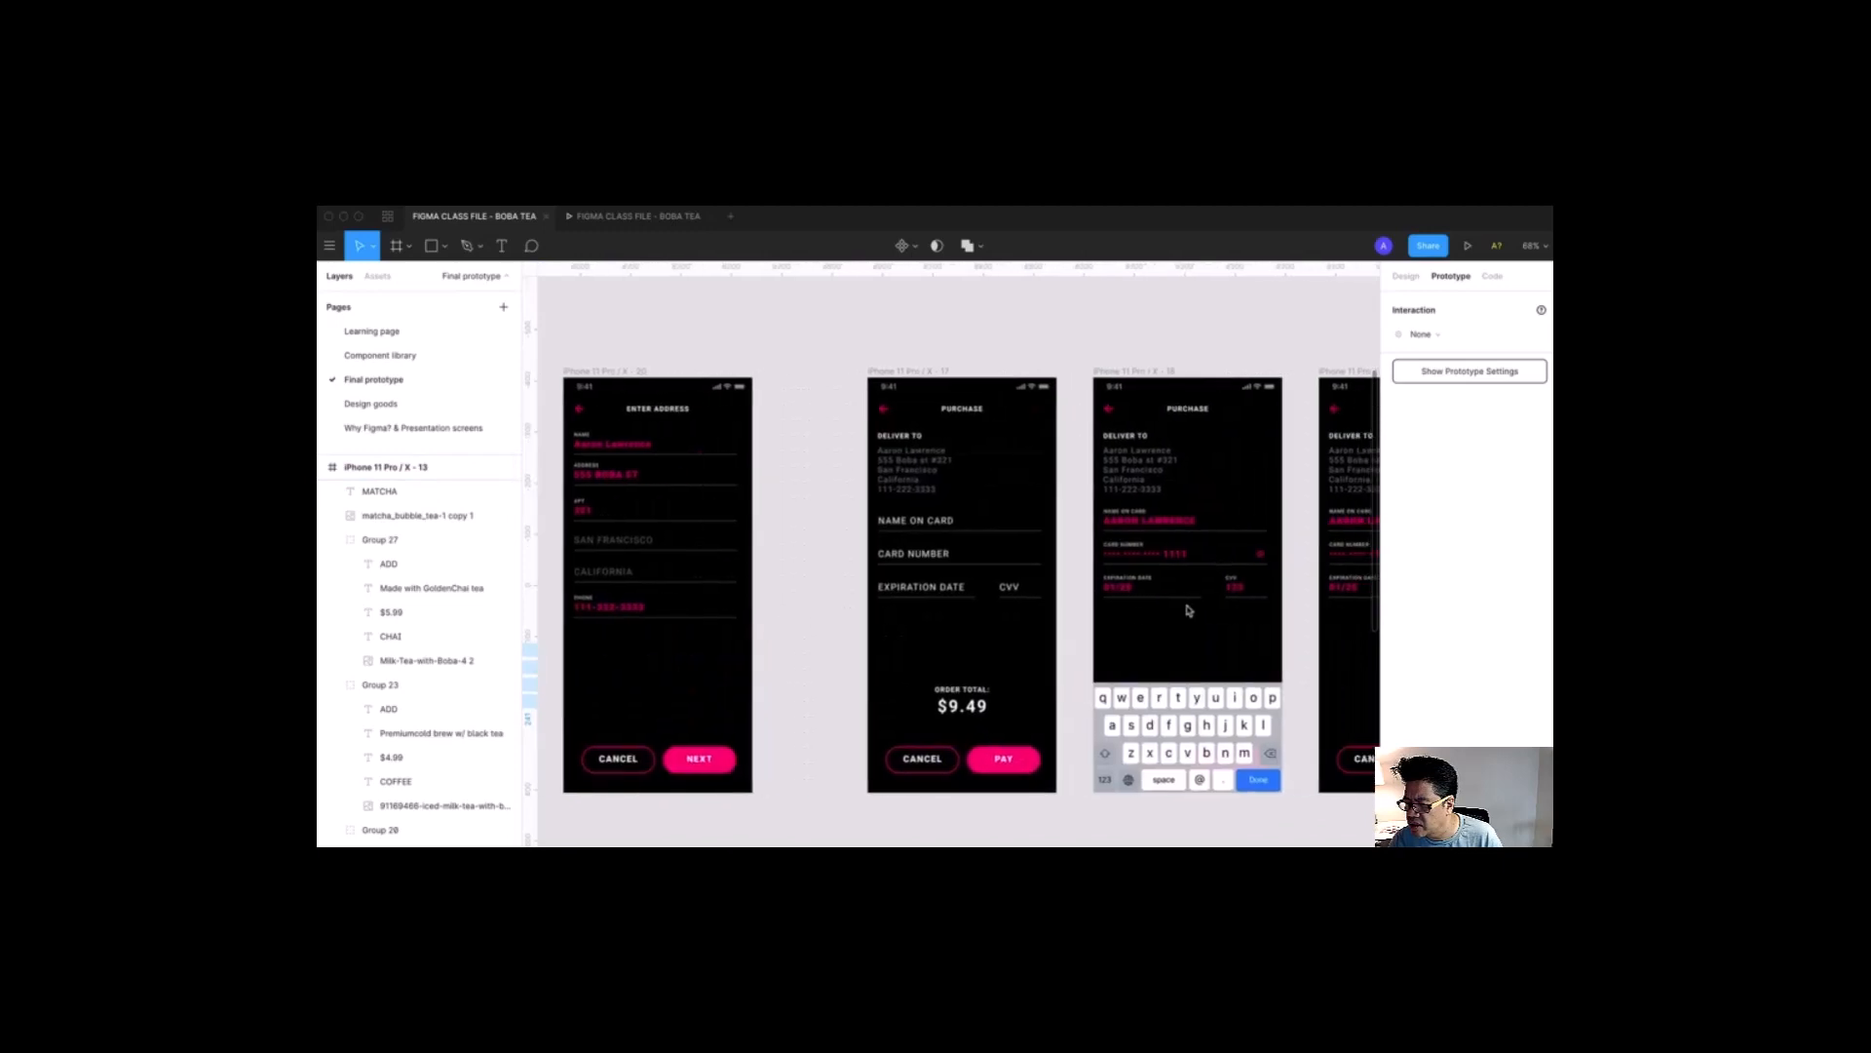
{"action": "scroll", "coordinate": [1171, 550], "scroll_direction": "right", "scroll_amount": 5}
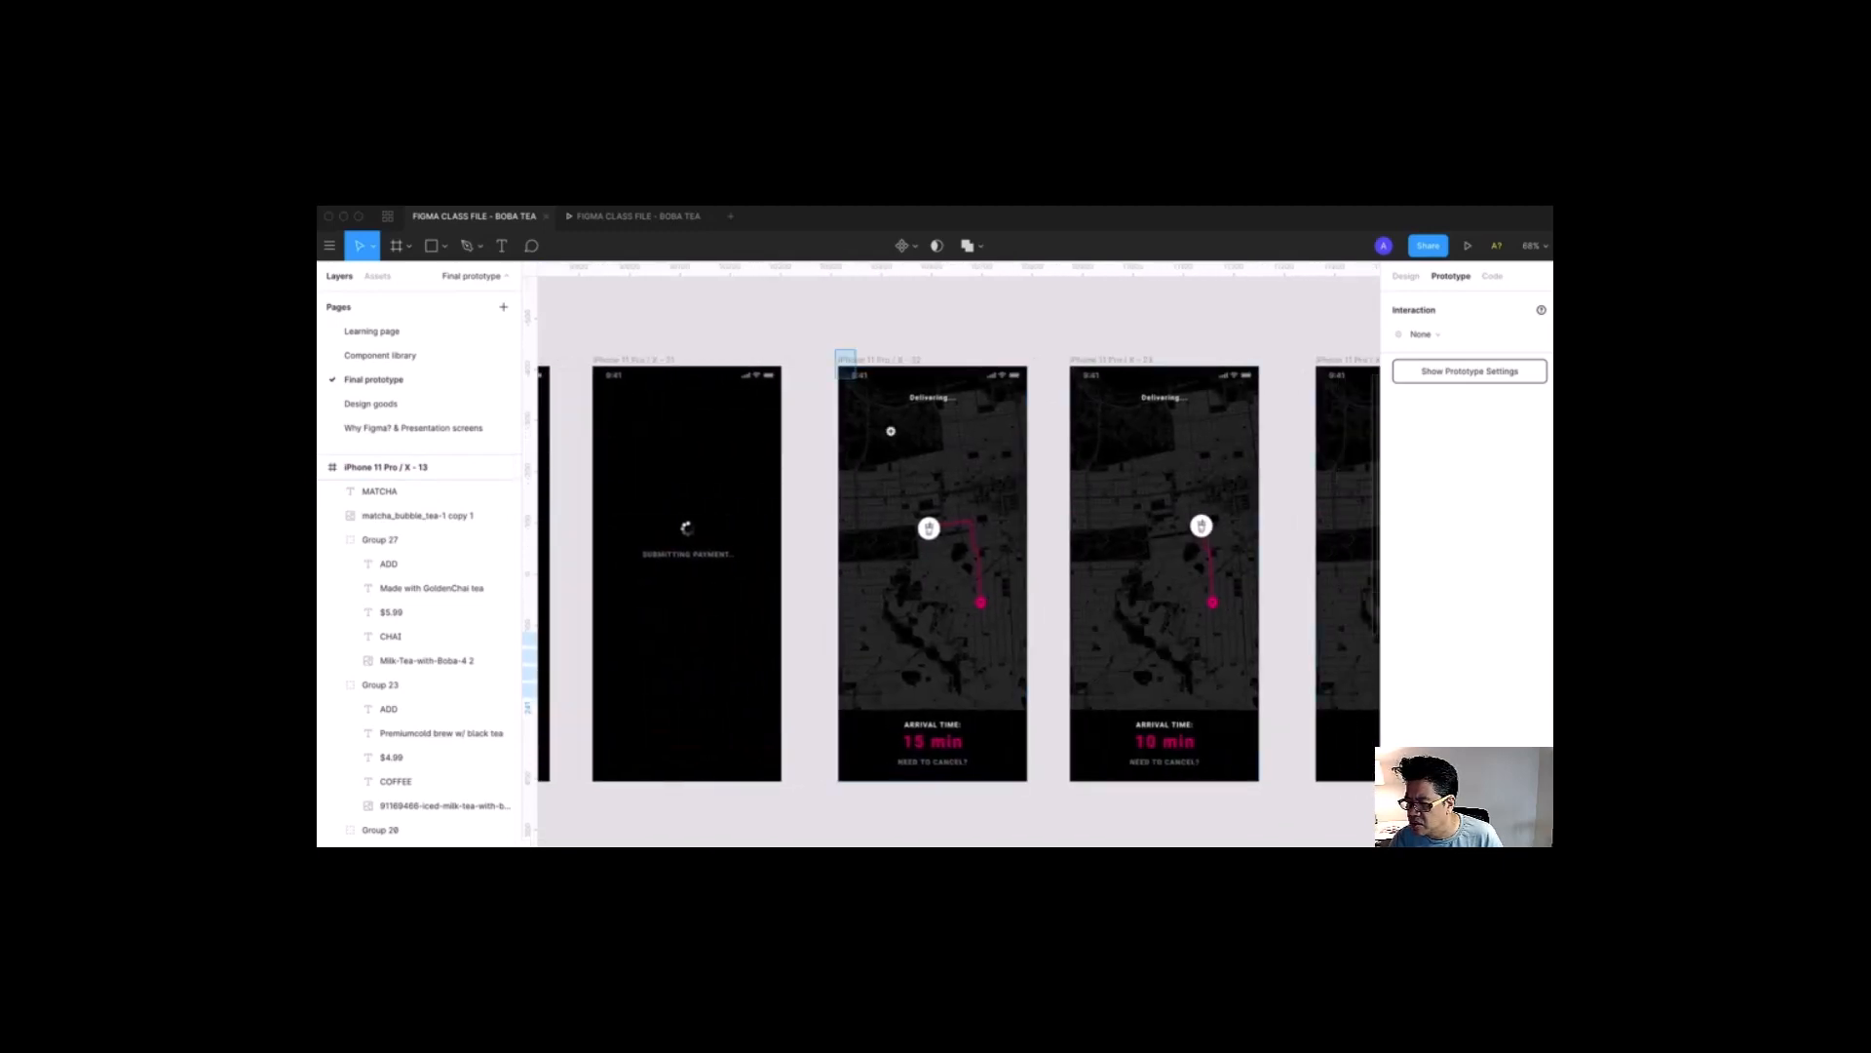
{"action": "left_click_drag", "start_coordinate": [837, 350], "coordinate": [1051, 793]}
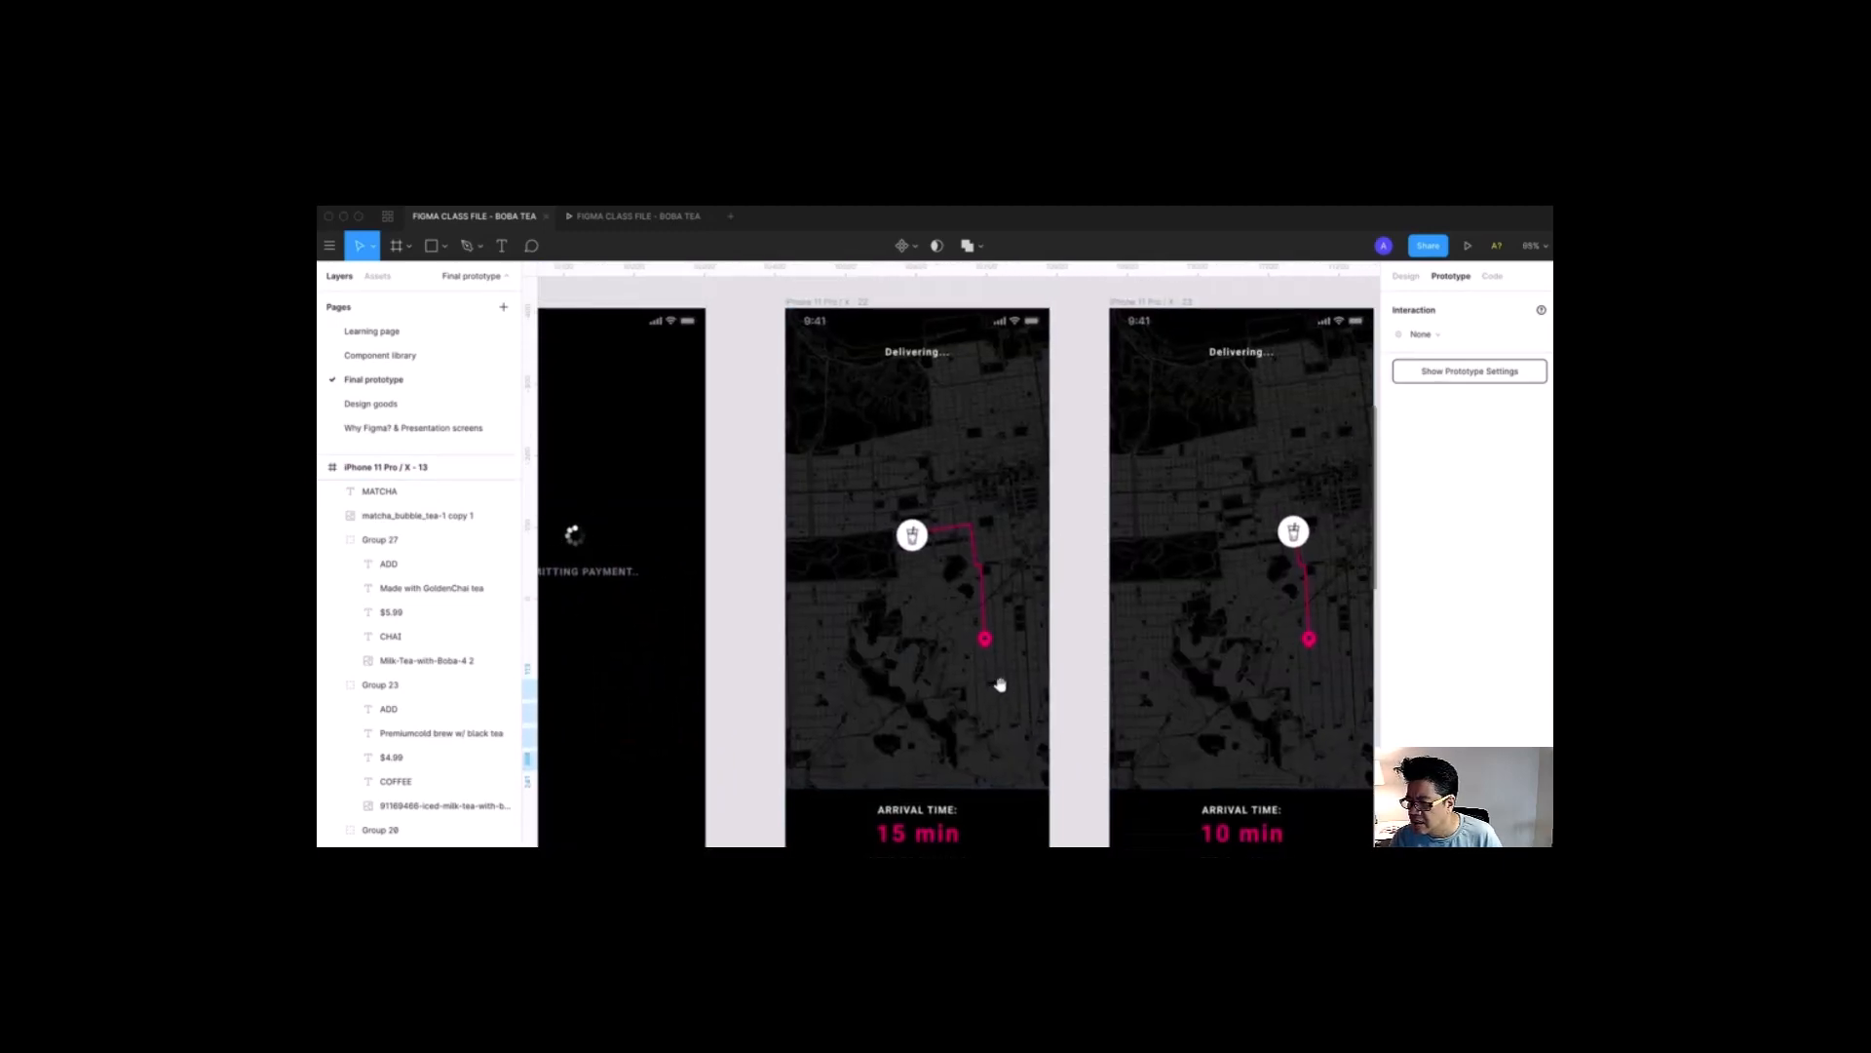
{"action": "scroll", "coordinate": [979, 638], "scroll_direction": "right", "scroll_amount": 8}
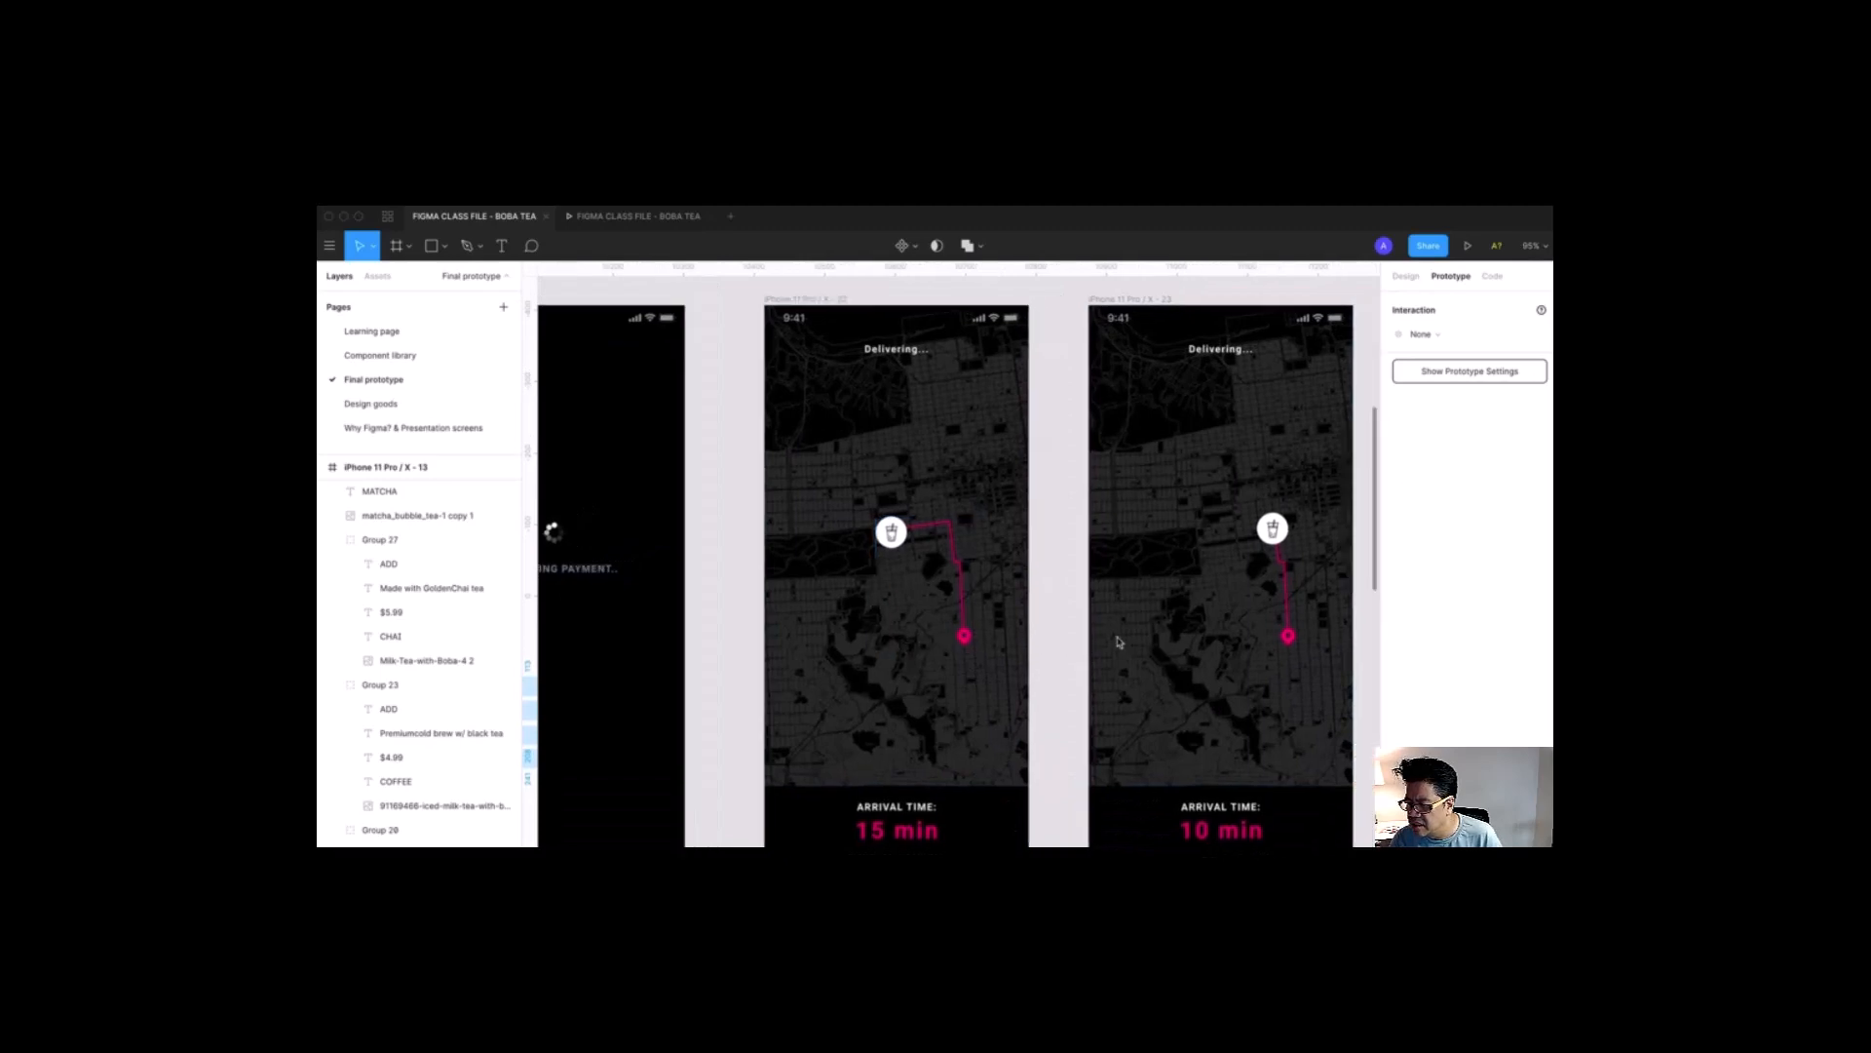
{"action": "scroll", "coordinate": [968, 633], "scroll_direction": "right", "scroll_amount": 6}
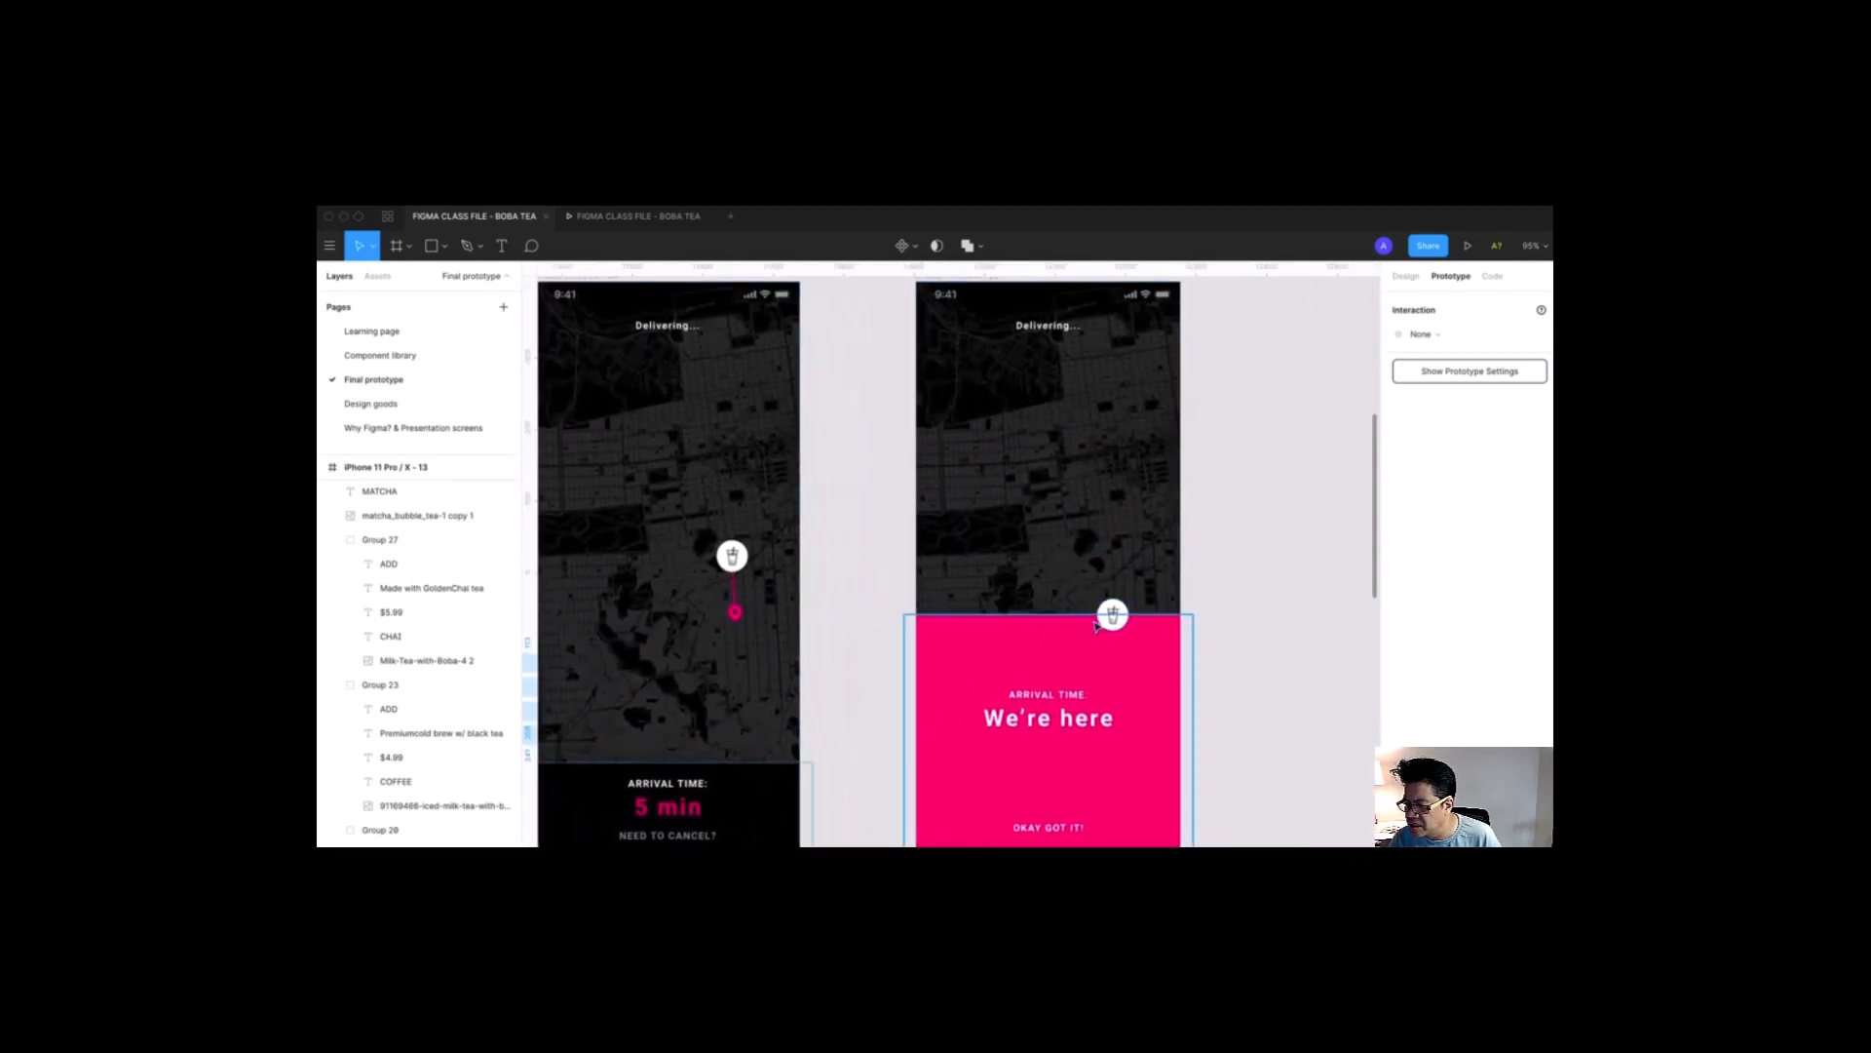
{"action": "scroll", "coordinate": [969, 687], "scroll_direction": "left", "scroll_amount": 8}
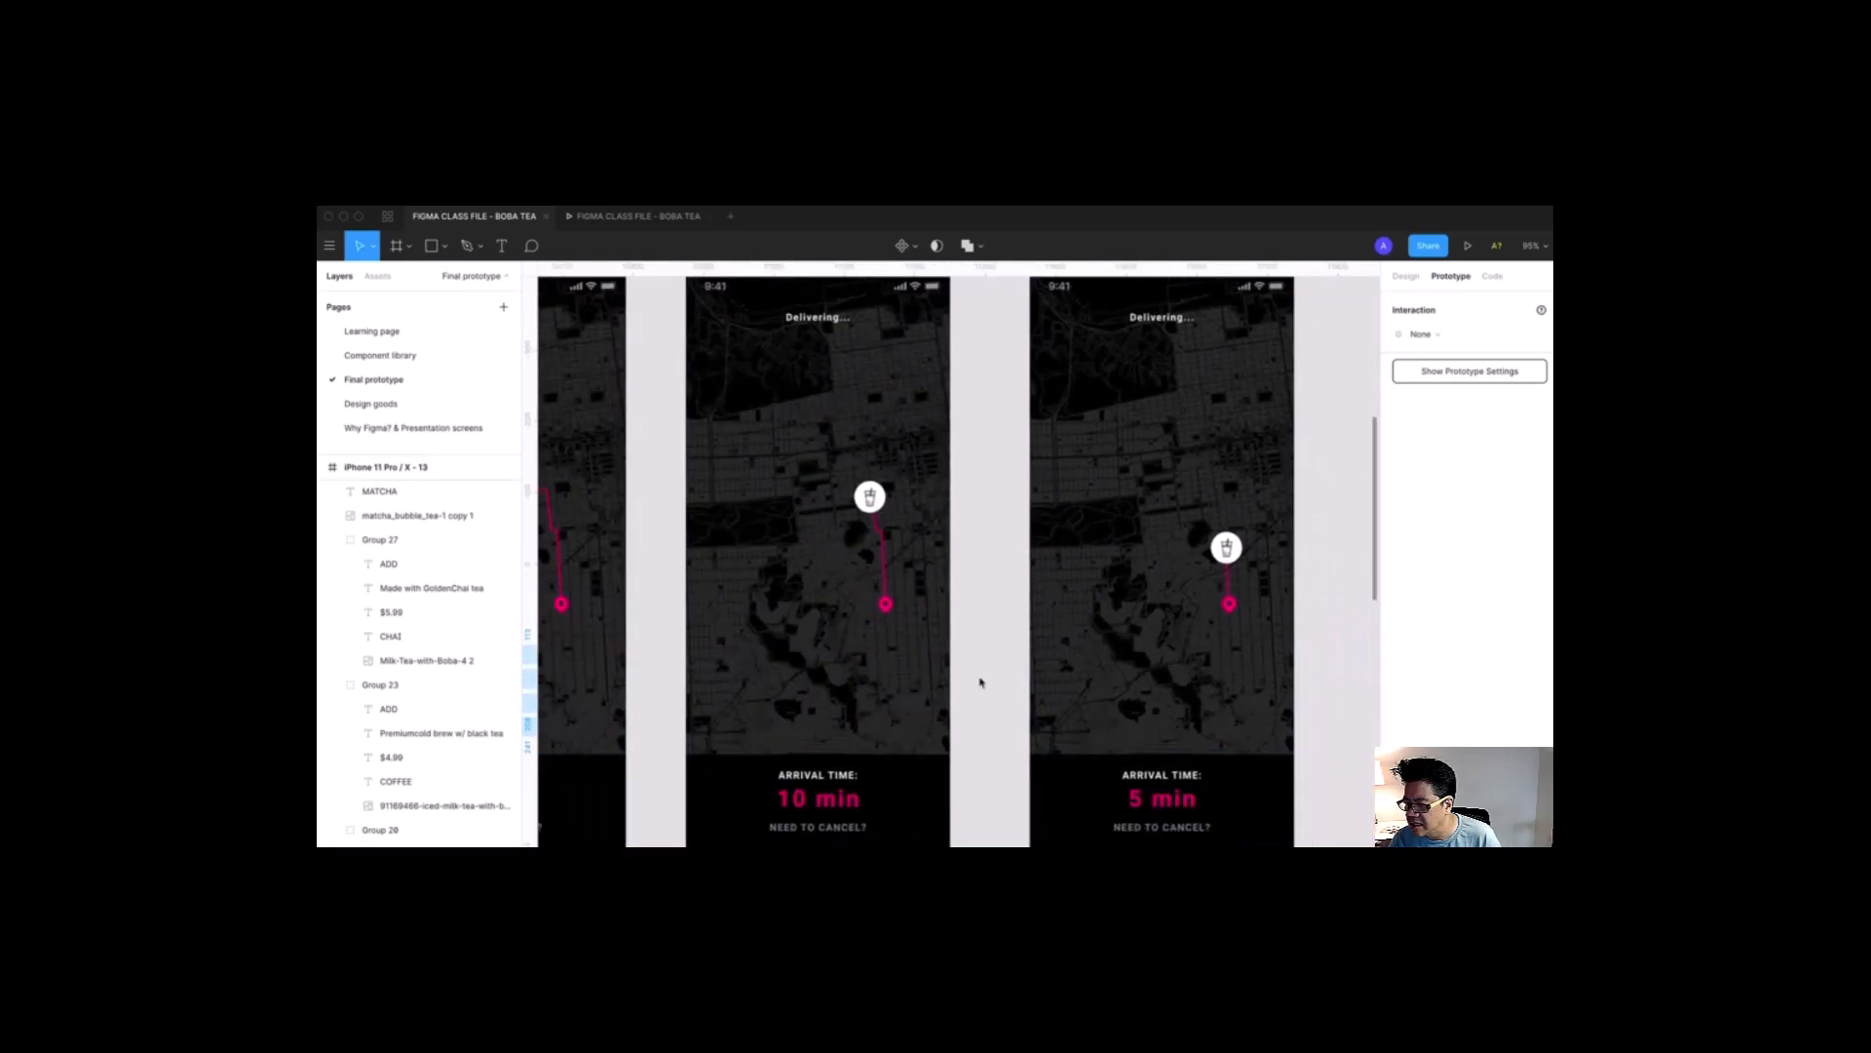
{"action": "scroll", "coordinate": [981, 682], "scroll_direction": "left", "scroll_amount": 2}
{"action": "scroll", "coordinate": [980, 682], "scroll_direction": "down", "scroll_amount": 5}
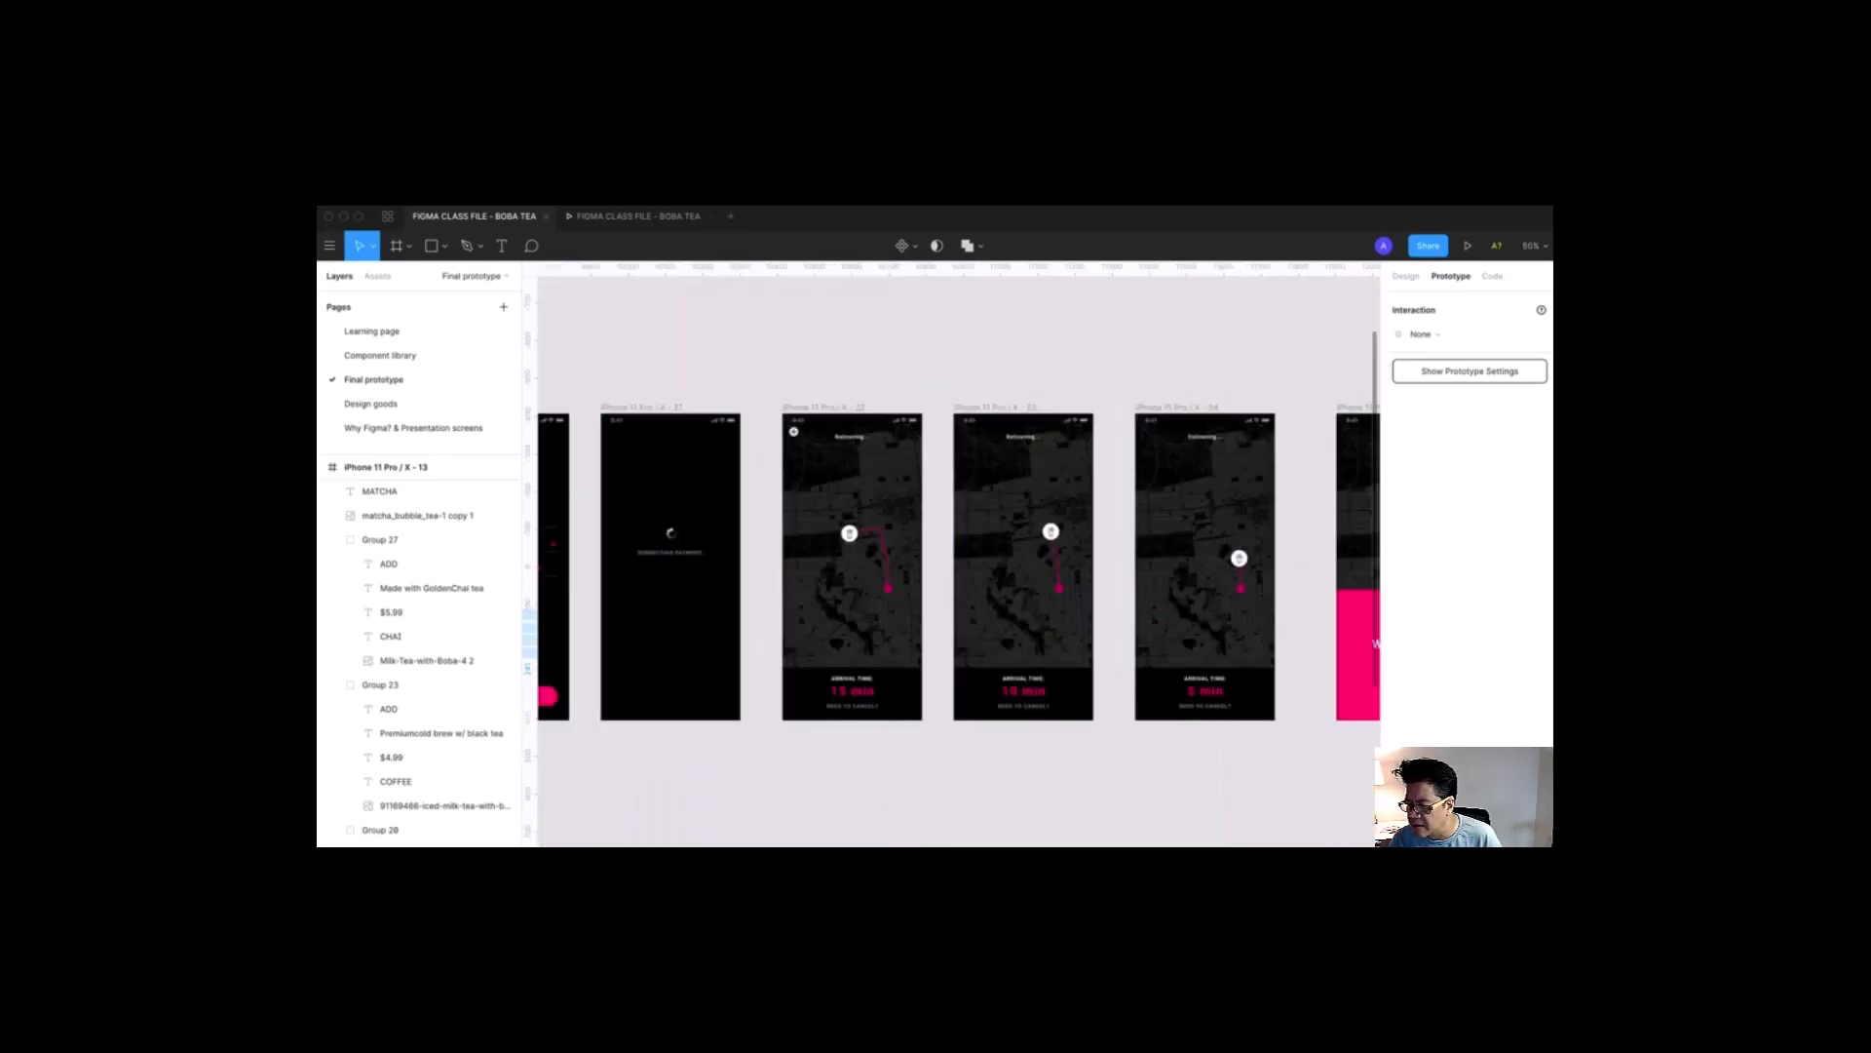
{"action": "left_click_drag", "start_coordinate": [766, 369], "coordinate": [931, 727]}
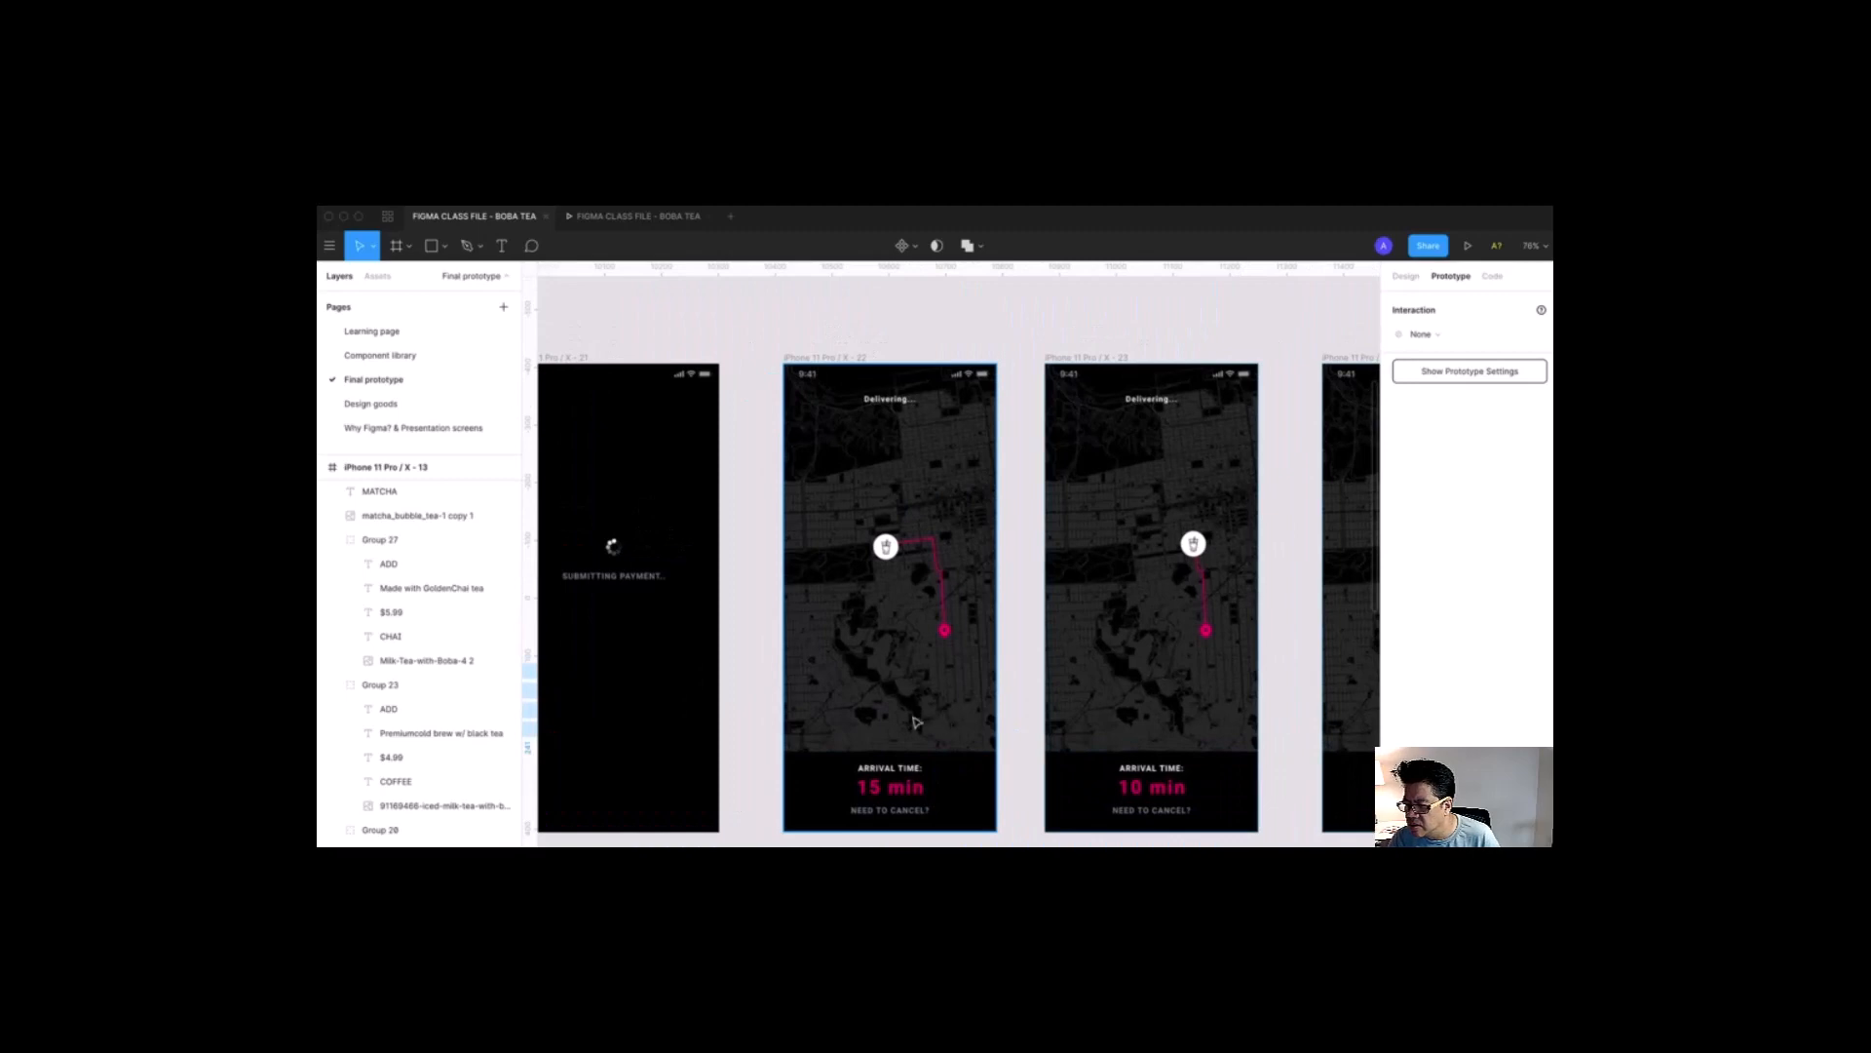
{"action": "scroll", "coordinate": [775, 534], "scroll_direction": "left", "scroll_amount": 2}
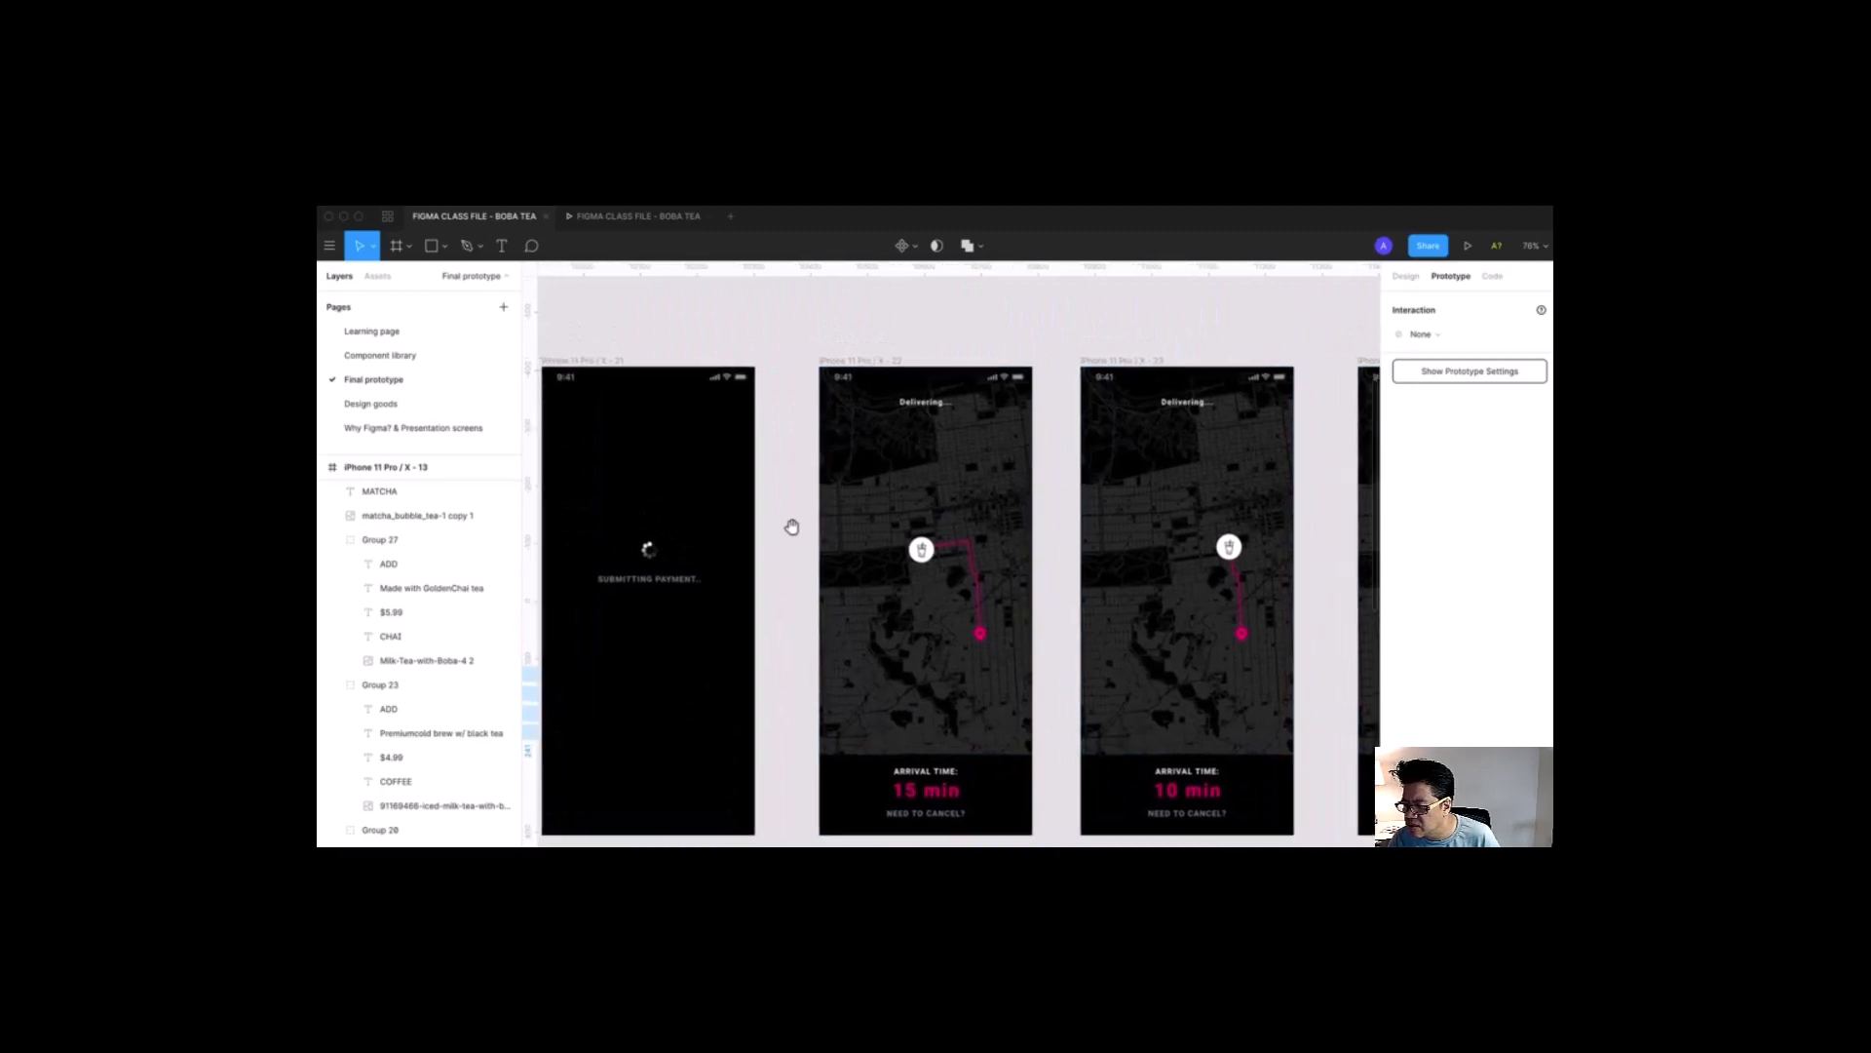
Step: Duplicate the "Submitting Payment..." Loading screen frame on the Learning page, placing the copy just to its right
{"action": "left_click", "coordinate": [386, 334]}
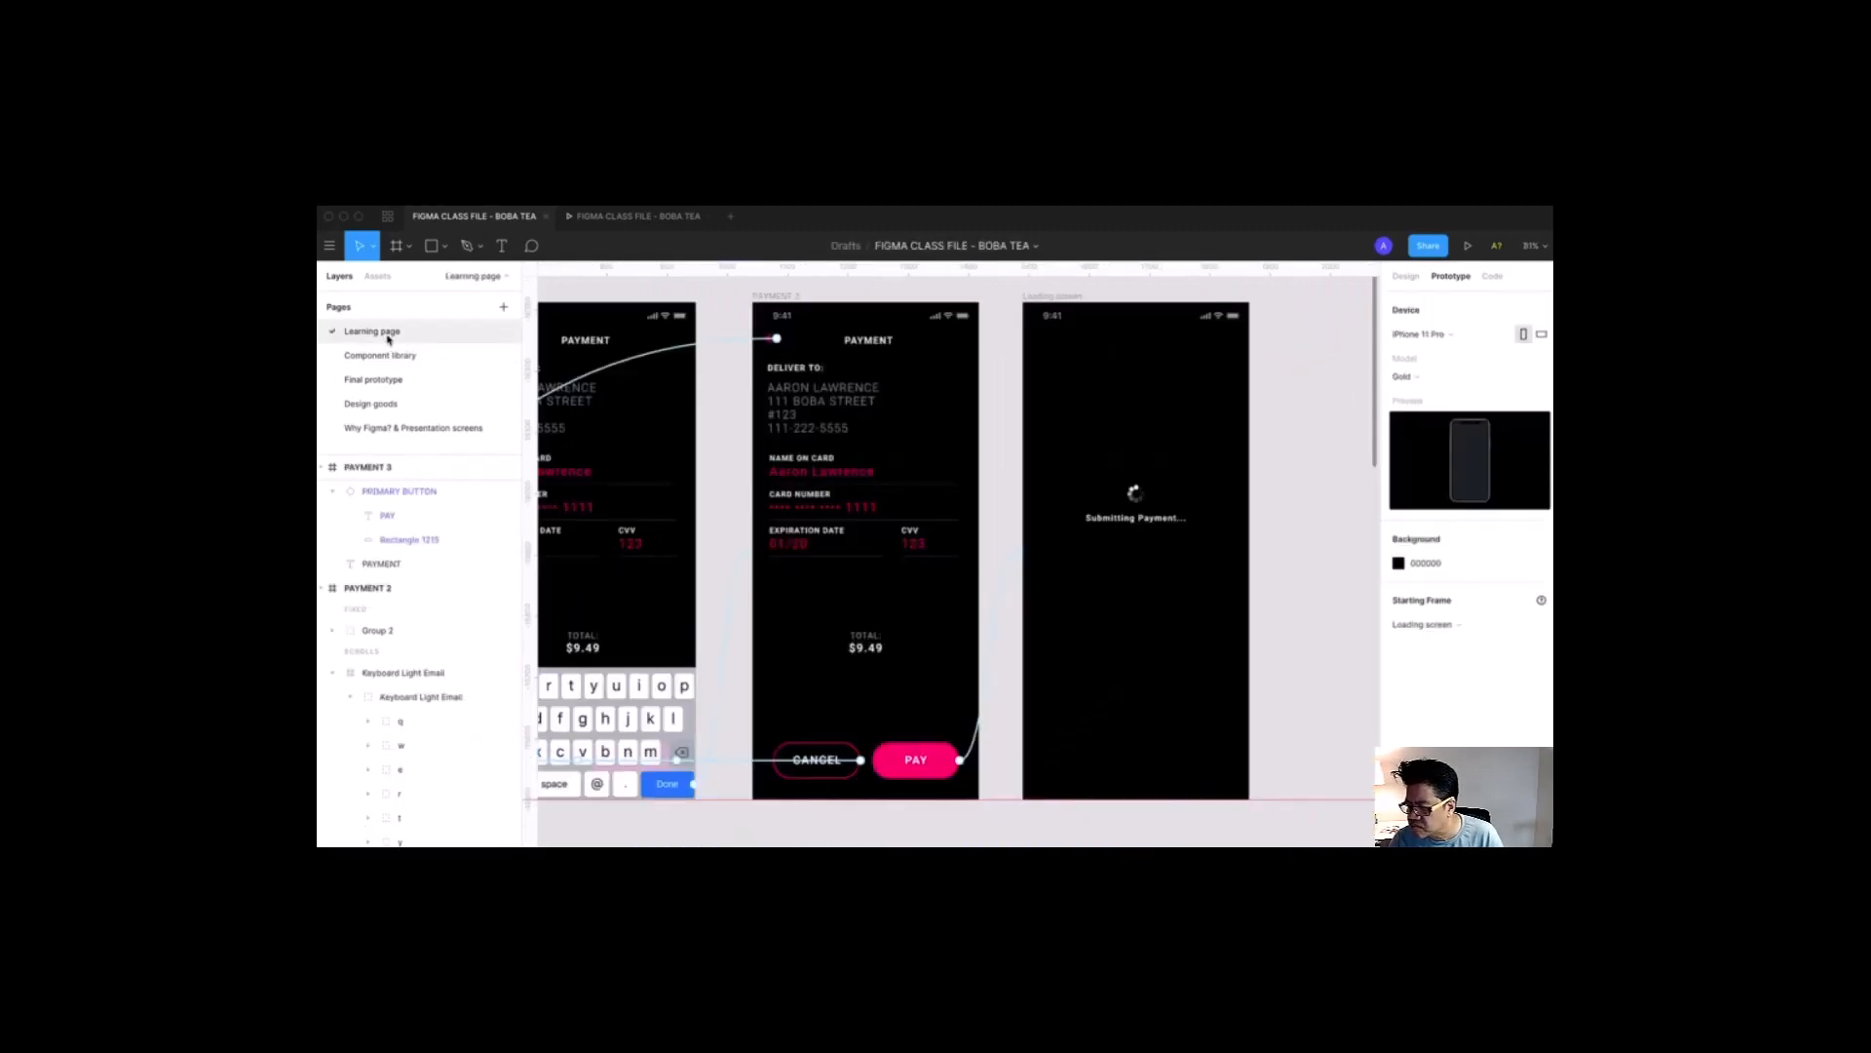
{"action": "scroll", "coordinate": [1111, 602], "scroll_direction": "right", "scroll_amount": 5}
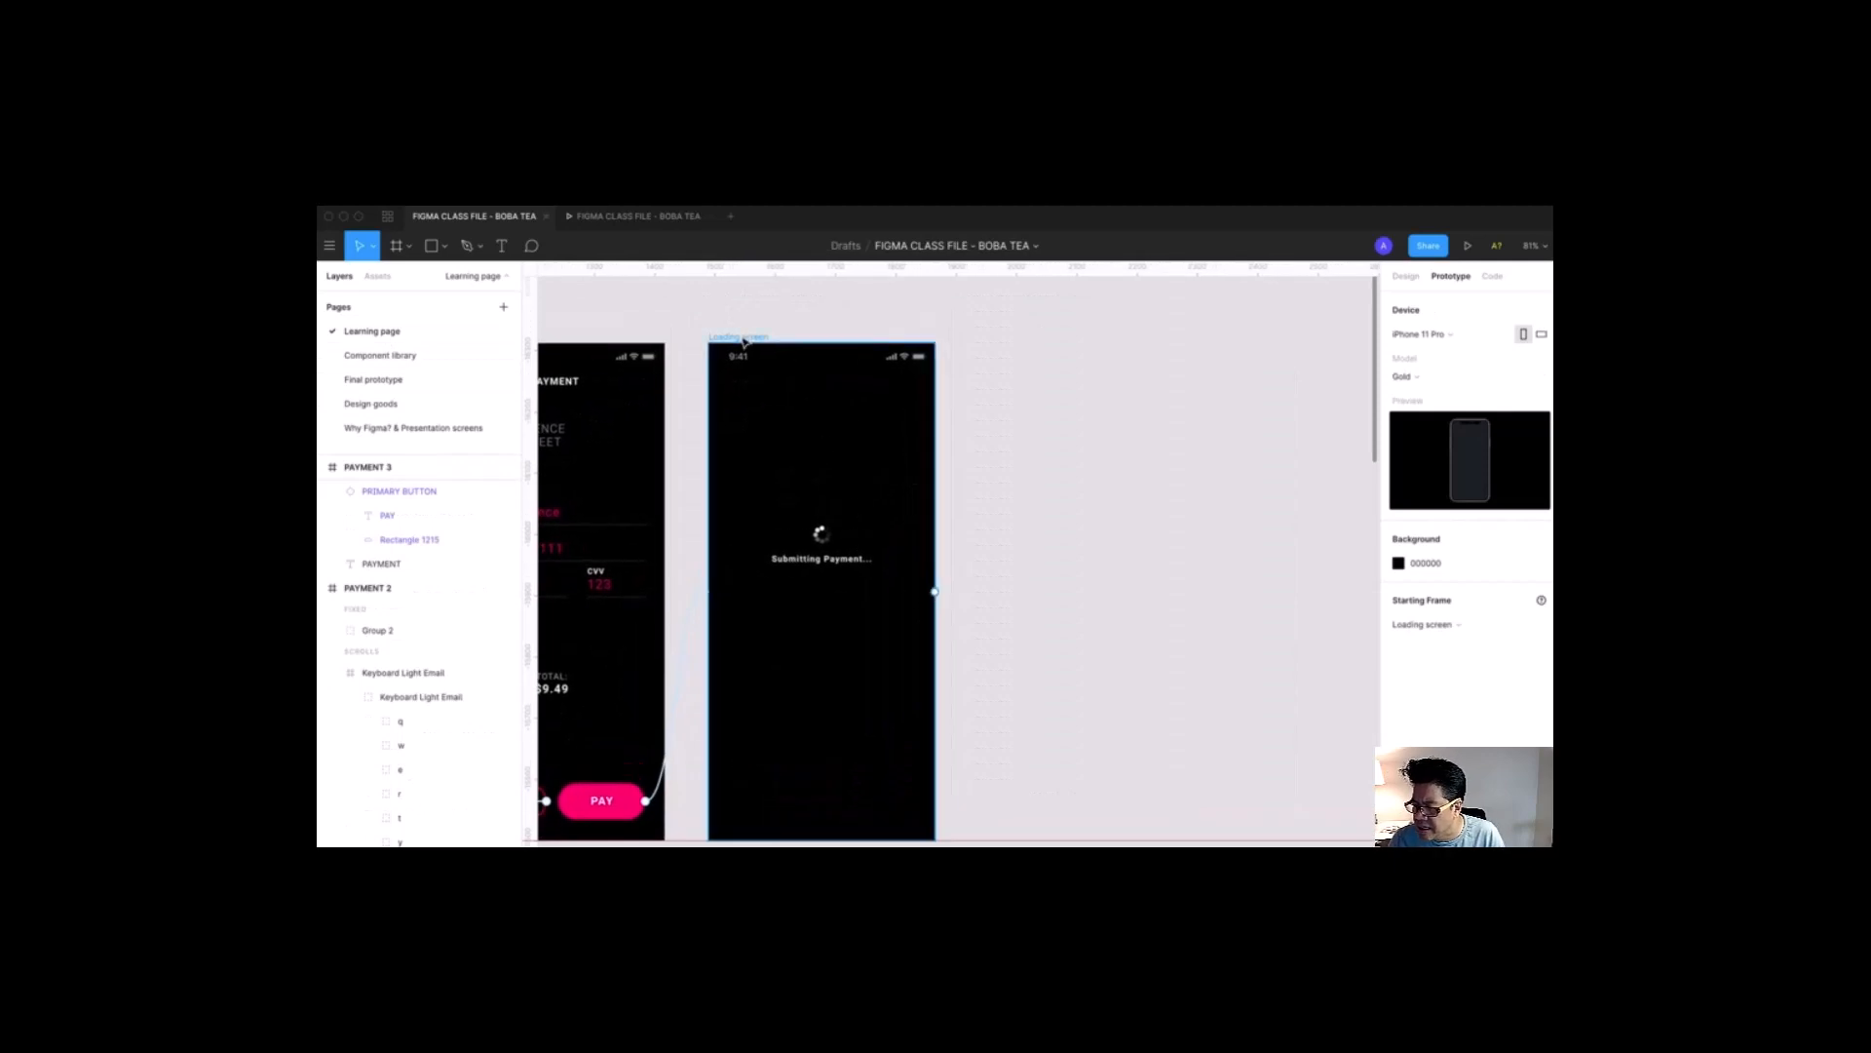
{"action": "left_click_drag", "start_coordinate": [749, 339], "coordinate": [1031, 341]}
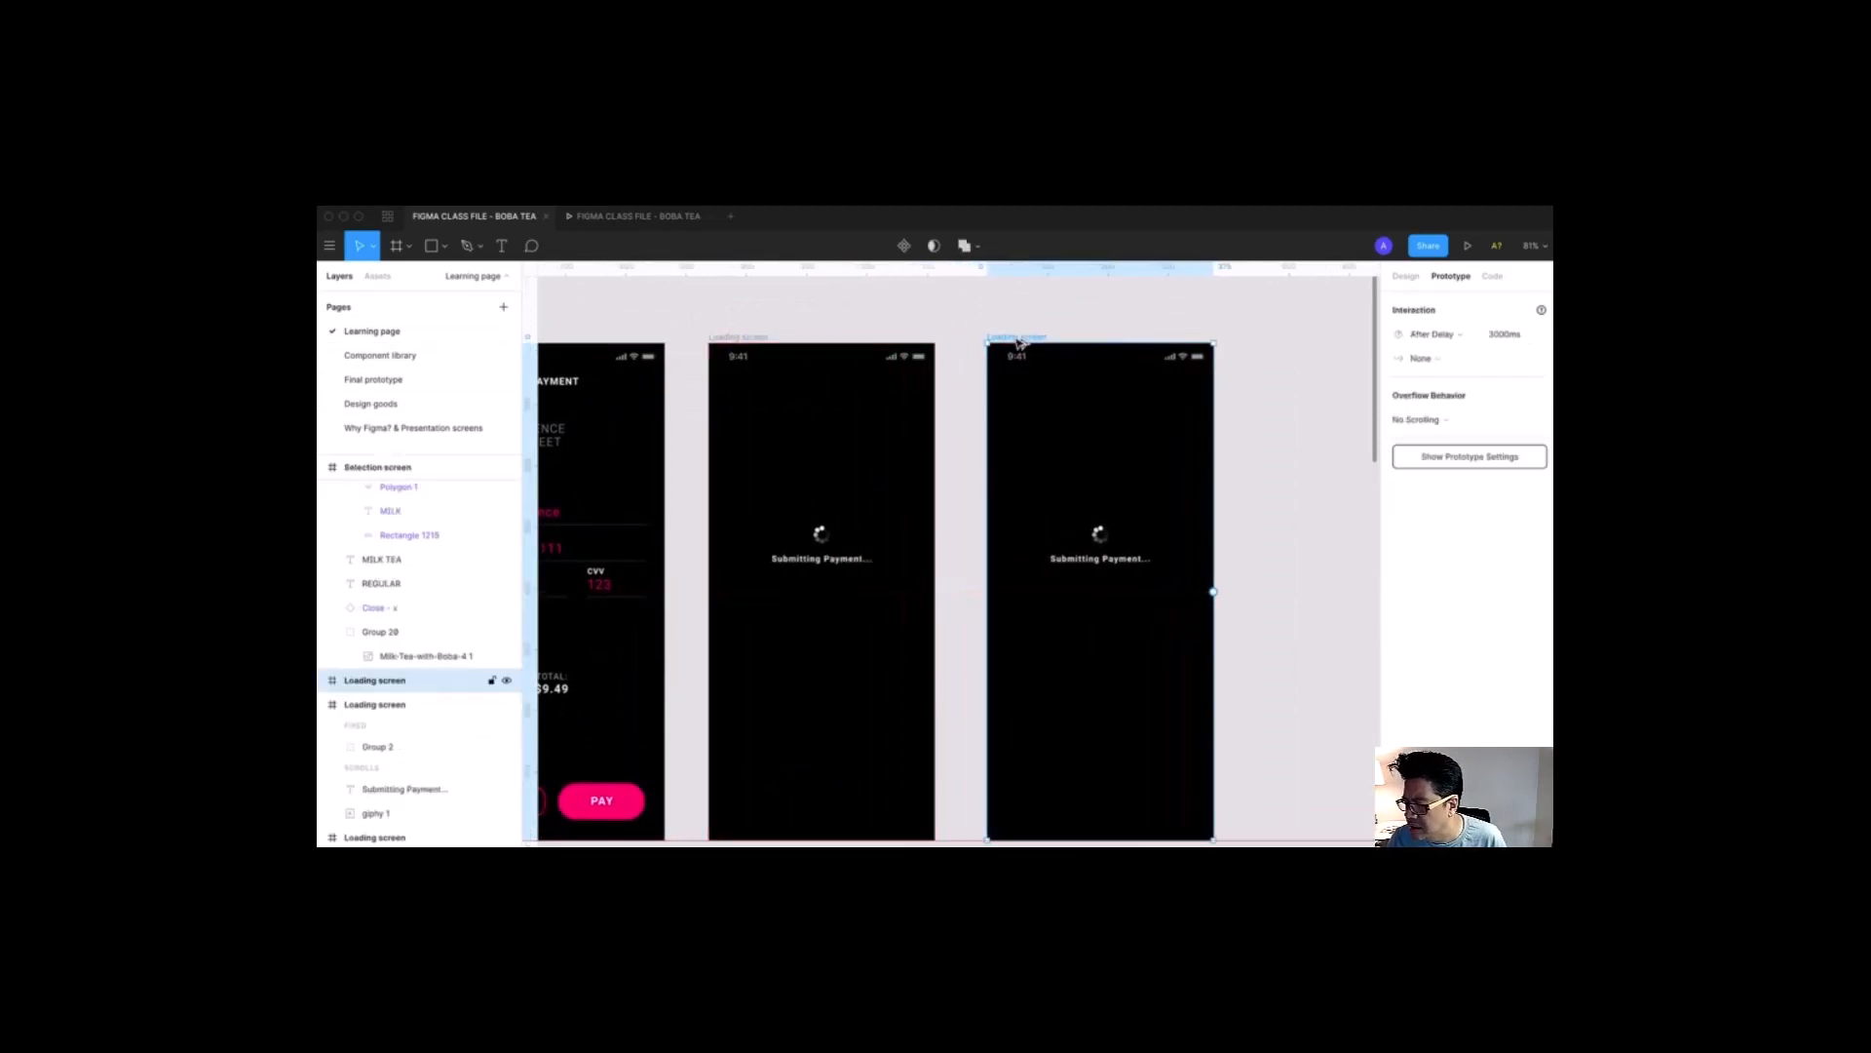
Step: Rename the copied Loading screen frame to "Delivery 1" and delete its spinner and "Submitting Payment..." text
{"action": "double_click", "coordinate": [403, 682]}
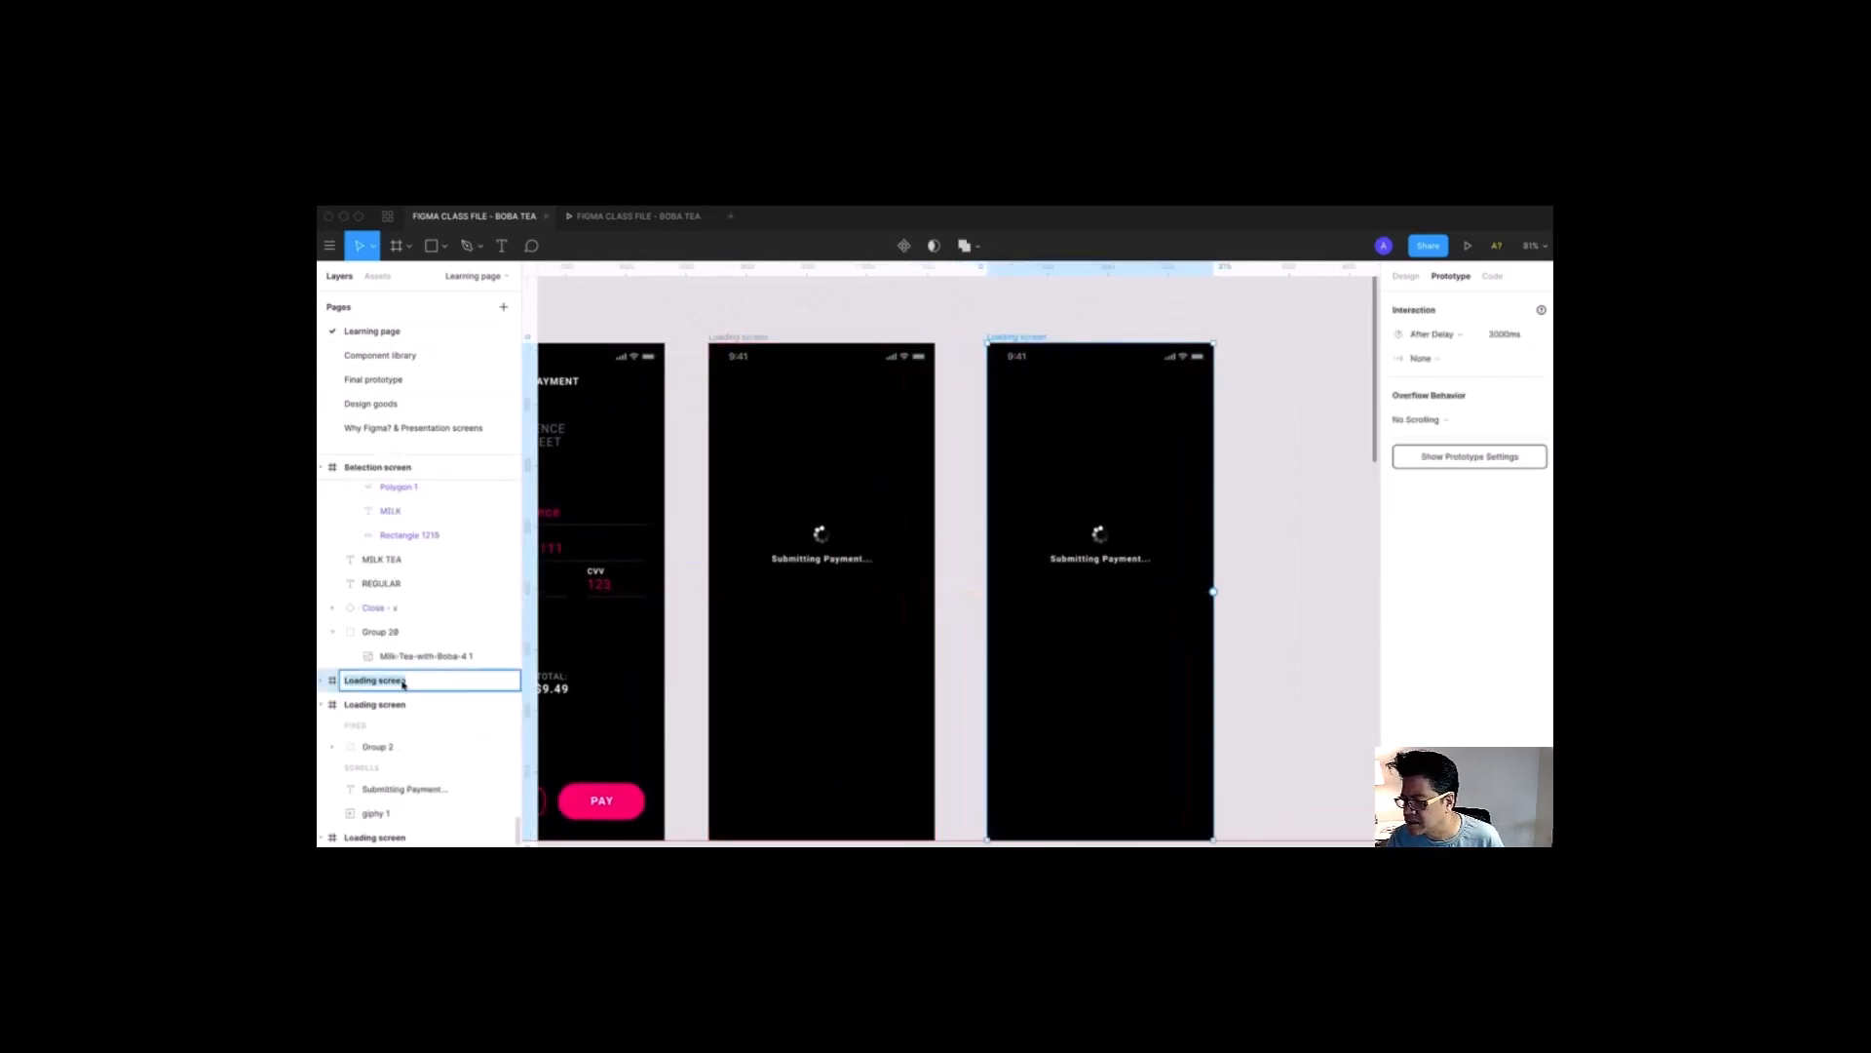
{"action": "type", "text": "Delivery 1"}
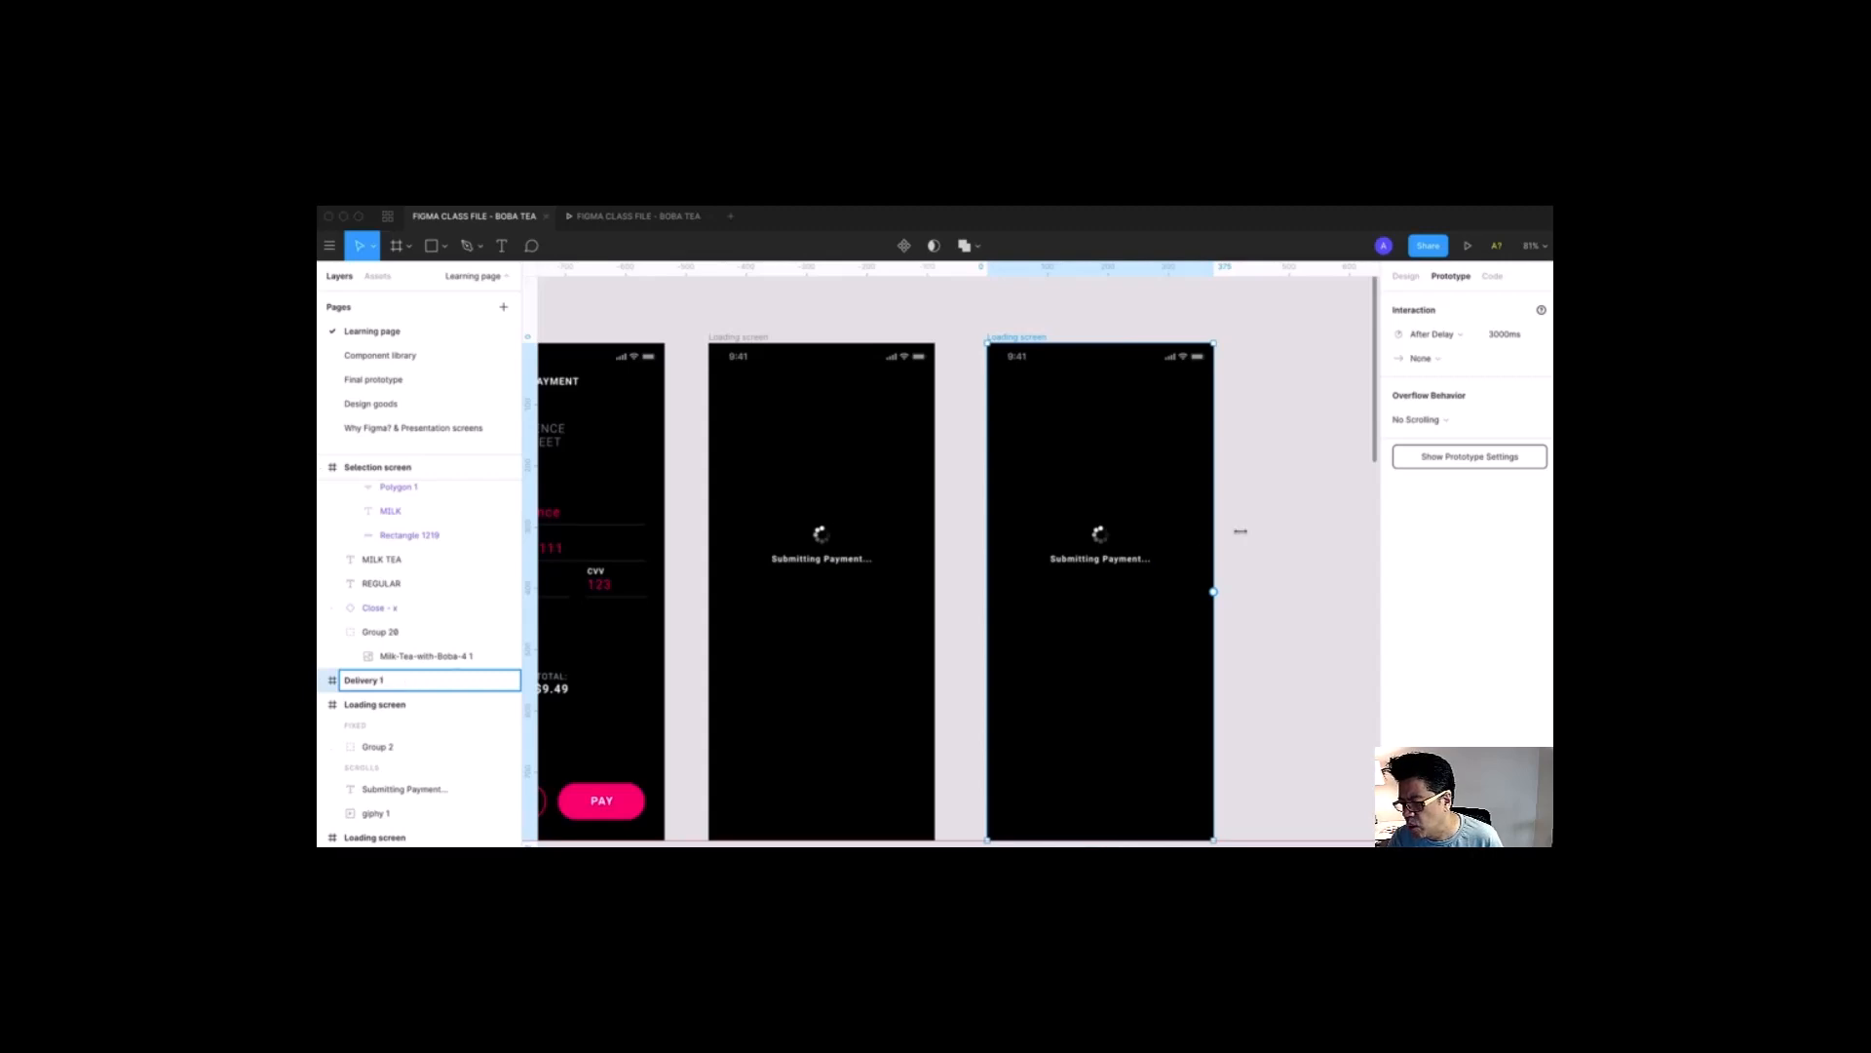
{"action": "left_click", "coordinate": [1263, 507]}
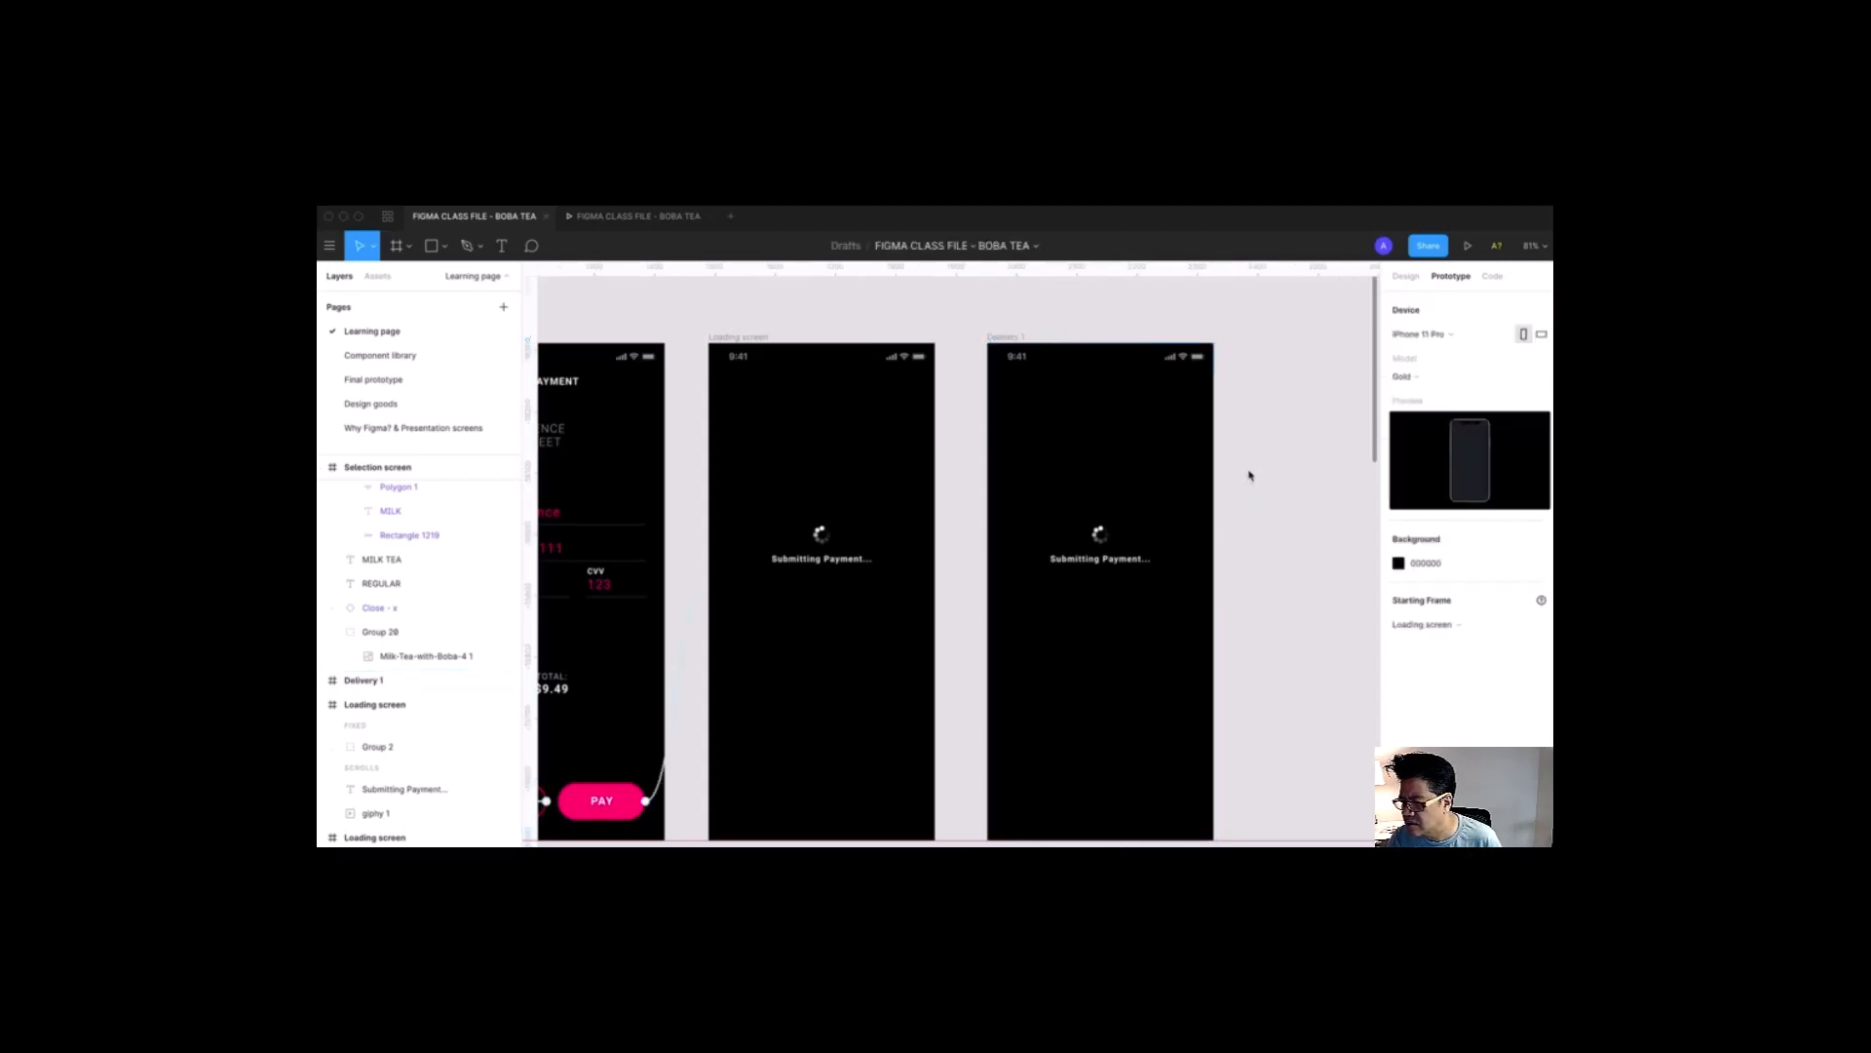
{"action": "left_click_drag", "start_coordinate": [1249, 470], "coordinate": [1042, 623]}
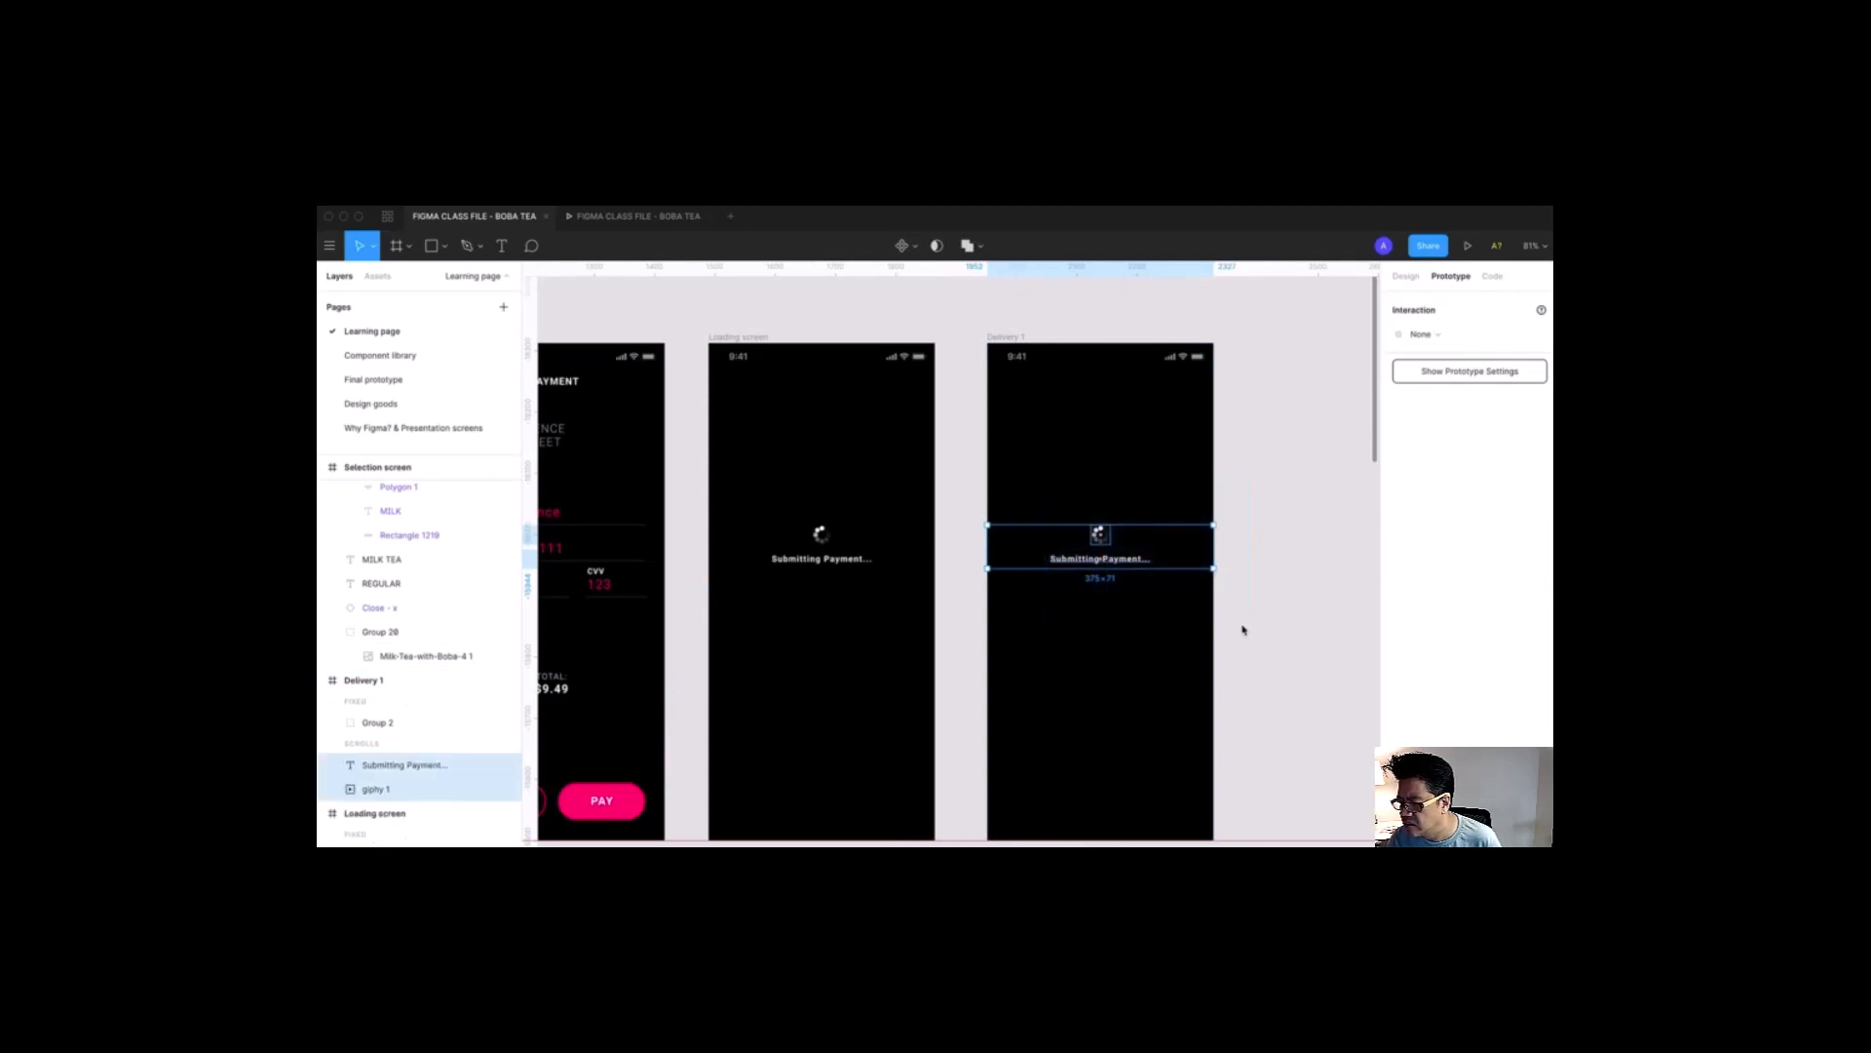
{"action": "key", "text": "Delete"}
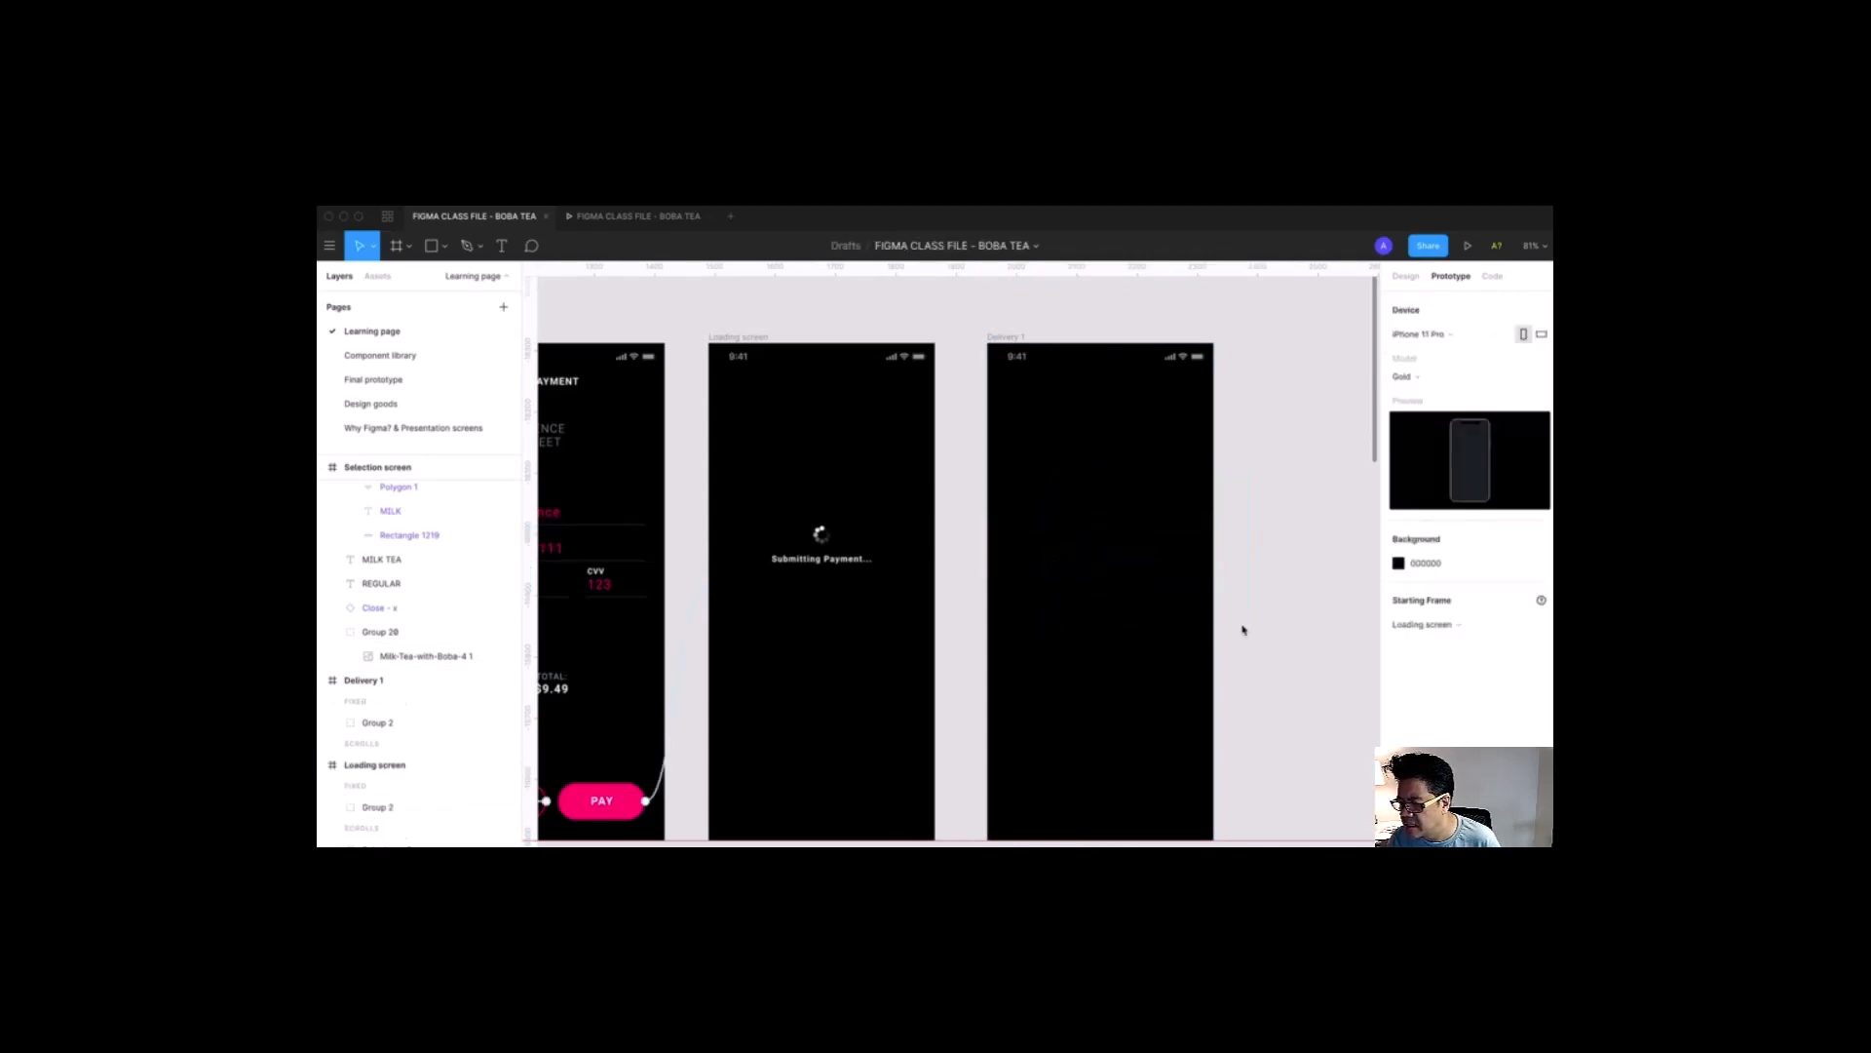
Step: Select and copy the Map 2 image from the first Loading screen, the one with the BOBA logo
{"action": "key", "text": "super+minus"}
{"action": "key", "text": "super+minus"}
{"action": "key", "text": "super+minus"}
{"action": "left_click_drag", "start_coordinate": [977, 522], "coordinate": [1001, 520]}
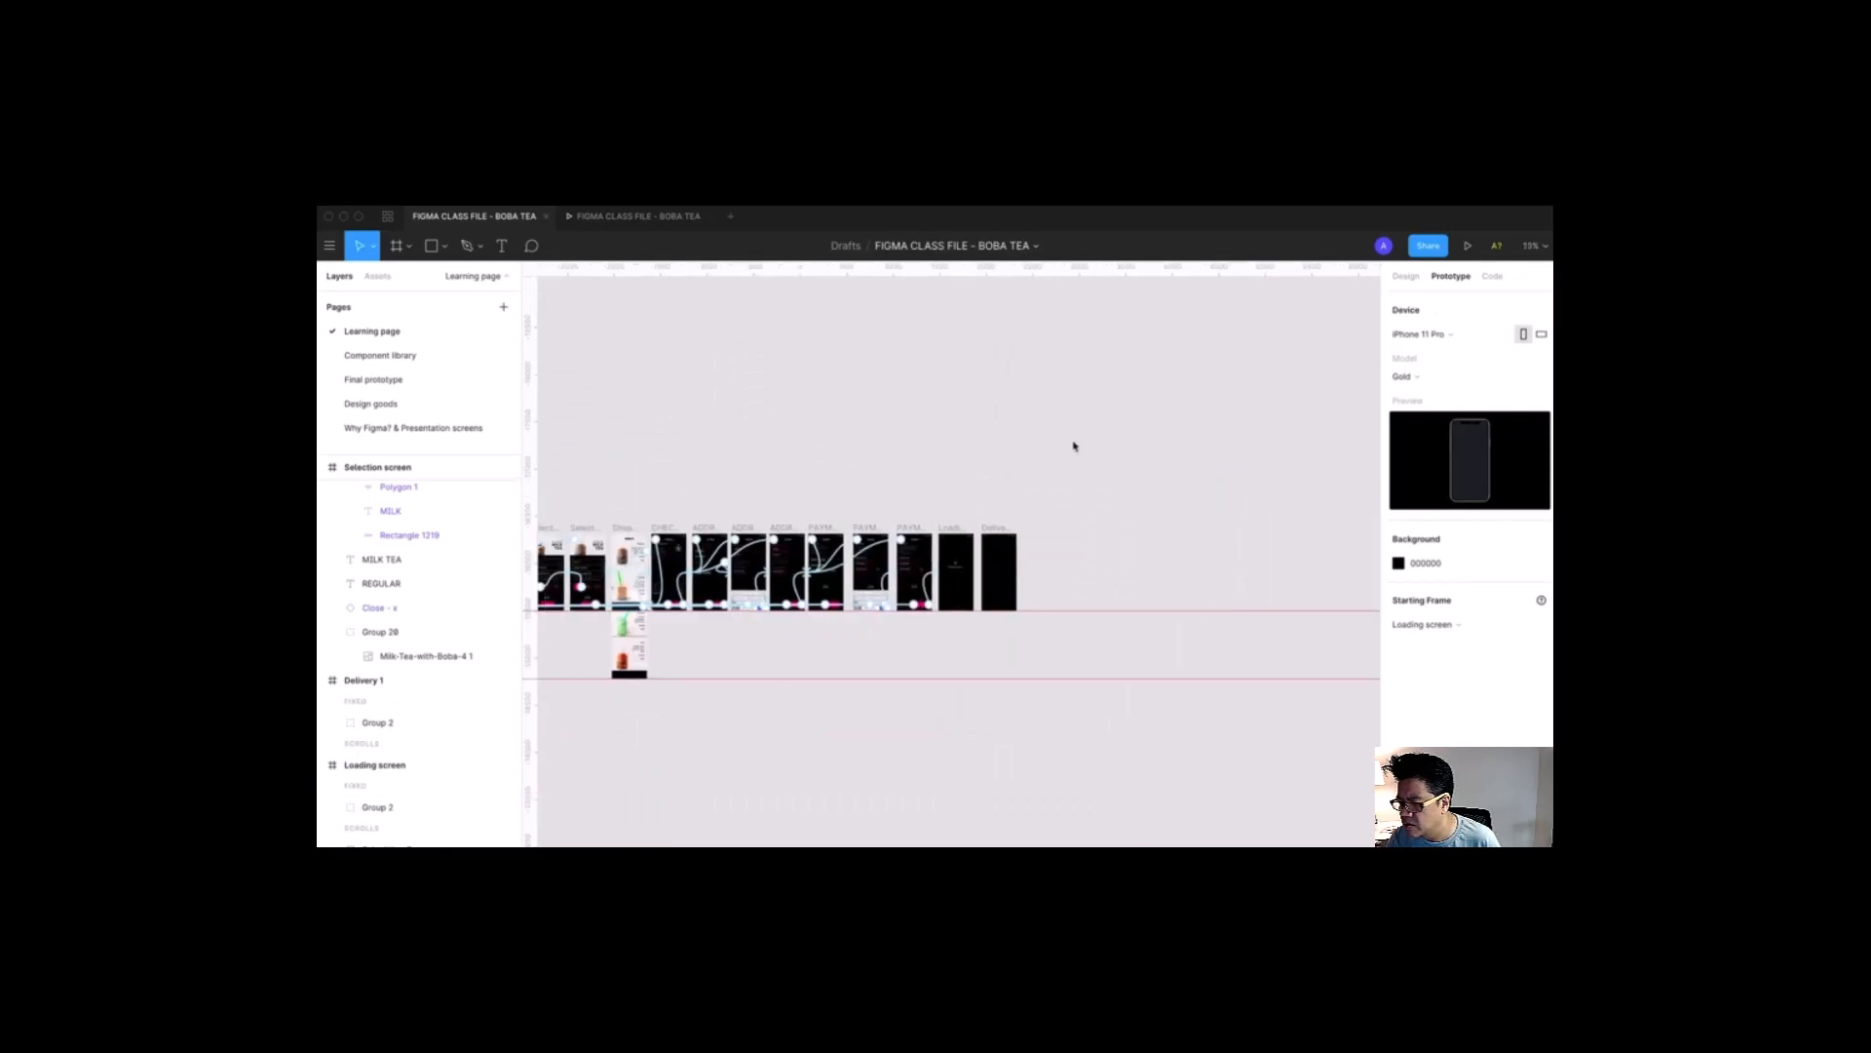
{"action": "scroll", "coordinate": [1062, 450], "scroll_direction": "left", "scroll_amount": 7}
{"action": "key", "text": "z"}
{"action": "left_click_drag", "start_coordinate": [828, 445], "coordinate": [935, 596]}
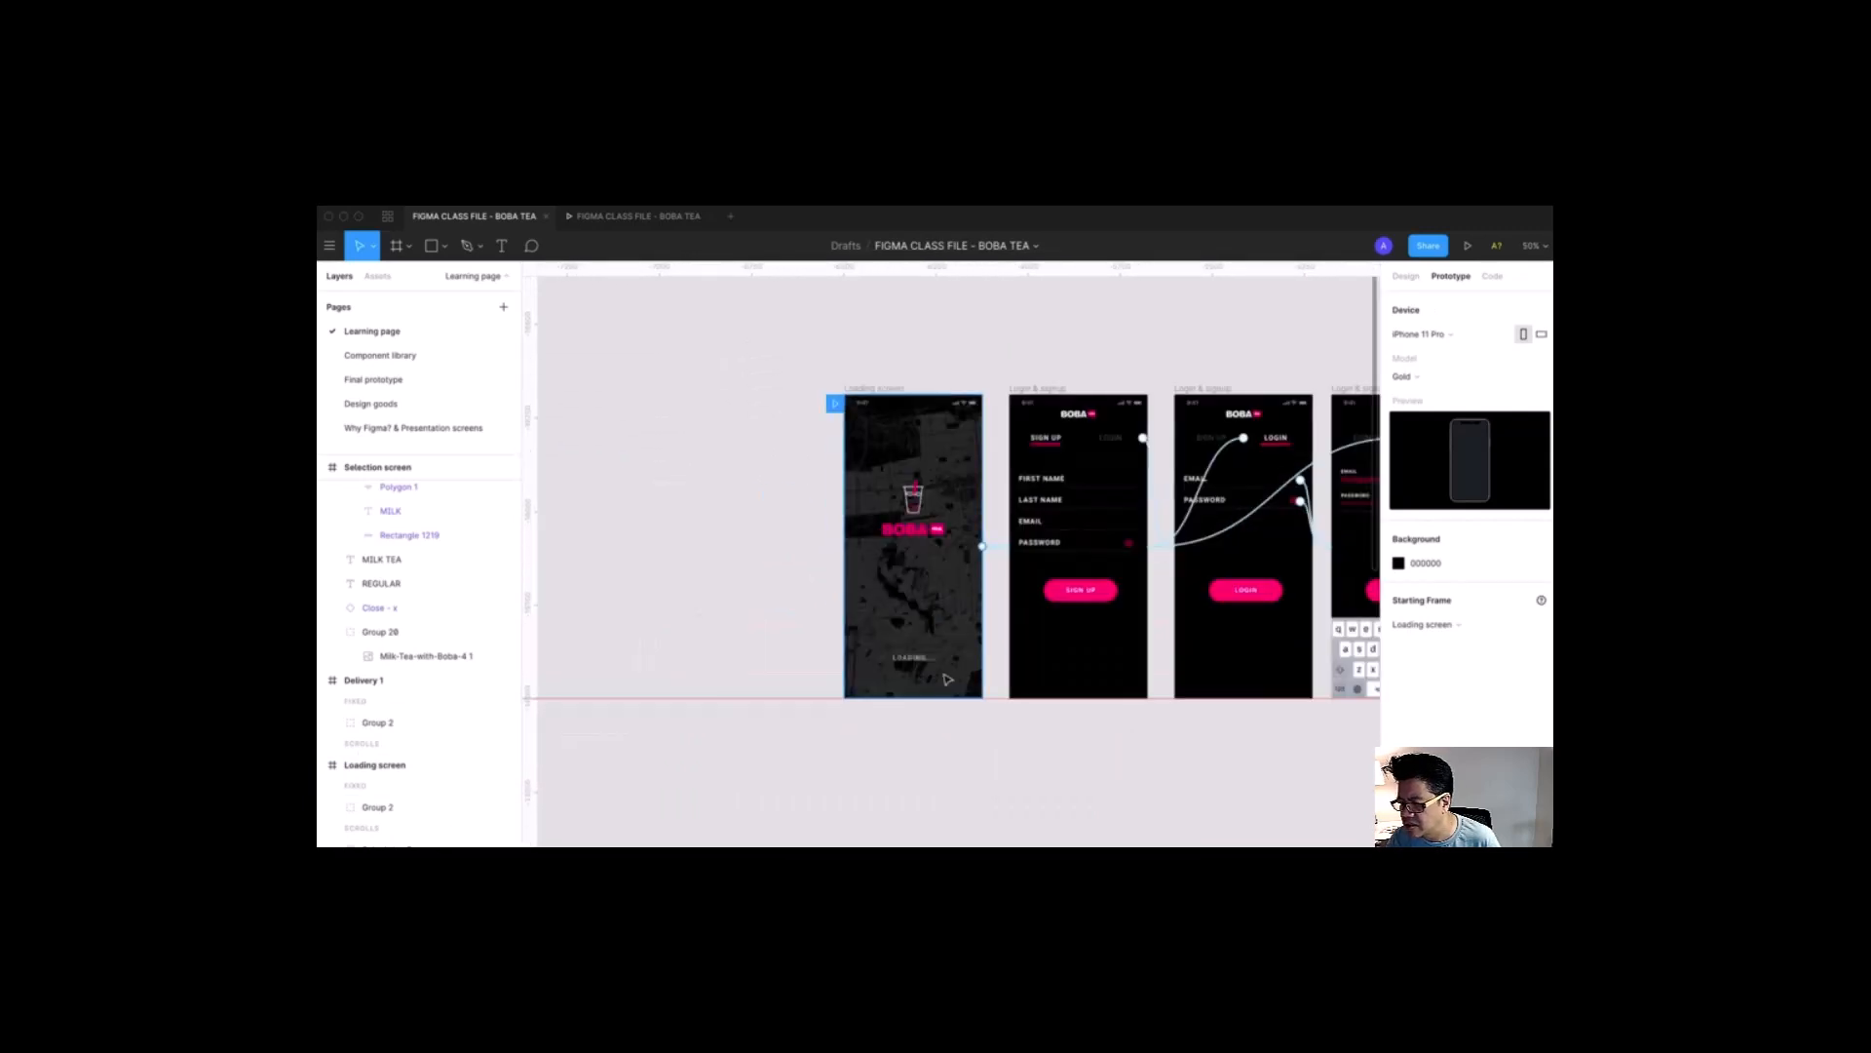
{"action": "left_click_drag", "start_coordinate": [794, 384], "coordinate": [1044, 731]}
{"action": "scroll", "coordinate": [991, 764], "scroll_direction": "right", "scroll_amount": 2}
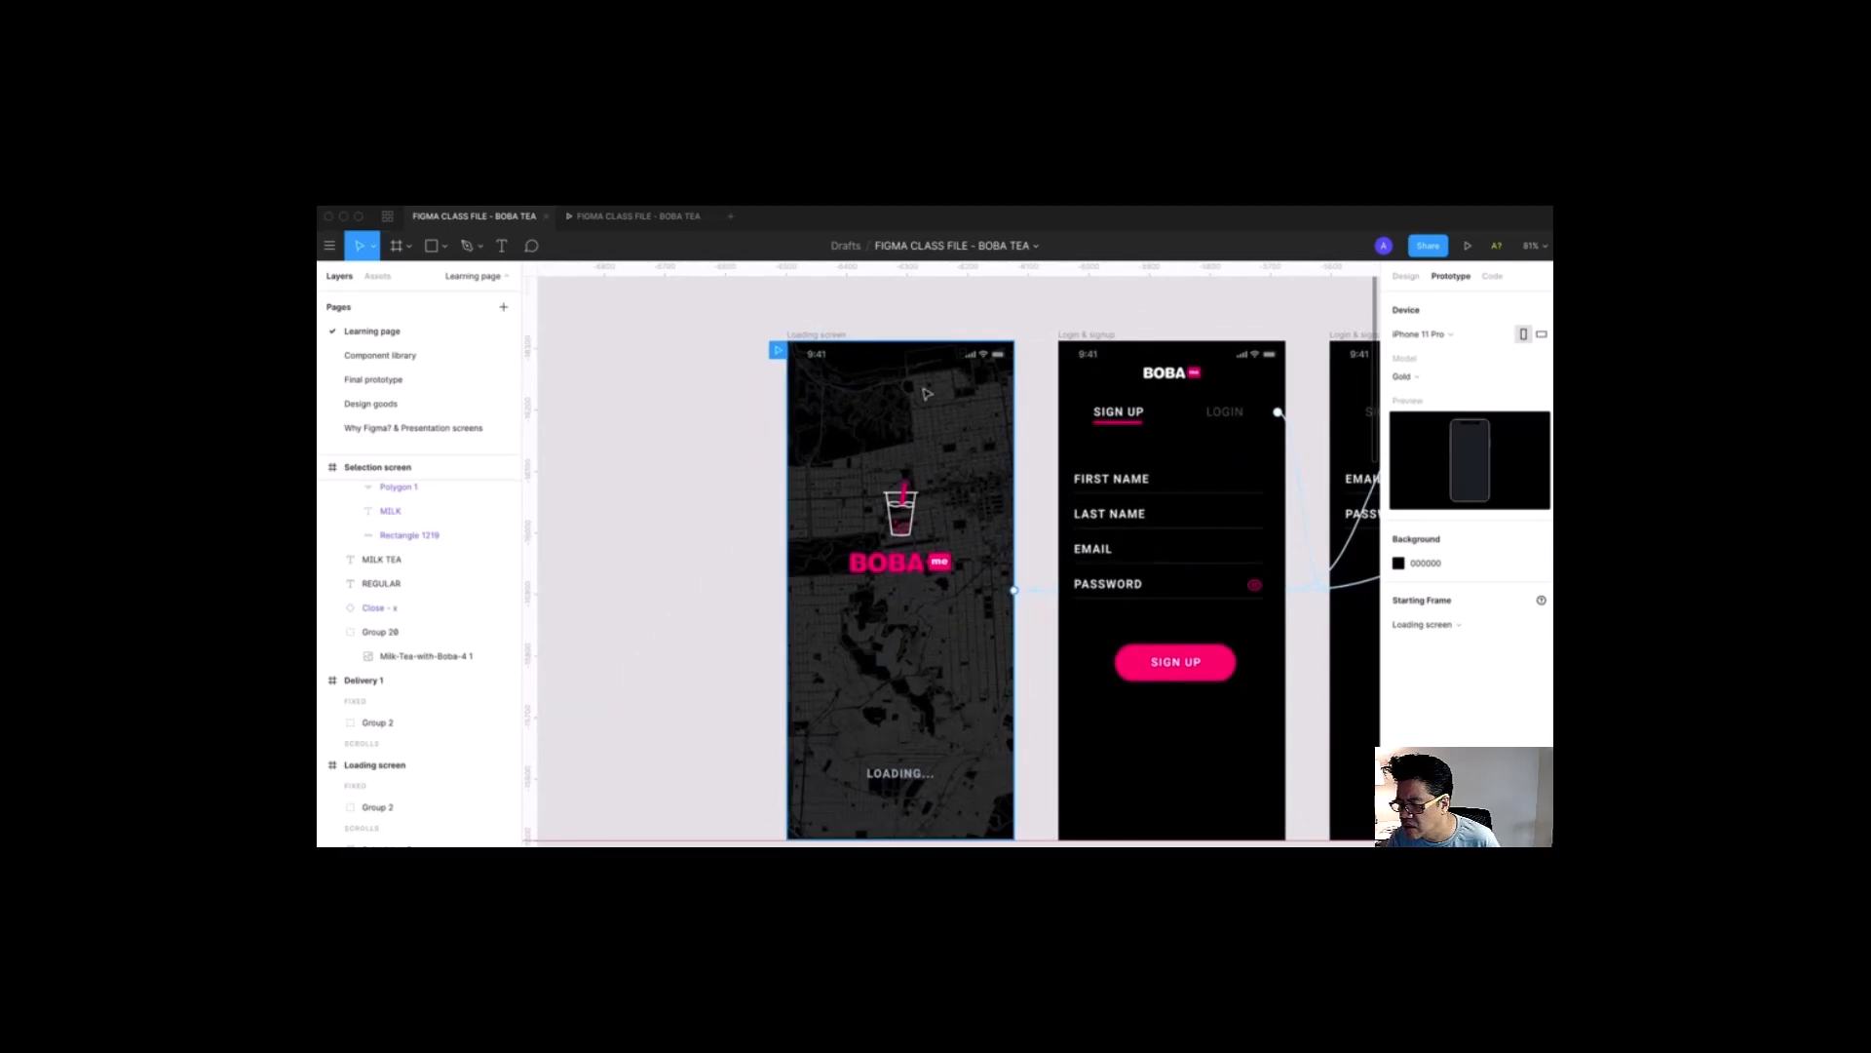
{"action": "left_click", "coordinate": [874, 417]}
{"action": "double_click", "coordinate": [874, 421]}
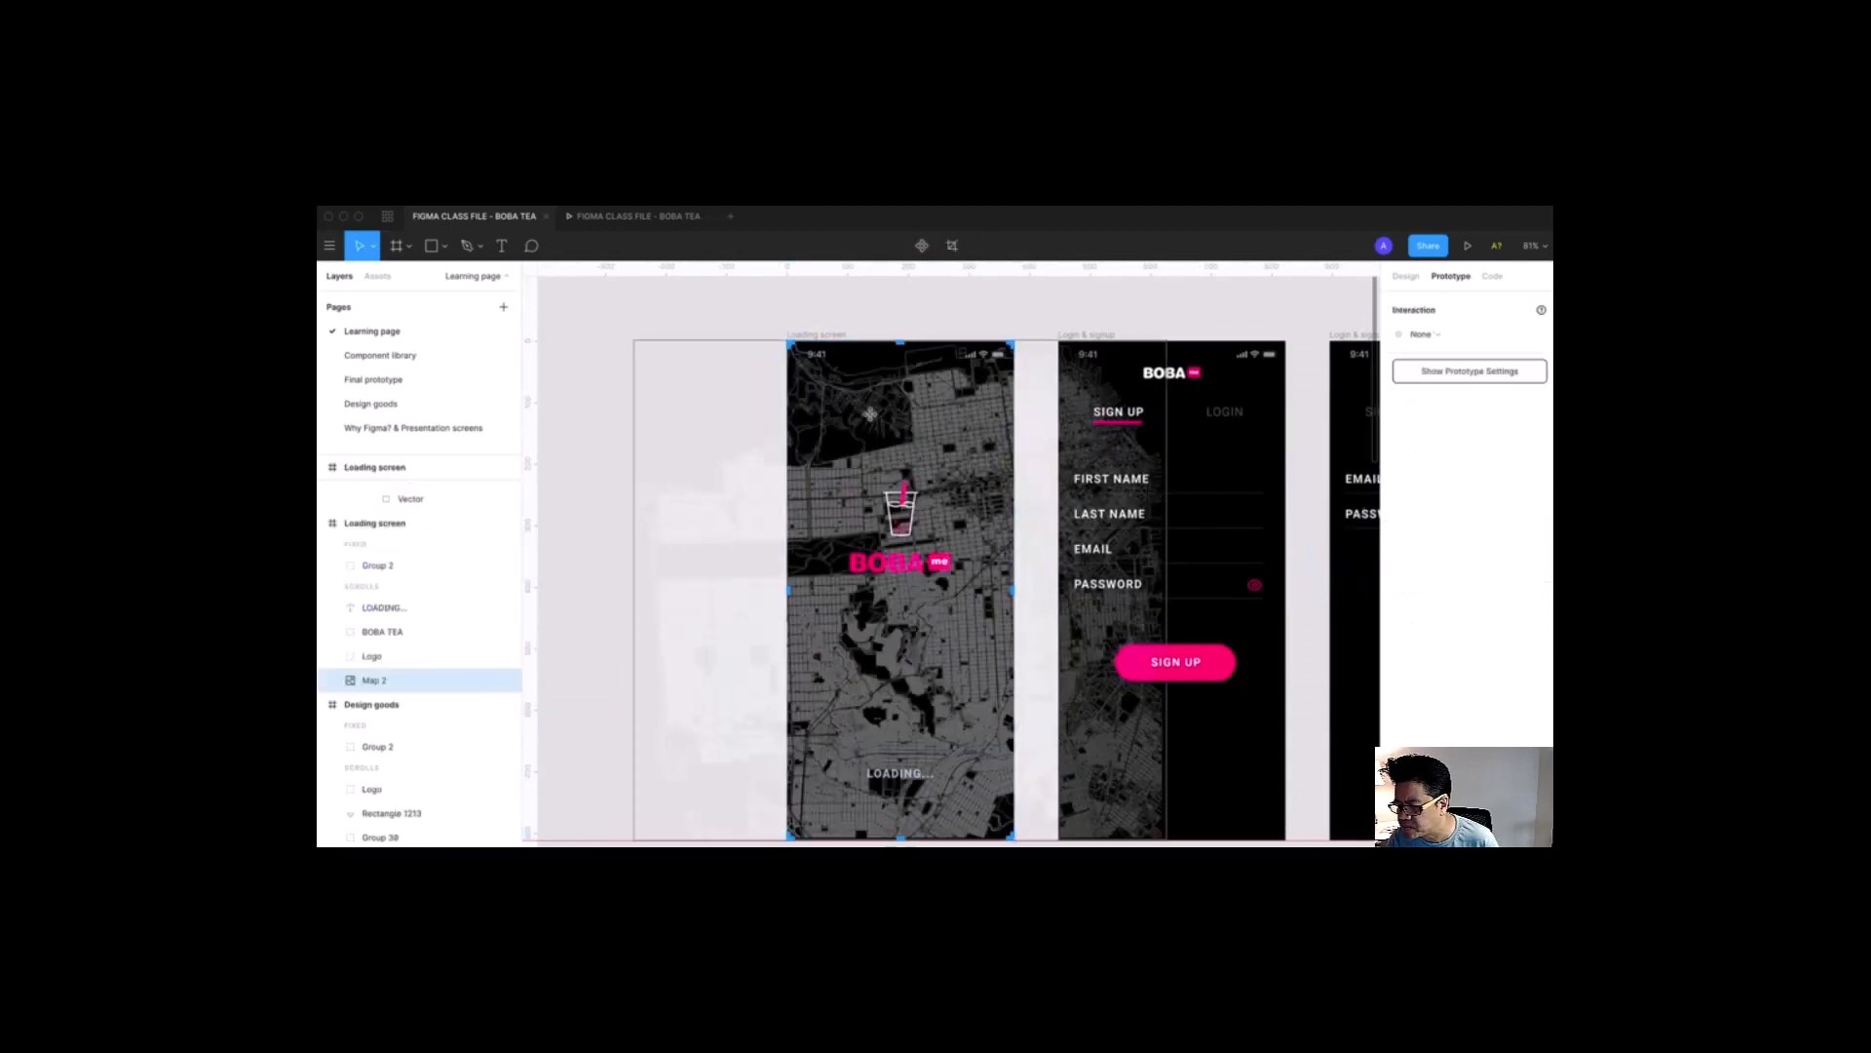
{"action": "key", "text": "Escape"}
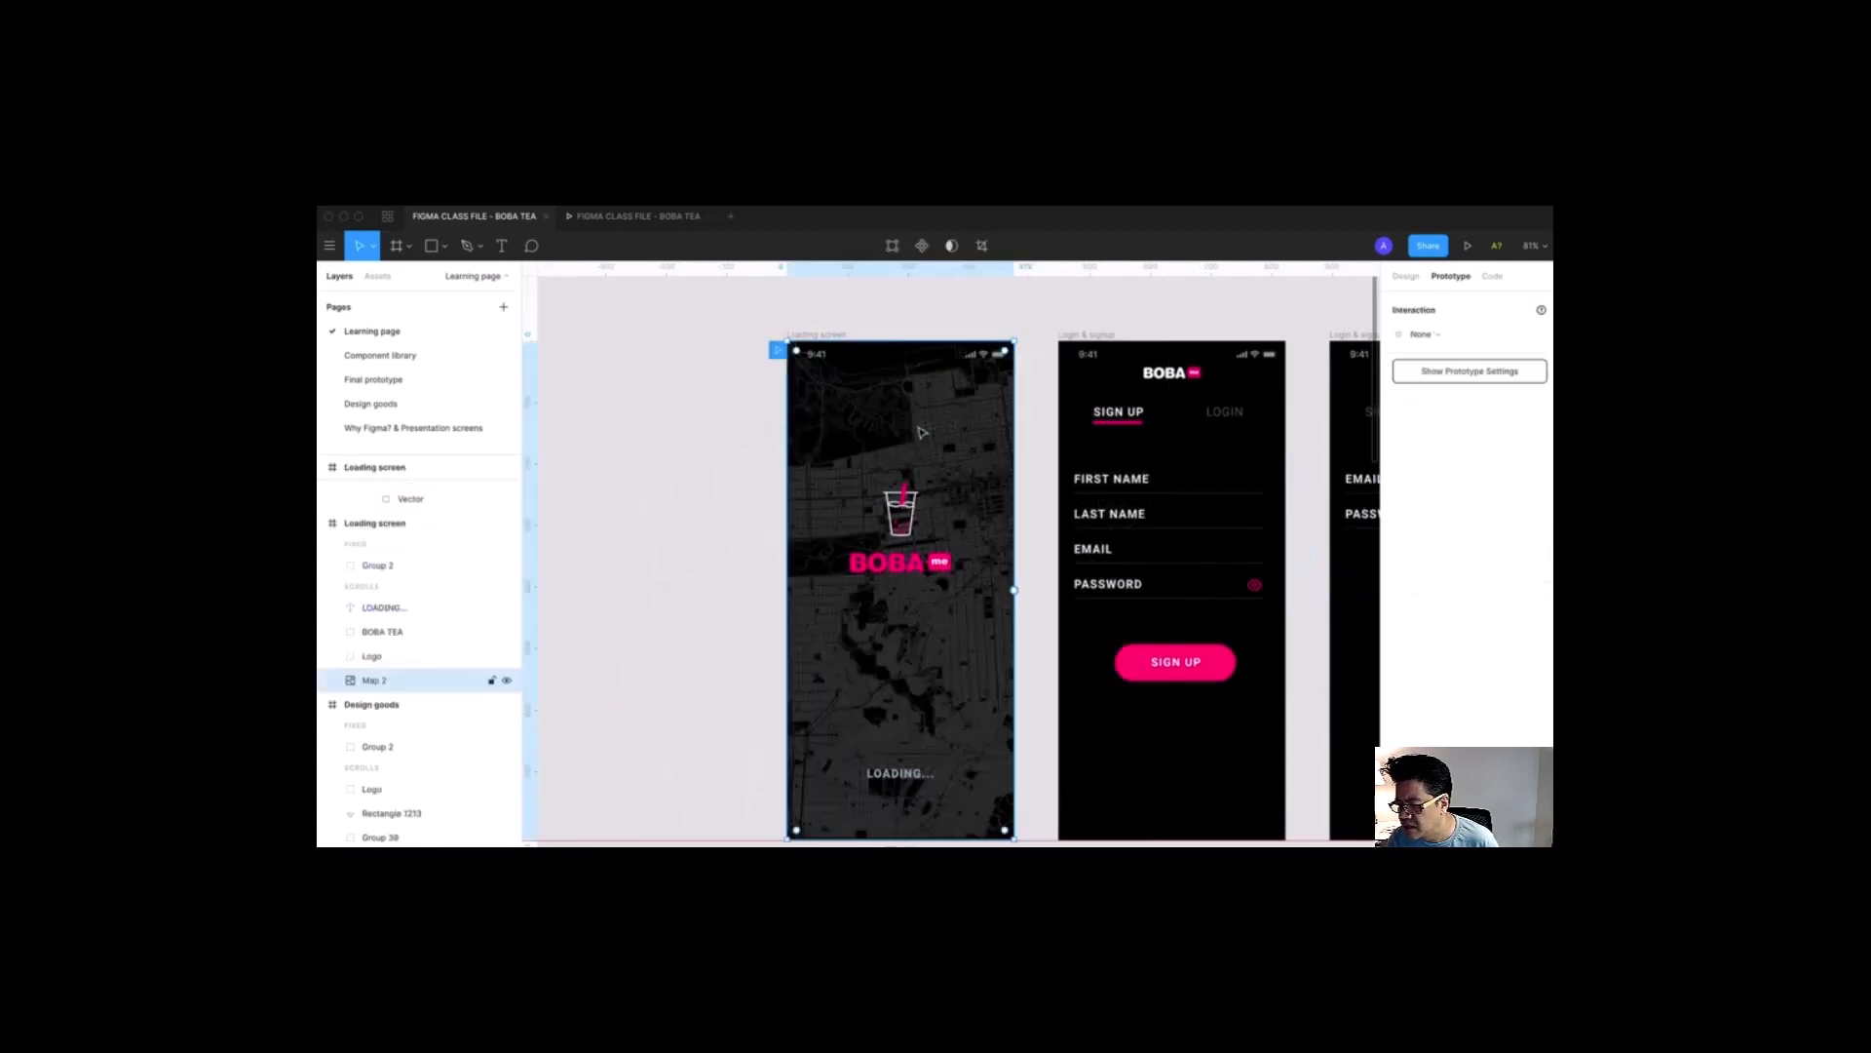
Step: Paste the map image into the Delivery 1 frame as its background
{"action": "key", "text": "minus"}
{"action": "key", "text": "minus"}
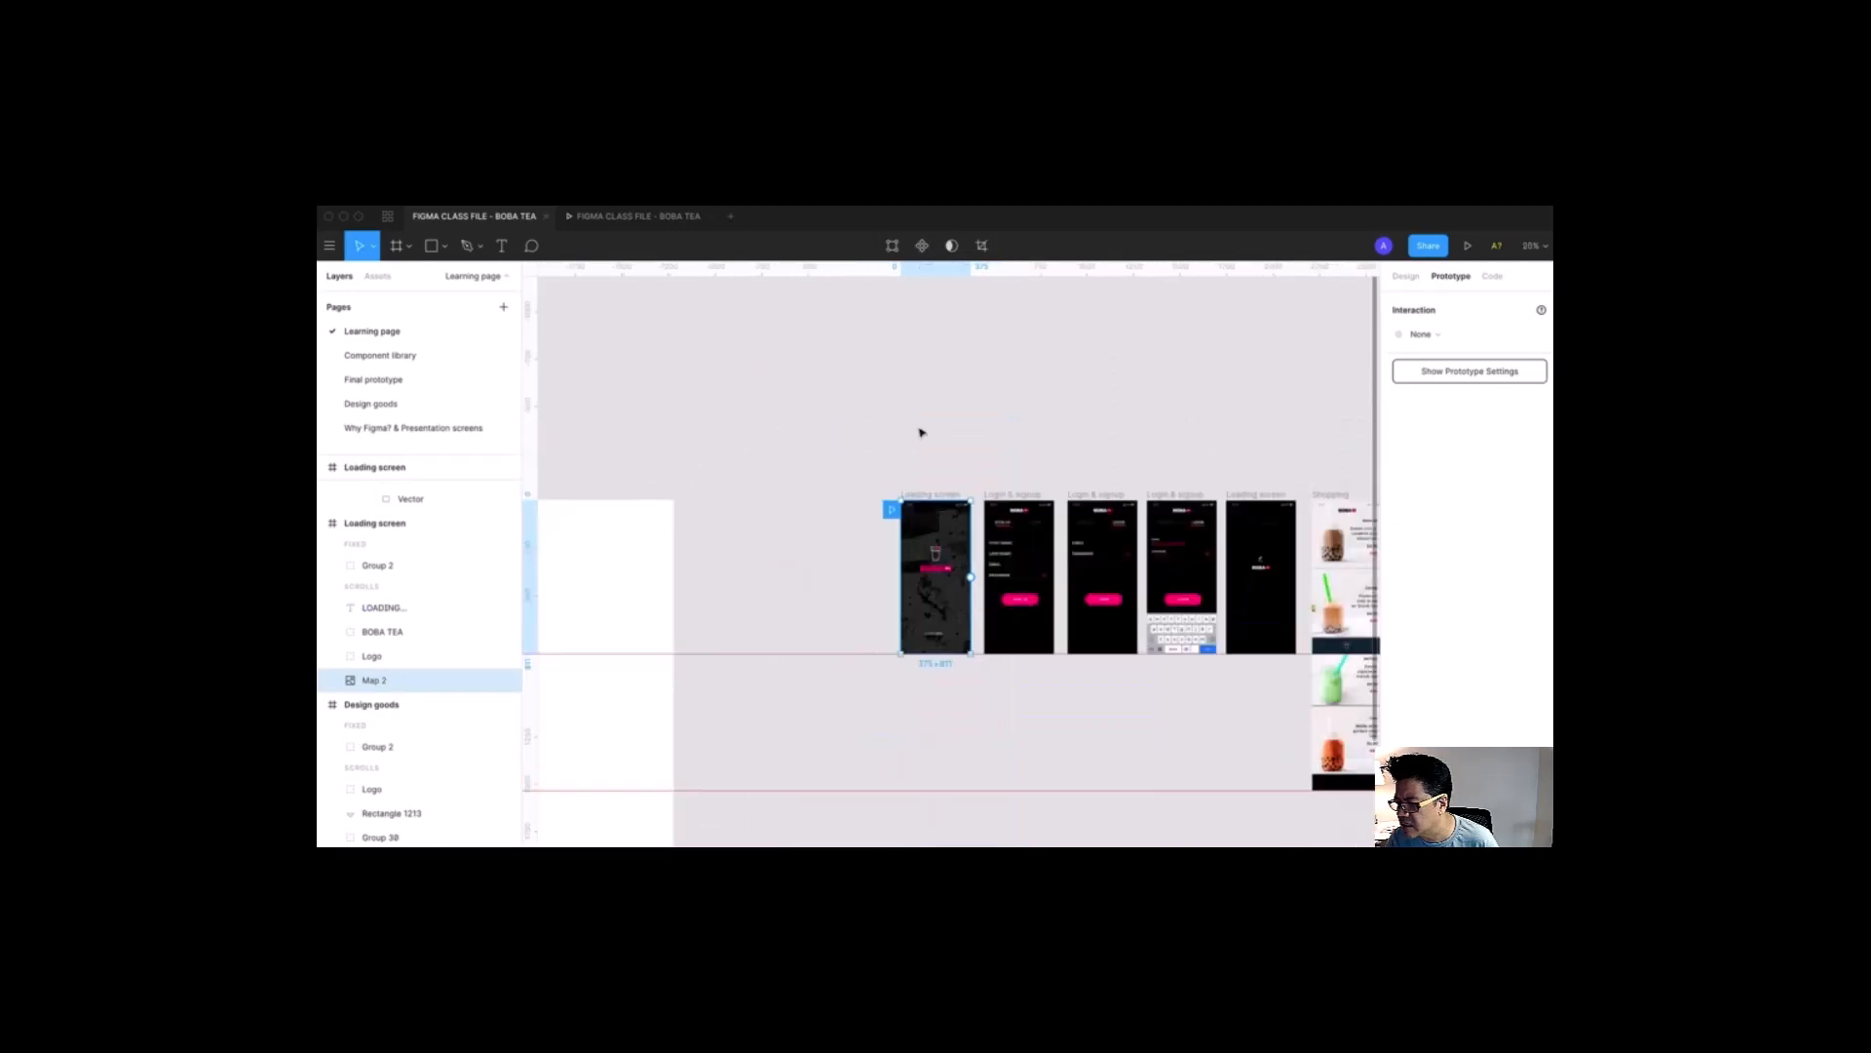
{"action": "scroll", "coordinate": [683, 443], "scroll_direction": "right", "scroll_amount": 15}
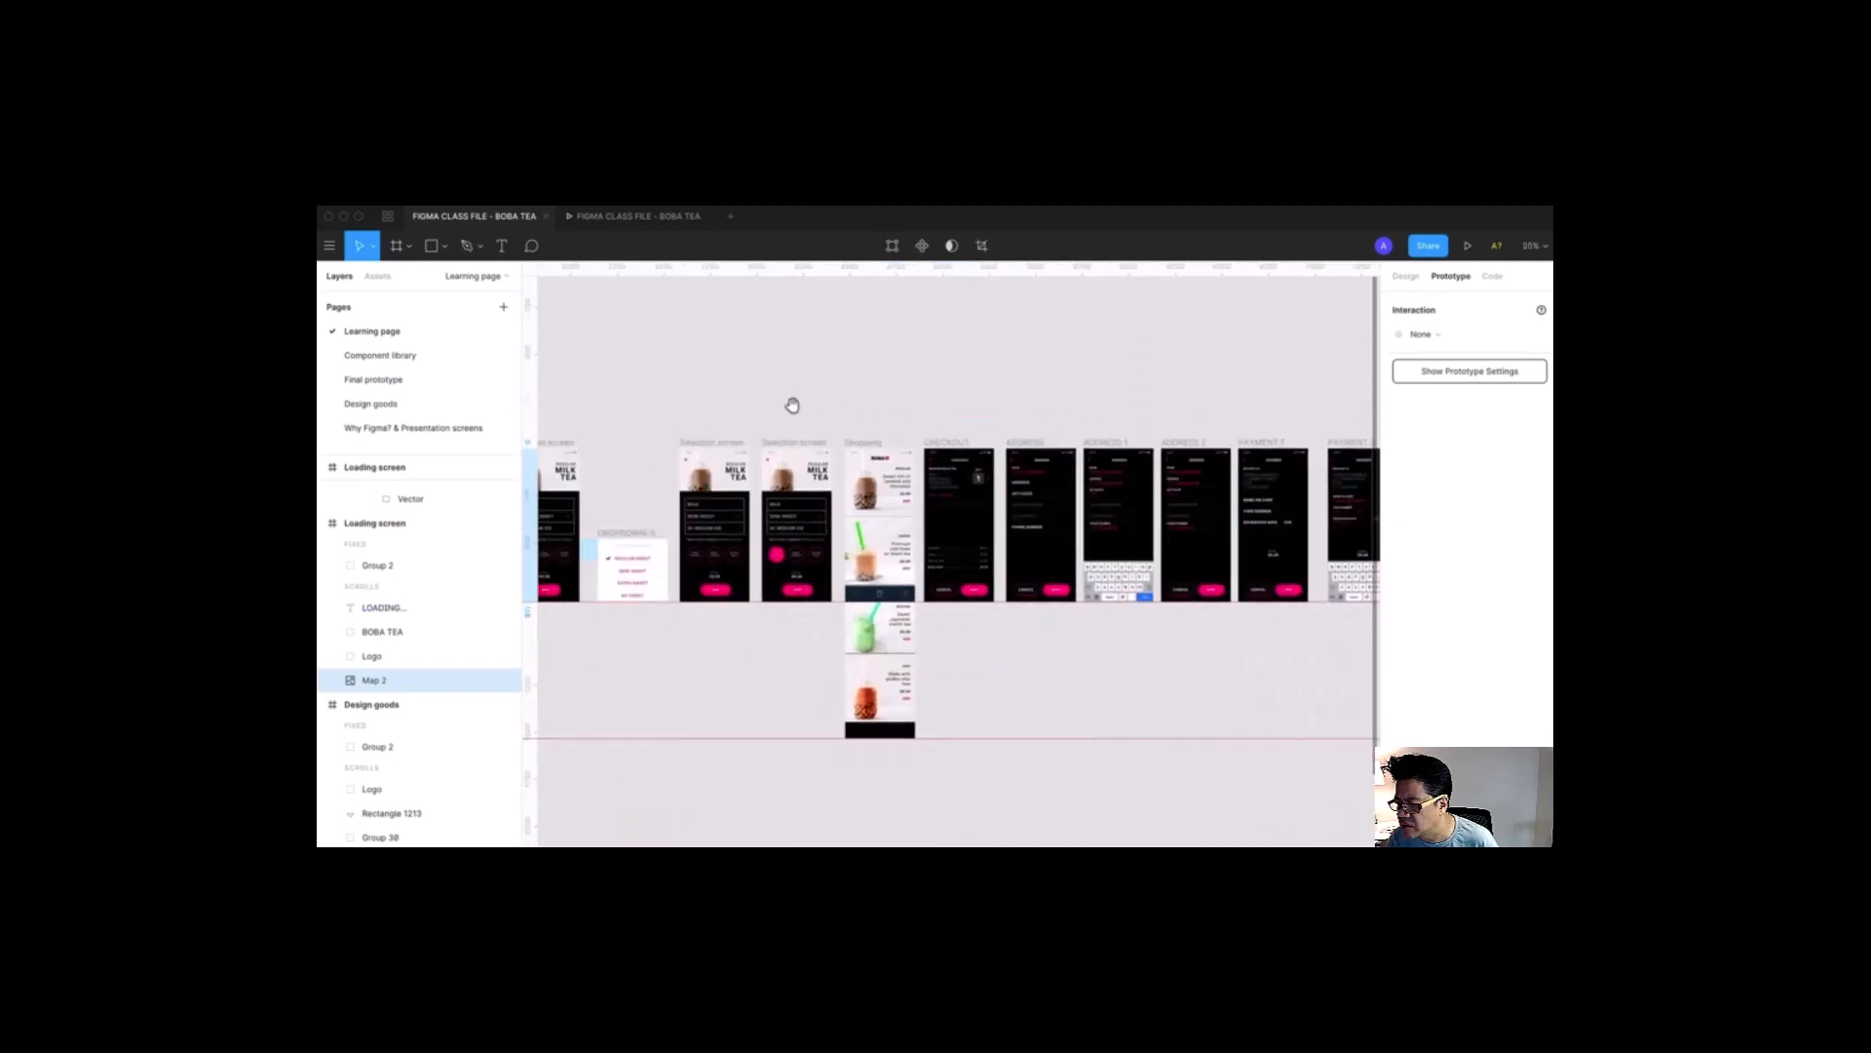
{"action": "left_click_drag", "start_coordinate": [1082, 378], "coordinate": [1254, 638]}
{"action": "left_click_drag", "start_coordinate": [918, 369], "coordinate": [1203, 831]}
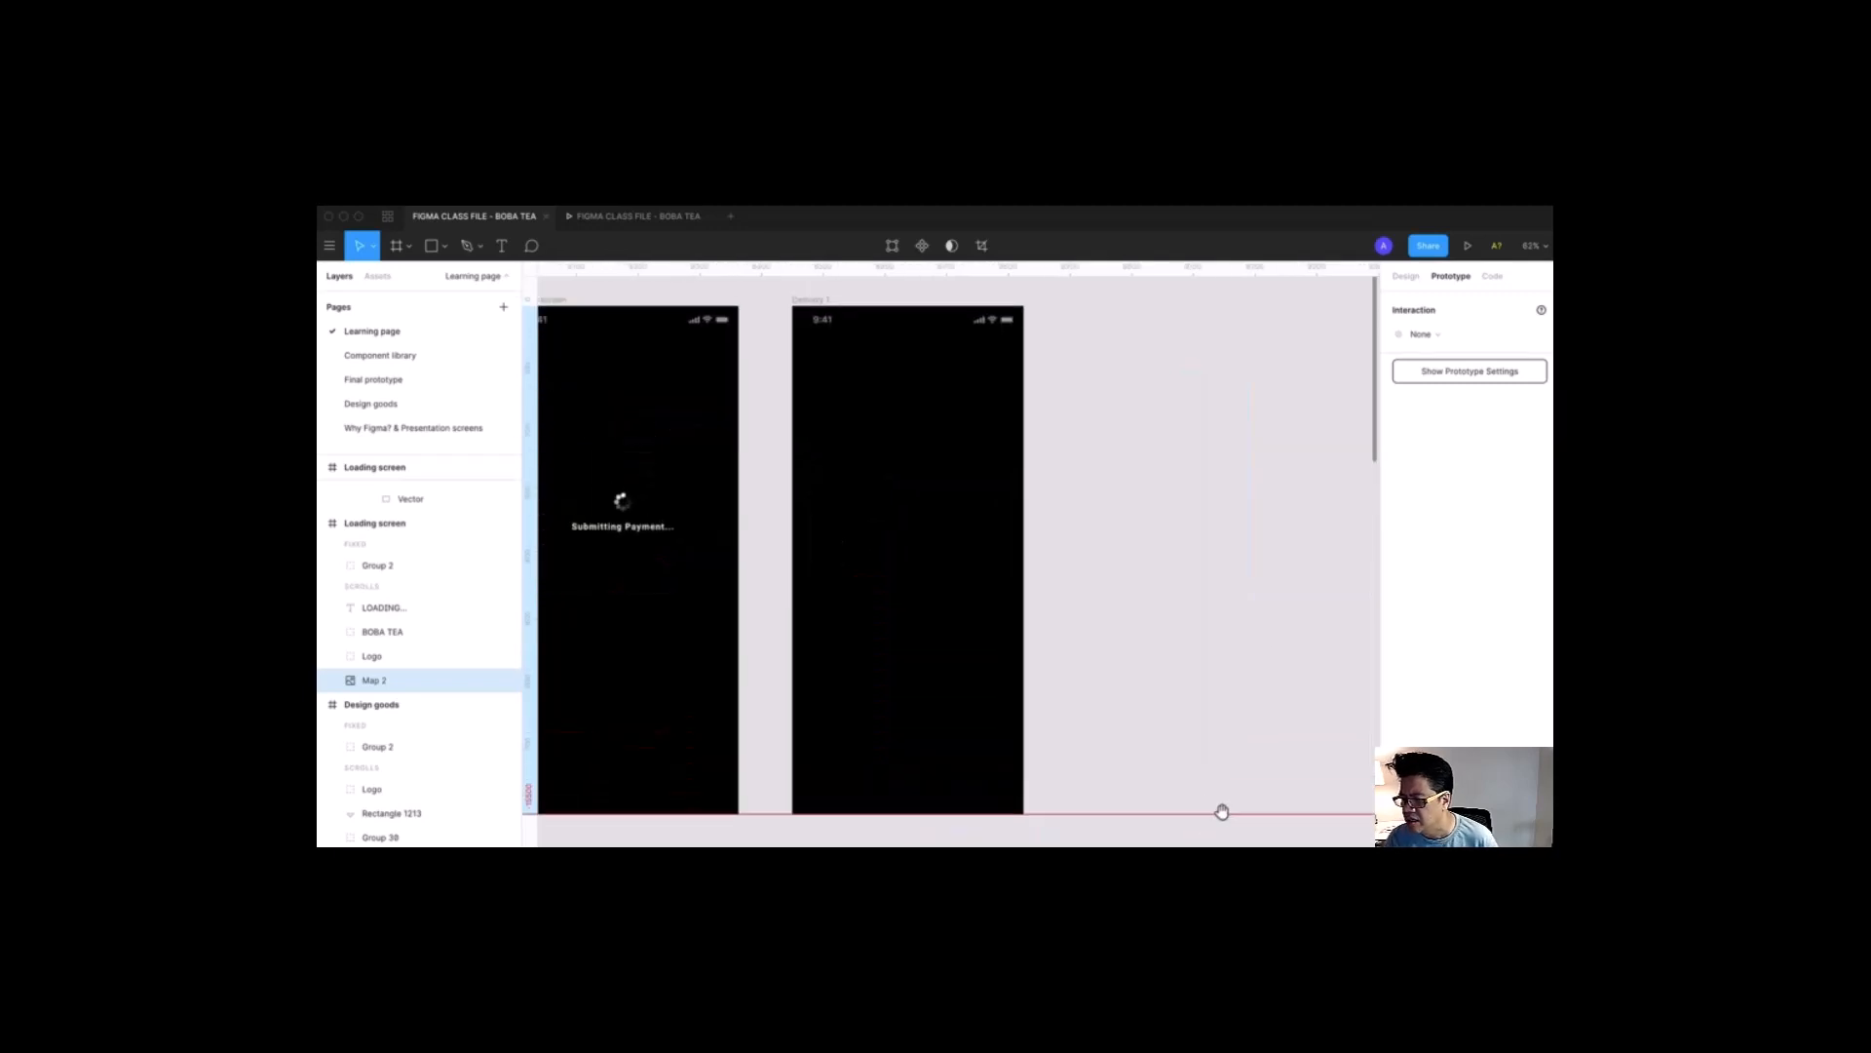
{"action": "left_click", "coordinate": [822, 308]}
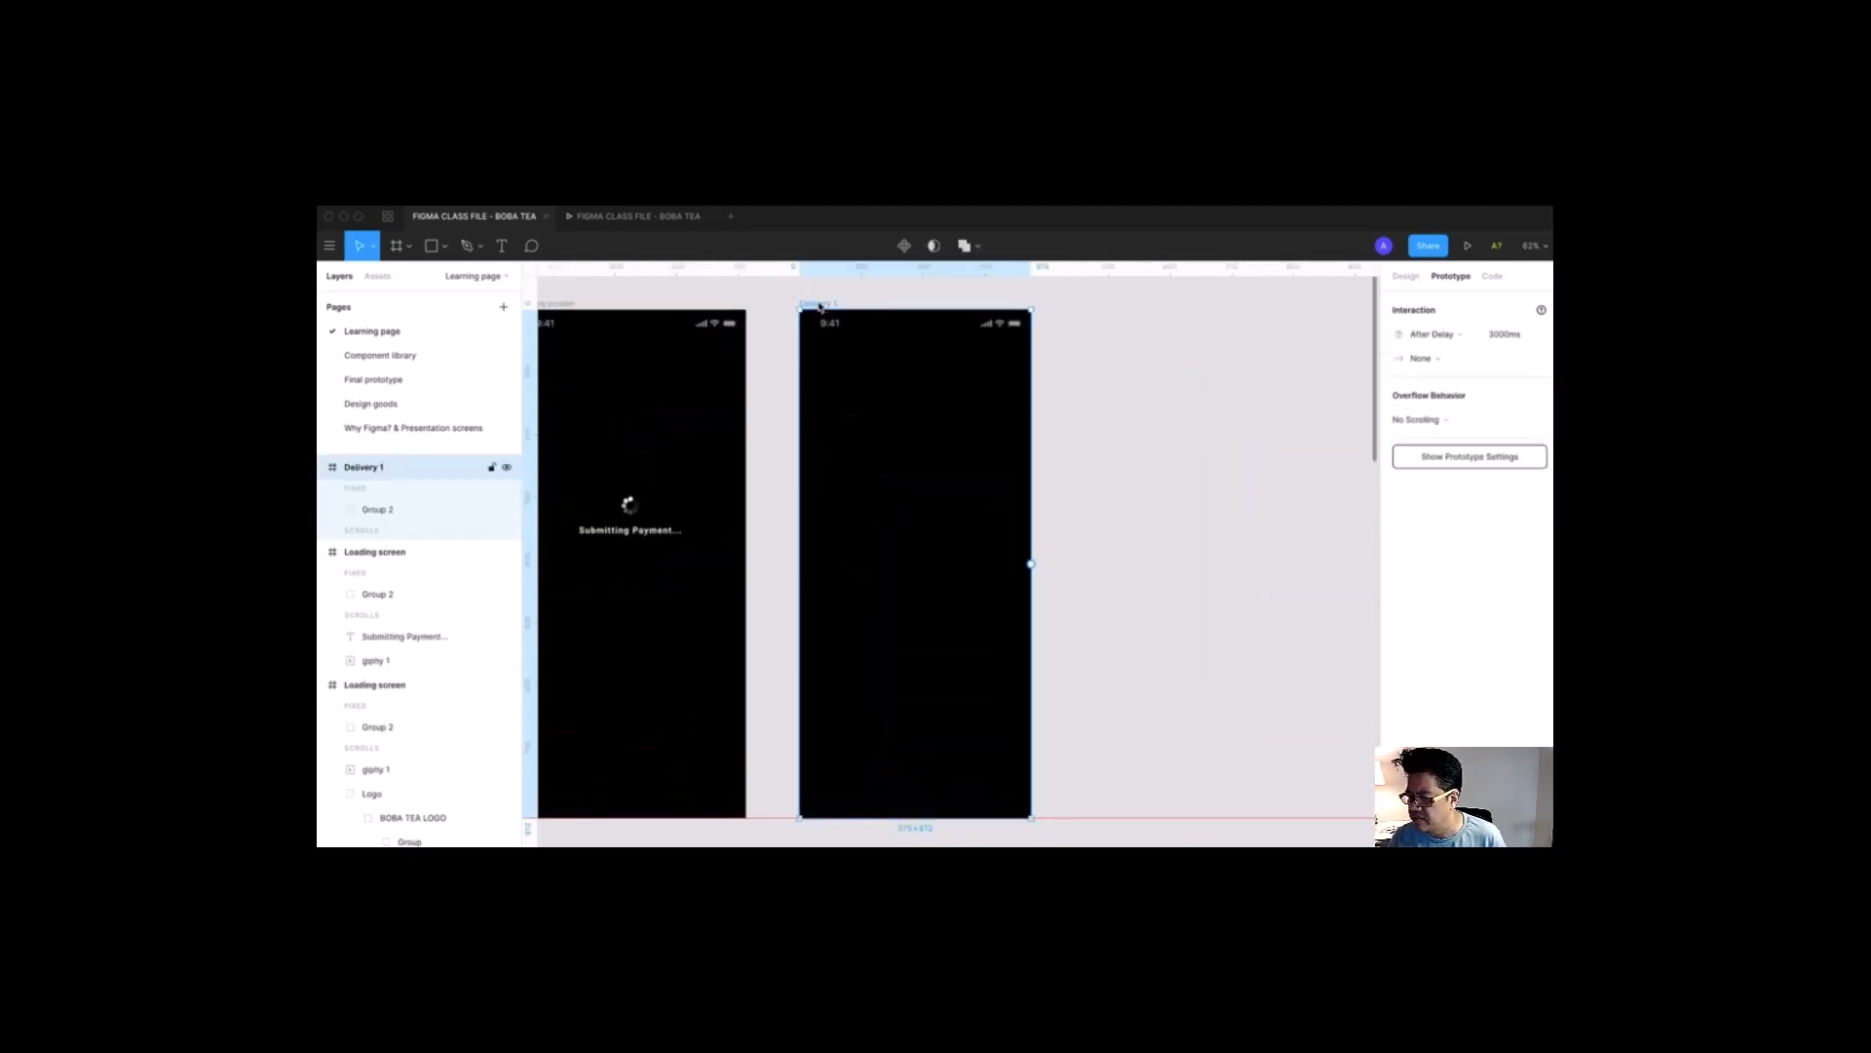
{"action": "left_click", "coordinate": [1104, 468]}
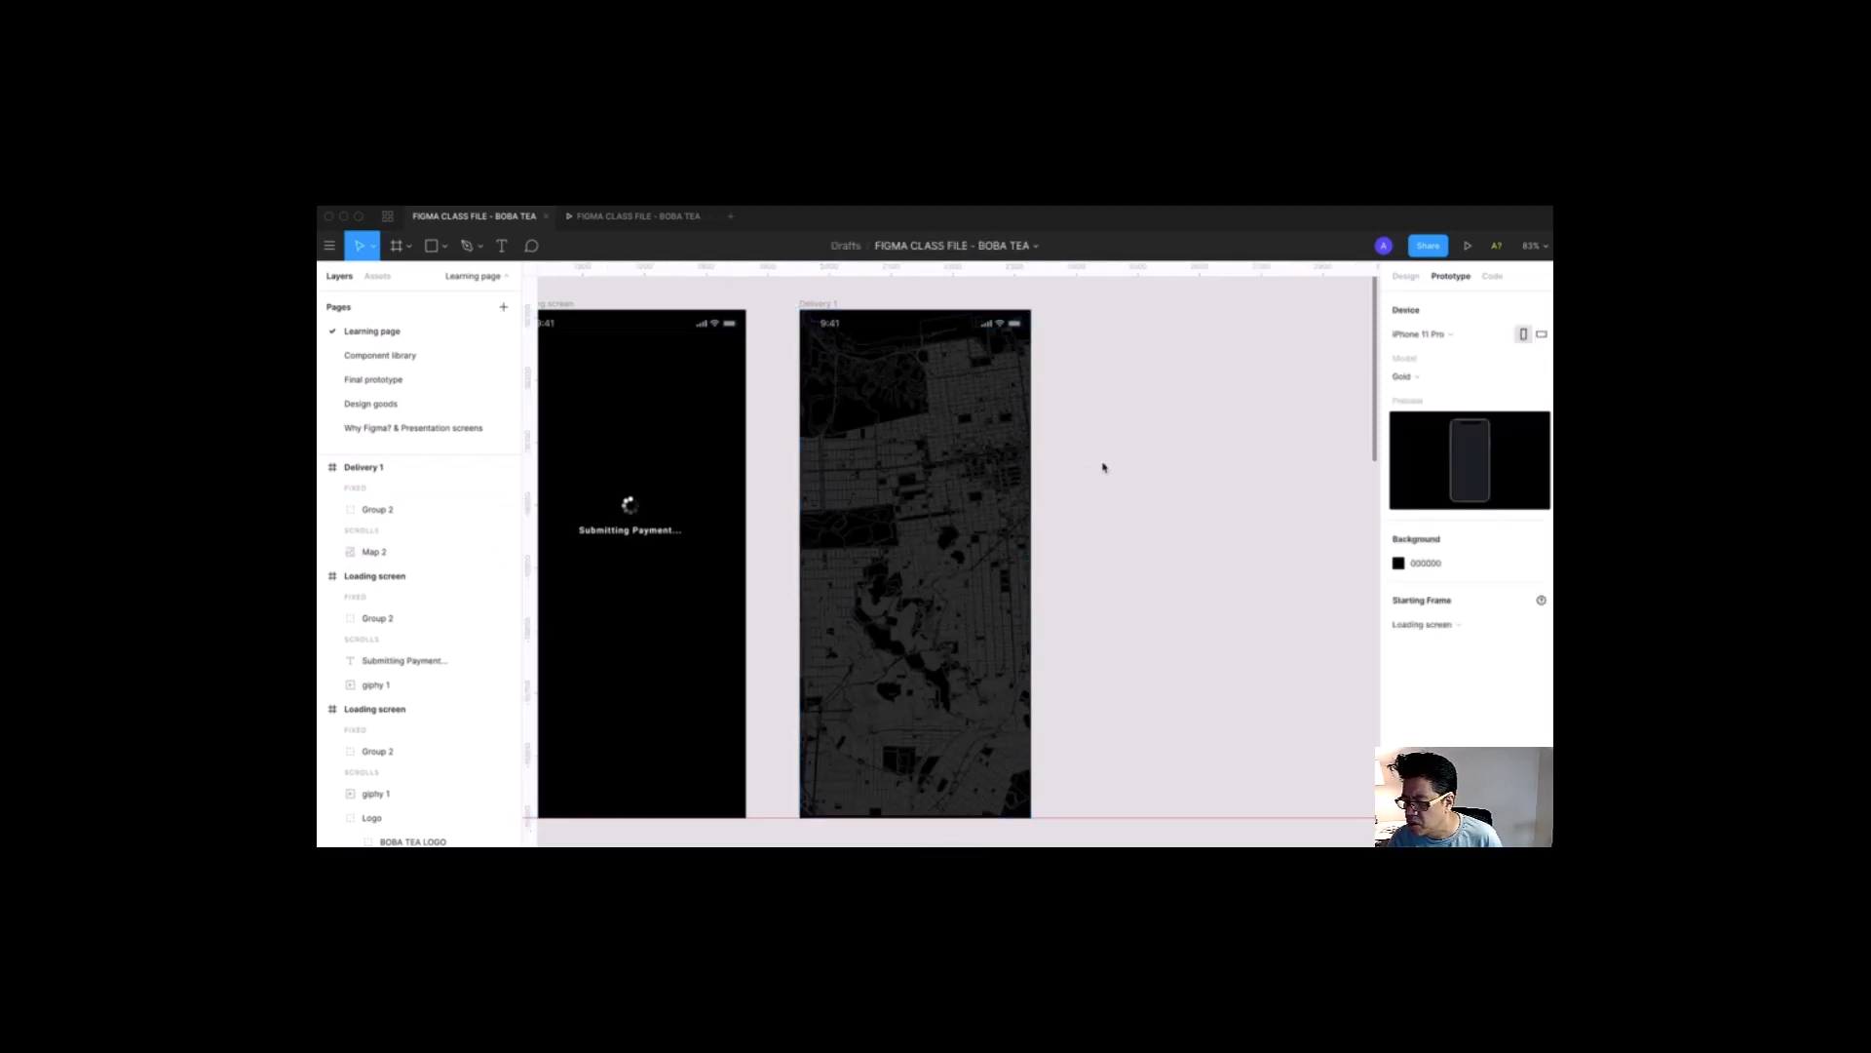
Step: Group the white circle and all the boba cup paths of the round cup icon in the Design goods frame
{"action": "key", "text": "shift+1"}
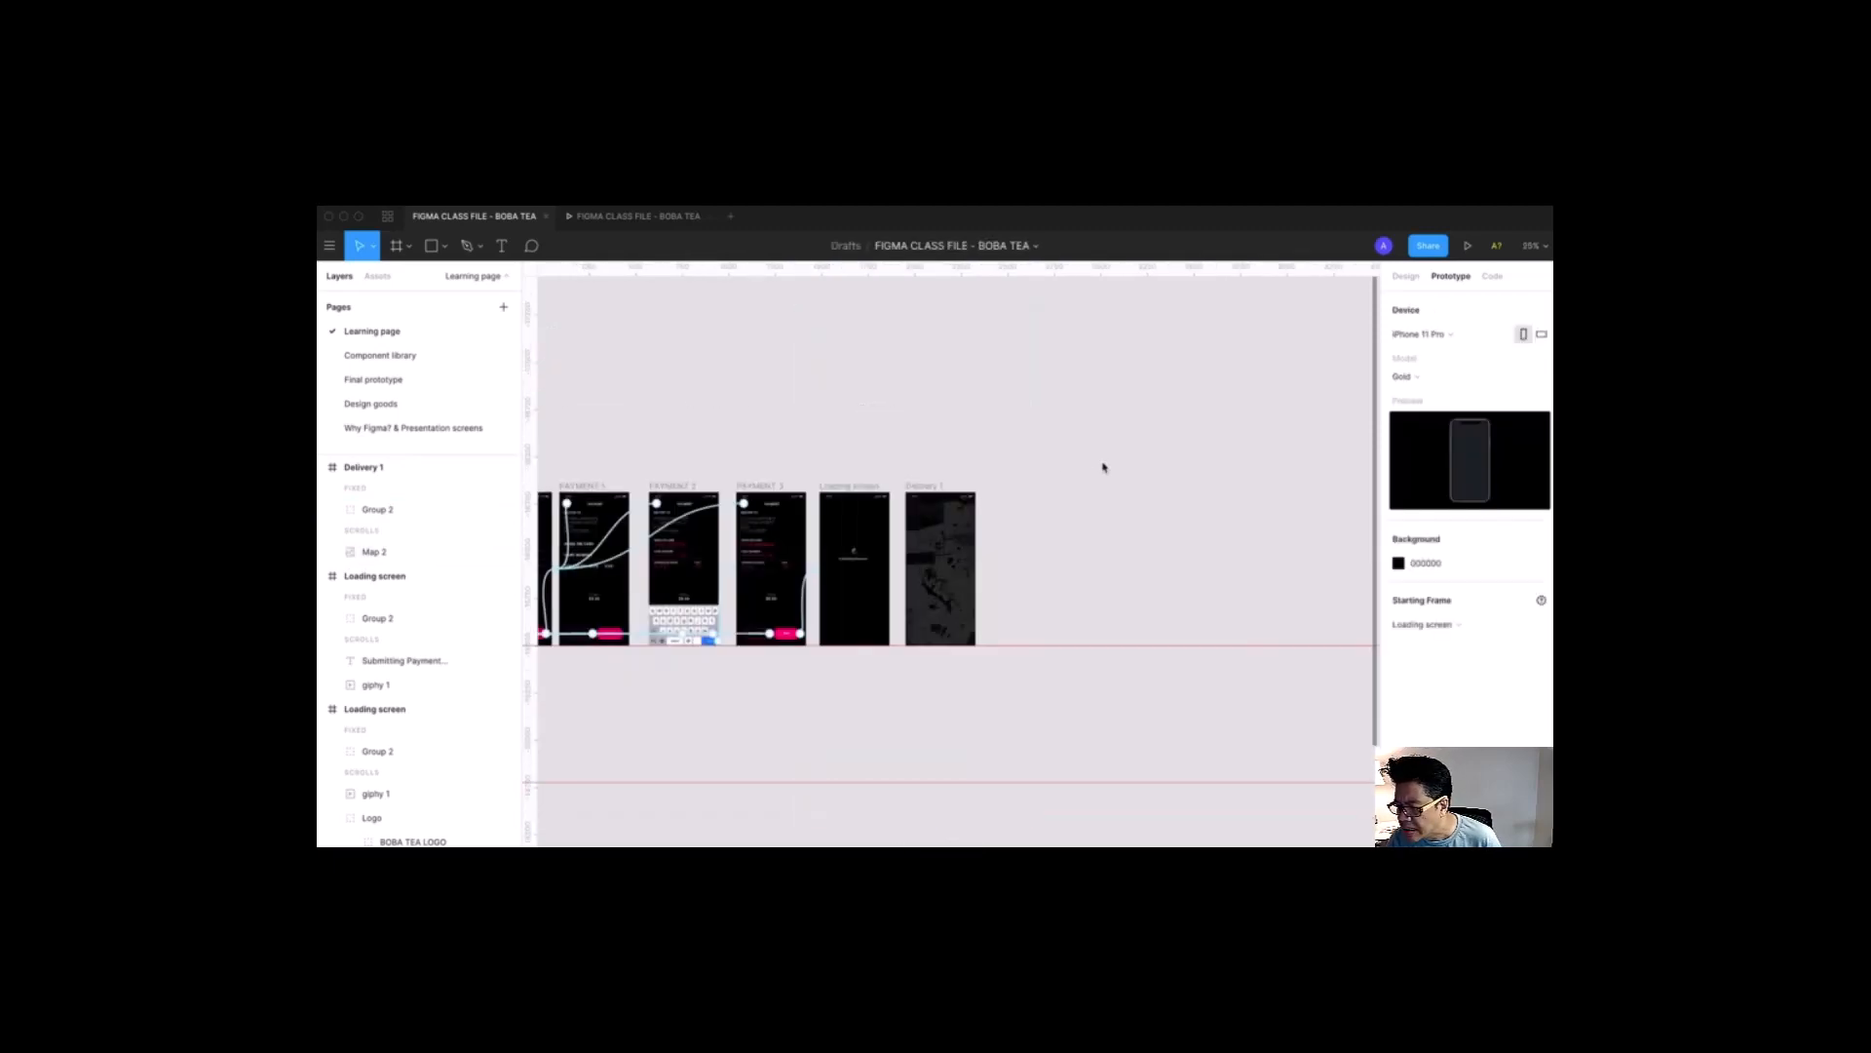
{"action": "scroll", "coordinate": [1073, 464], "scroll_direction": "left", "scroll_amount": 5}
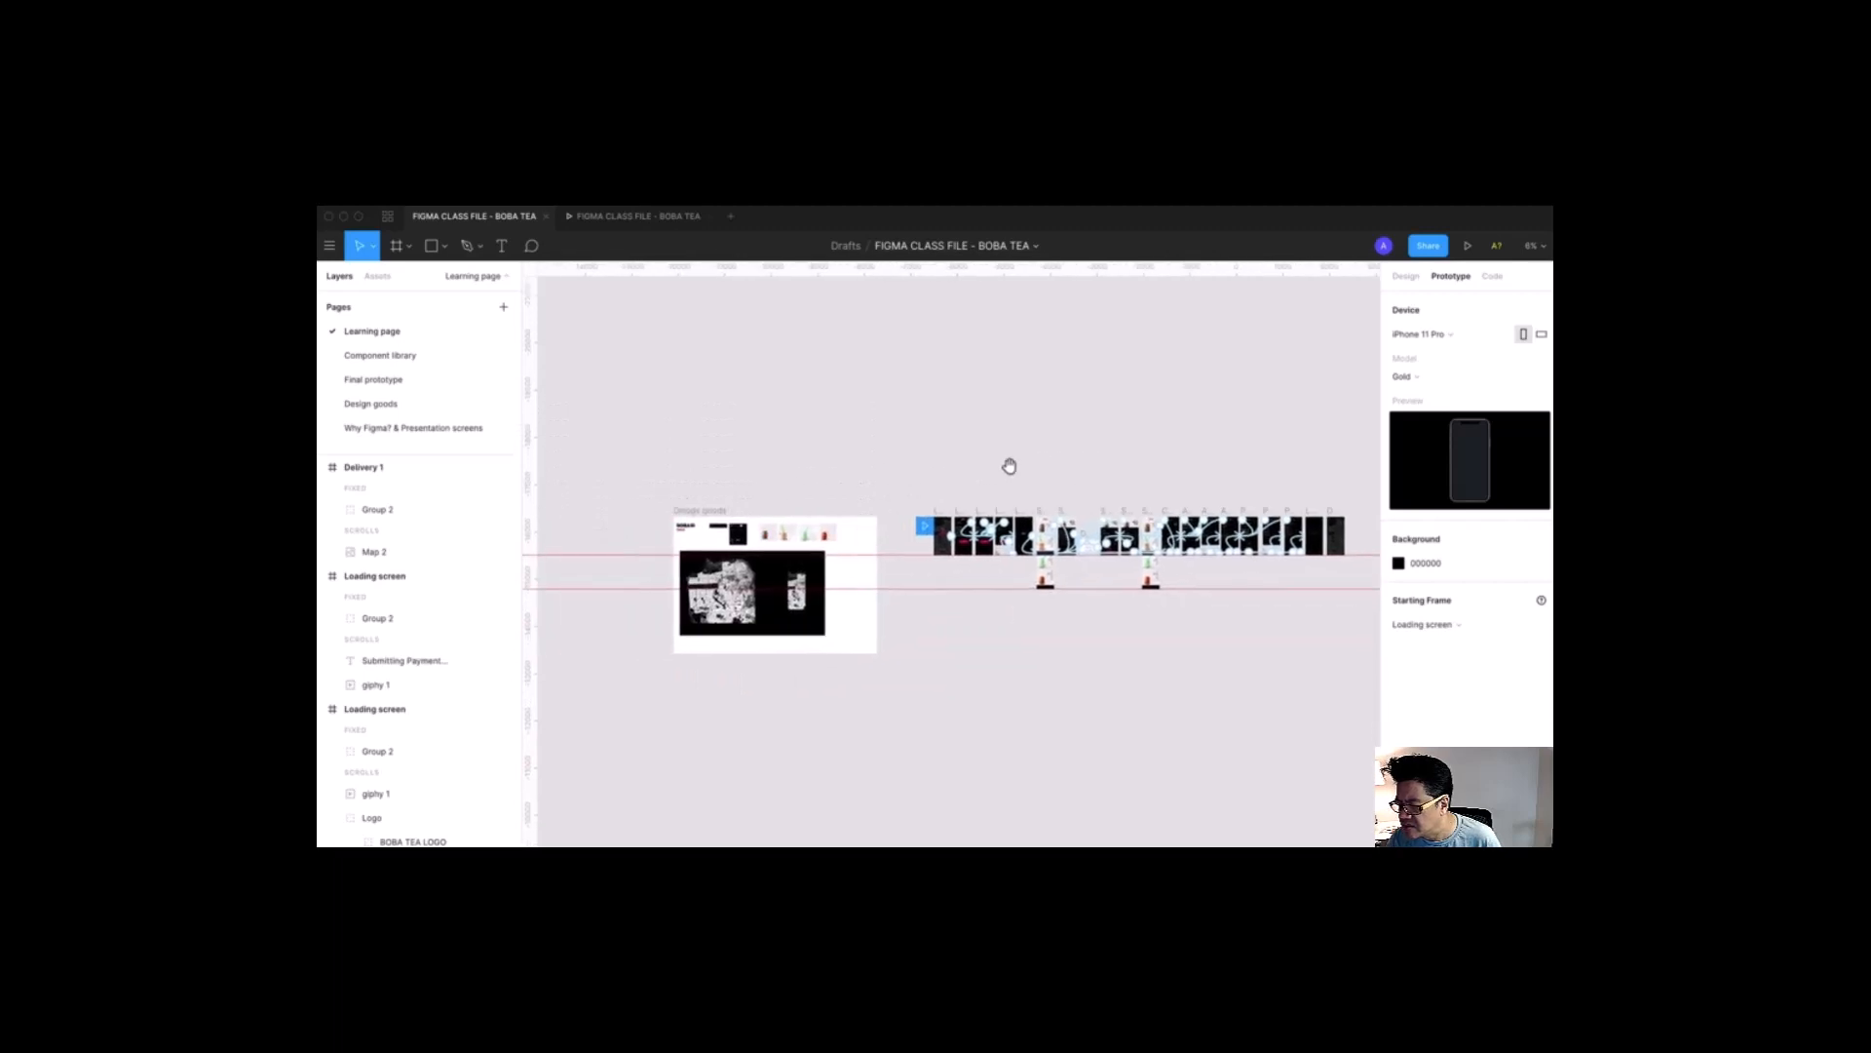
{"action": "scroll", "coordinate": [704, 544], "scroll_direction": "up", "scroll_amount": 5}
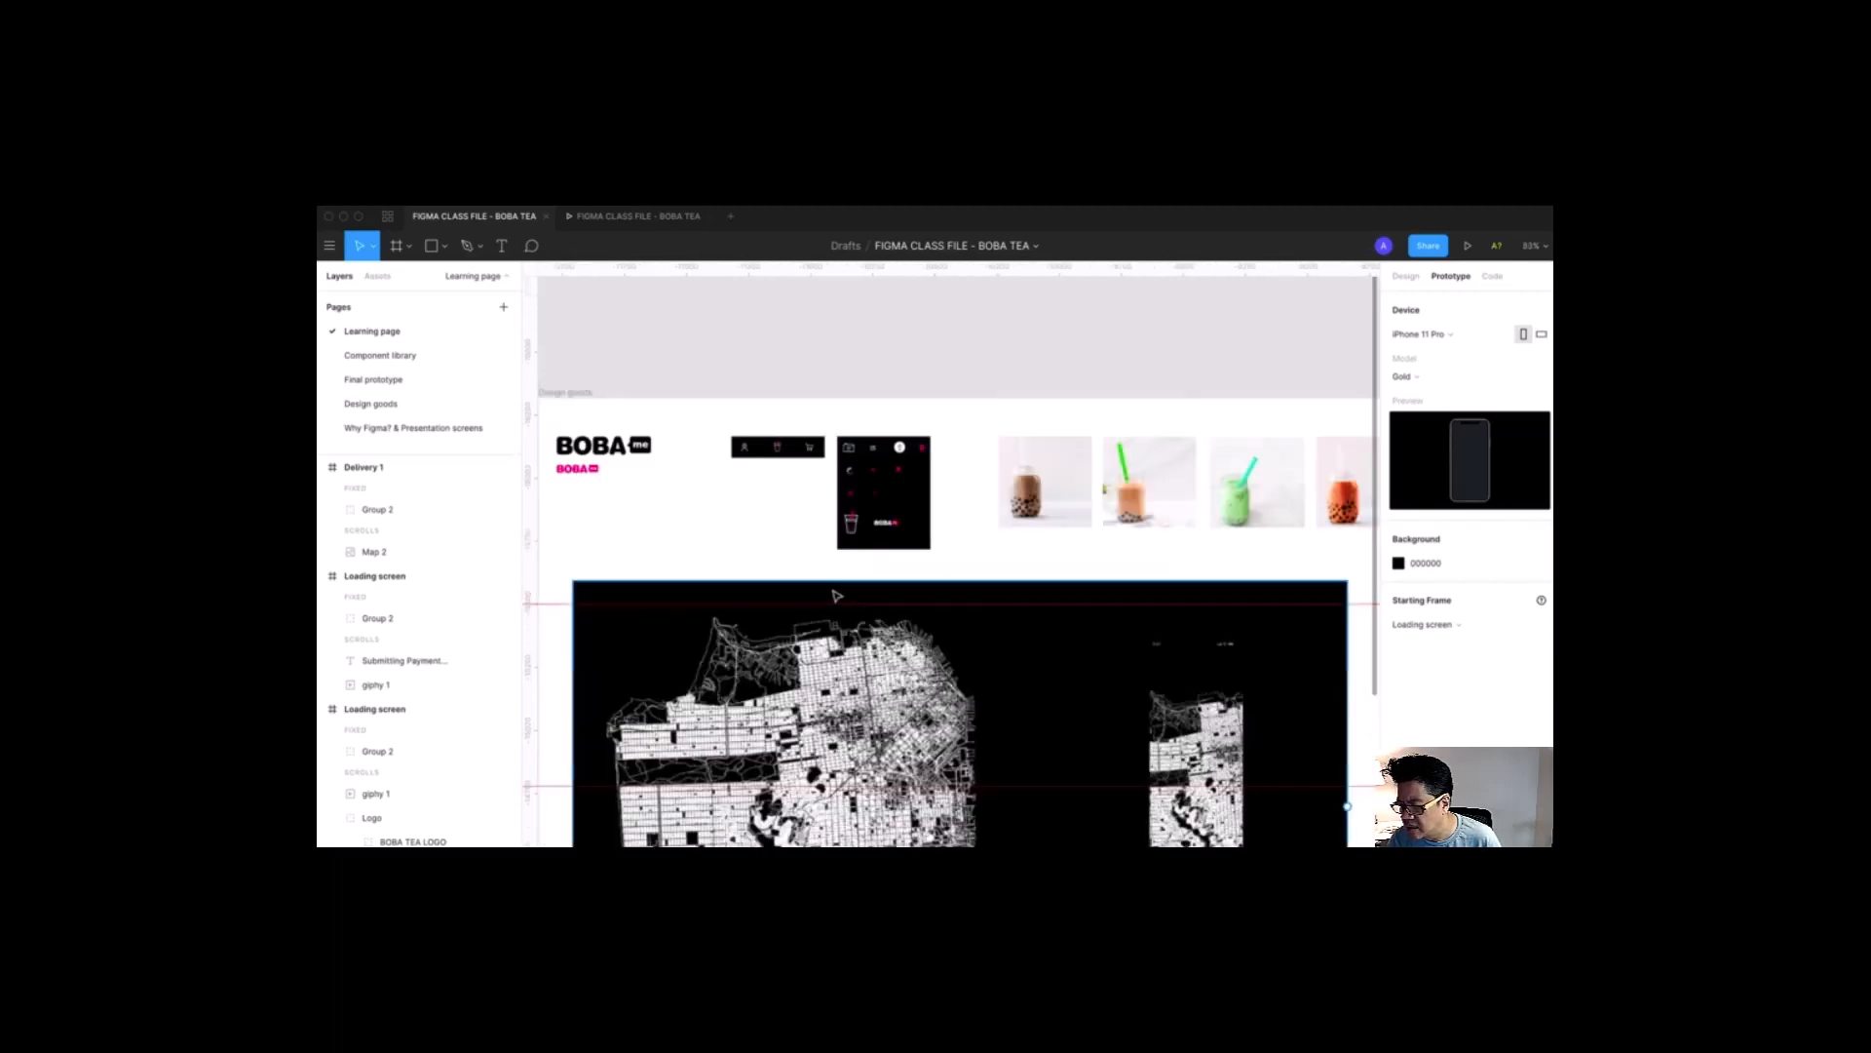
{"action": "left_click_drag", "start_coordinate": [960, 585], "coordinate": [973, 597]}
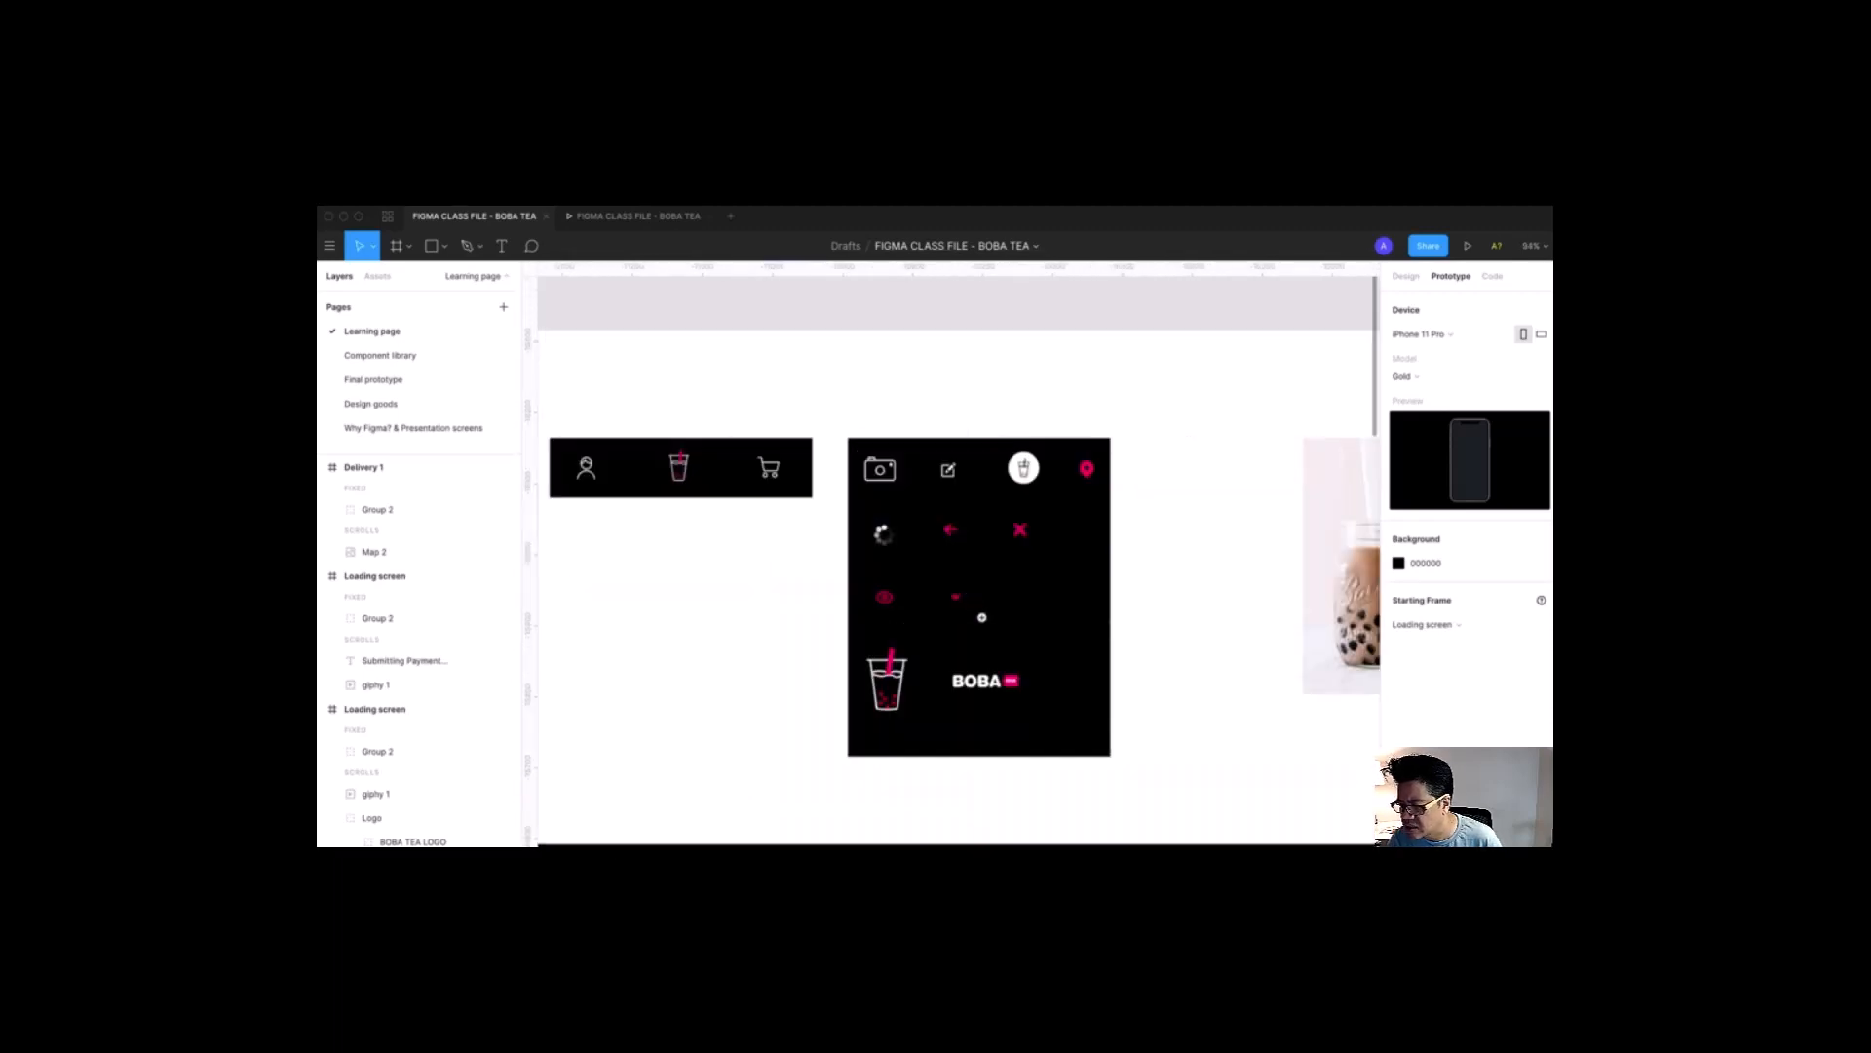
{"action": "left_click_drag", "start_coordinate": [780, 346], "coordinate": [1234, 739]}
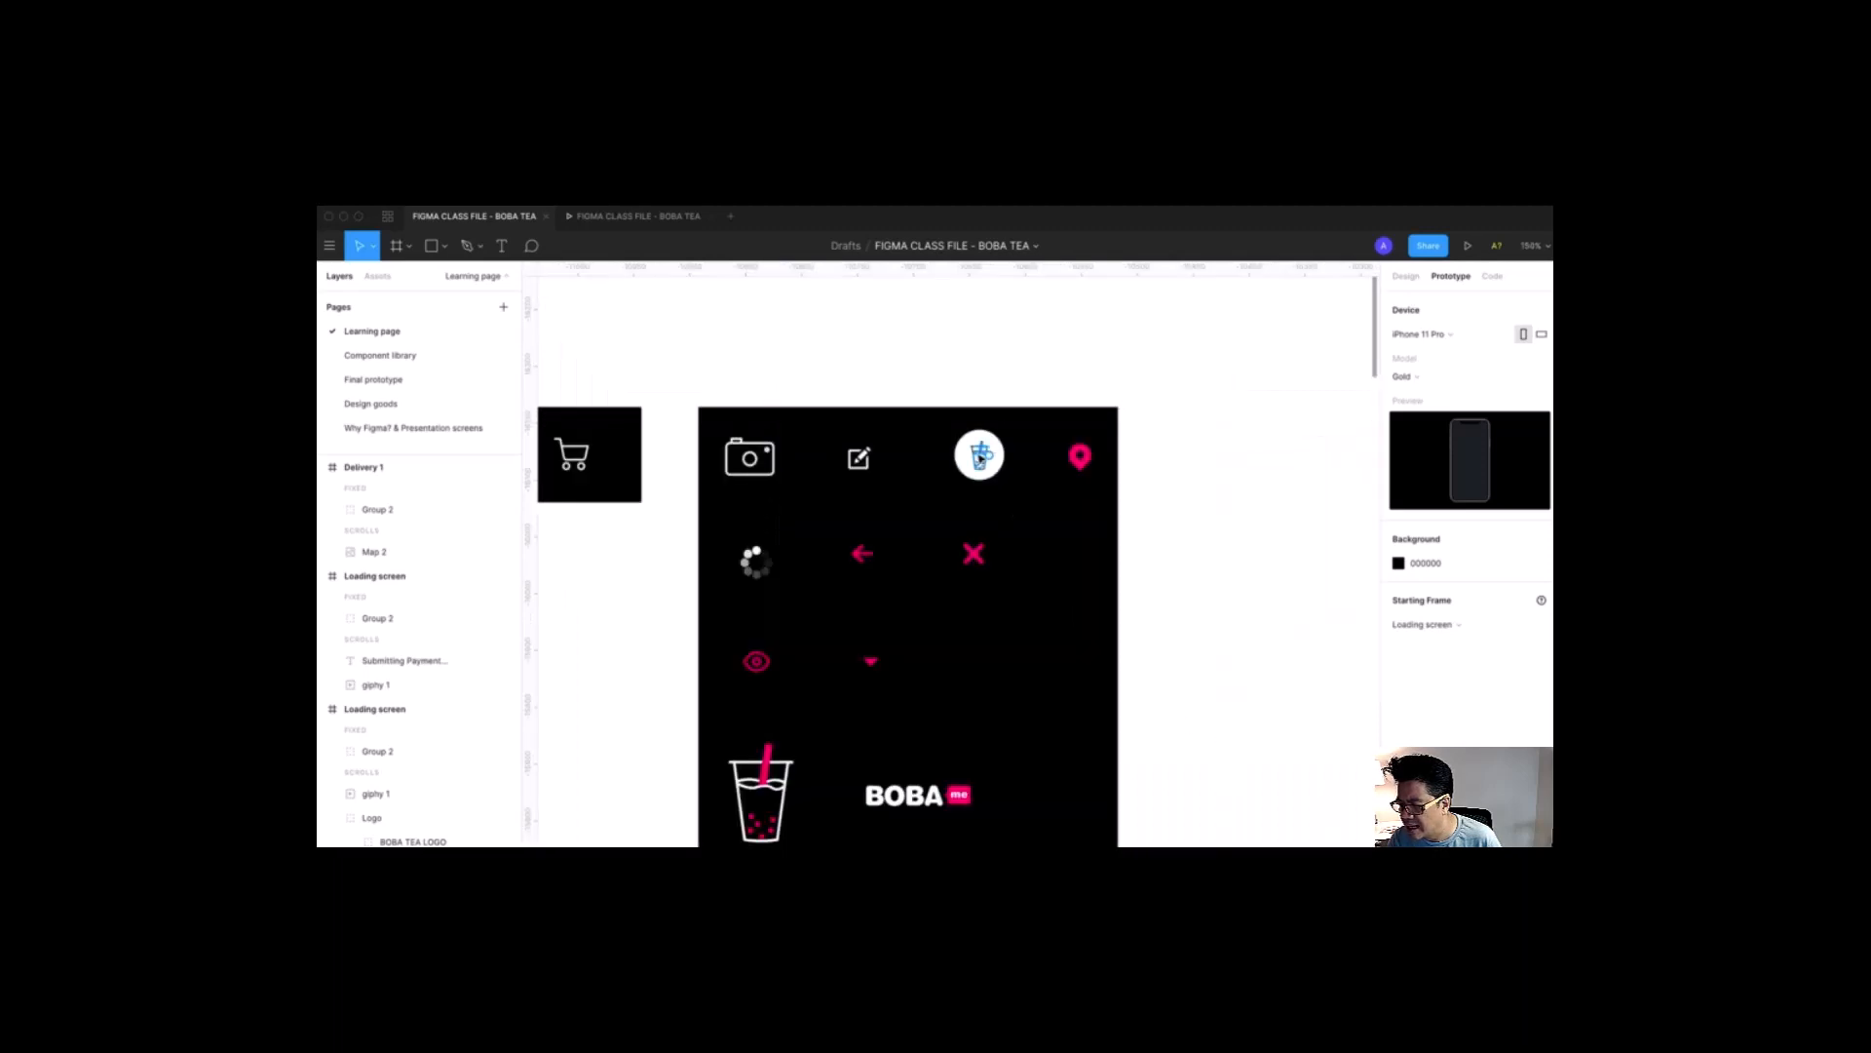
{"action": "left_click_drag", "start_coordinate": [921, 348], "coordinate": [1106, 672]}
{"action": "left_click", "coordinate": [1406, 276]}
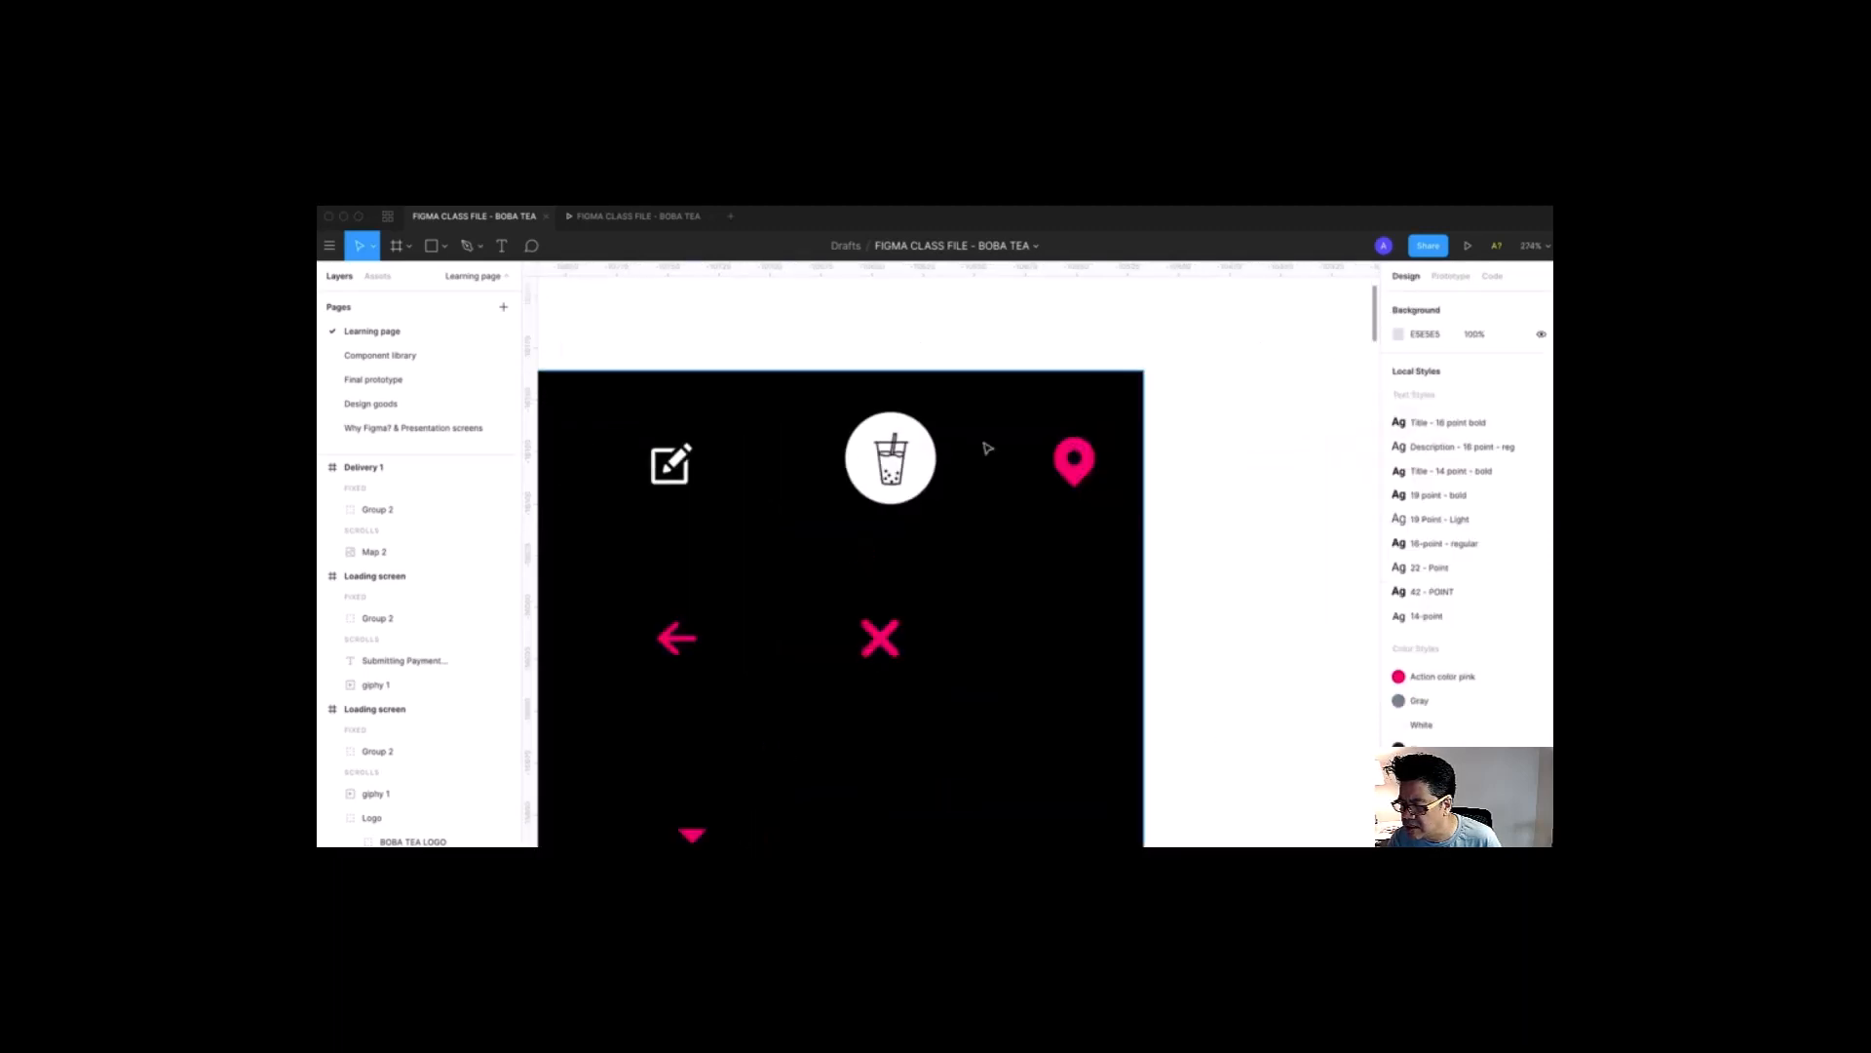
{"action": "left_click", "coordinate": [918, 458]}
{"action": "left_click", "coordinate": [893, 452], "text": "shift"}
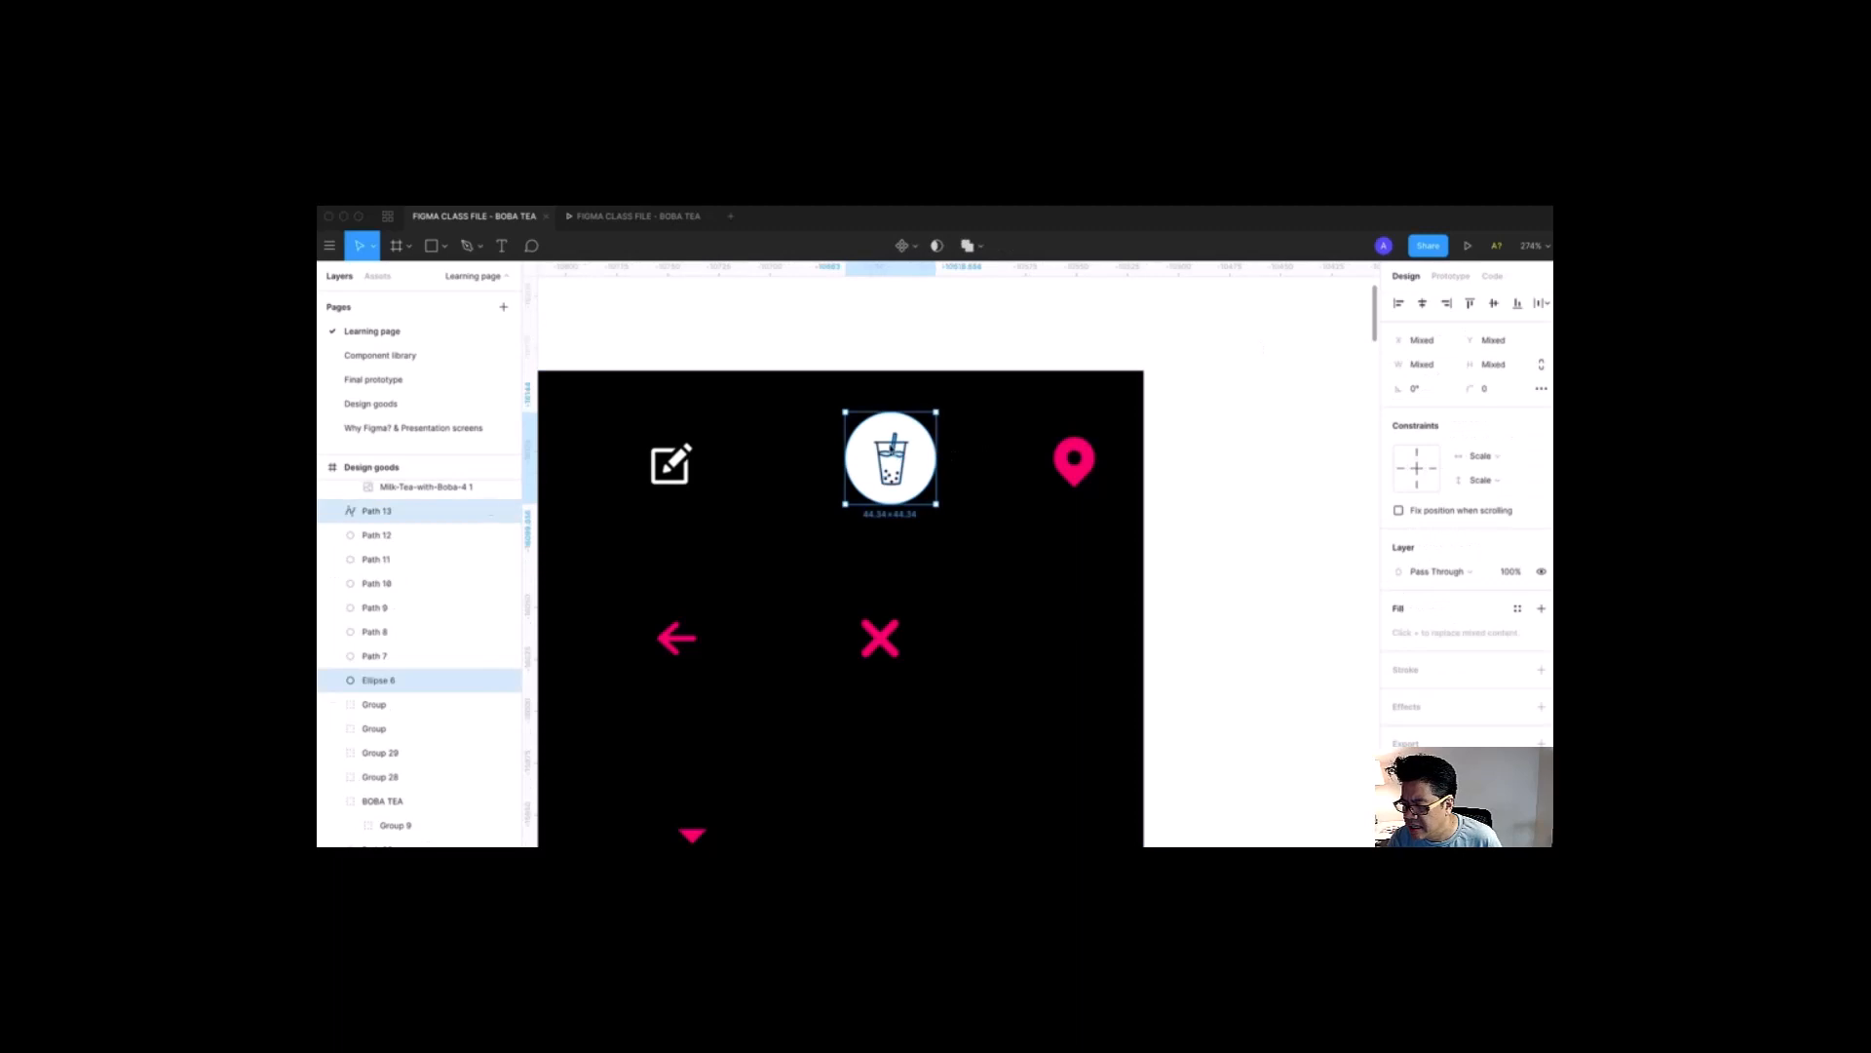
{"action": "left_click_drag", "start_coordinate": [847, 341], "coordinate": [940, 529]}
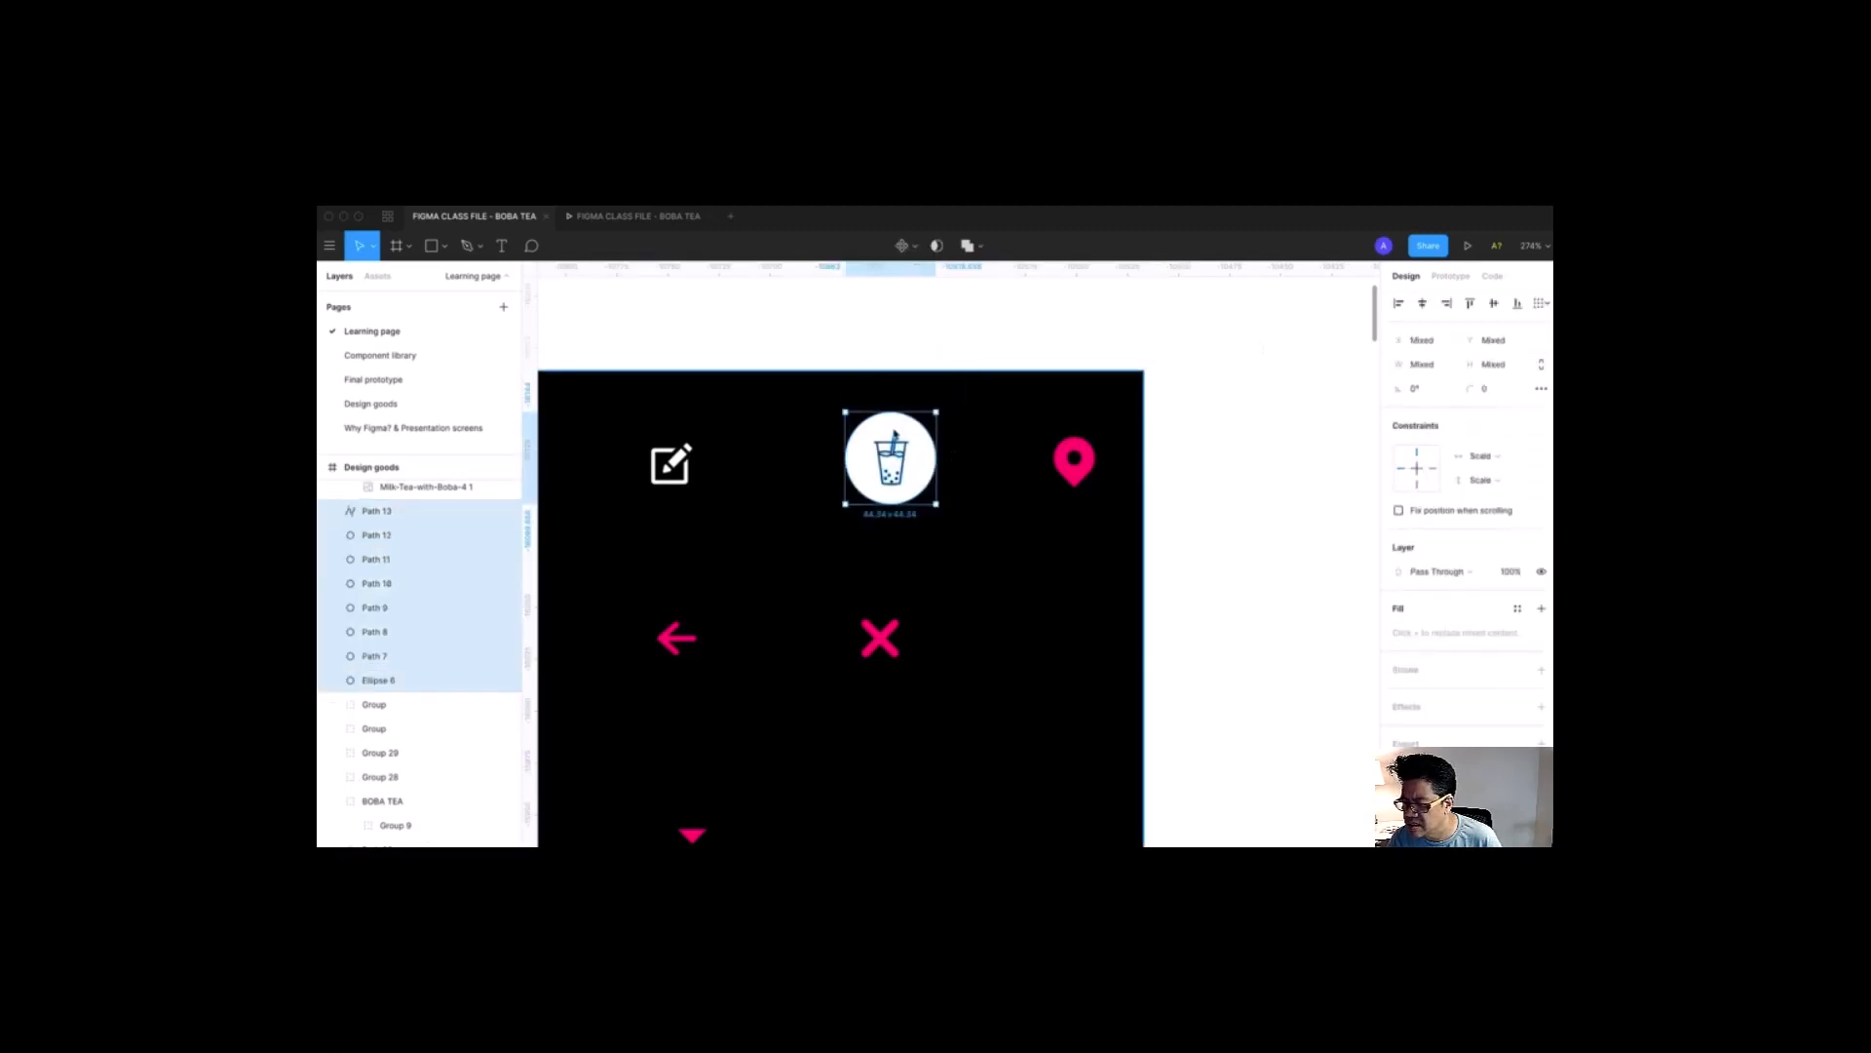
{"action": "key", "text": "ctrl+g"}
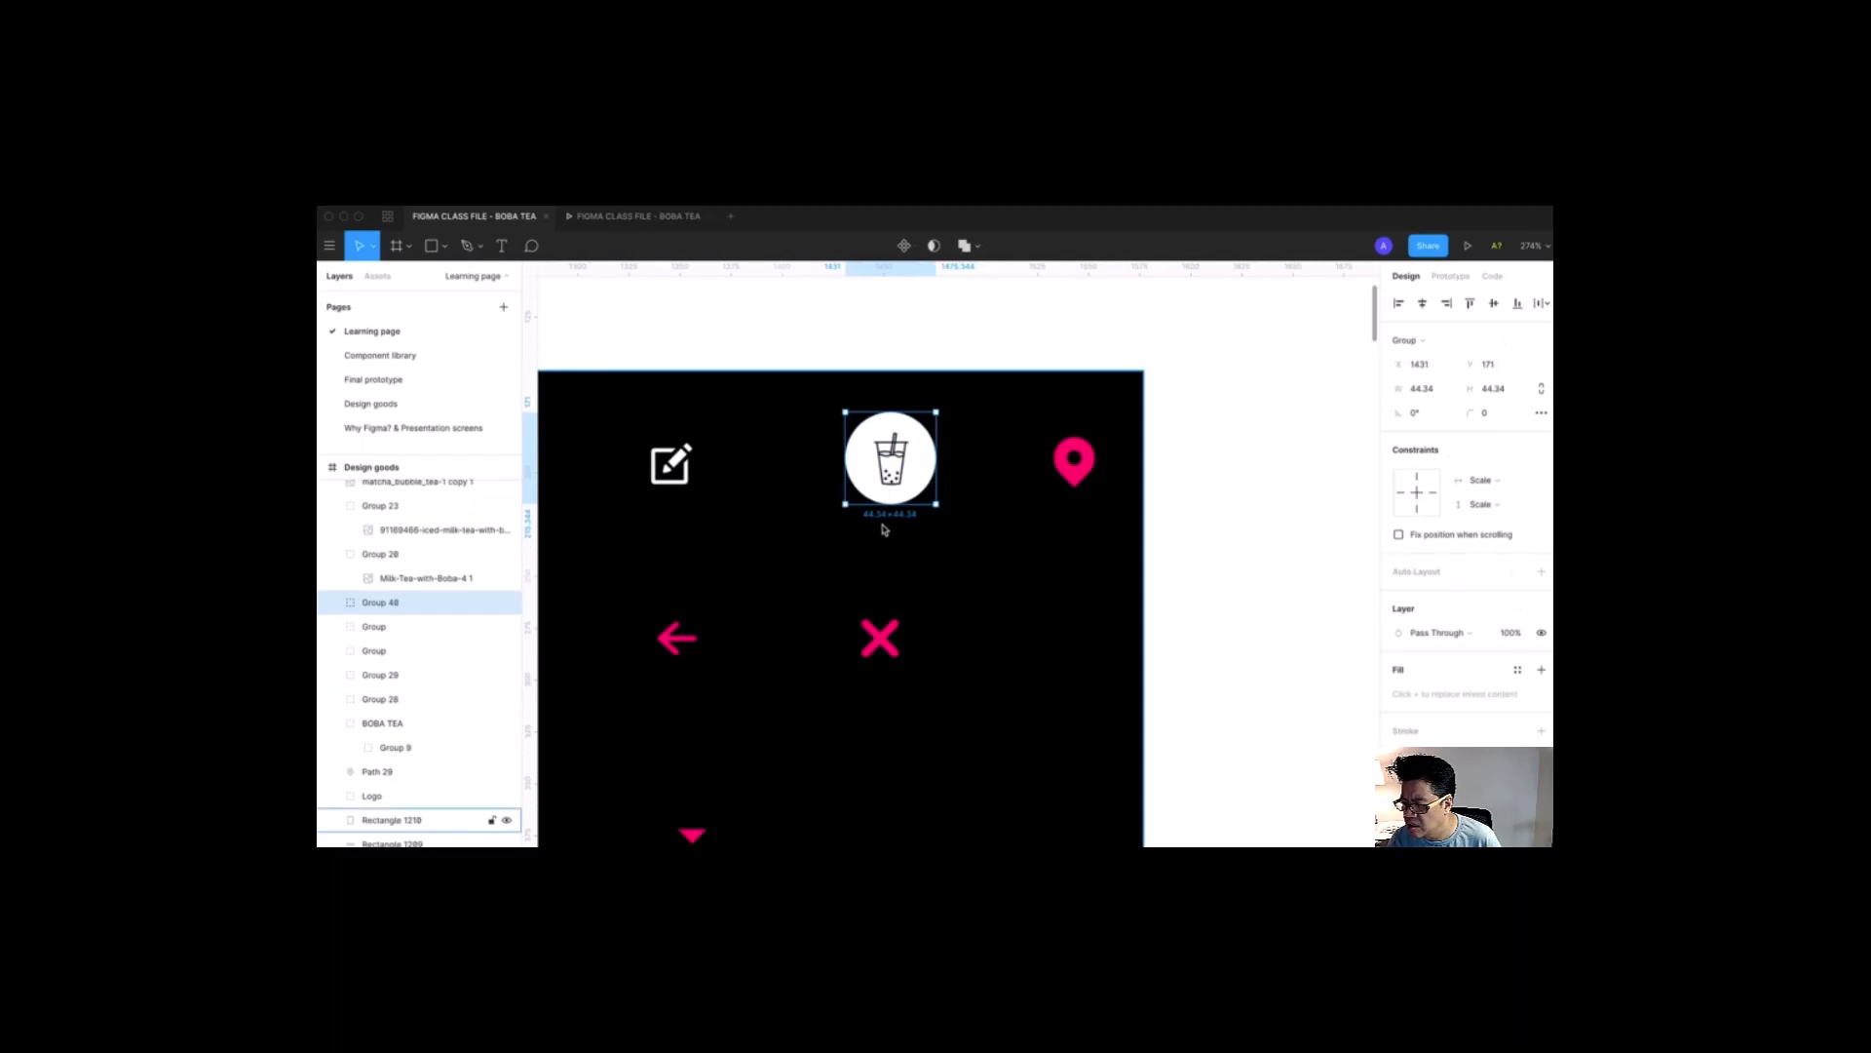
Step: Copy the grouped round cup icon and paste it into the Delivery 1 frame
{"action": "key", "text": "shift+0"}
{"action": "scroll", "coordinate": [885, 529], "scroll_direction": "down", "scroll_amount": 10}
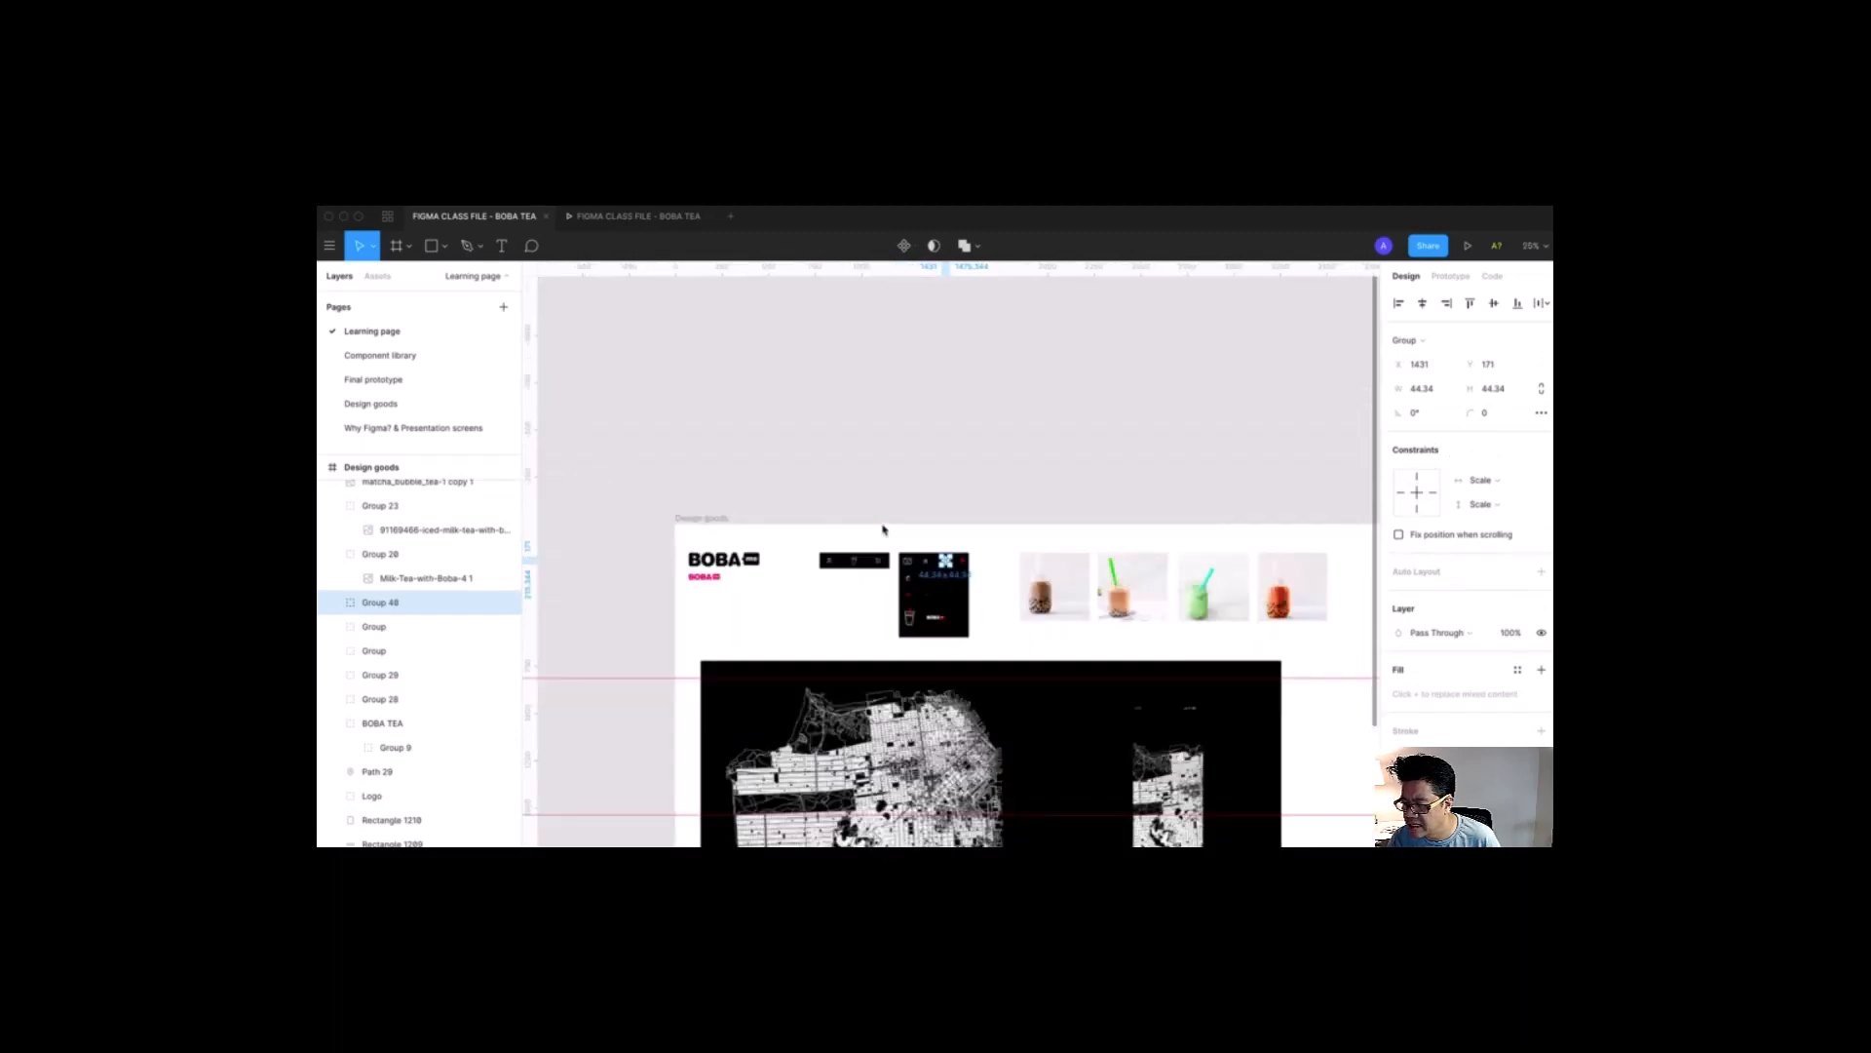
{"action": "scroll", "coordinate": [848, 488], "scroll_direction": "right", "scroll_amount": 6}
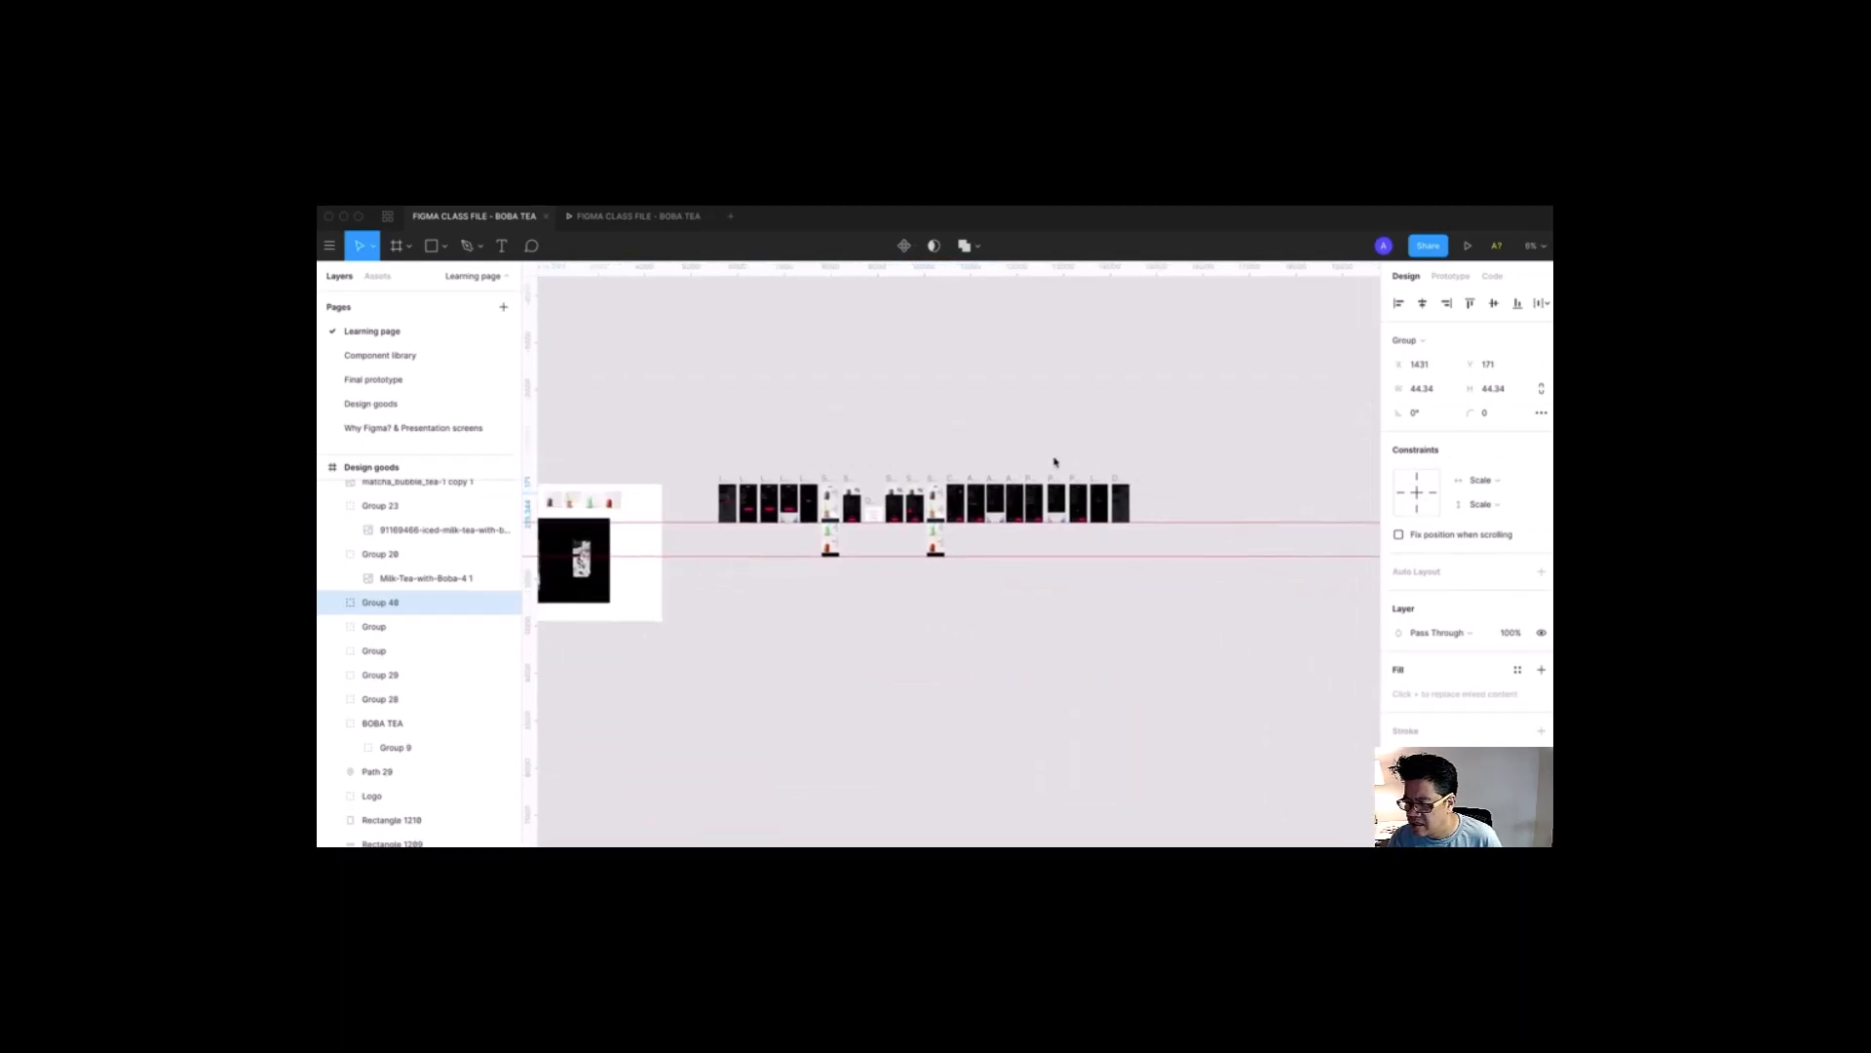
{"action": "scroll", "coordinate": [1131, 536], "scroll_direction": "up", "scroll_amount": 5}
{"action": "left_click_drag", "start_coordinate": [990, 421], "coordinate": [1175, 741]}
{"action": "left_click", "coordinate": [839, 314]}
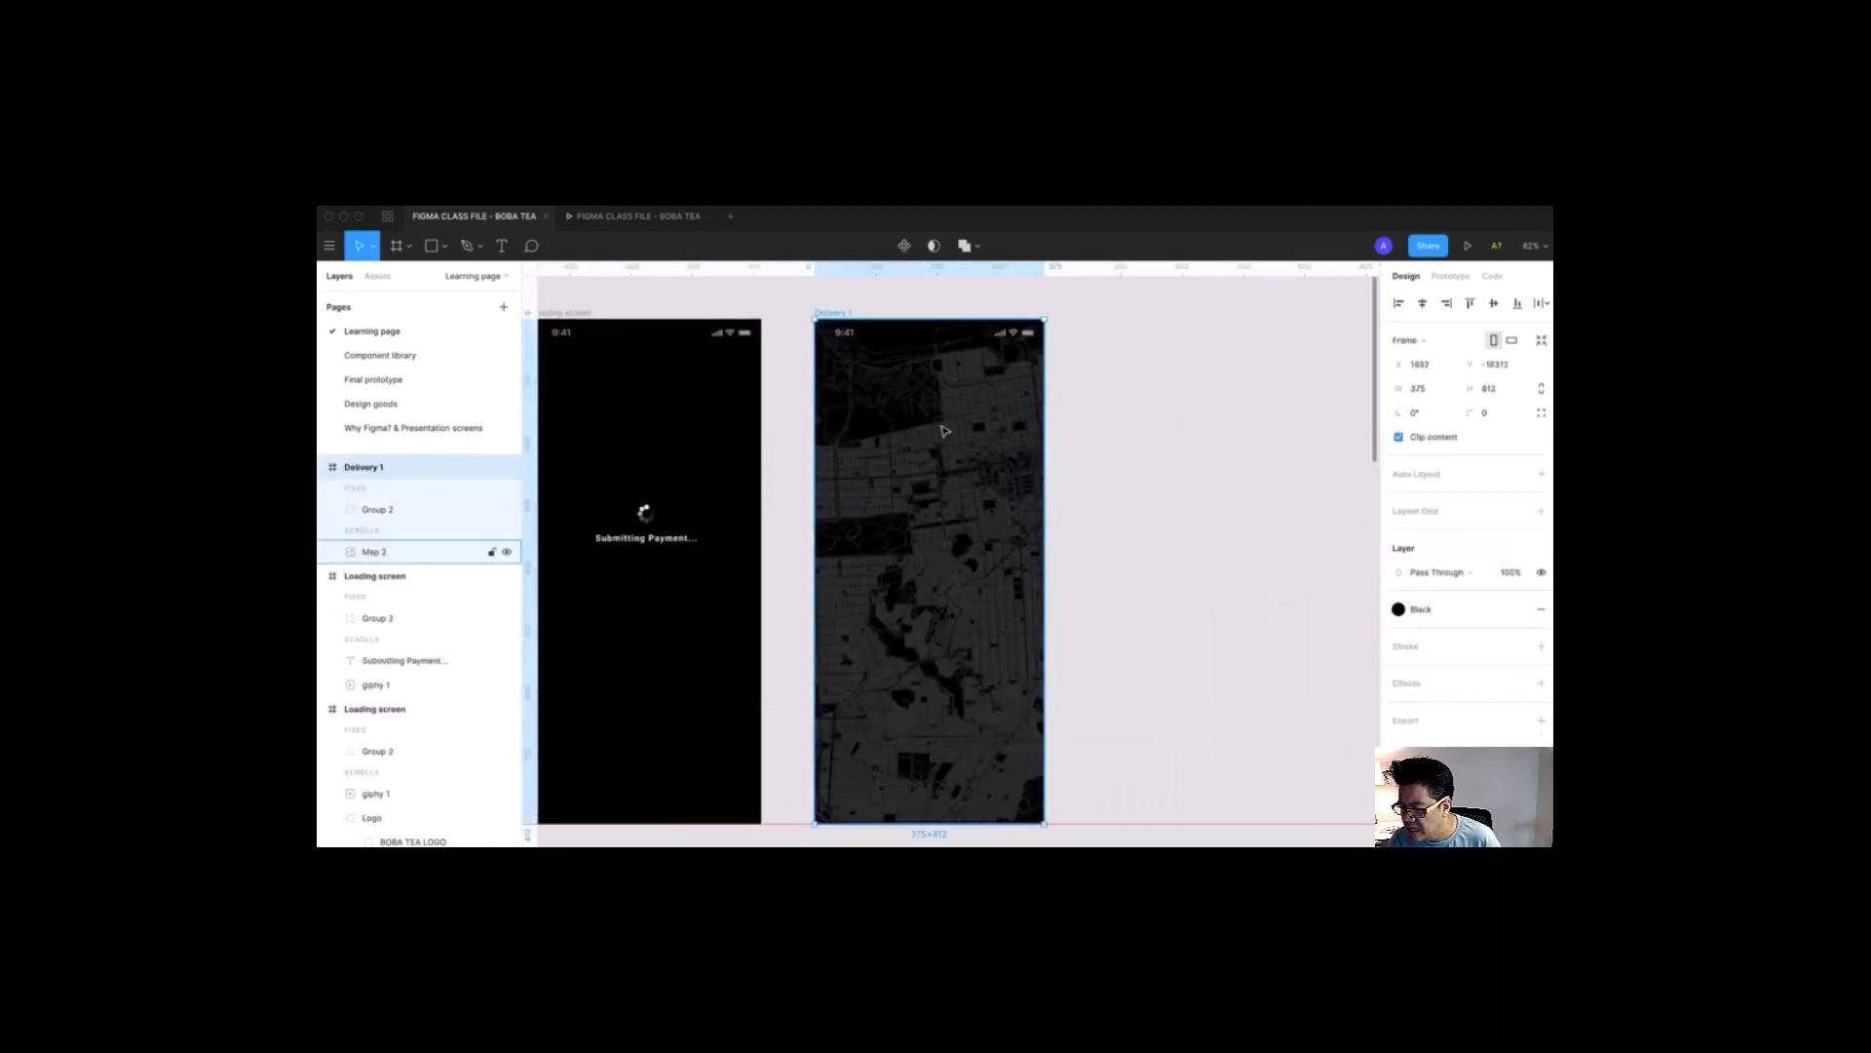
{"action": "key", "text": "super+v"}
Step: Move the cup icon up to the upper middle of the Delivery 1 map, at about X 178, Y 184
{"action": "key", "text": "z"}
{"action": "left_click_drag", "start_coordinate": [755, 310], "coordinate": [1175, 733]}
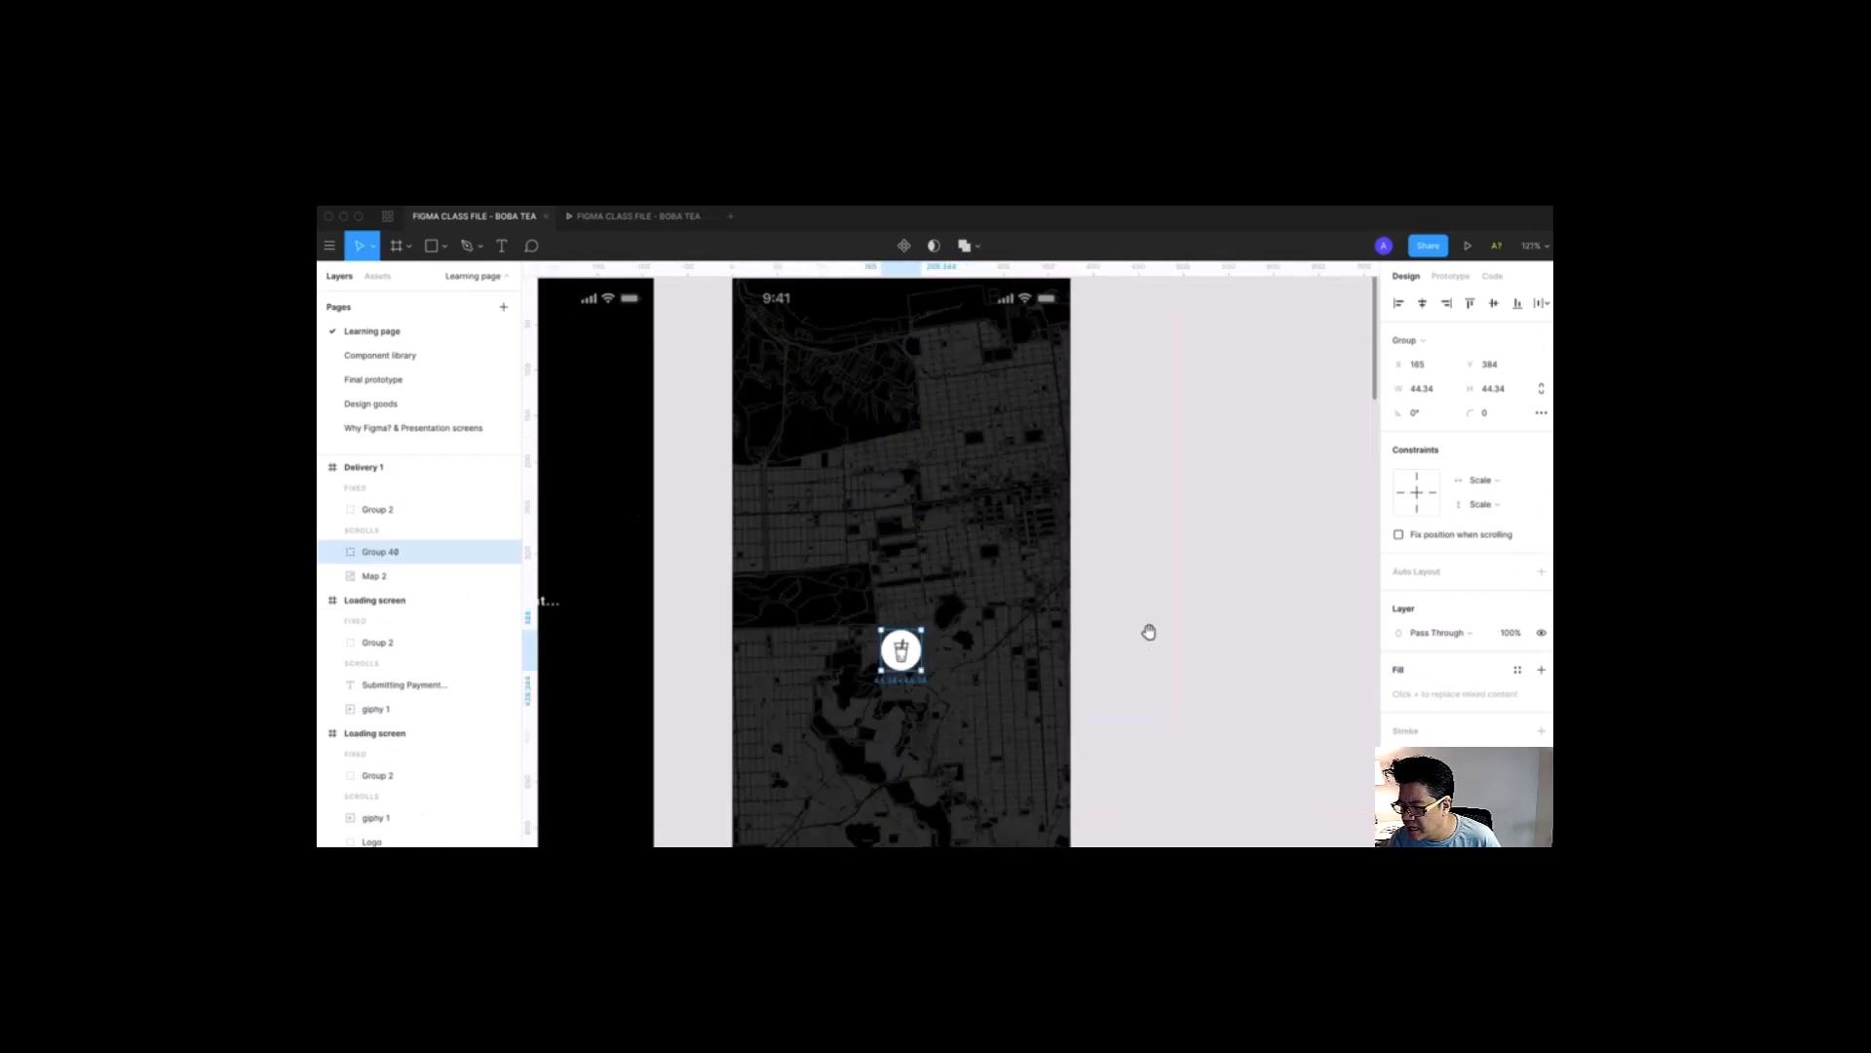
{"action": "scroll", "coordinate": [1149, 627], "scroll_direction": "left", "scroll_amount": 2}
{"action": "left_click_drag", "start_coordinate": [954, 656], "coordinate": [966, 473]}
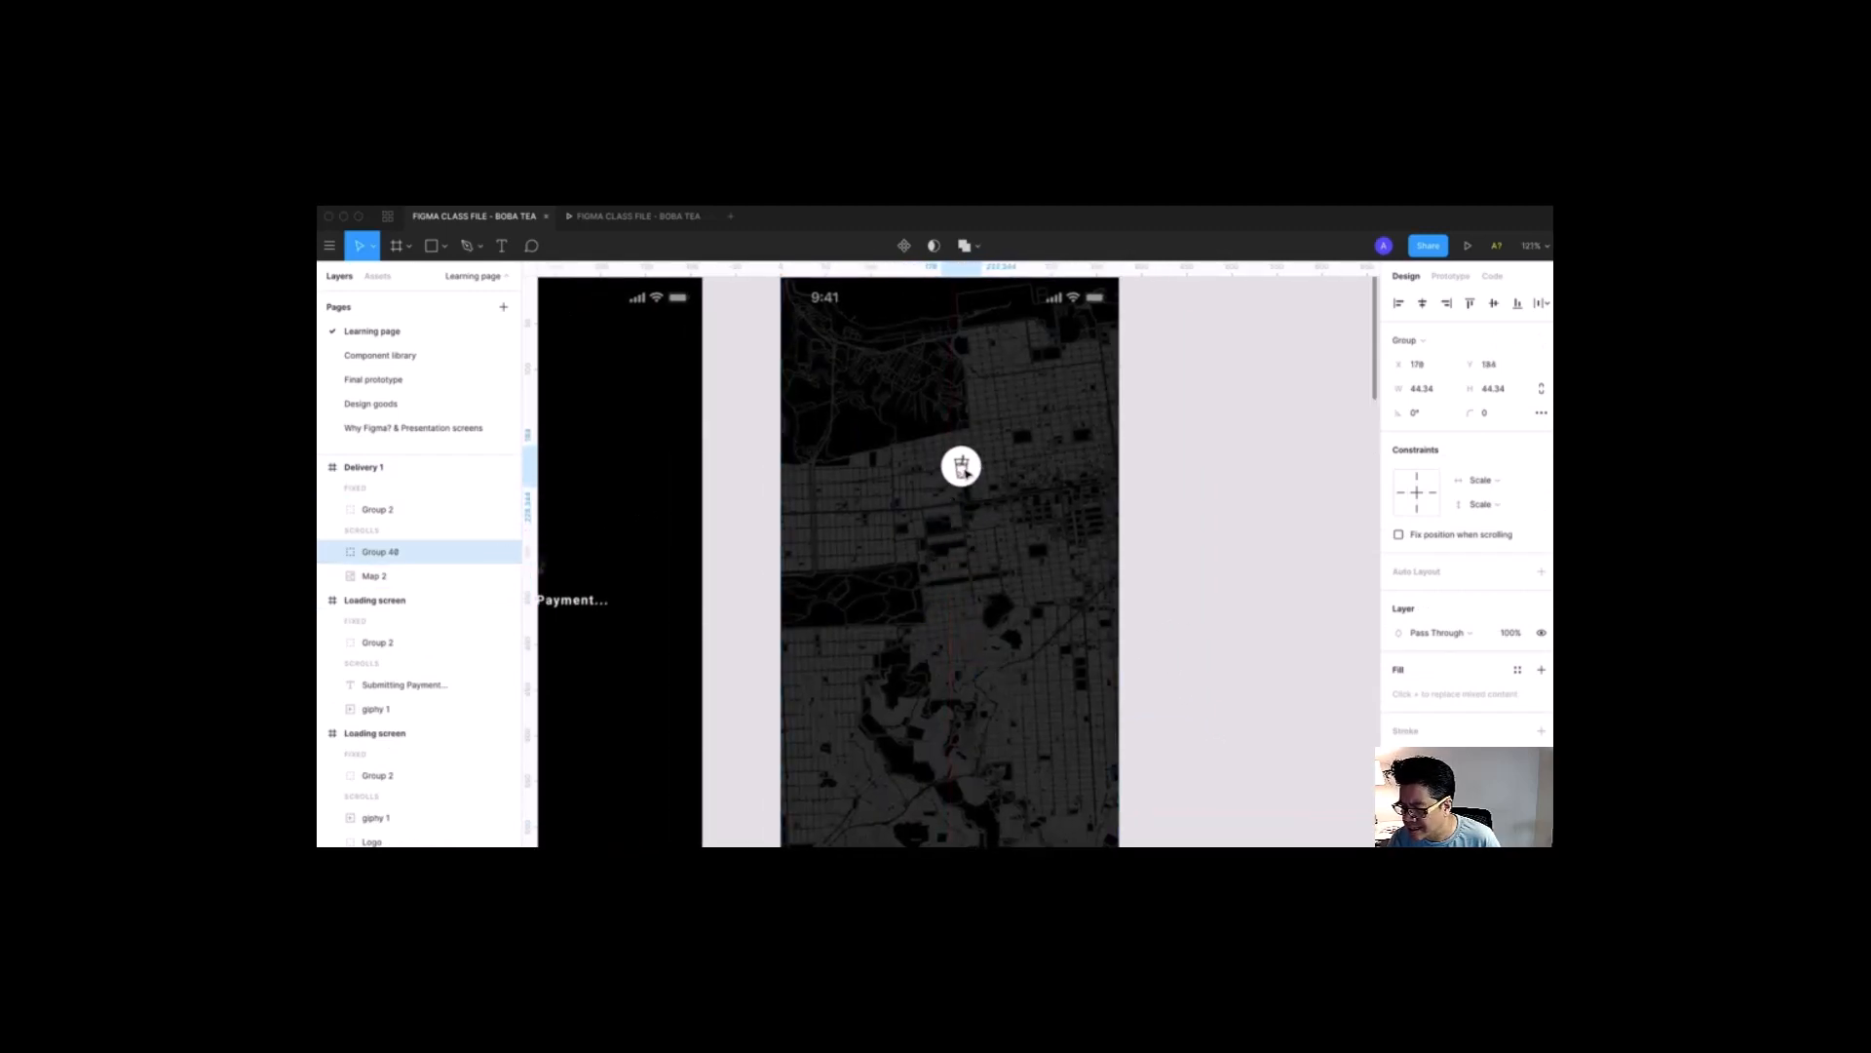
{"action": "left_click", "coordinate": [1220, 553]}
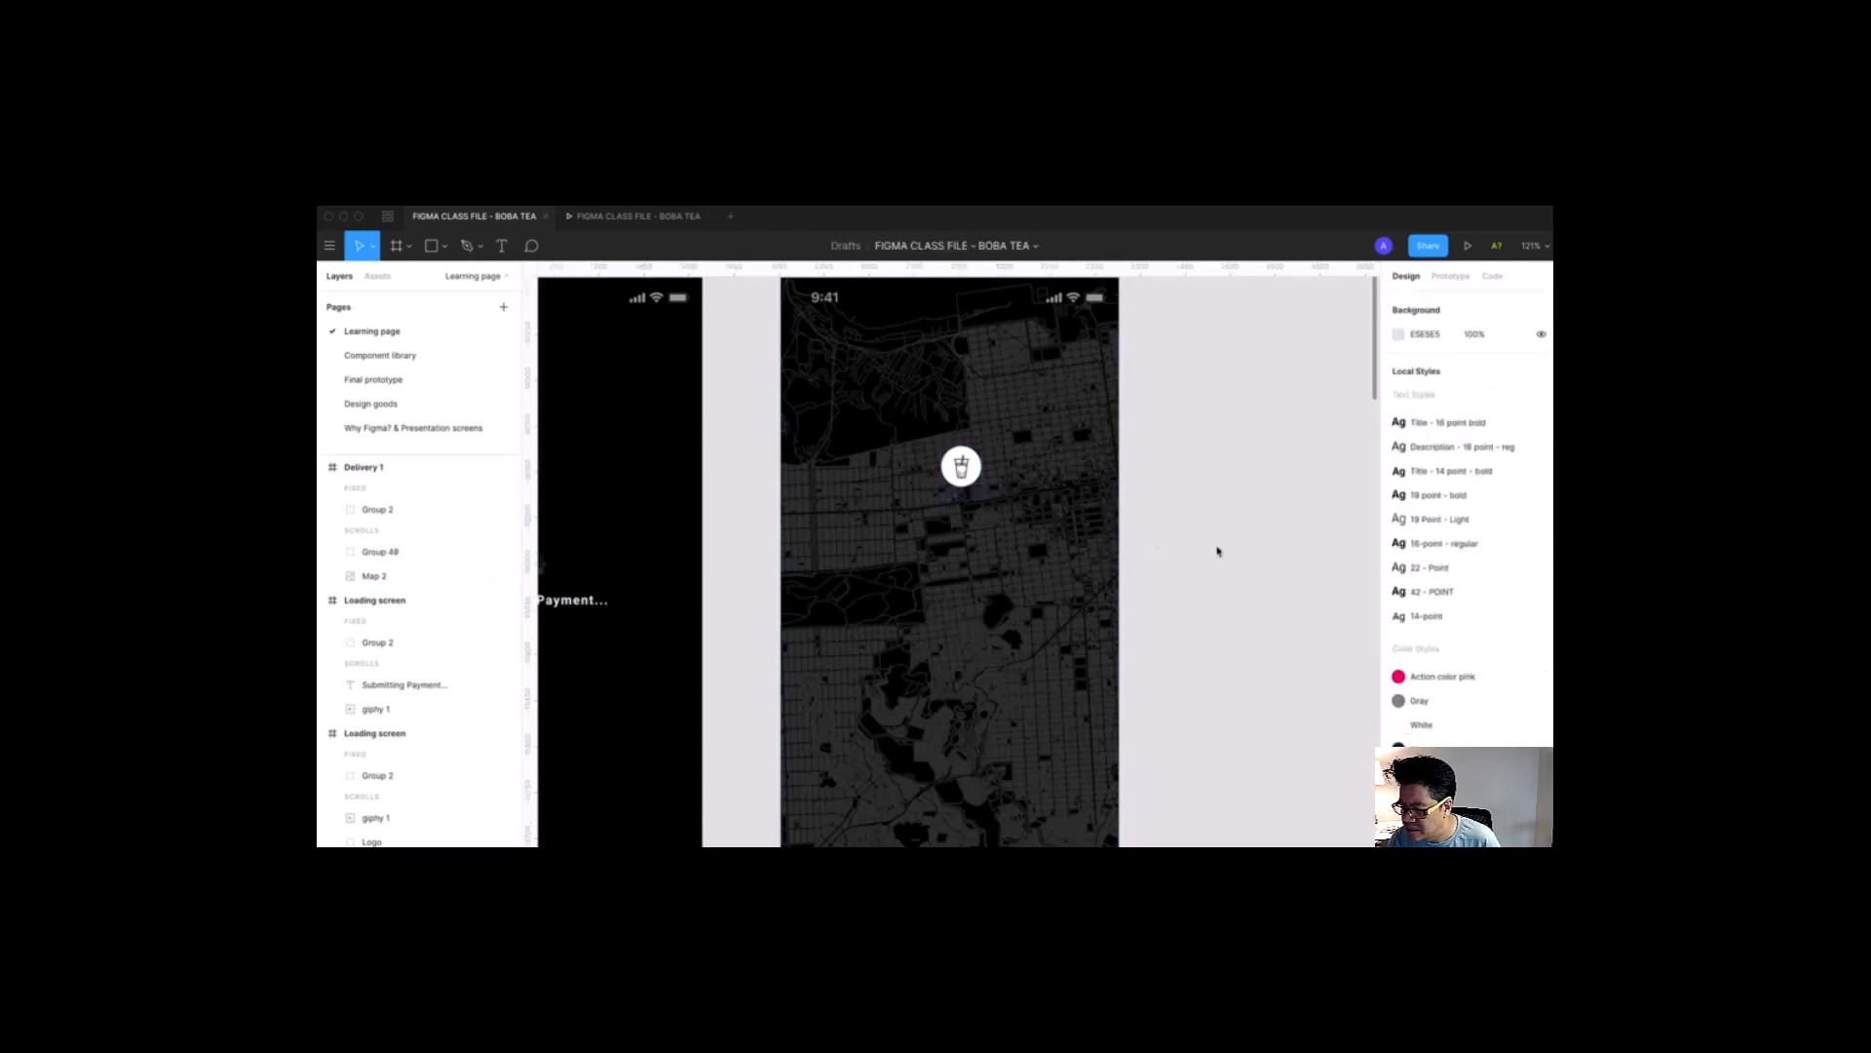
{"action": "scroll", "coordinate": [1218, 551], "scroll_direction": "down", "scroll_amount": 10}
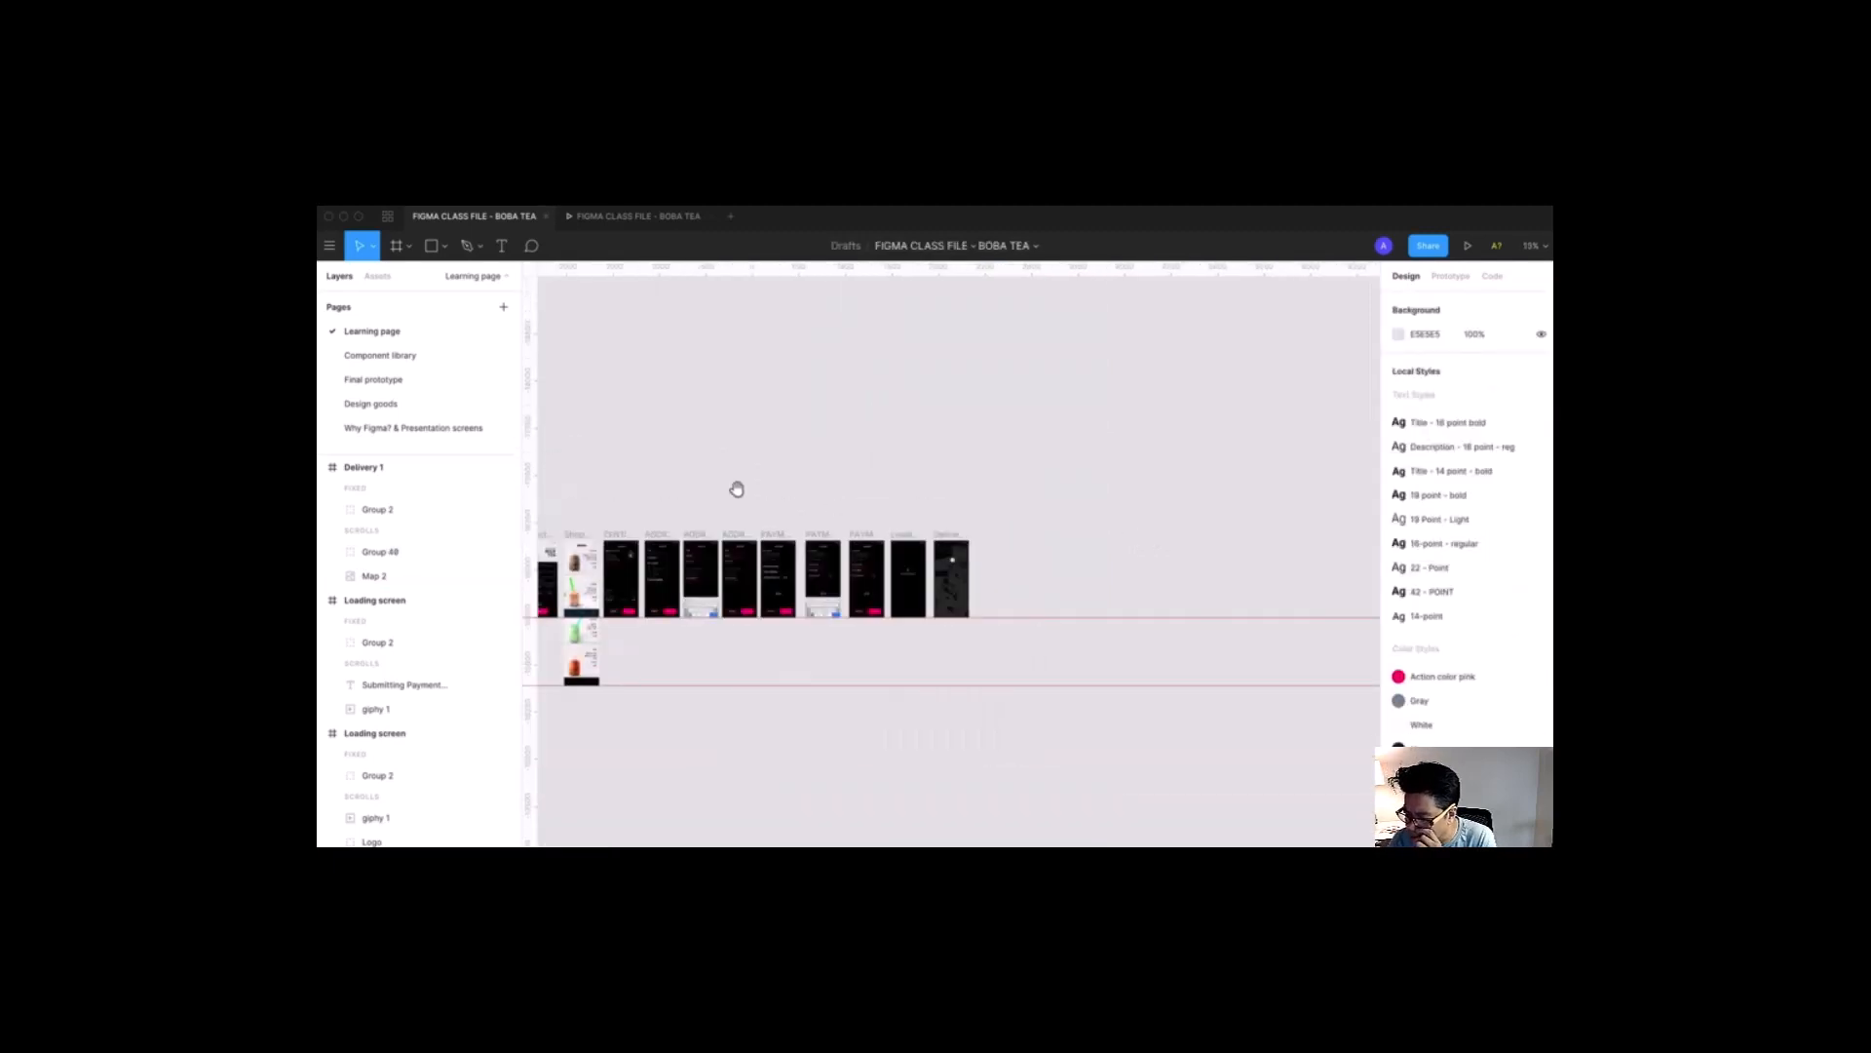
{"action": "left_click_drag", "start_coordinate": [845, 486], "coordinate": [1169, 469]}
{"action": "left_click_drag", "start_coordinate": [940, 506], "coordinate": [1023, 497]}
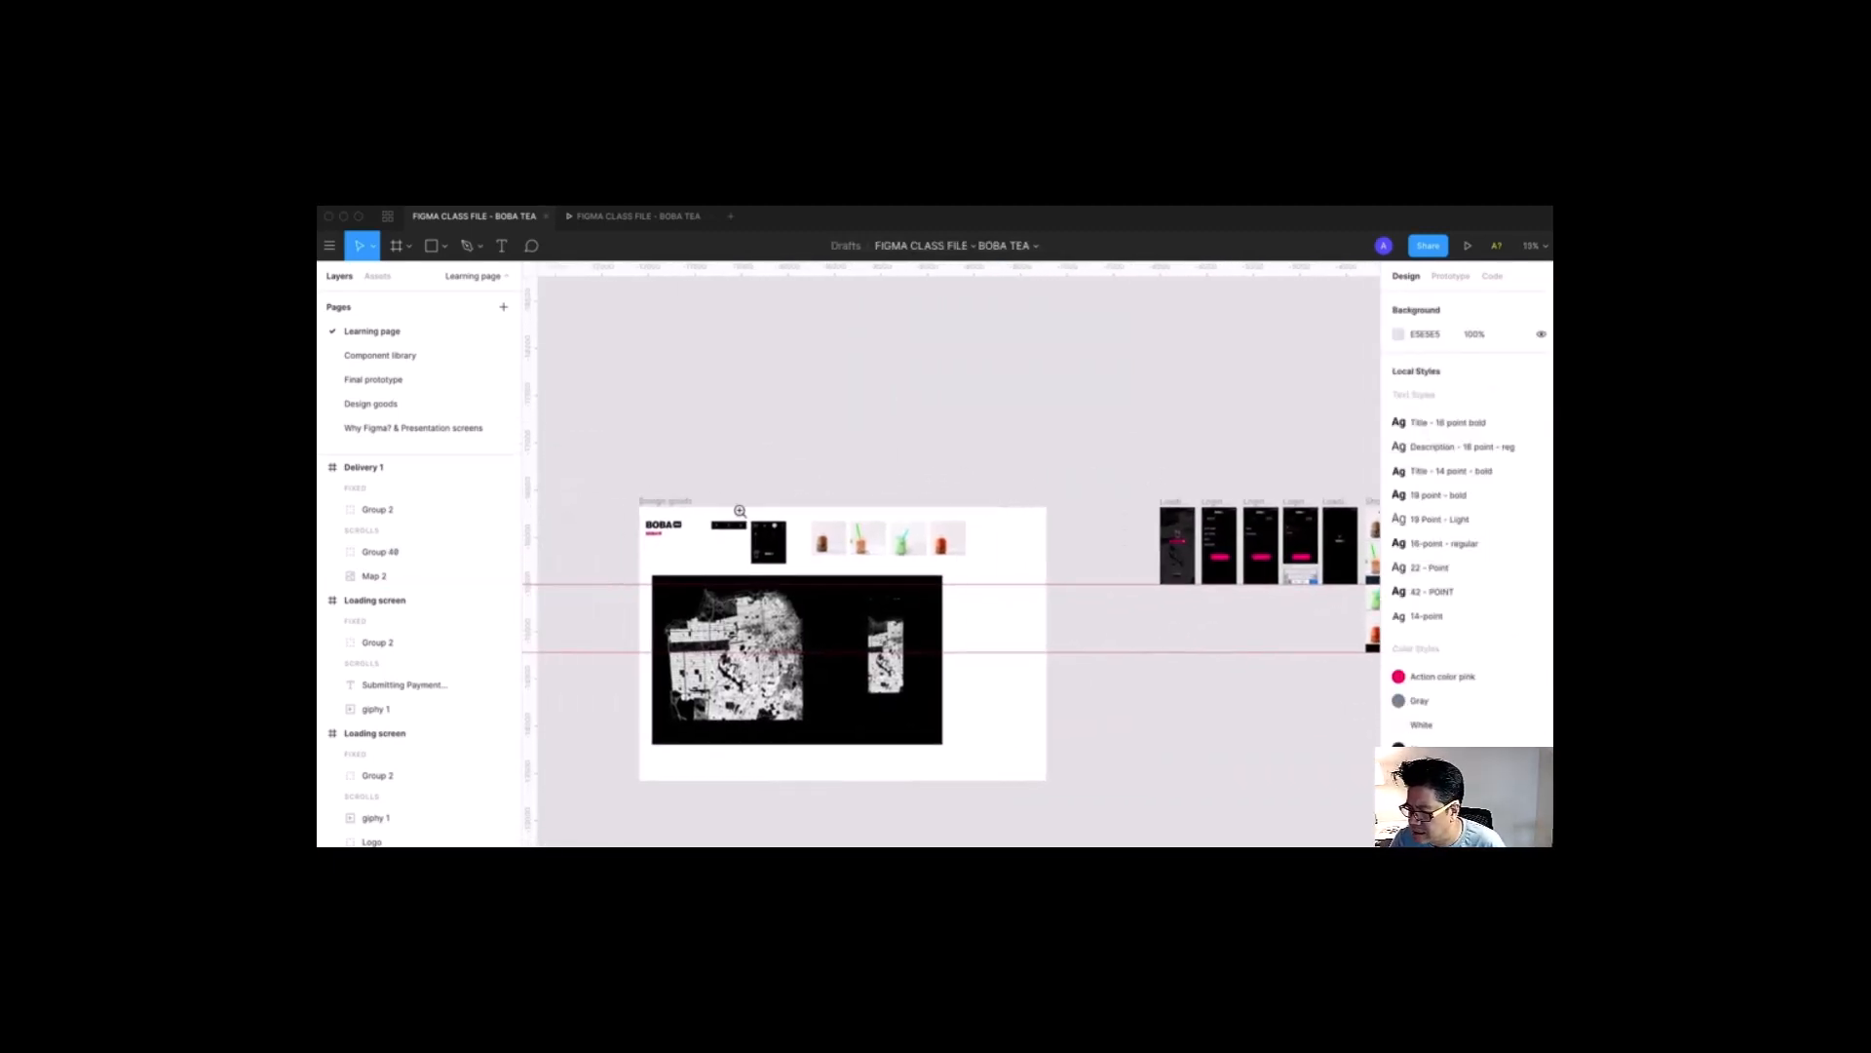
{"action": "left_click_drag", "start_coordinate": [741, 512], "coordinate": [772, 560]}
Step: Switch to the Noun Project page in the browser and search for "Map icon"
{"action": "key", "text": "super+Tab"}
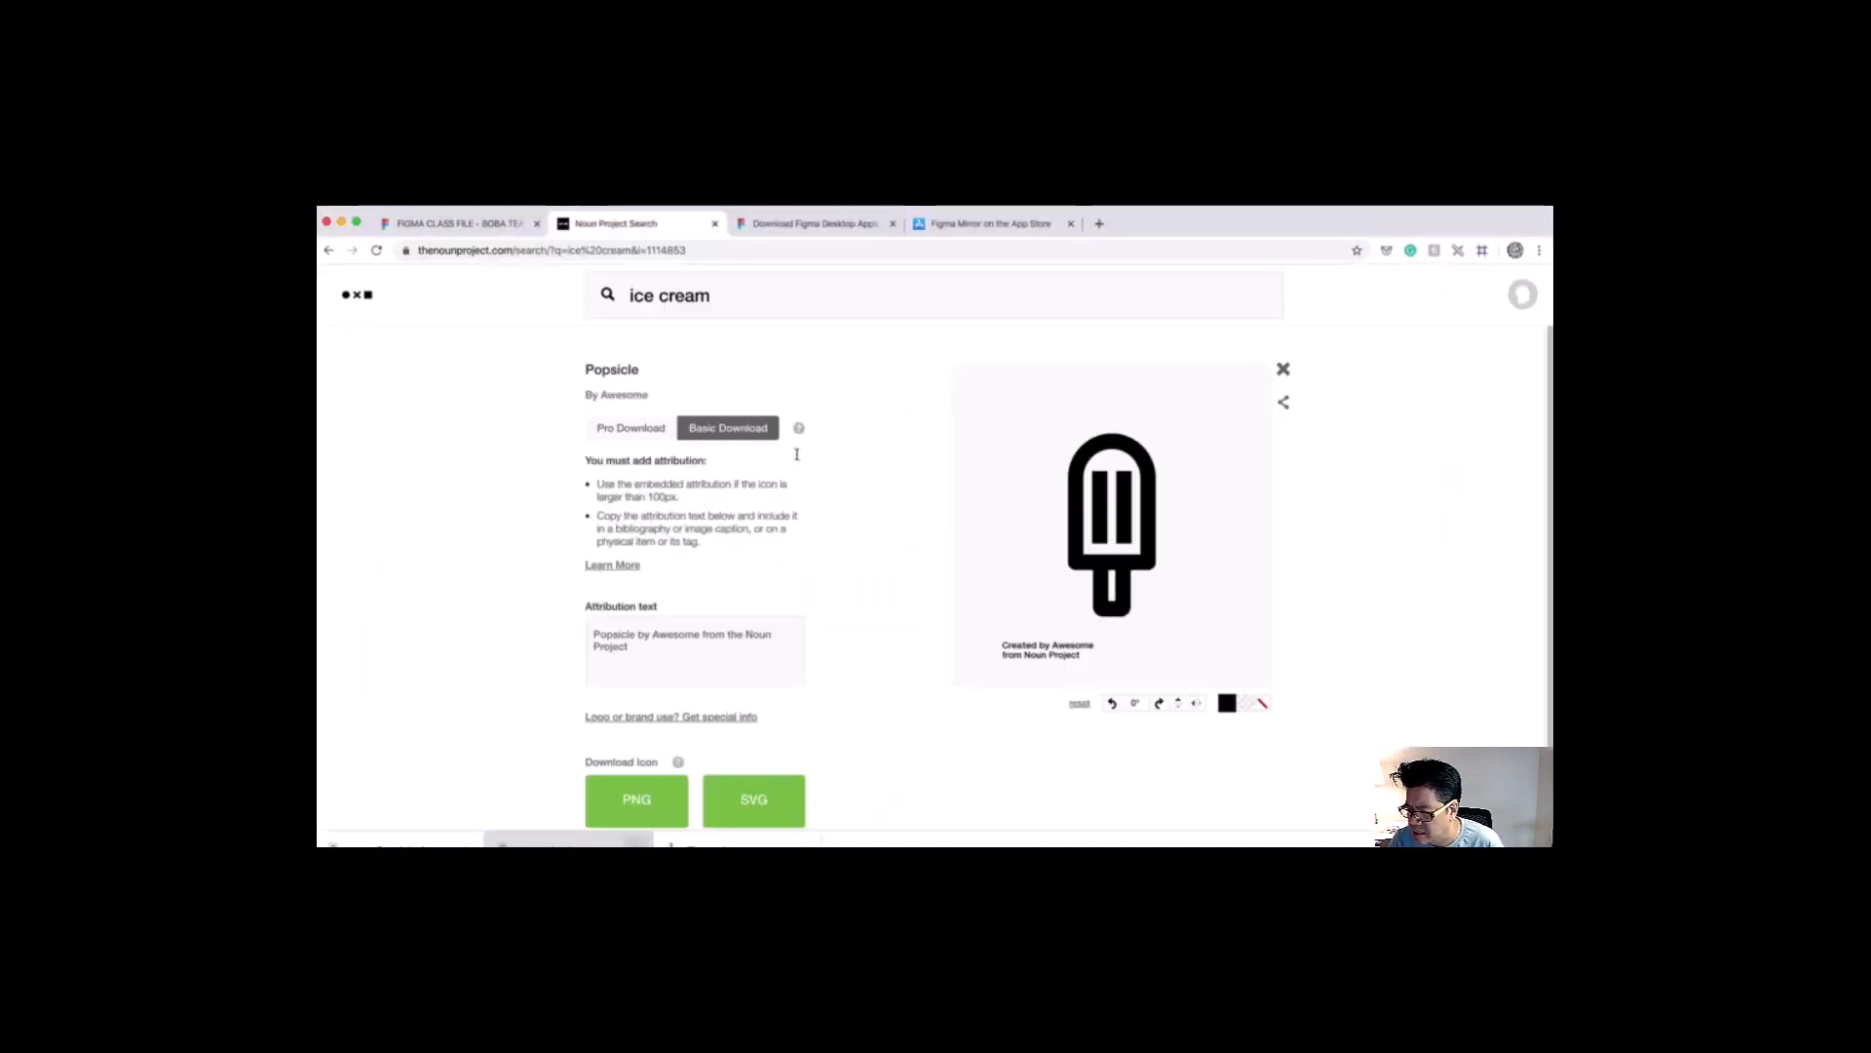
{"action": "left_click_drag", "start_coordinate": [752, 303], "coordinate": [612, 304]}
{"action": "type", "text": "Map"}
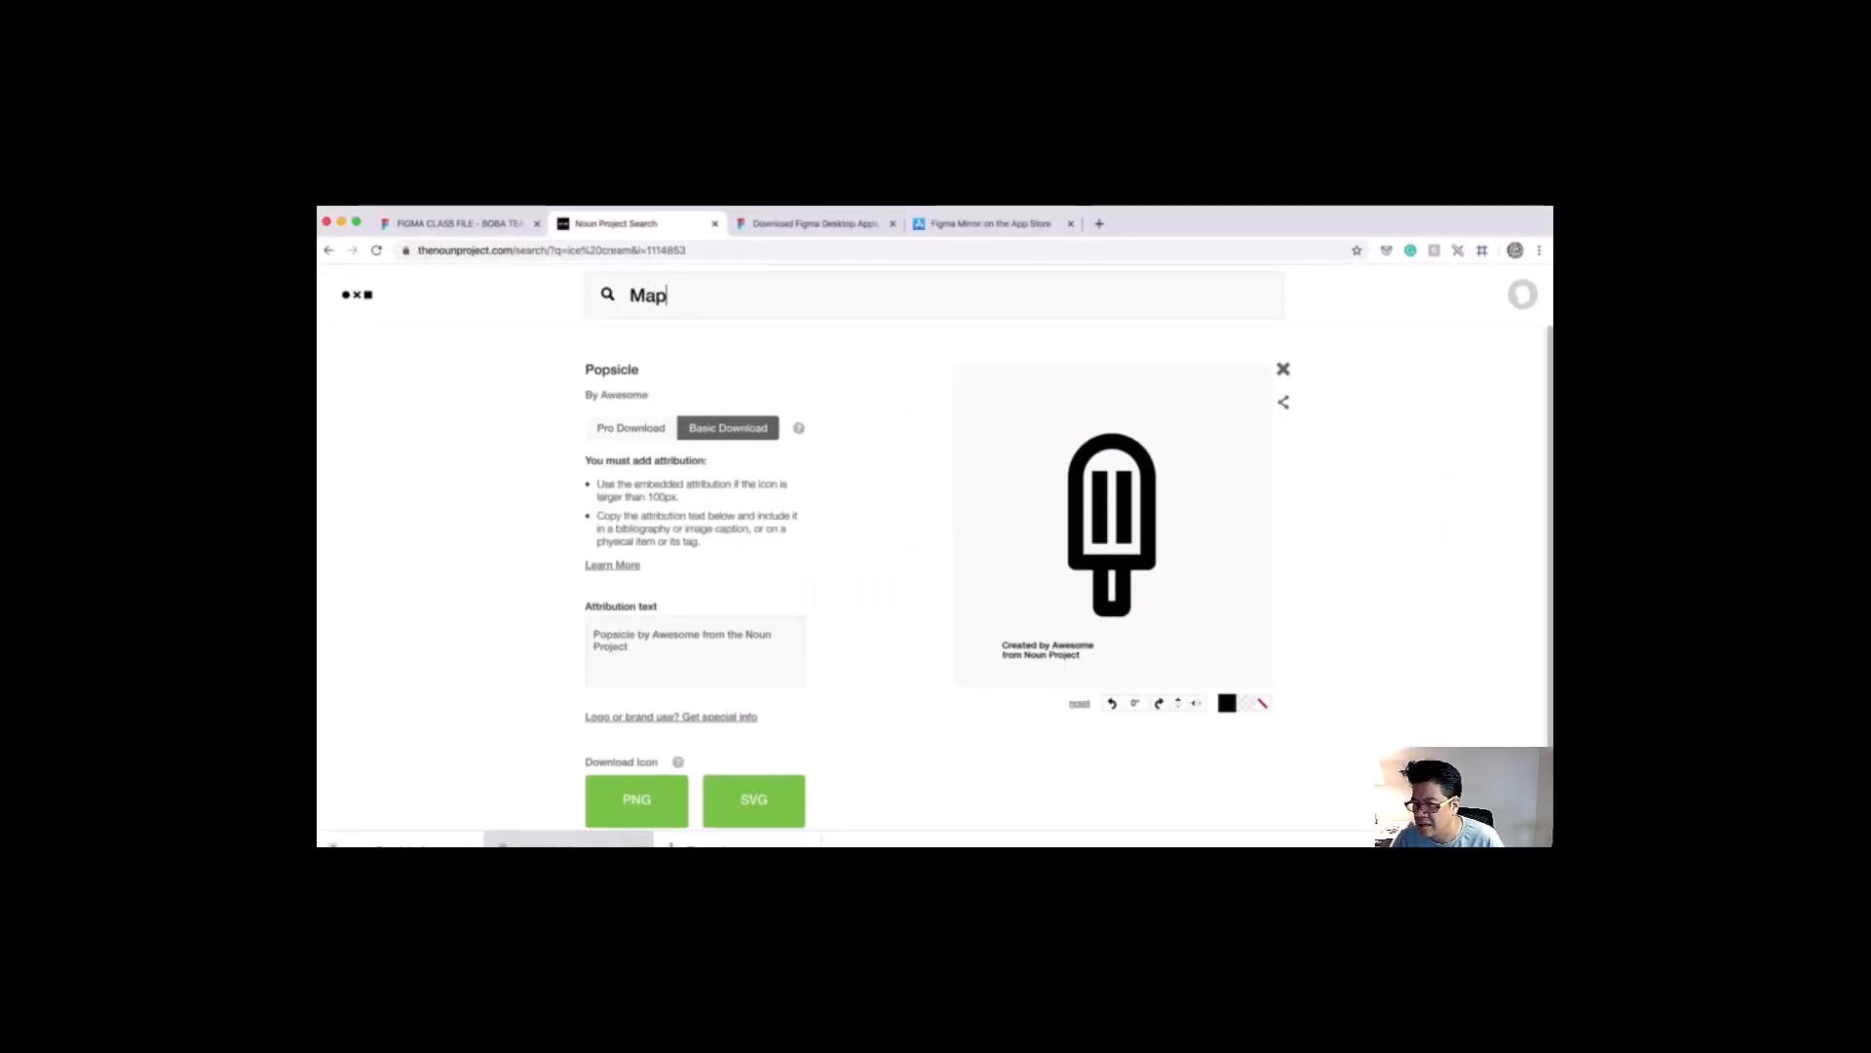
{"action": "type", "text": " icon"}
{"action": "key", "text": "Return"}
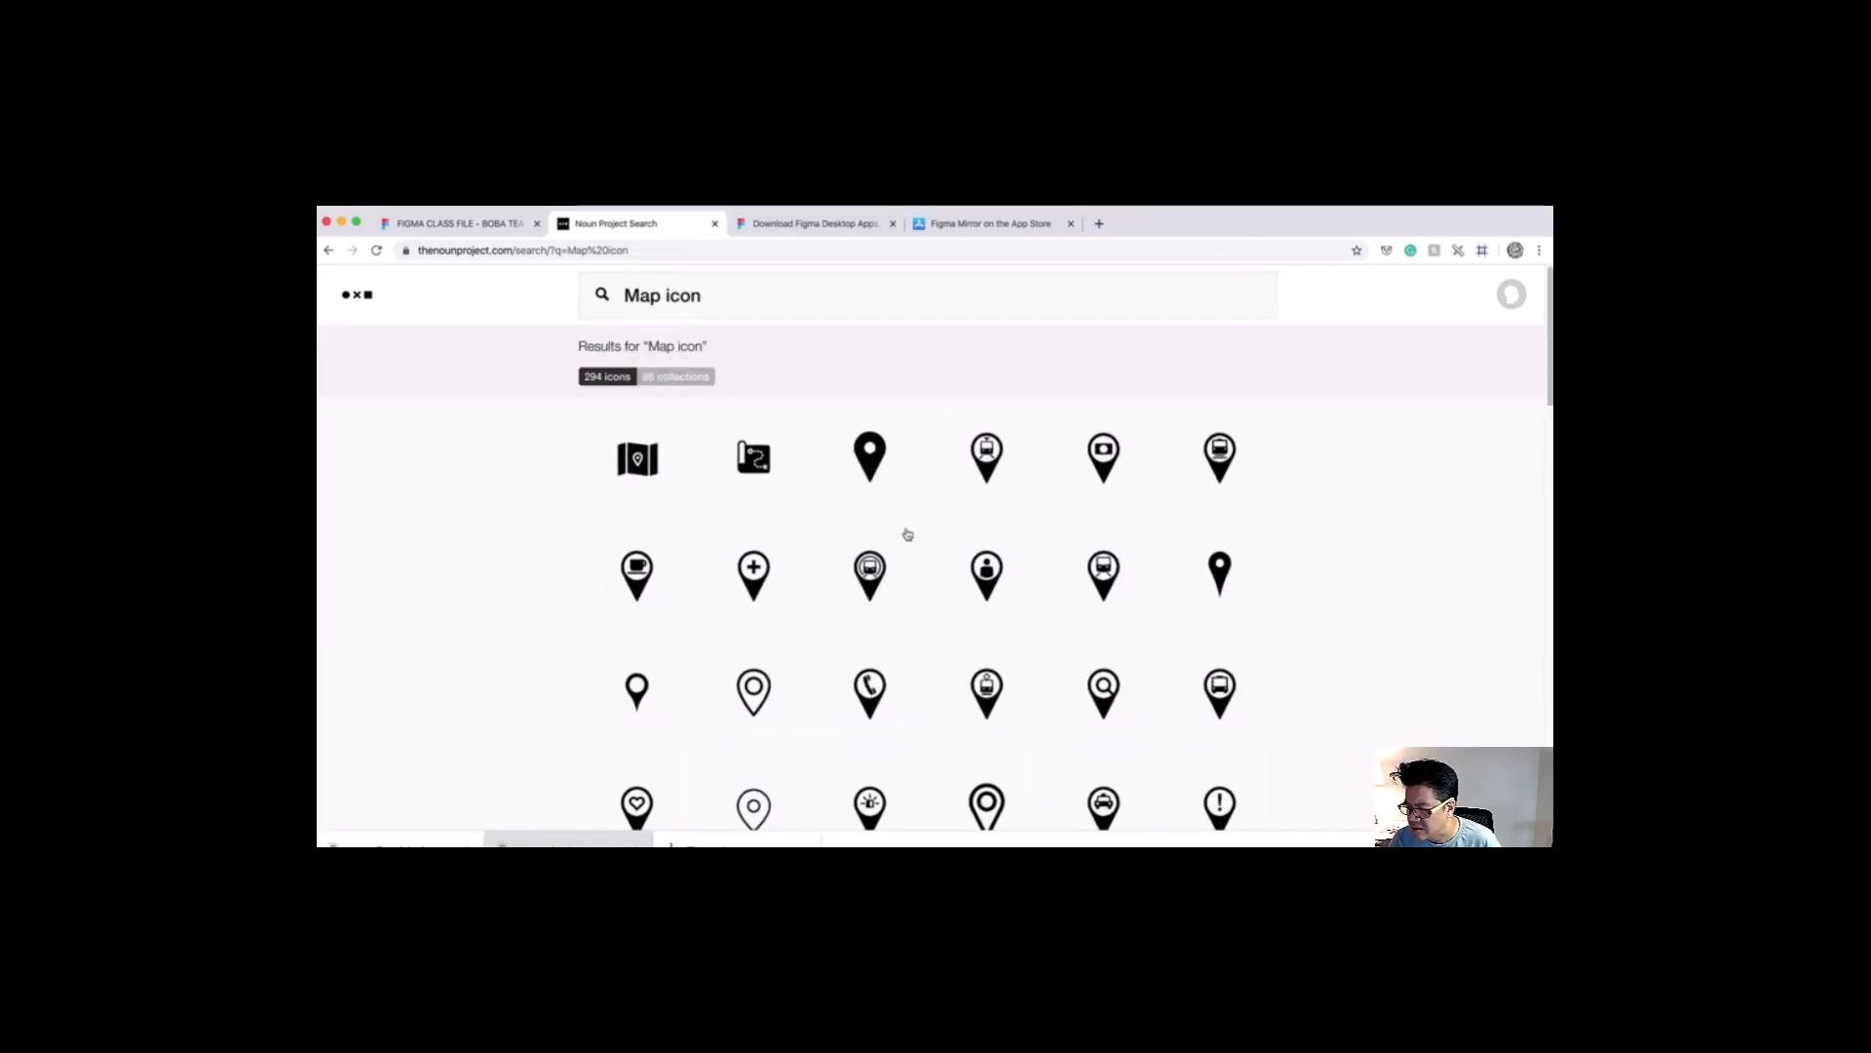
Step: Search the Noun Project for "Map pin" and look through the pin icons in the results
{"action": "scroll", "coordinate": [907, 534], "scroll_direction": "down", "scroll_amount": 5}
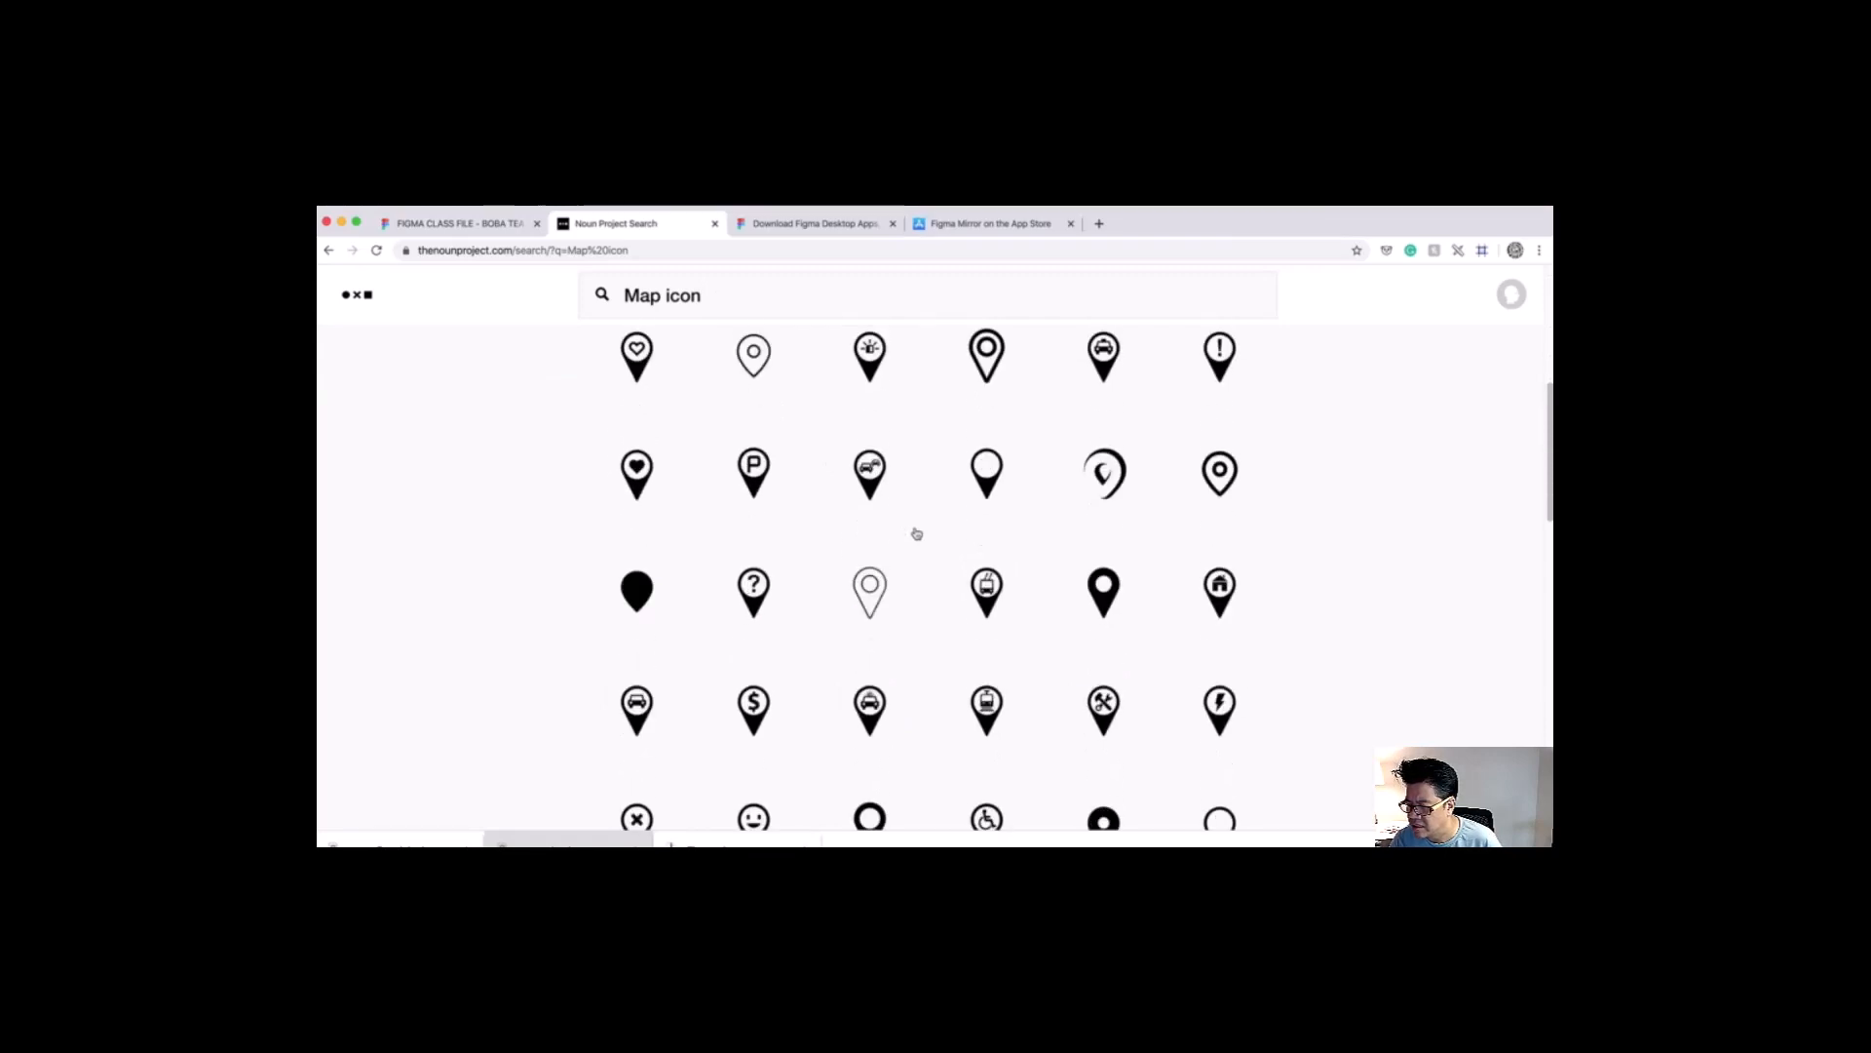
{"action": "scroll", "coordinate": [916, 533], "scroll_direction": "up", "scroll_amount": 5}
{"action": "double_click", "coordinate": [684, 295]}
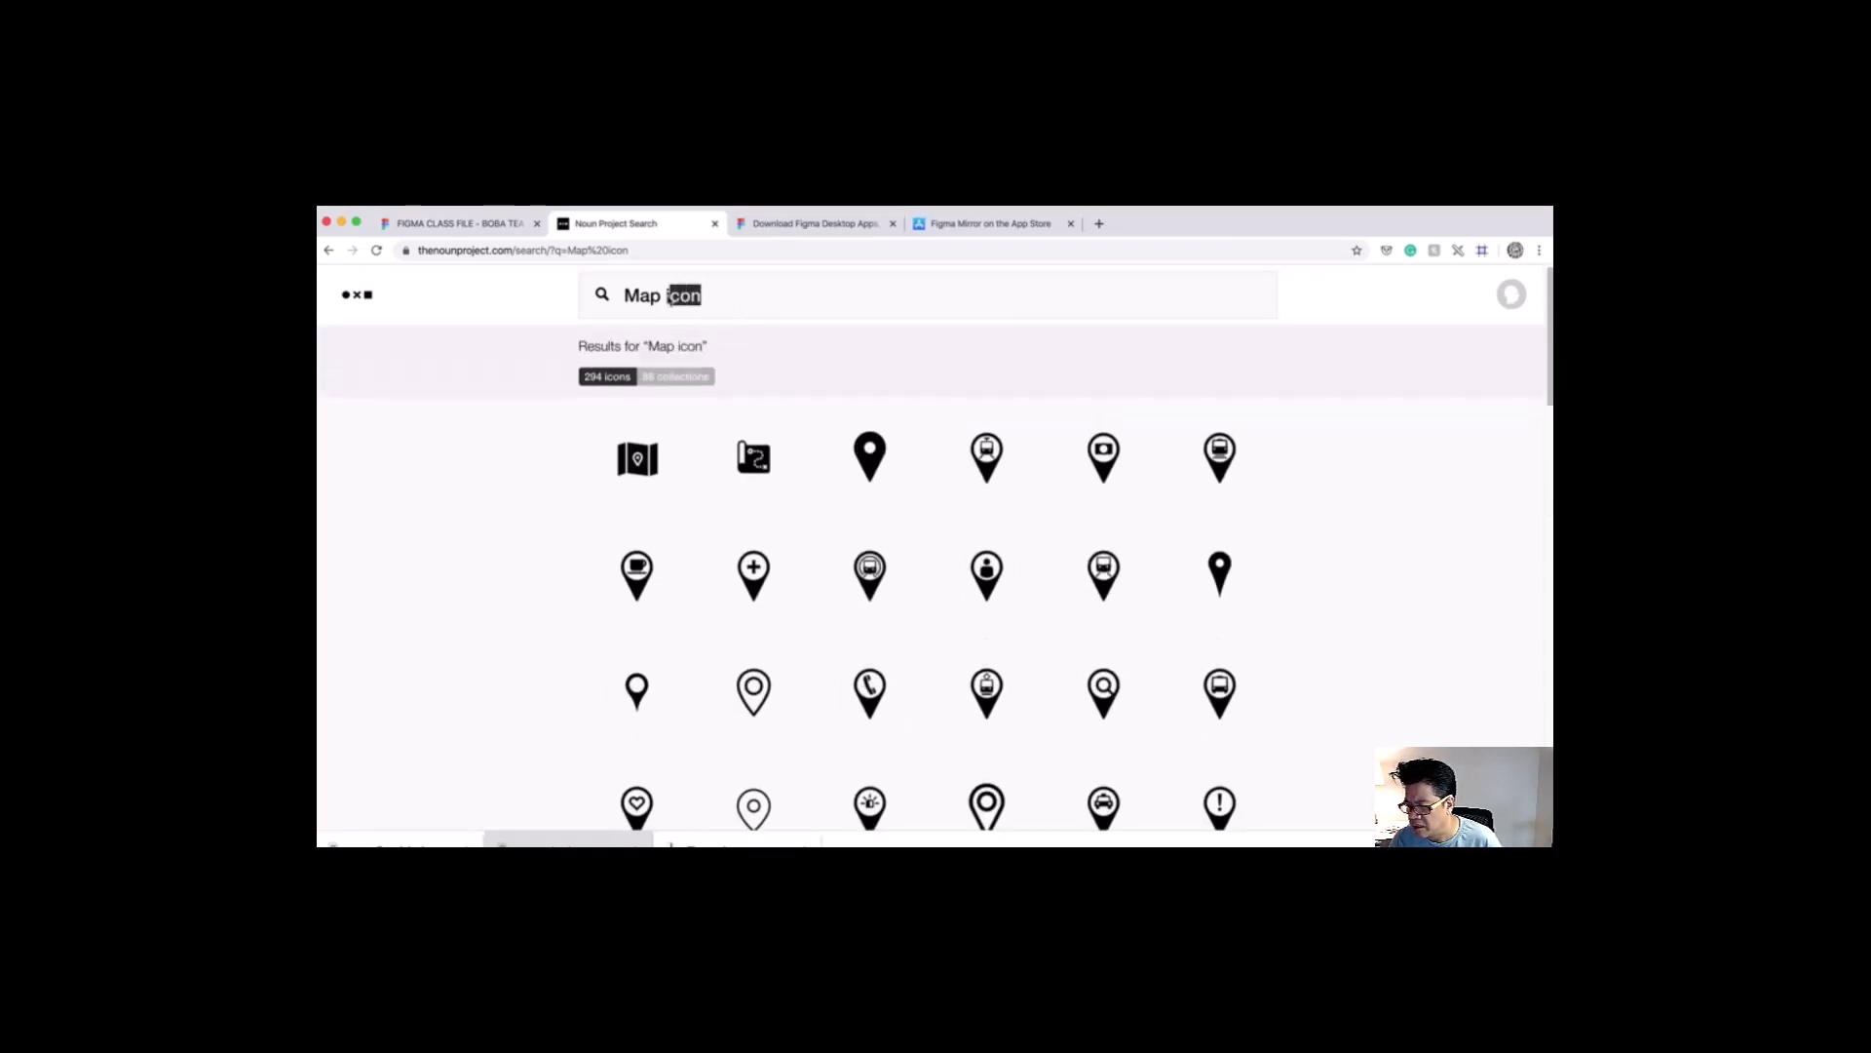
{"action": "type", "text": "pin"}
{"action": "key", "text": "Return"}
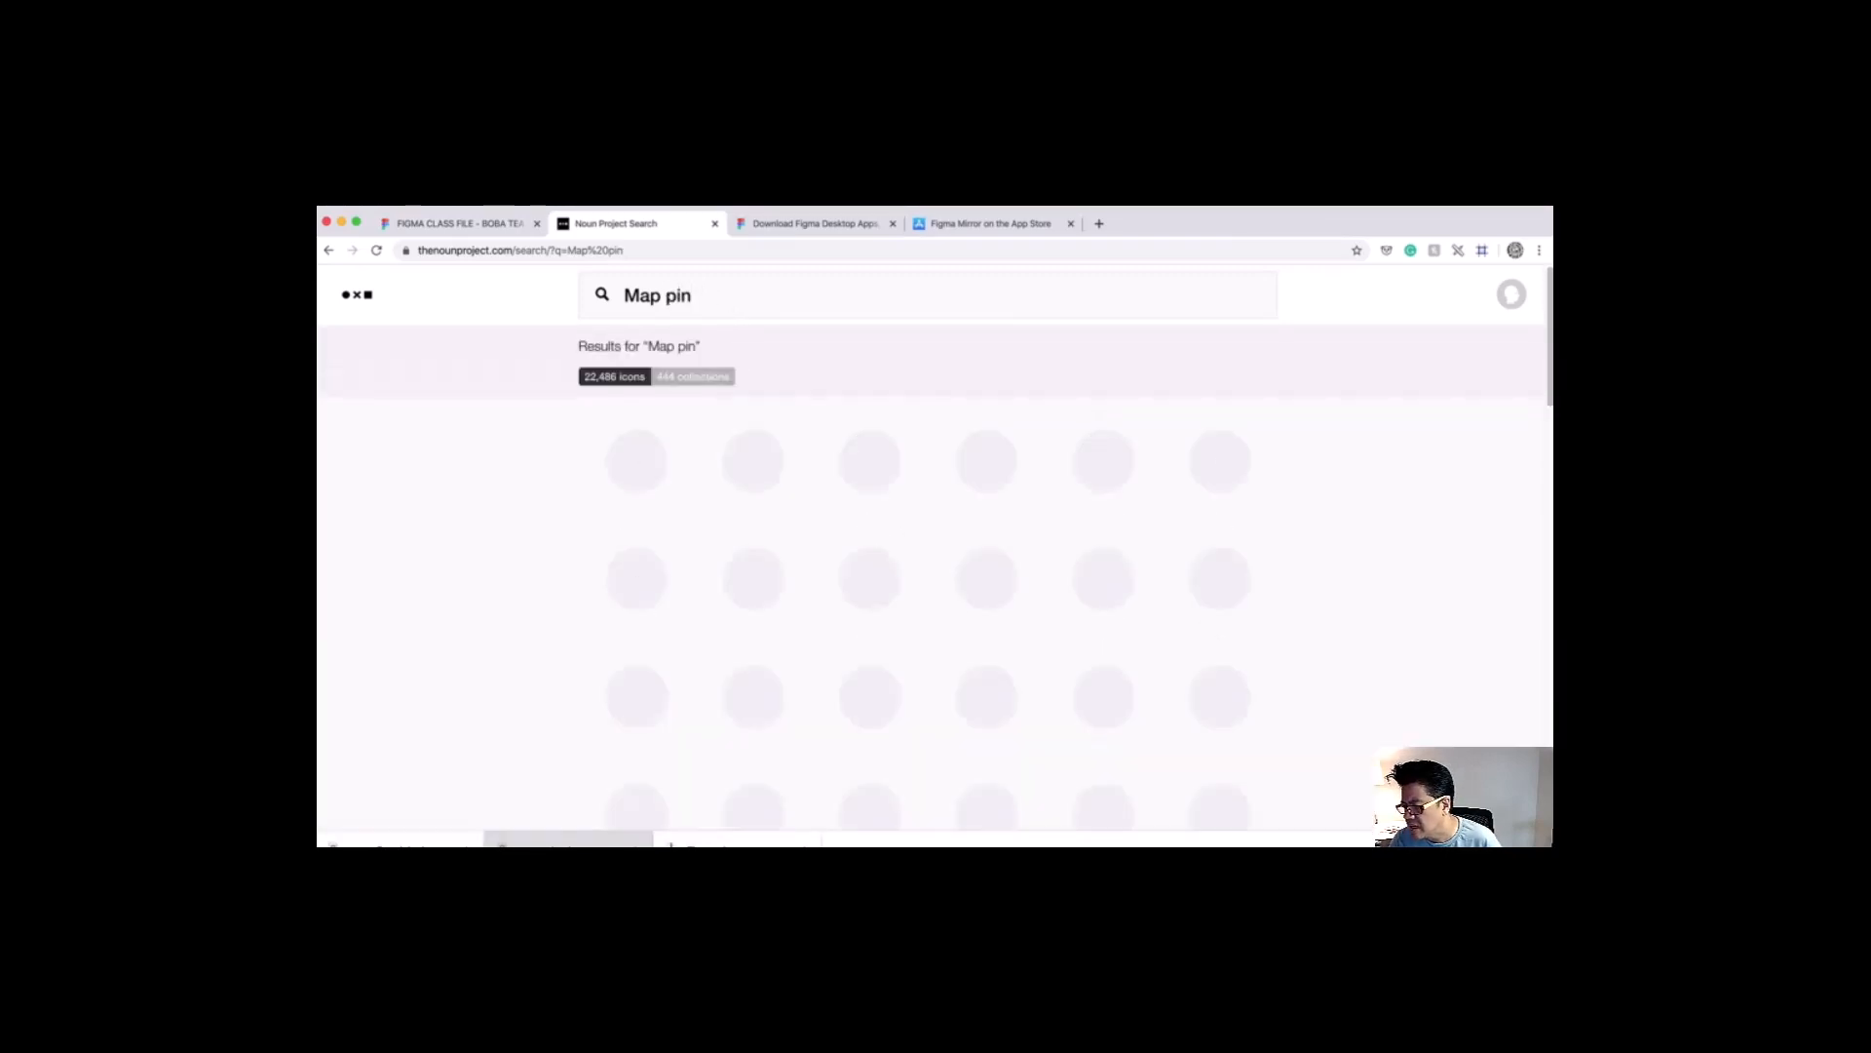
{"action": "scroll", "coordinate": [1067, 500], "scroll_direction": "down", "scroll_amount": 5}
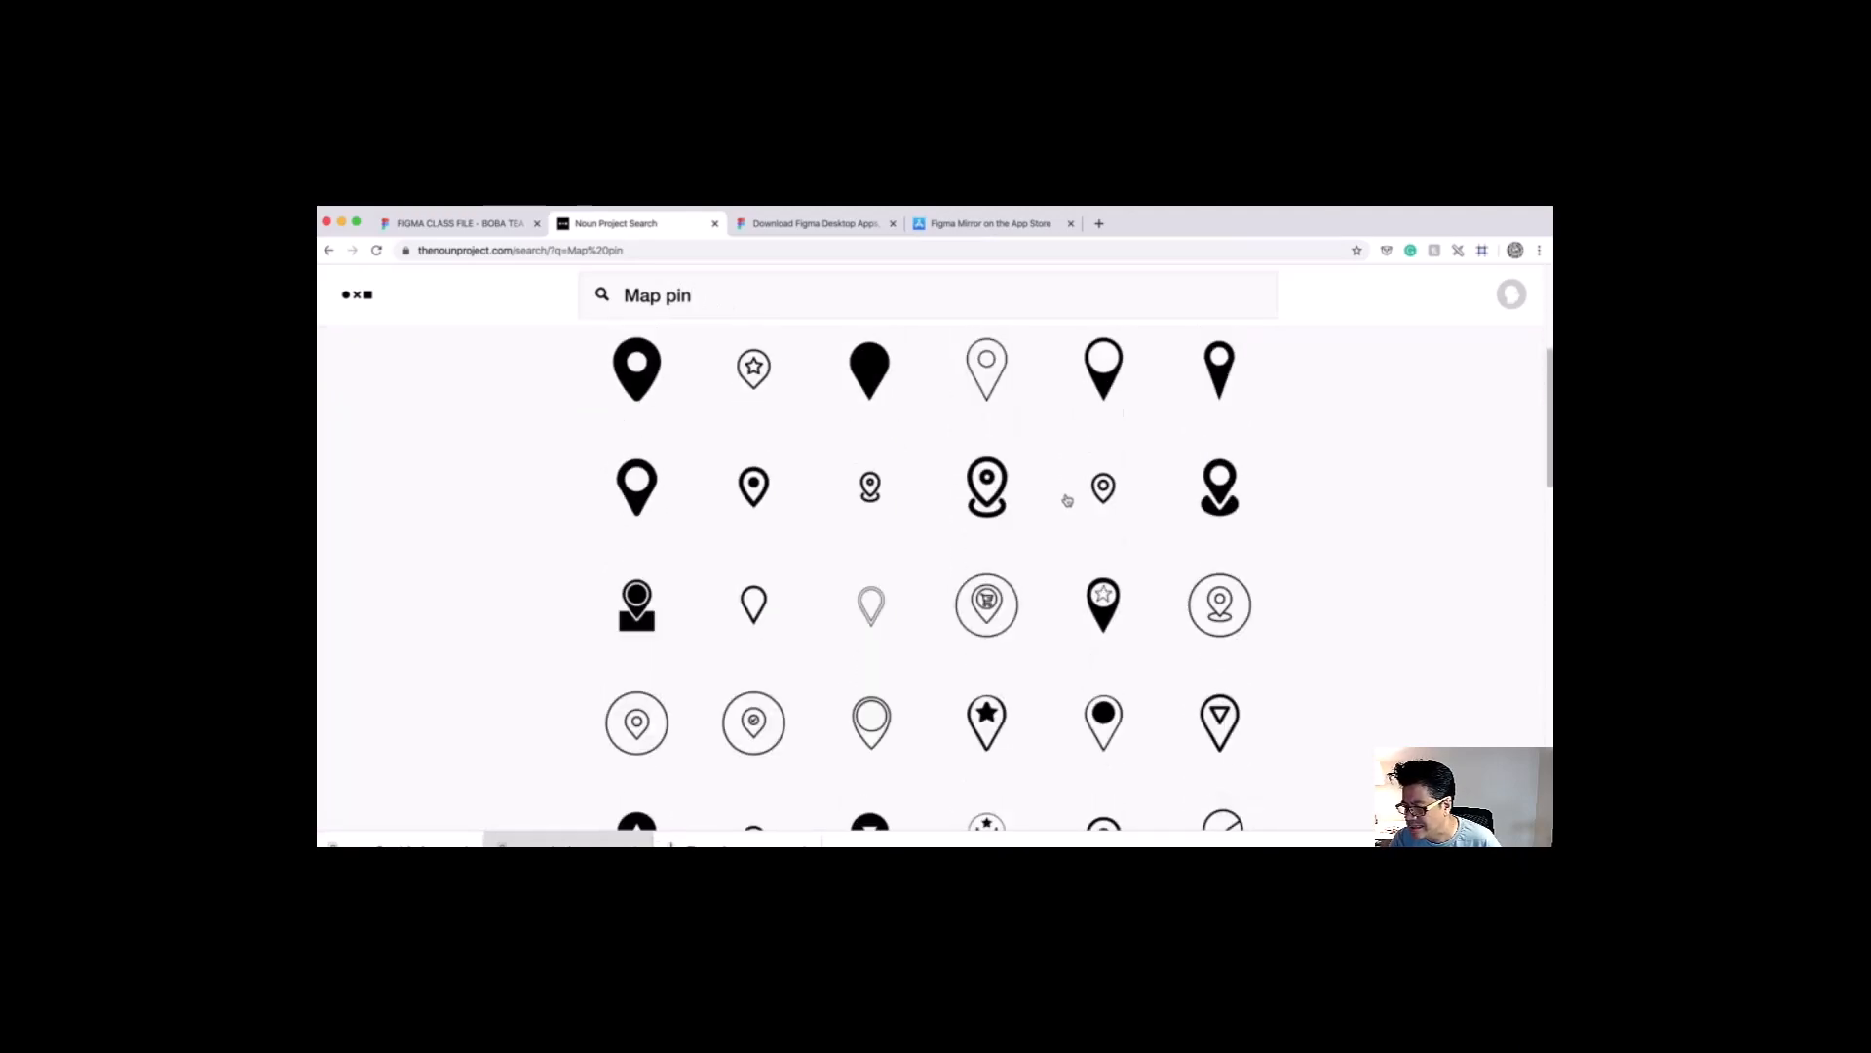
{"action": "scroll", "coordinate": [1068, 500], "scroll_direction": "down", "scroll_amount": 1}
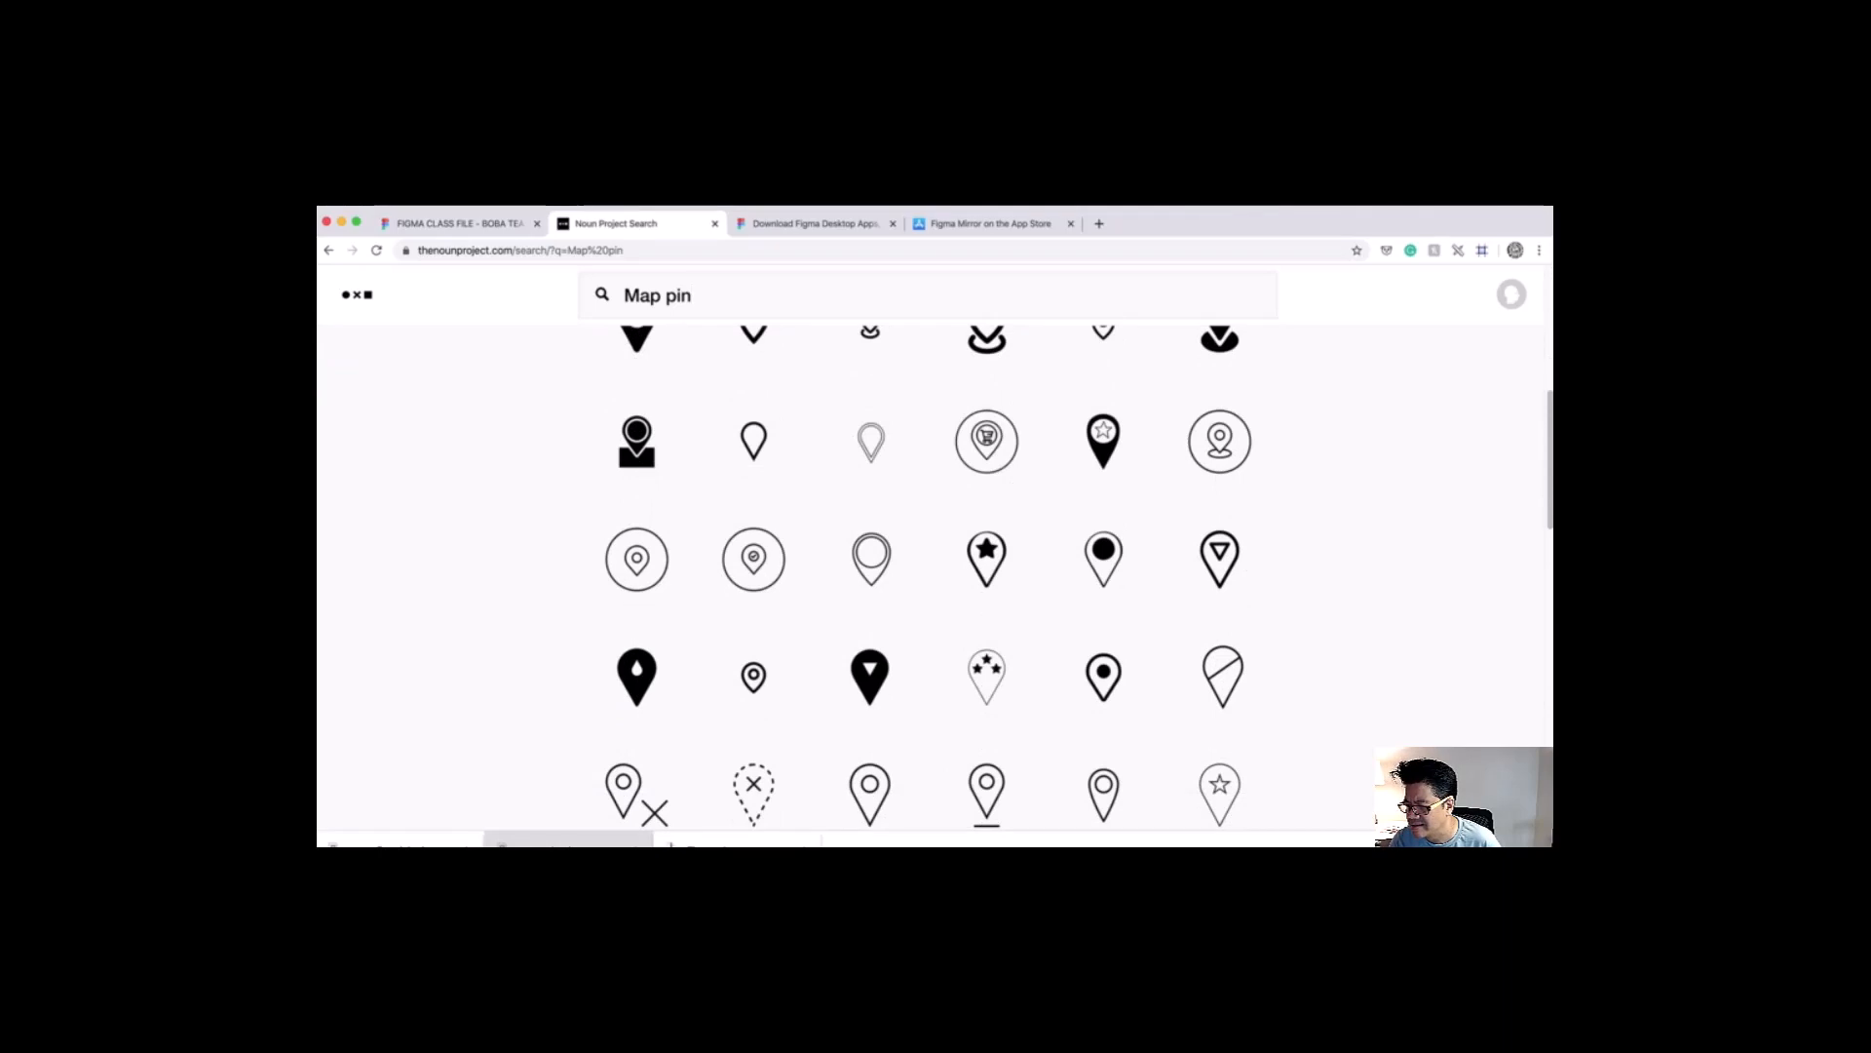
Step: Switch to the Figma file and copy the pink map pin icon from the Design goods frame
{"action": "key", "text": "super+Tab"}
{"action": "left_click_drag", "start_coordinate": [926, 673], "coordinate": [664, 639]}
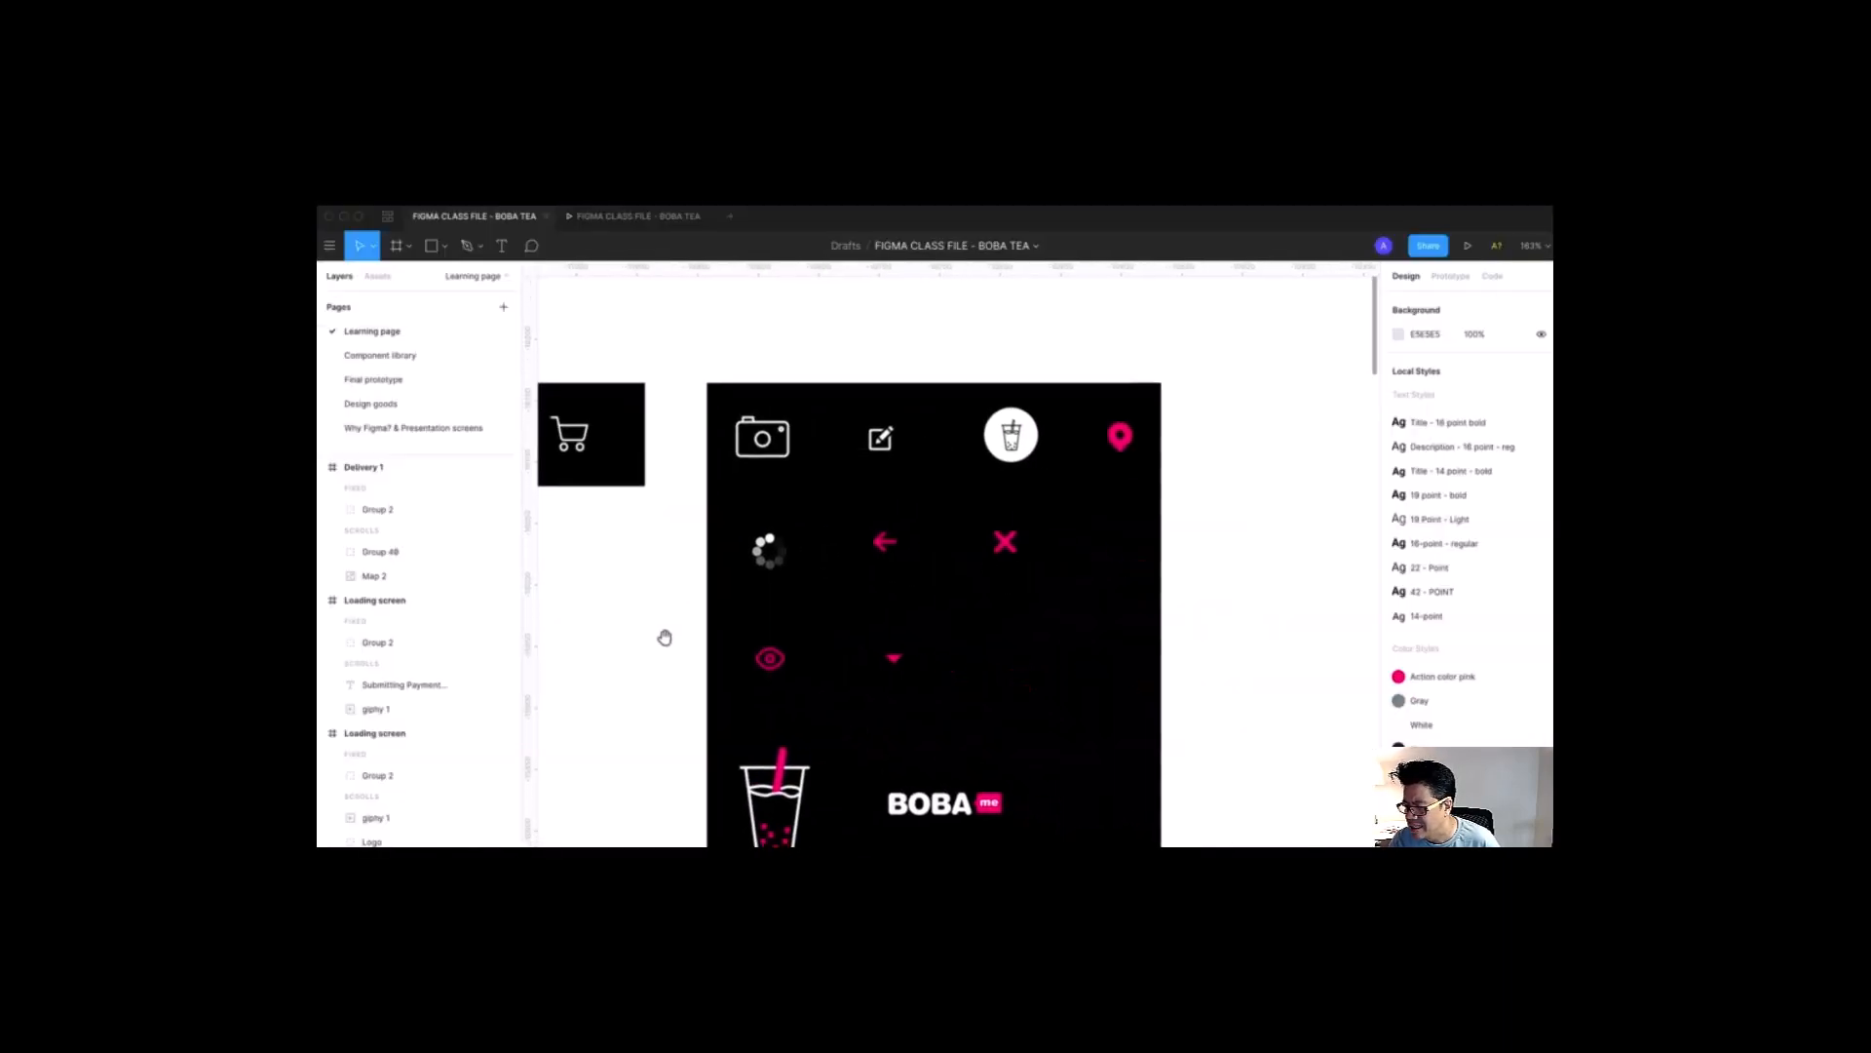
{"action": "left_click", "coordinate": [1122, 444]}
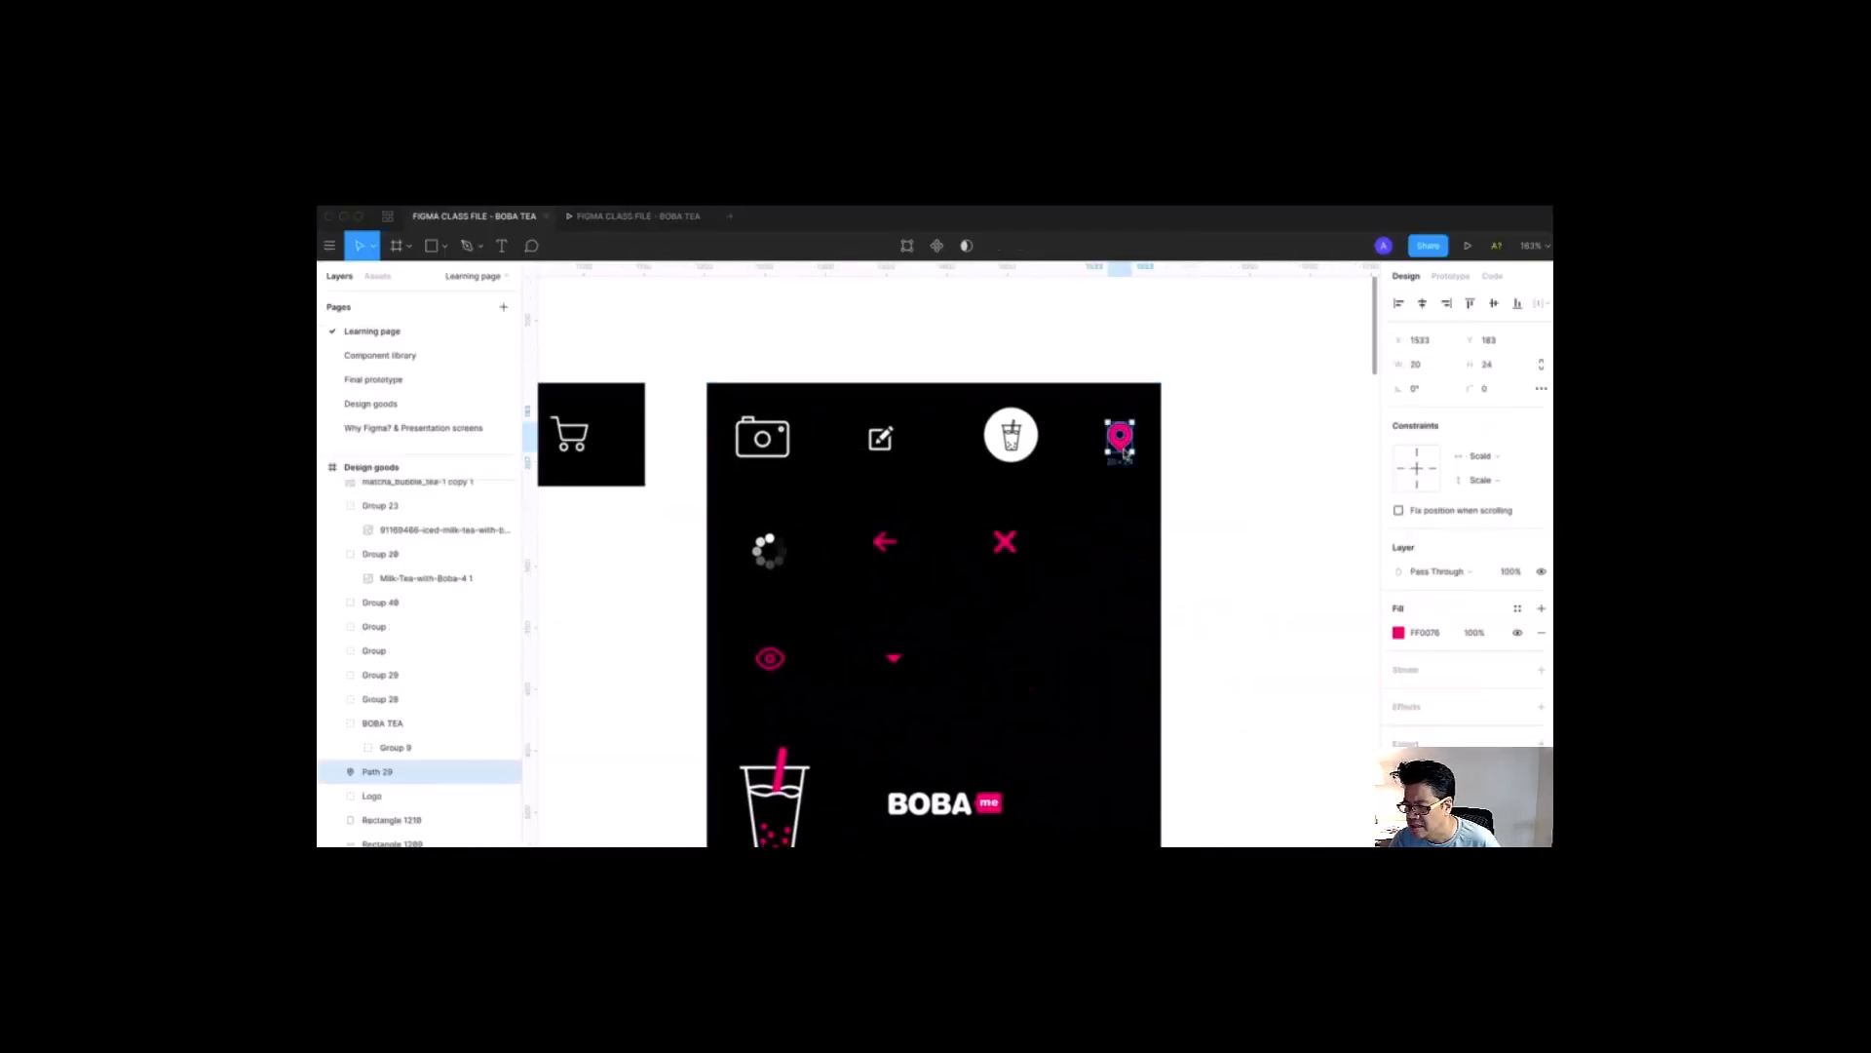
Step: Paste the copied pink pin icon into the Delivery 1 frame after the payment loading screen
{"action": "key", "text": "super+minus"}
{"action": "key", "text": "super+minus"}
{"action": "key", "text": "super+minus"}
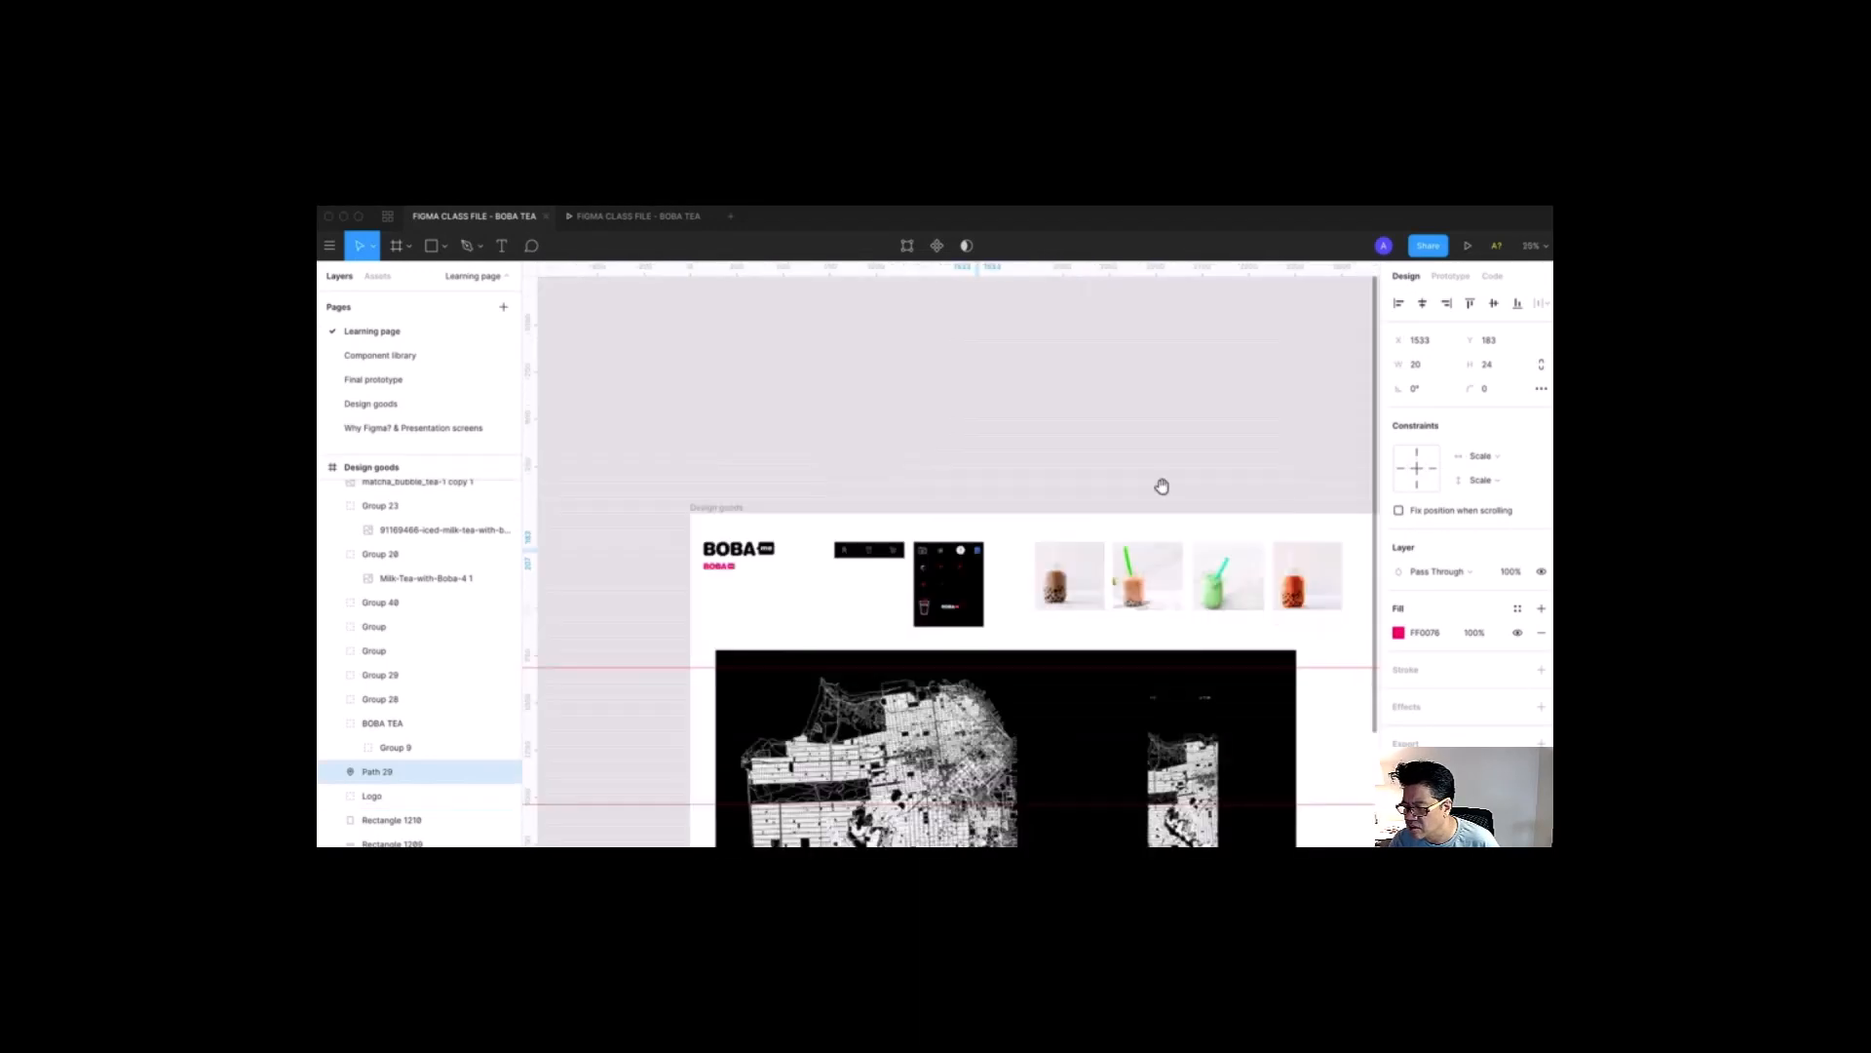
{"action": "left_click_drag", "start_coordinate": [1153, 493], "coordinate": [819, 472]}
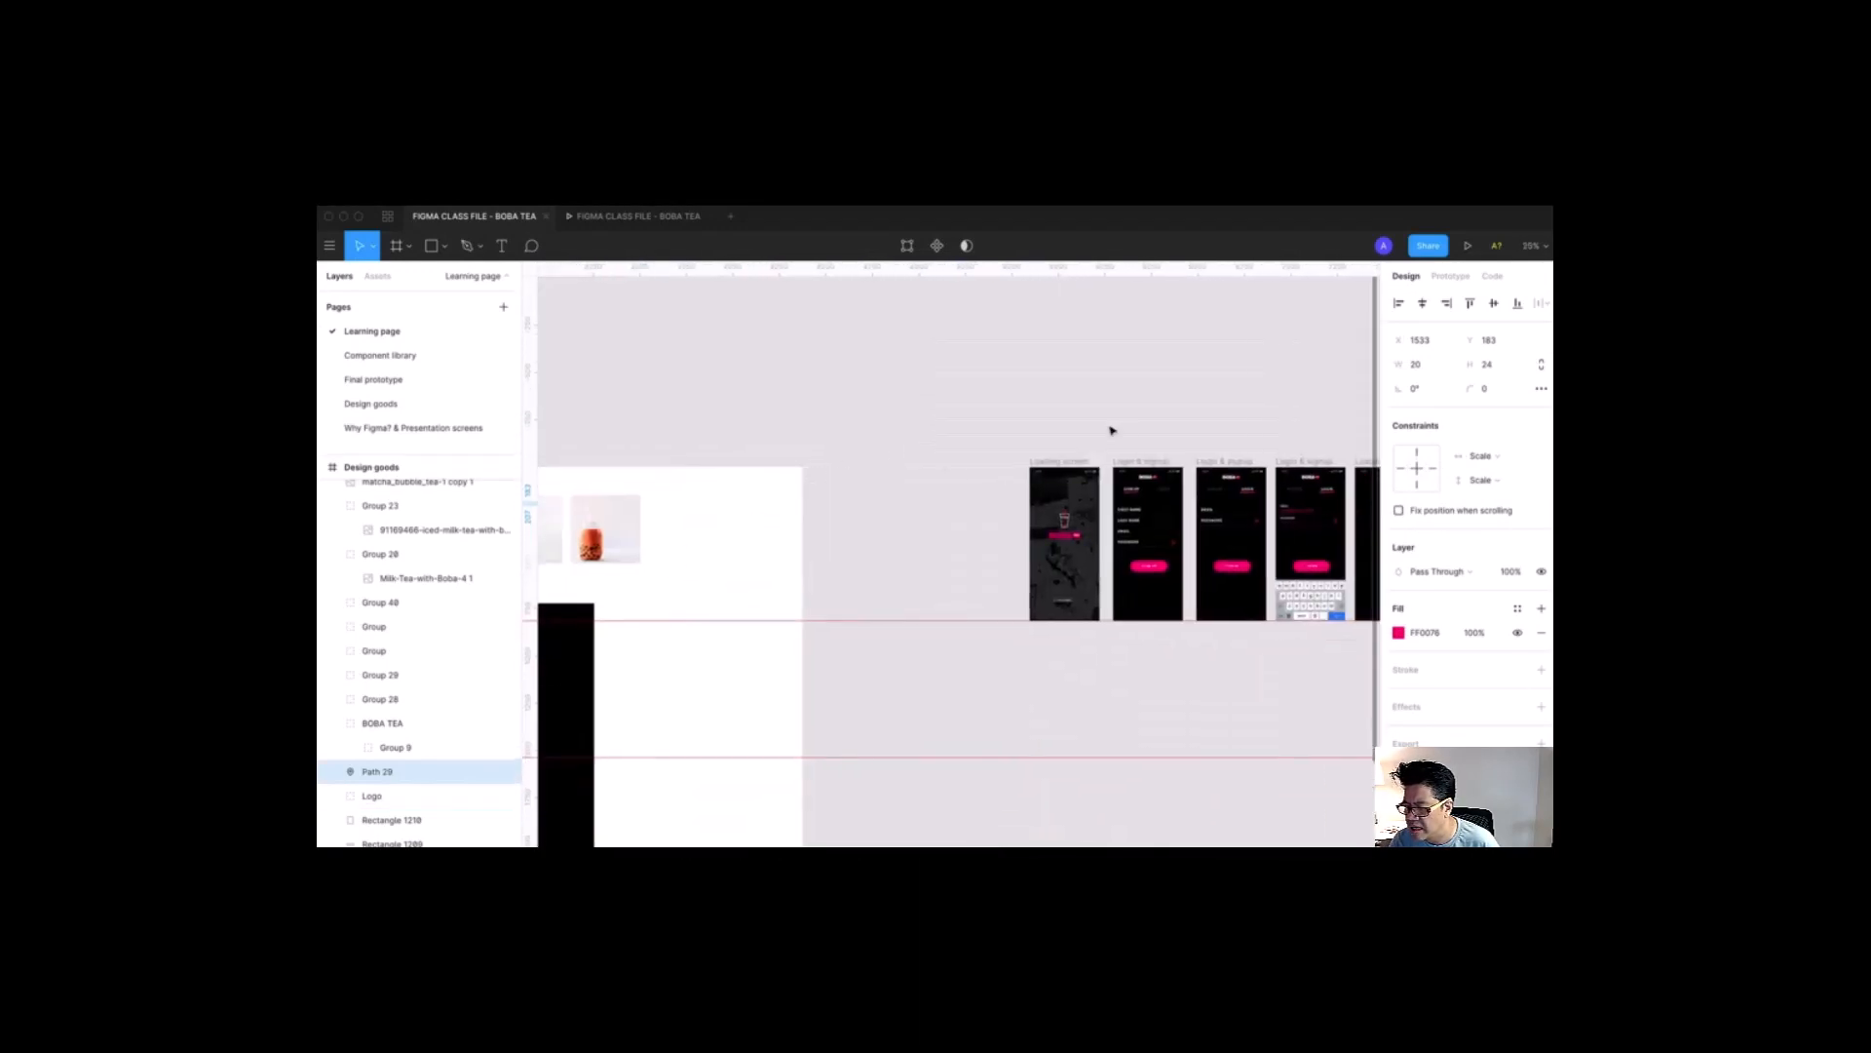
{"action": "left_click_drag", "start_coordinate": [1187, 418], "coordinate": [990, 409]}
{"action": "left_click_drag", "start_coordinate": [1124, 397], "coordinate": [880, 396]}
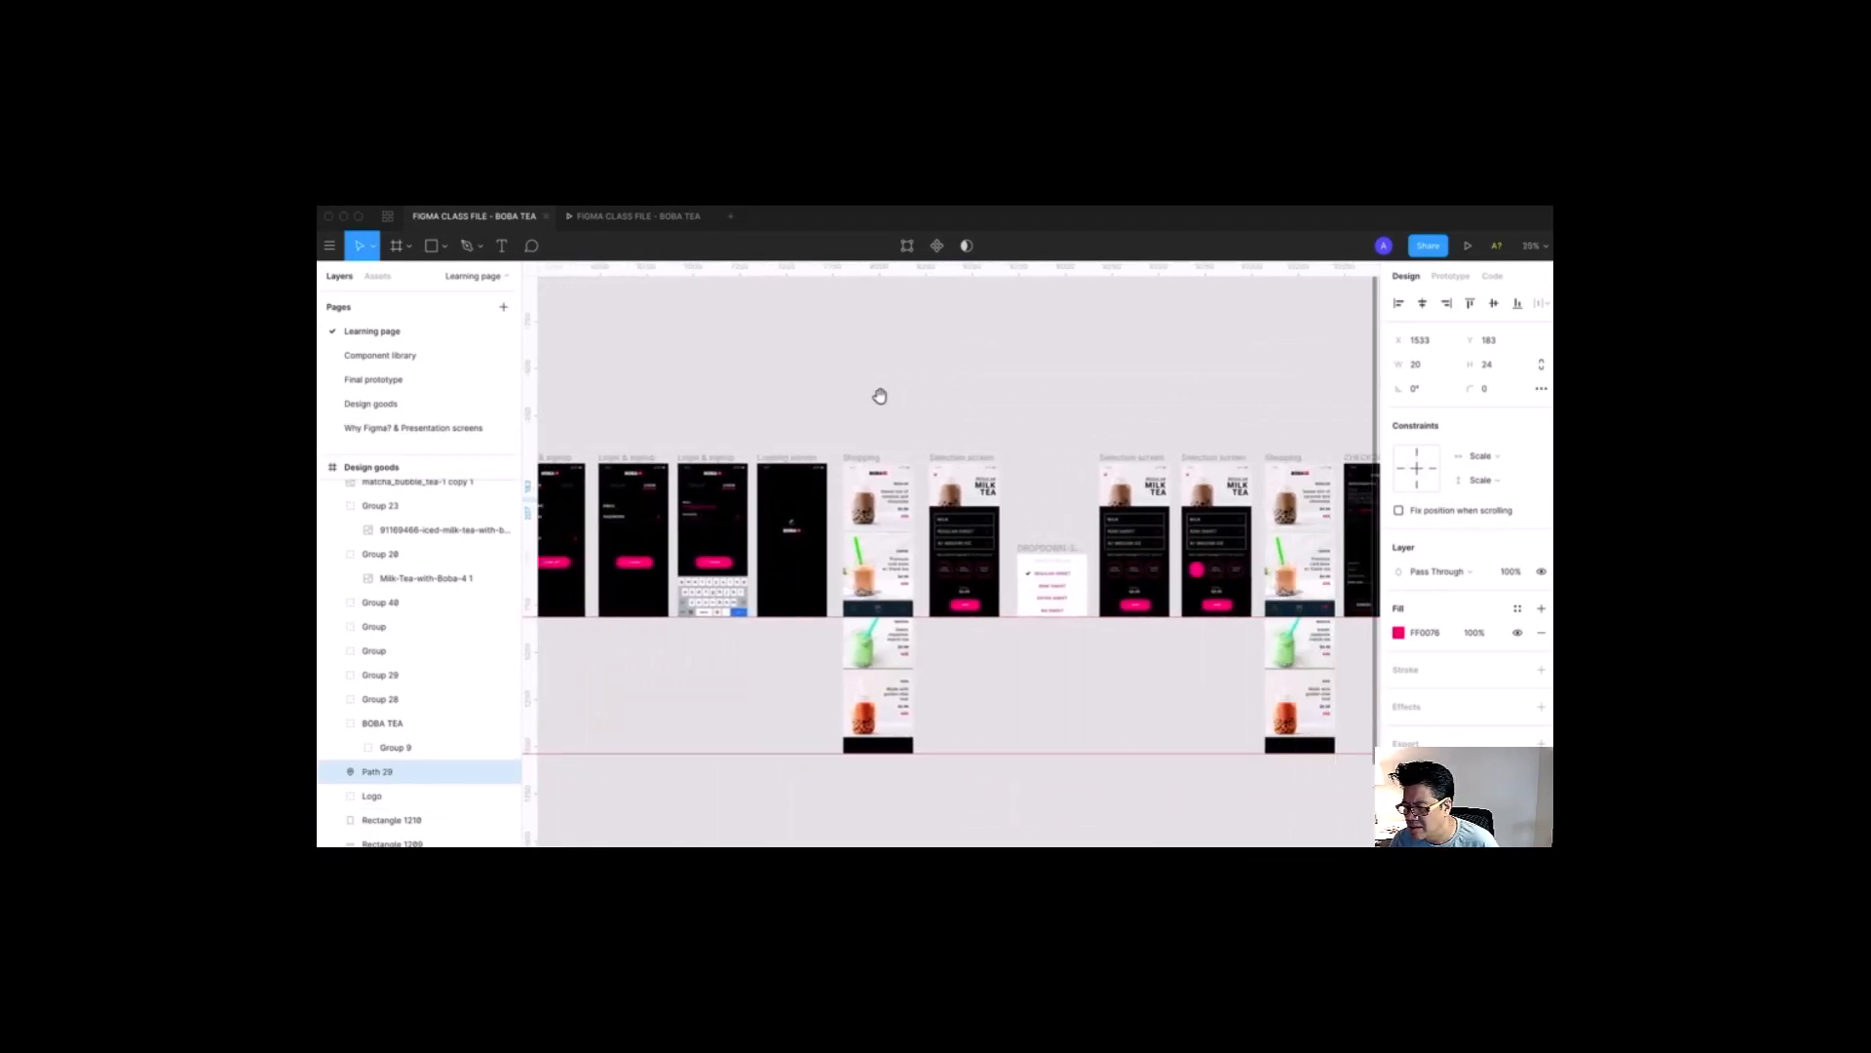
{"action": "mouse_move", "coordinate": [1181, 396]}
{"action": "left_mouse_down"}
{"action": "mouse_move", "coordinate": [853, 390]}
{"action": "mouse_move", "coordinate": [1082, 396]}
{"action": "mouse_move", "coordinate": [1155, 627]}
{"action": "left_mouse_up"}
{"action": "key", "text": "z"}
{"action": "key", "text": "z"}
{"action": "left_click_drag", "start_coordinate": [776, 300], "coordinate": [1075, 716]}
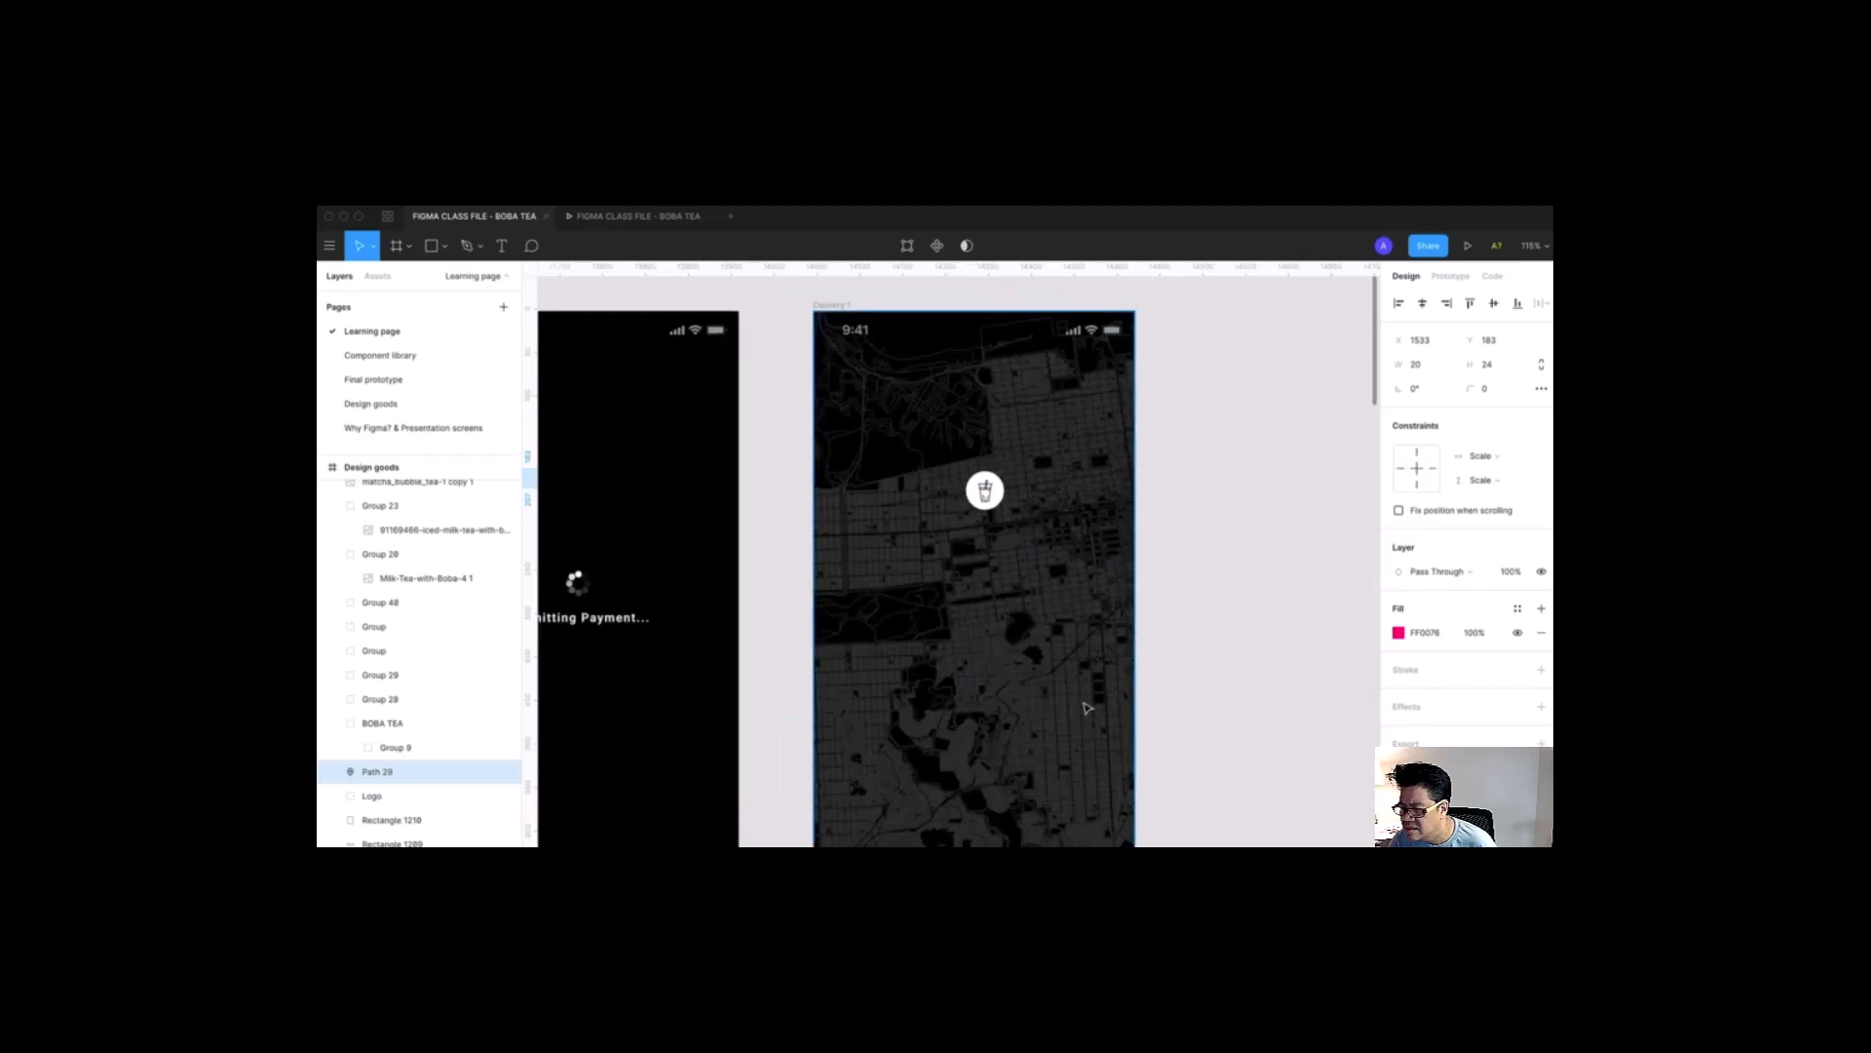
{"action": "key", "text": "ctrl+v"}
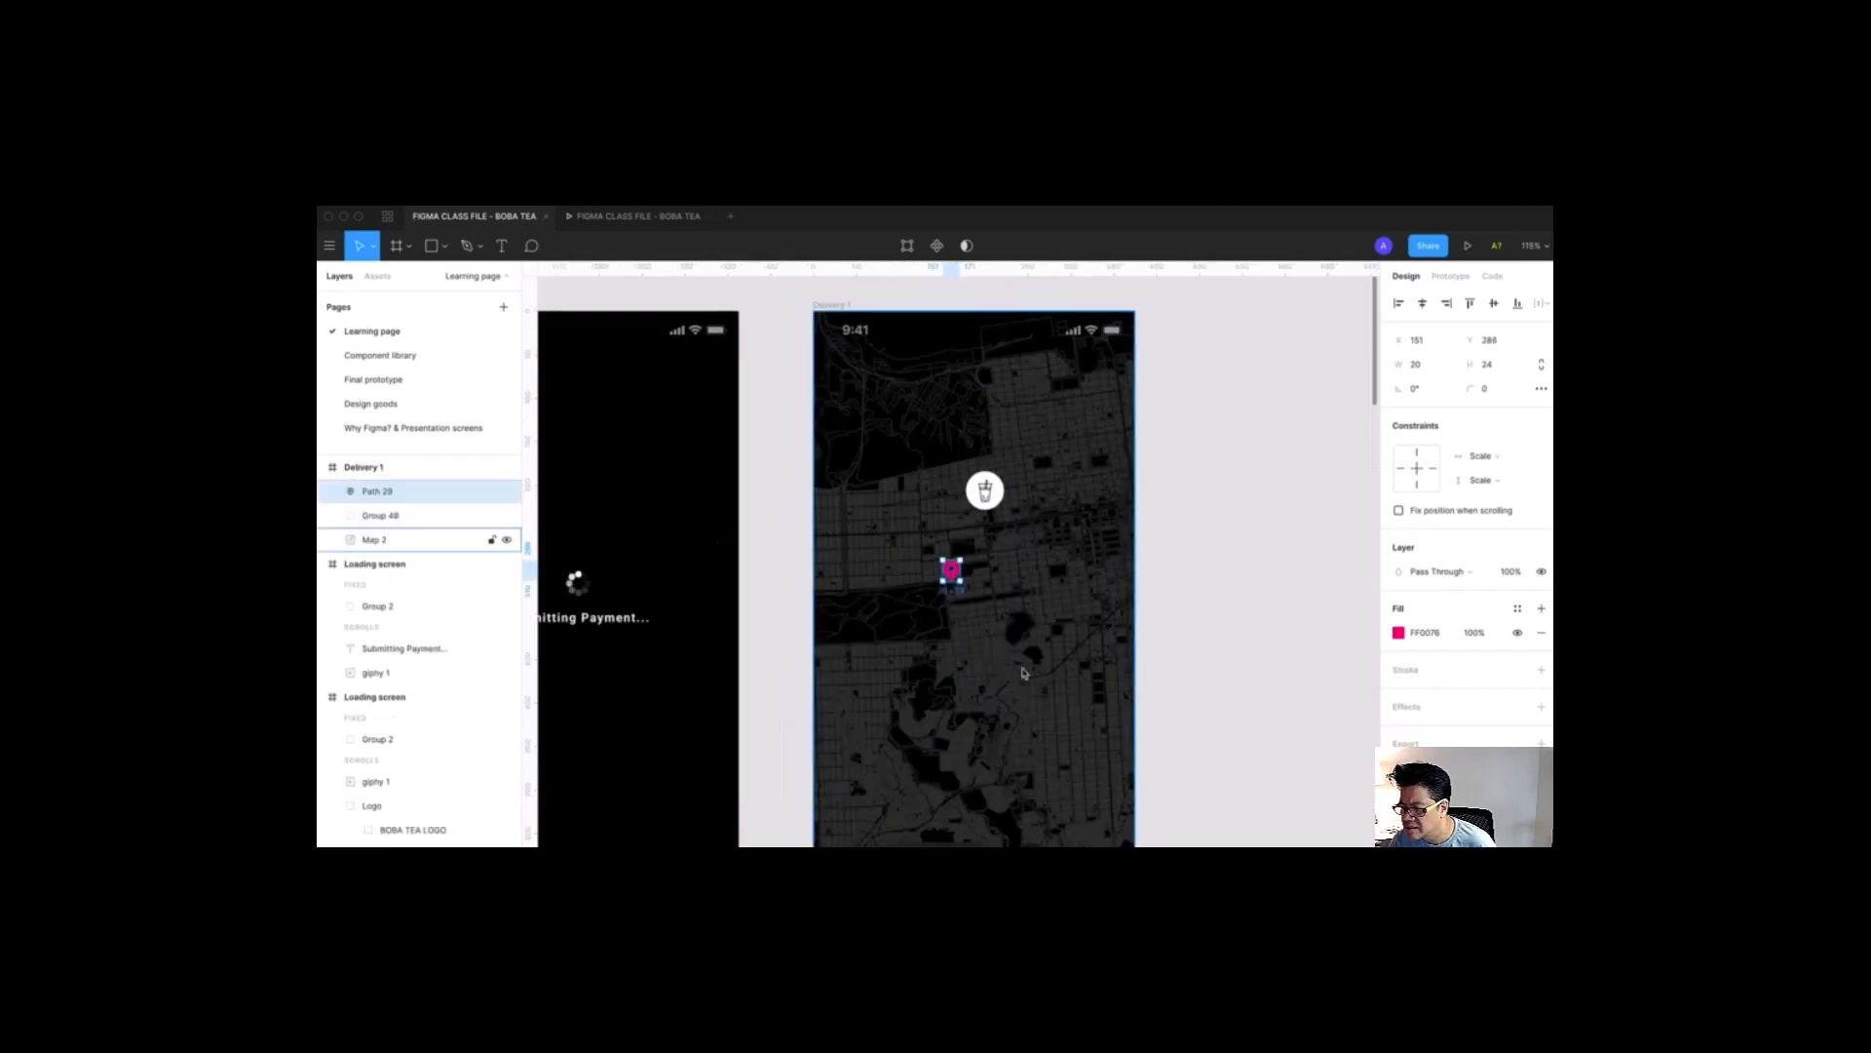
Step: Move the pink pin down and to the right on the Delivery 1 map, at about X 270, Y 405
{"action": "left_click_drag", "start_coordinate": [953, 579], "coordinate": [1058, 684]}
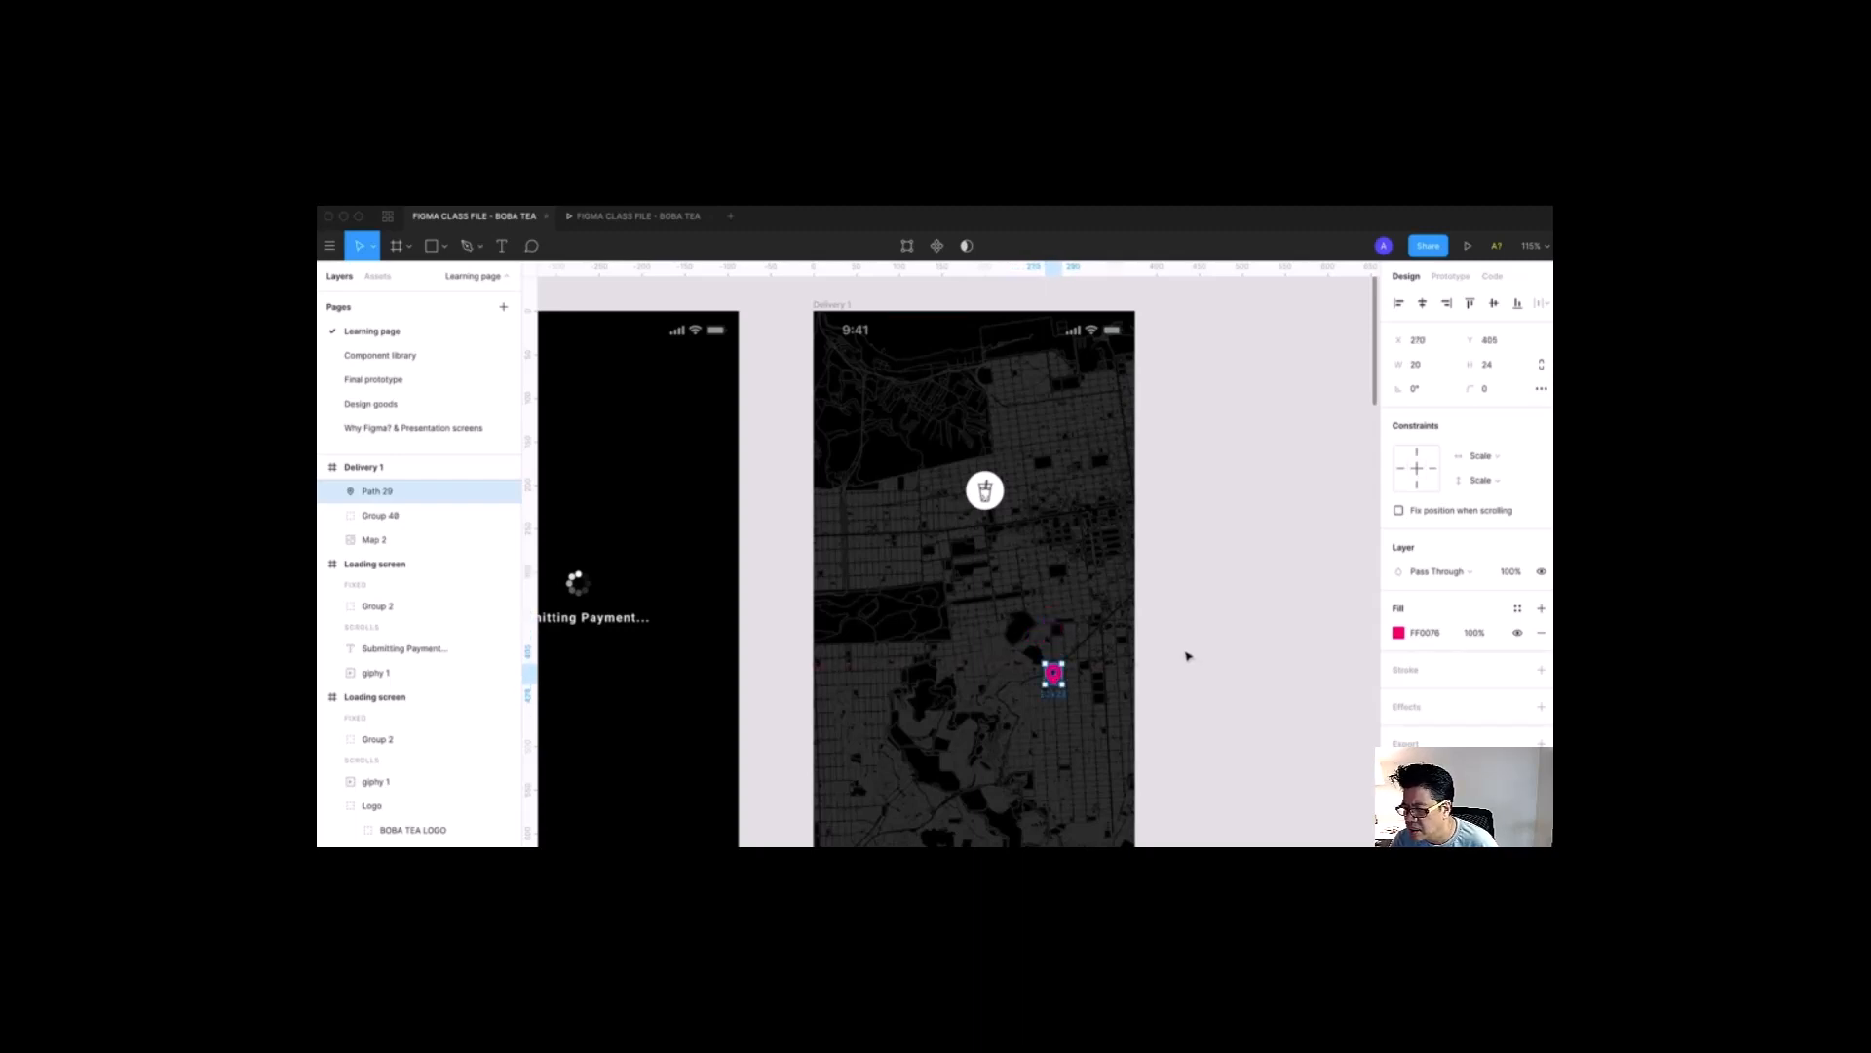
{"action": "left_click", "coordinate": [1187, 656]}
{"action": "mouse_move", "coordinate": [1183, 648]}
{"action": "left_mouse_down"}
{"action": "mouse_move", "coordinate": [1204, 648]}
{"action": "mouse_move", "coordinate": [1196, 598]}
{"action": "mouse_move", "coordinate": [1175, 600]}
{"action": "mouse_move", "coordinate": [1166, 656]}
{"action": "left_mouse_up"}
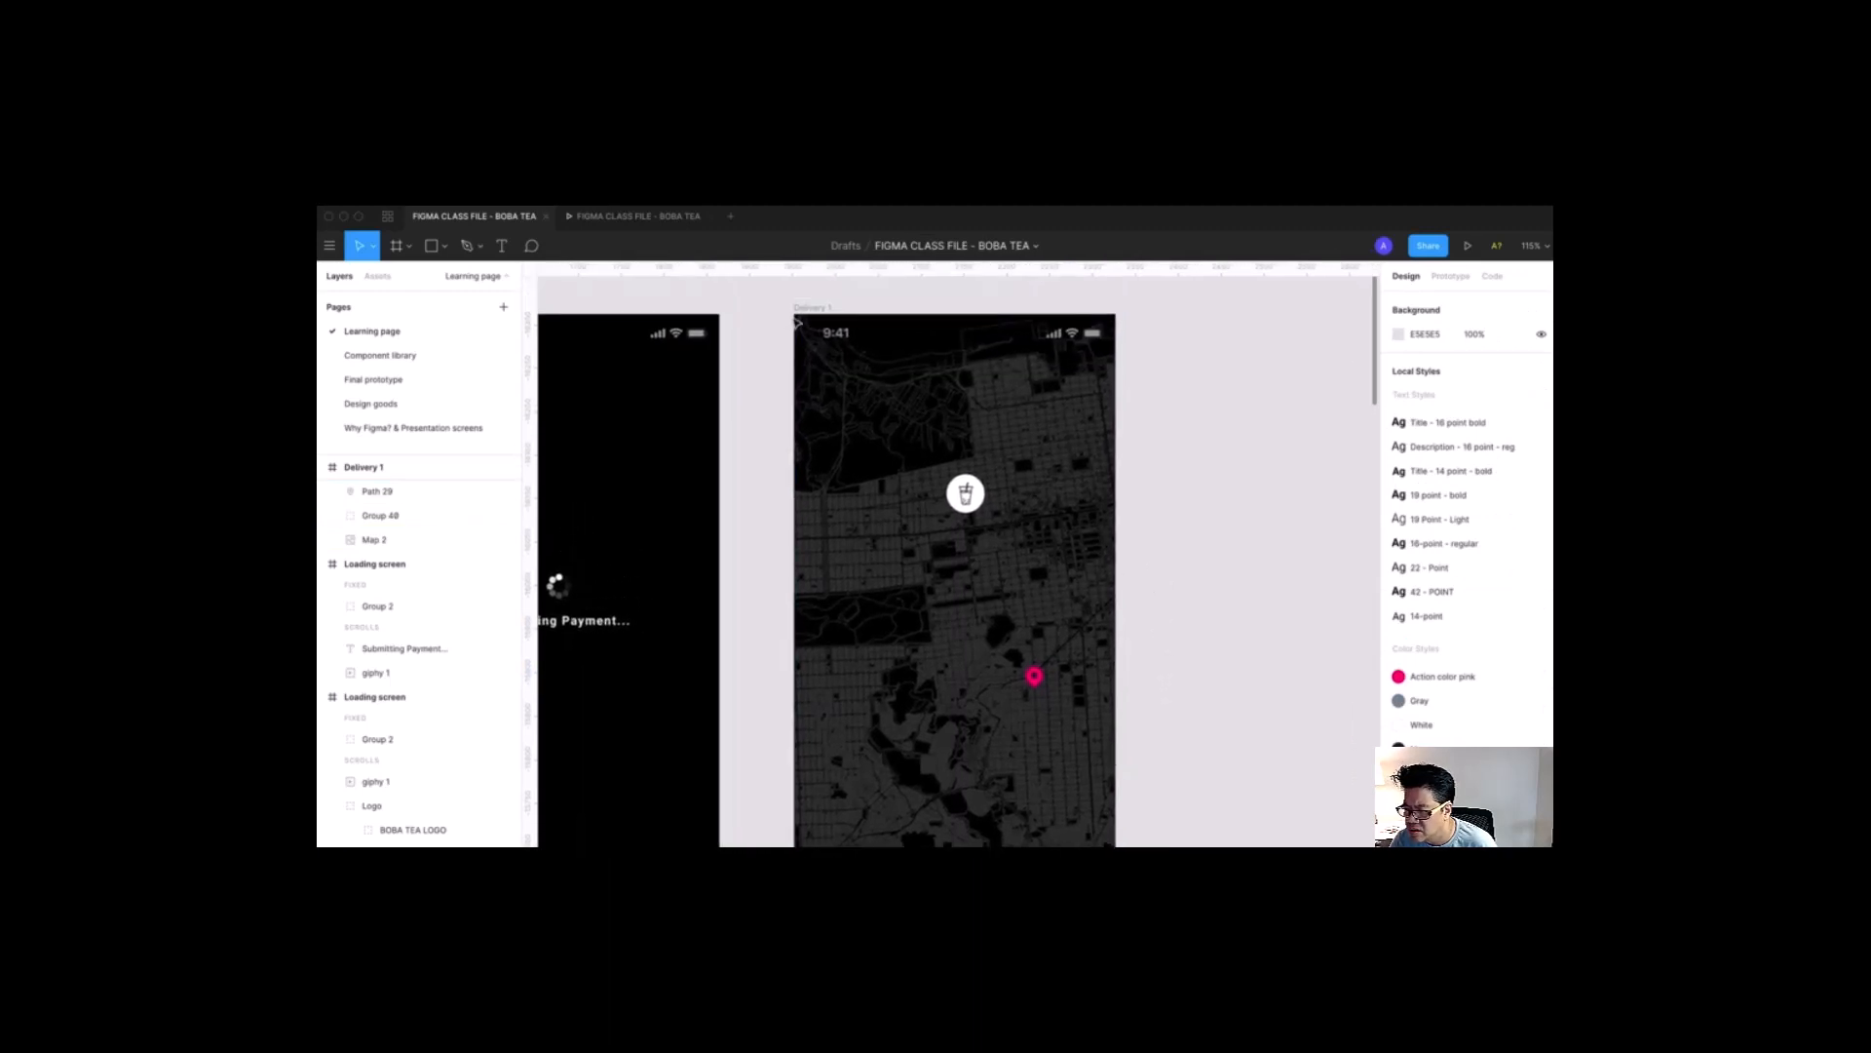
Step: Draw a closed ten-point shape with the Pen tool on the map beside the cup icon, about 128 by 168 px
{"action": "left_click", "coordinate": [477, 252]}
{"action": "left_click", "coordinate": [473, 283]}
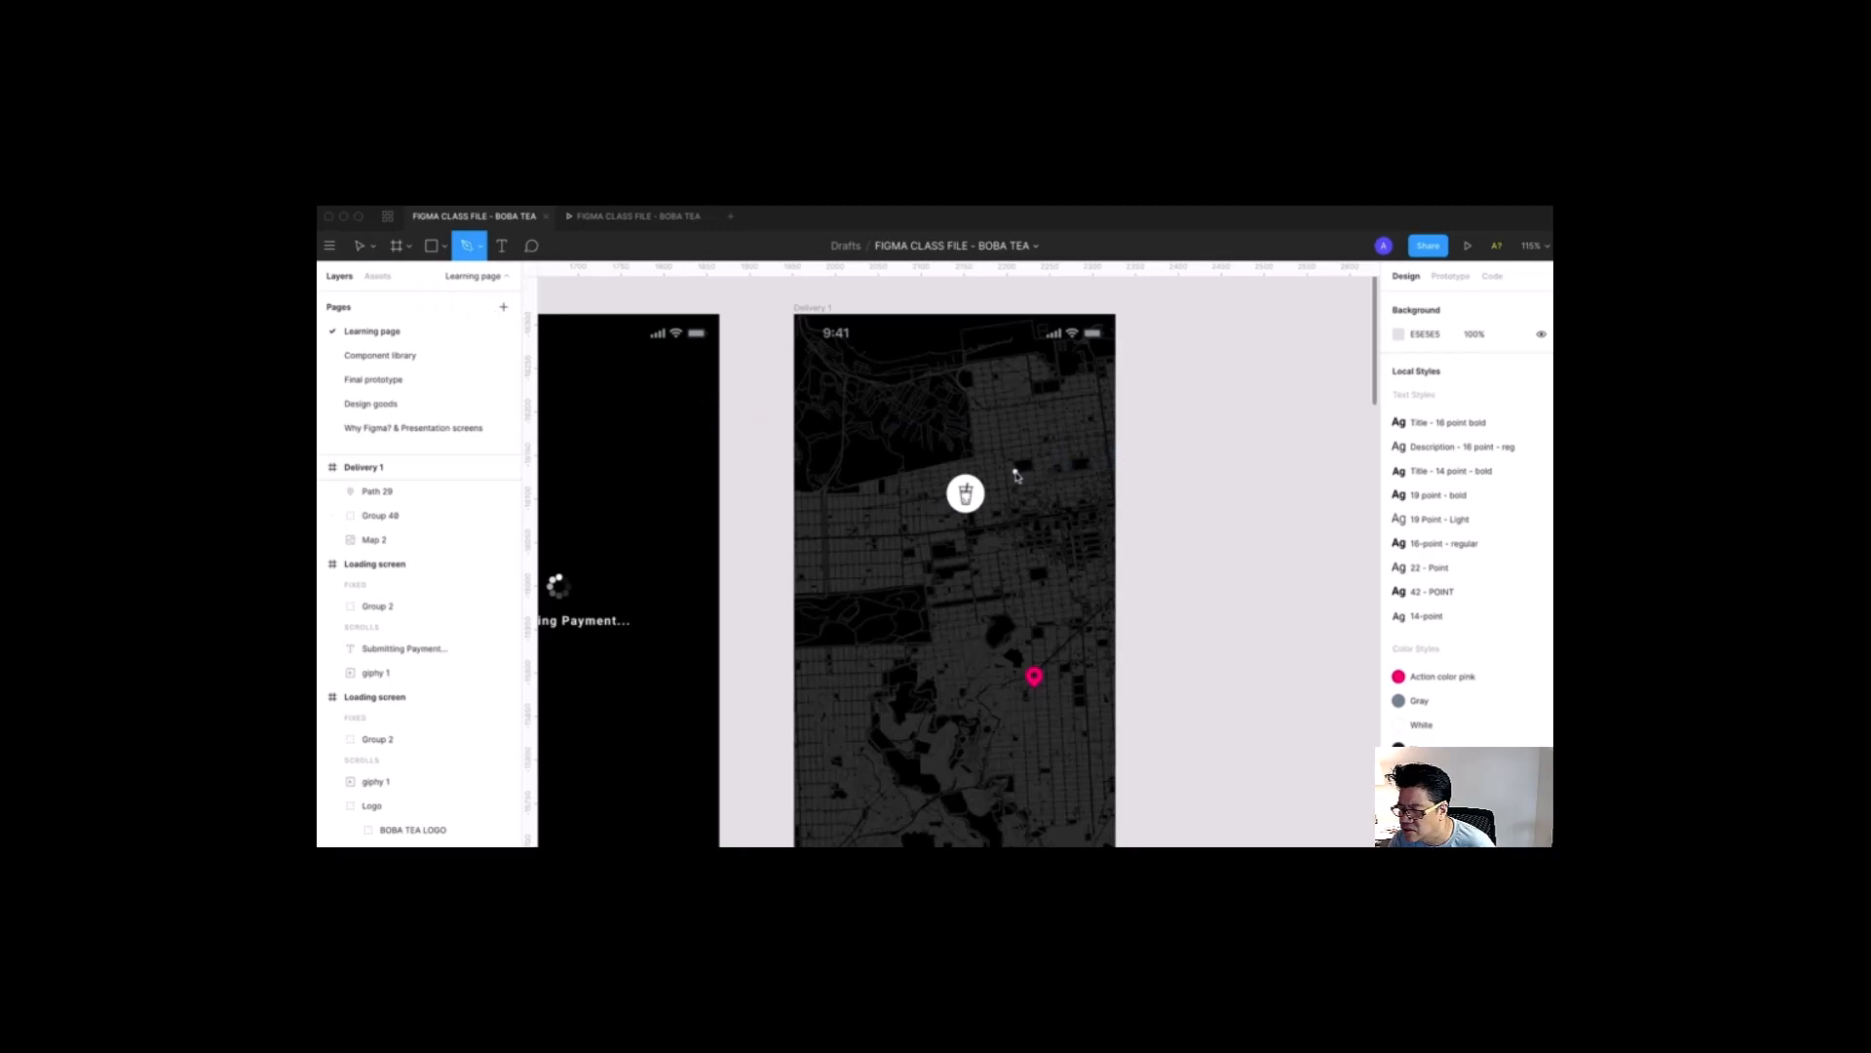
{"action": "left_click", "coordinate": [1016, 472]}
{"action": "left_click", "coordinate": [1056, 448]}
{"action": "left_click", "coordinate": [1067, 483]}
{"action": "left_click", "coordinate": [1103, 523]}
{"action": "left_click", "coordinate": [1066, 563]}
{"action": "left_click", "coordinate": [993, 593]}
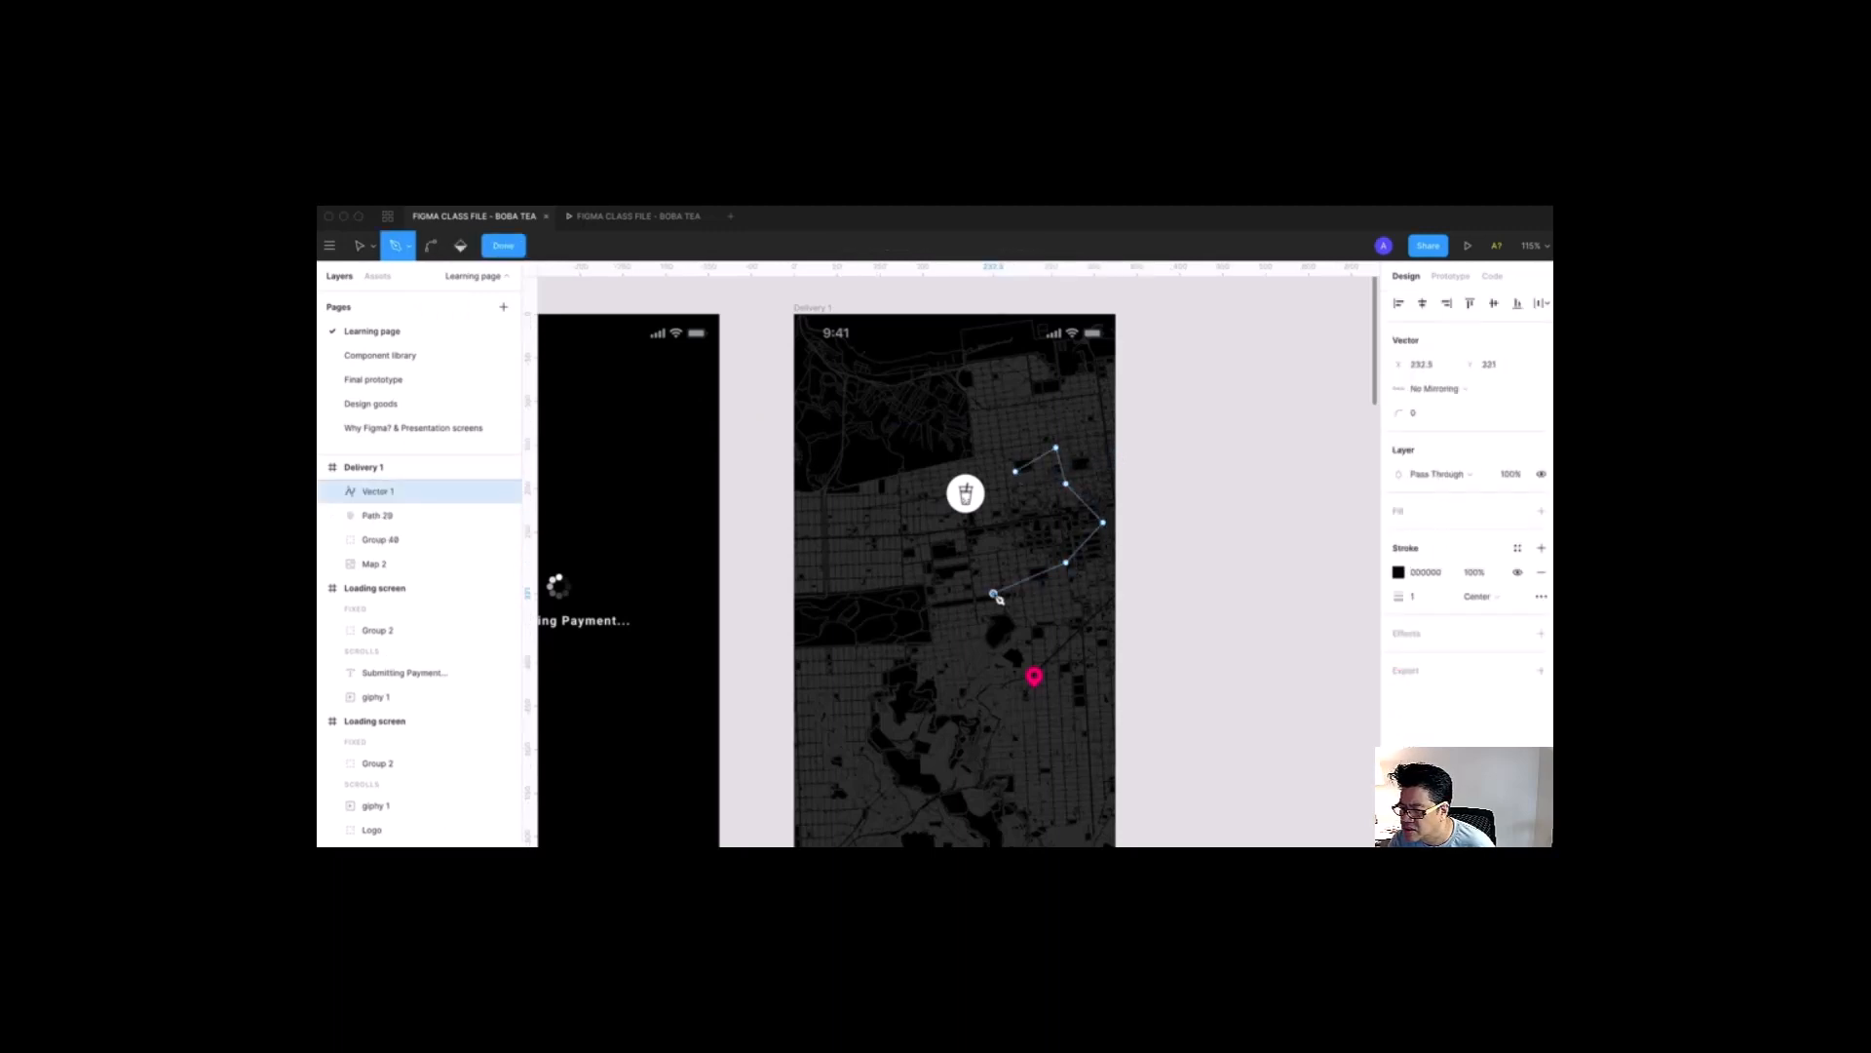
{"action": "left_click", "coordinate": [1004, 556]}
{"action": "left_click", "coordinate": [1033, 522]}
{"action": "left_click", "coordinate": [1016, 509]}
{"action": "left_click", "coordinate": [1004, 492]}
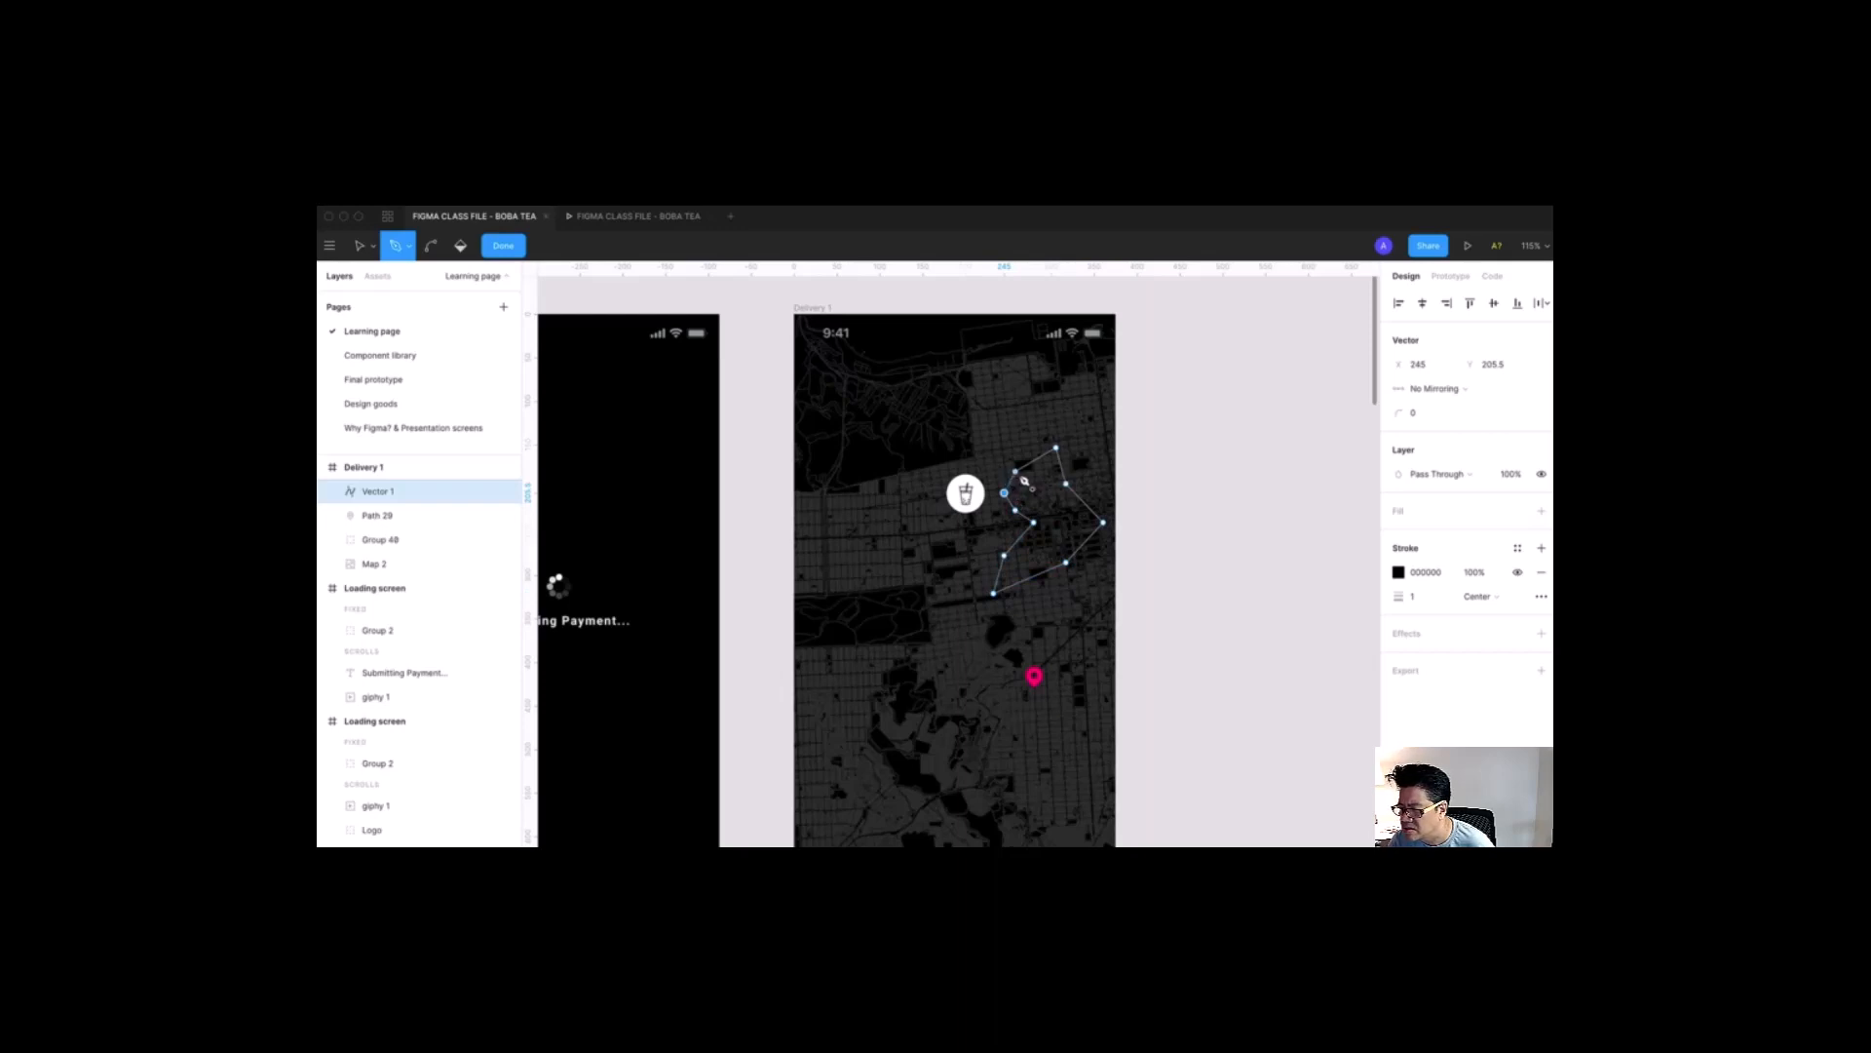
{"action": "left_click", "coordinate": [1015, 472]}
Step: Add a solid C4C4C4 fill to the closed pen shape and place an extra point in its middle
{"action": "left_click", "coordinate": [1541, 511]}
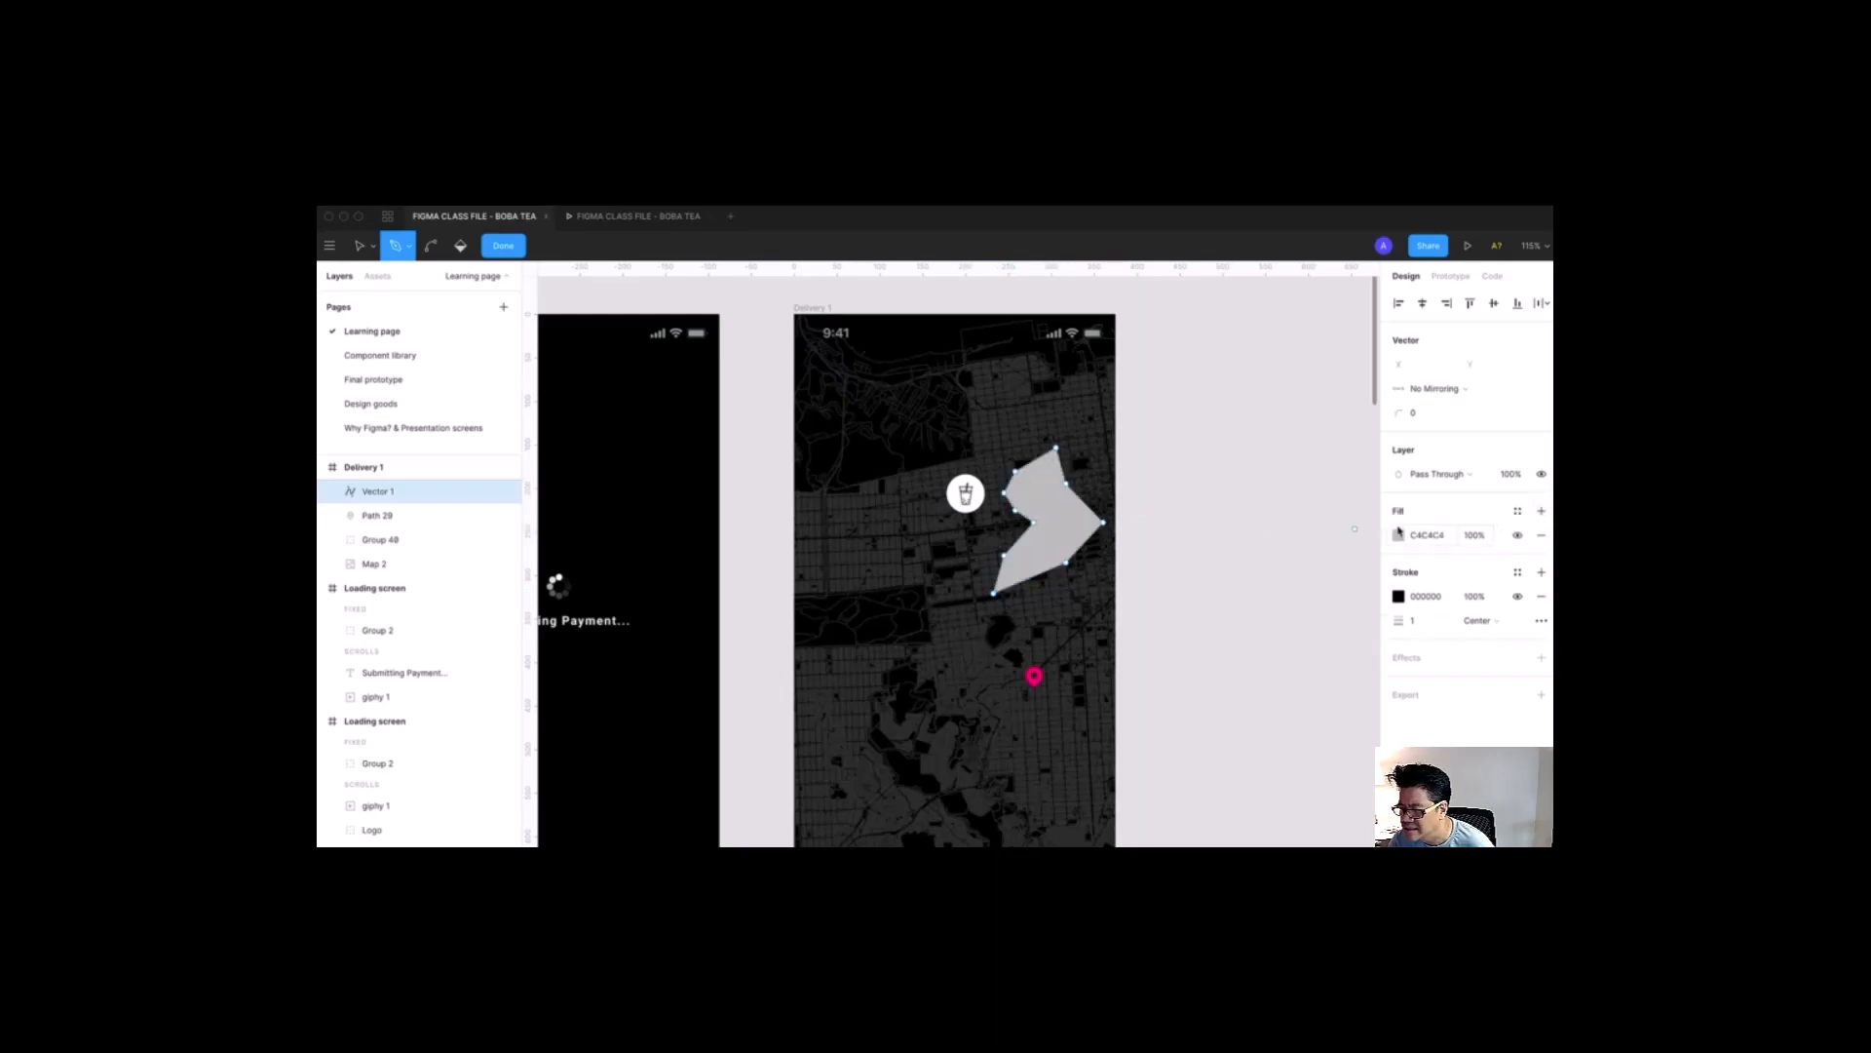
{"action": "left_click", "coordinate": [1062, 523]}
{"action": "key", "text": "Escape"}
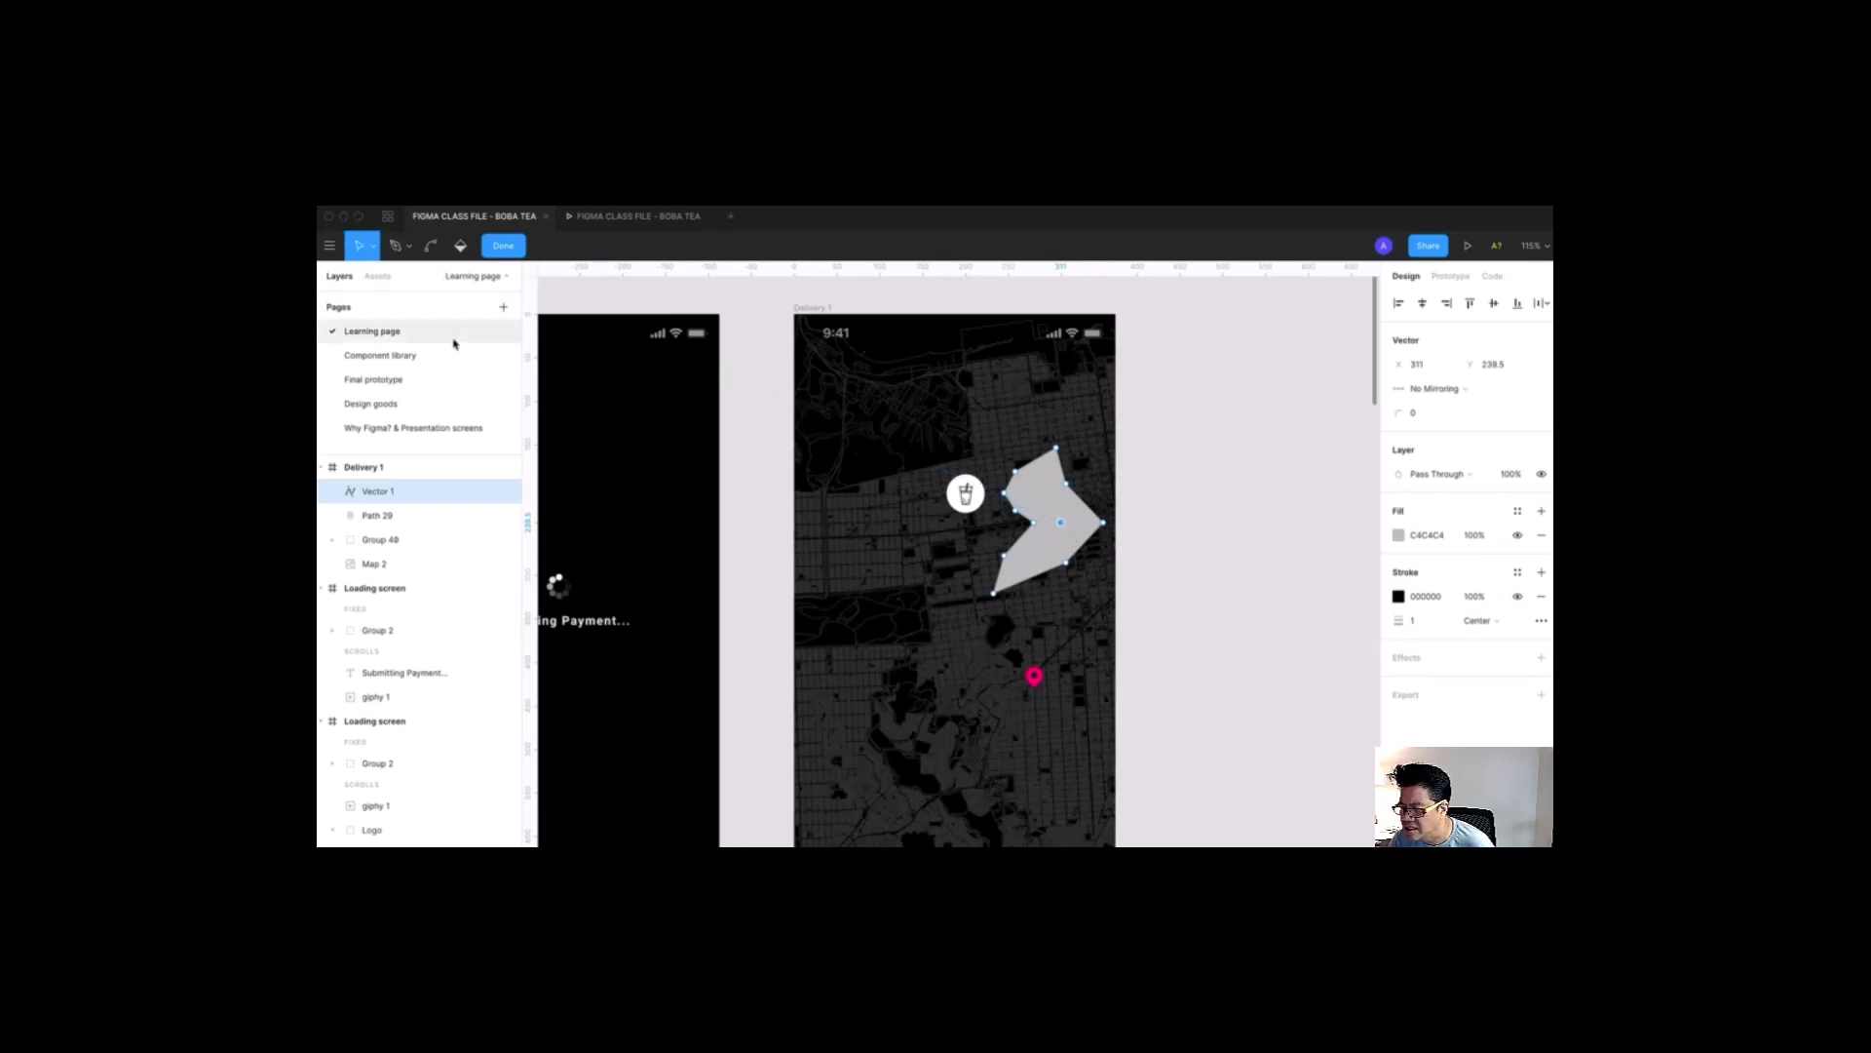
Step: Leave vector editing and delete the filled pen shape from the Delivery 1 map
{"action": "left_click", "coordinate": [1047, 482]}
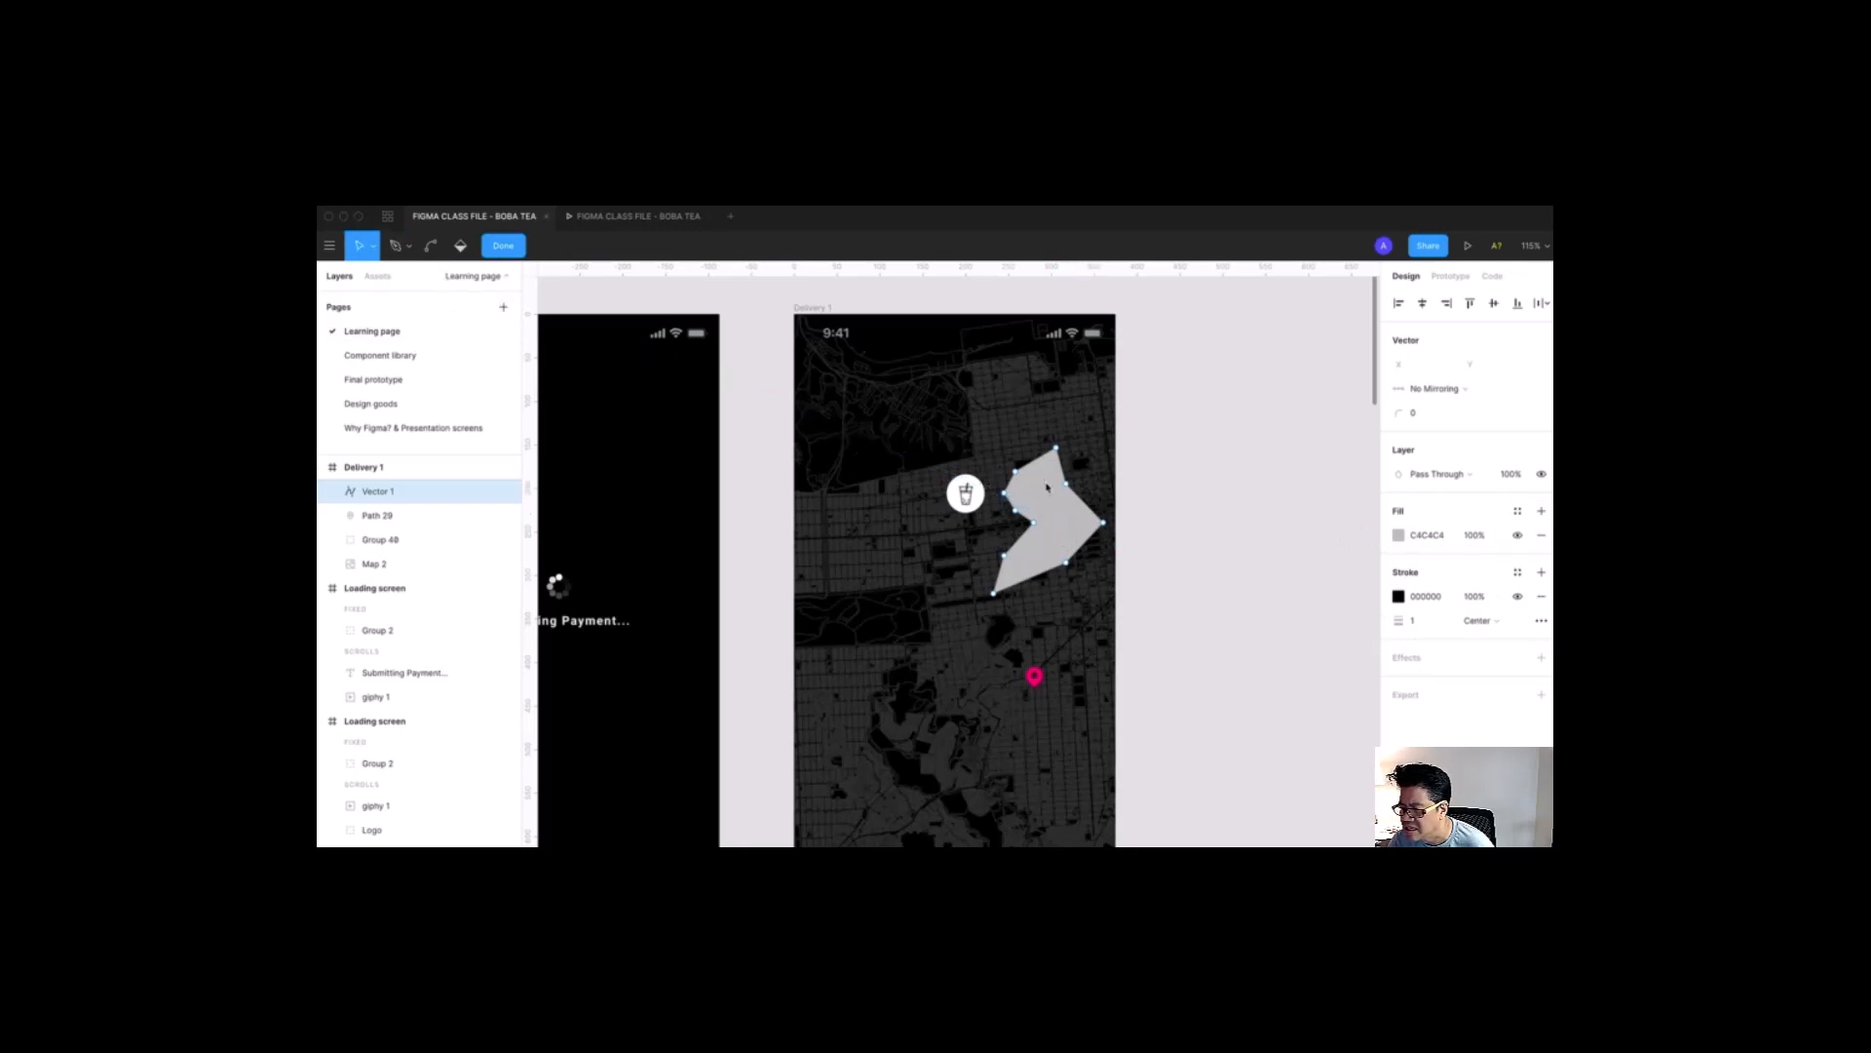
{"action": "key", "text": "Escape"}
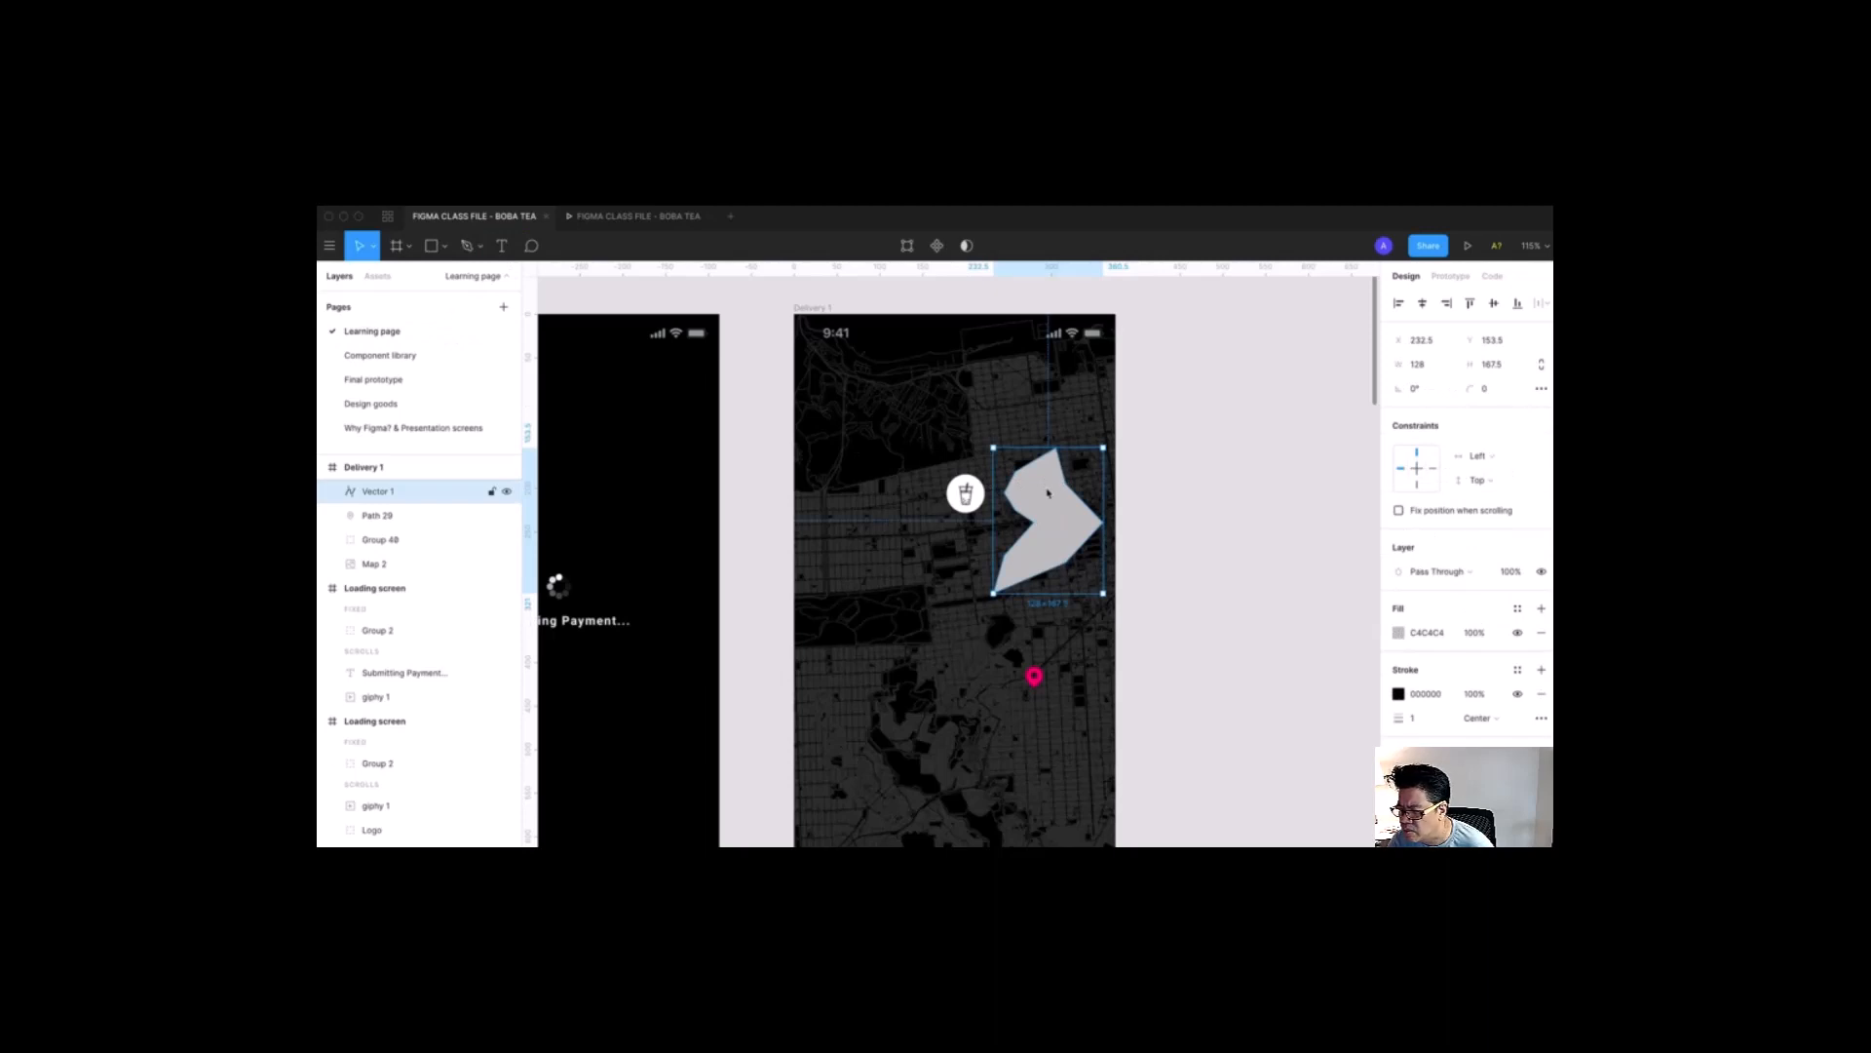
{"action": "key", "text": "Delete"}
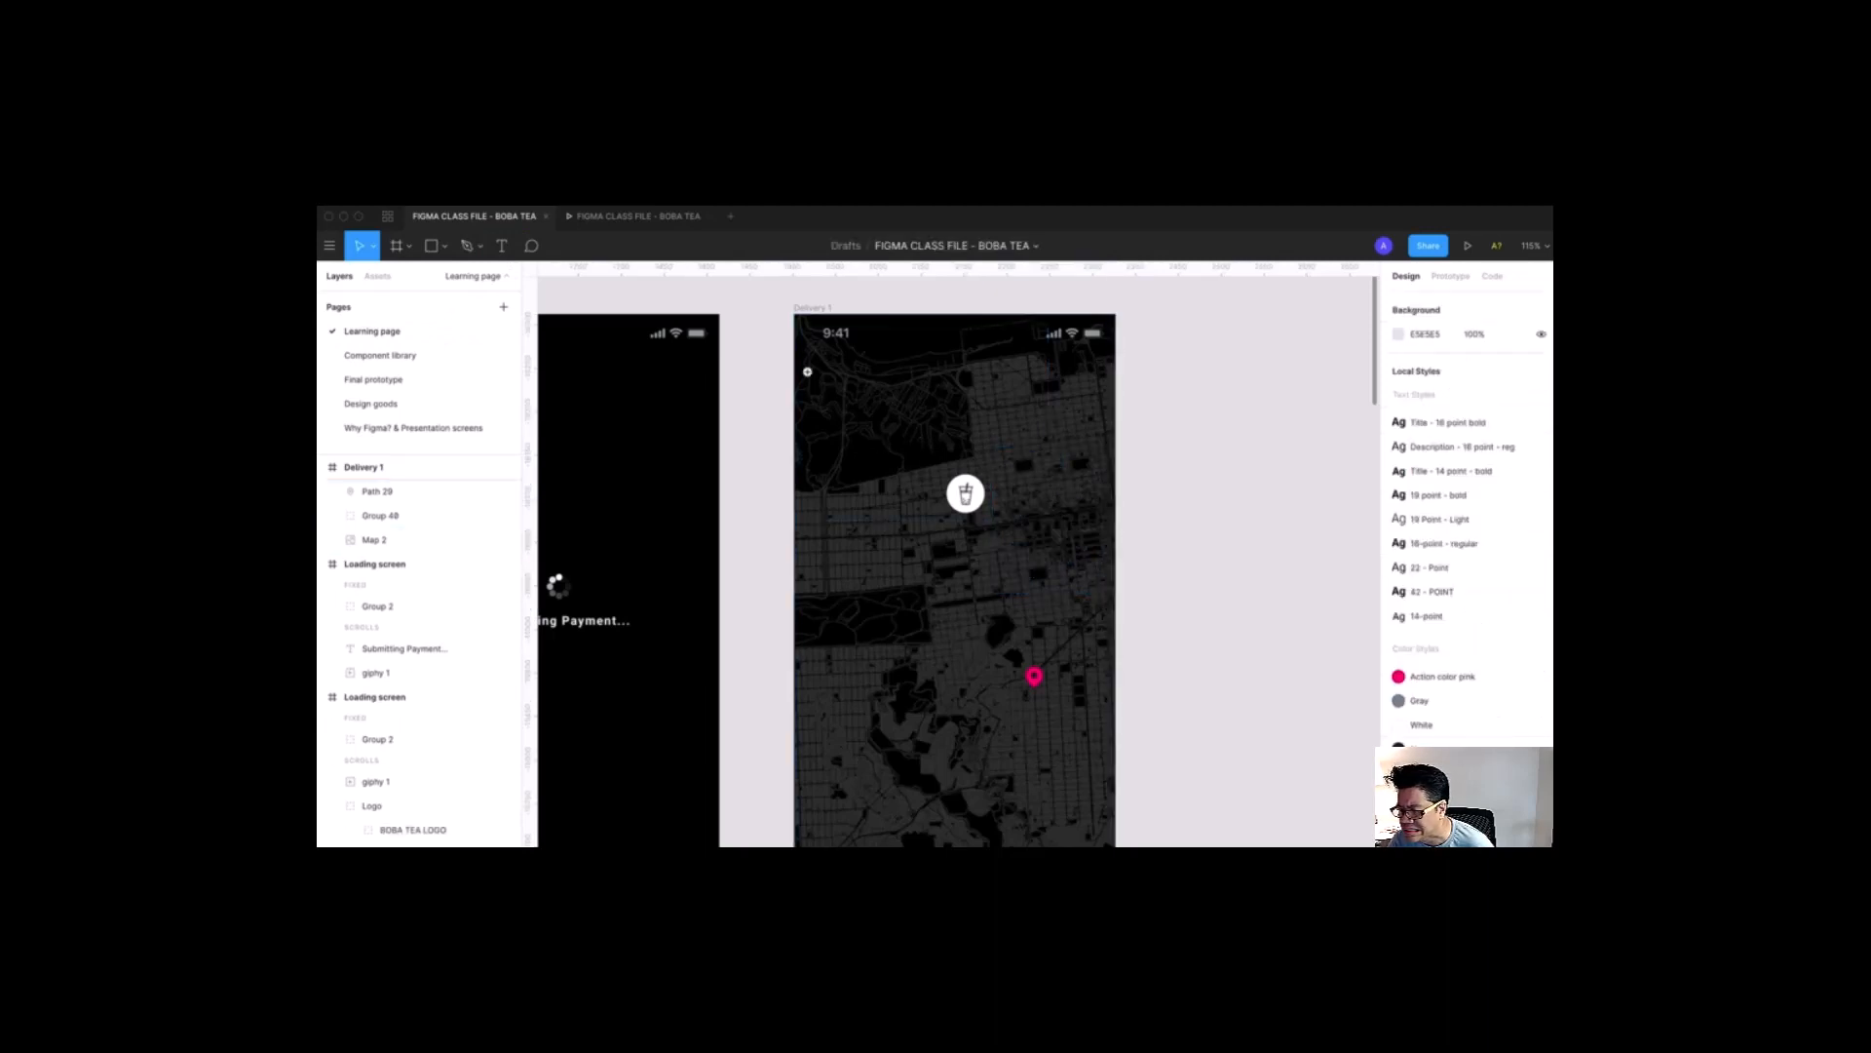
Step: Draw an open five-point route with the Pen tool from the cup icon's edge at about X 221, Y 203.5 to the pin at X 278.5, Y 405.5
{"action": "left_click_drag", "start_coordinate": [804, 369], "coordinate": [1184, 780]}
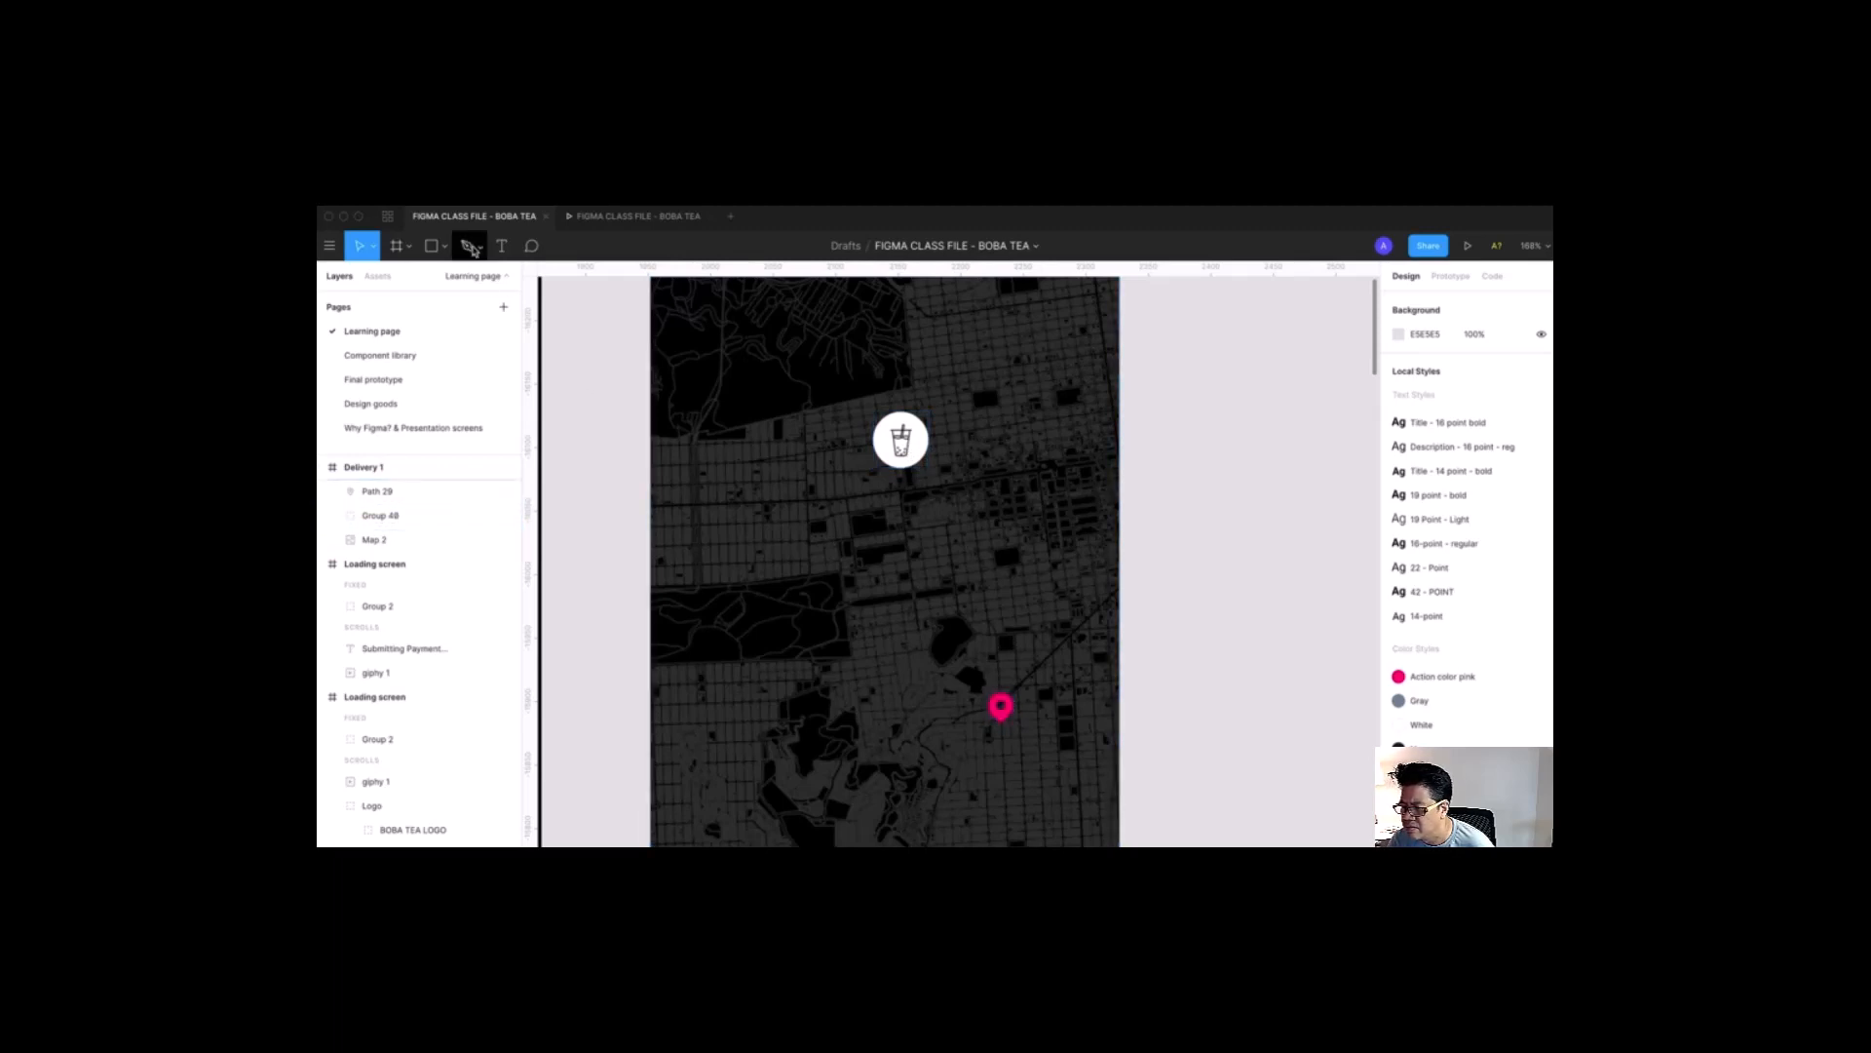
{"action": "left_click", "coordinate": [474, 250]}
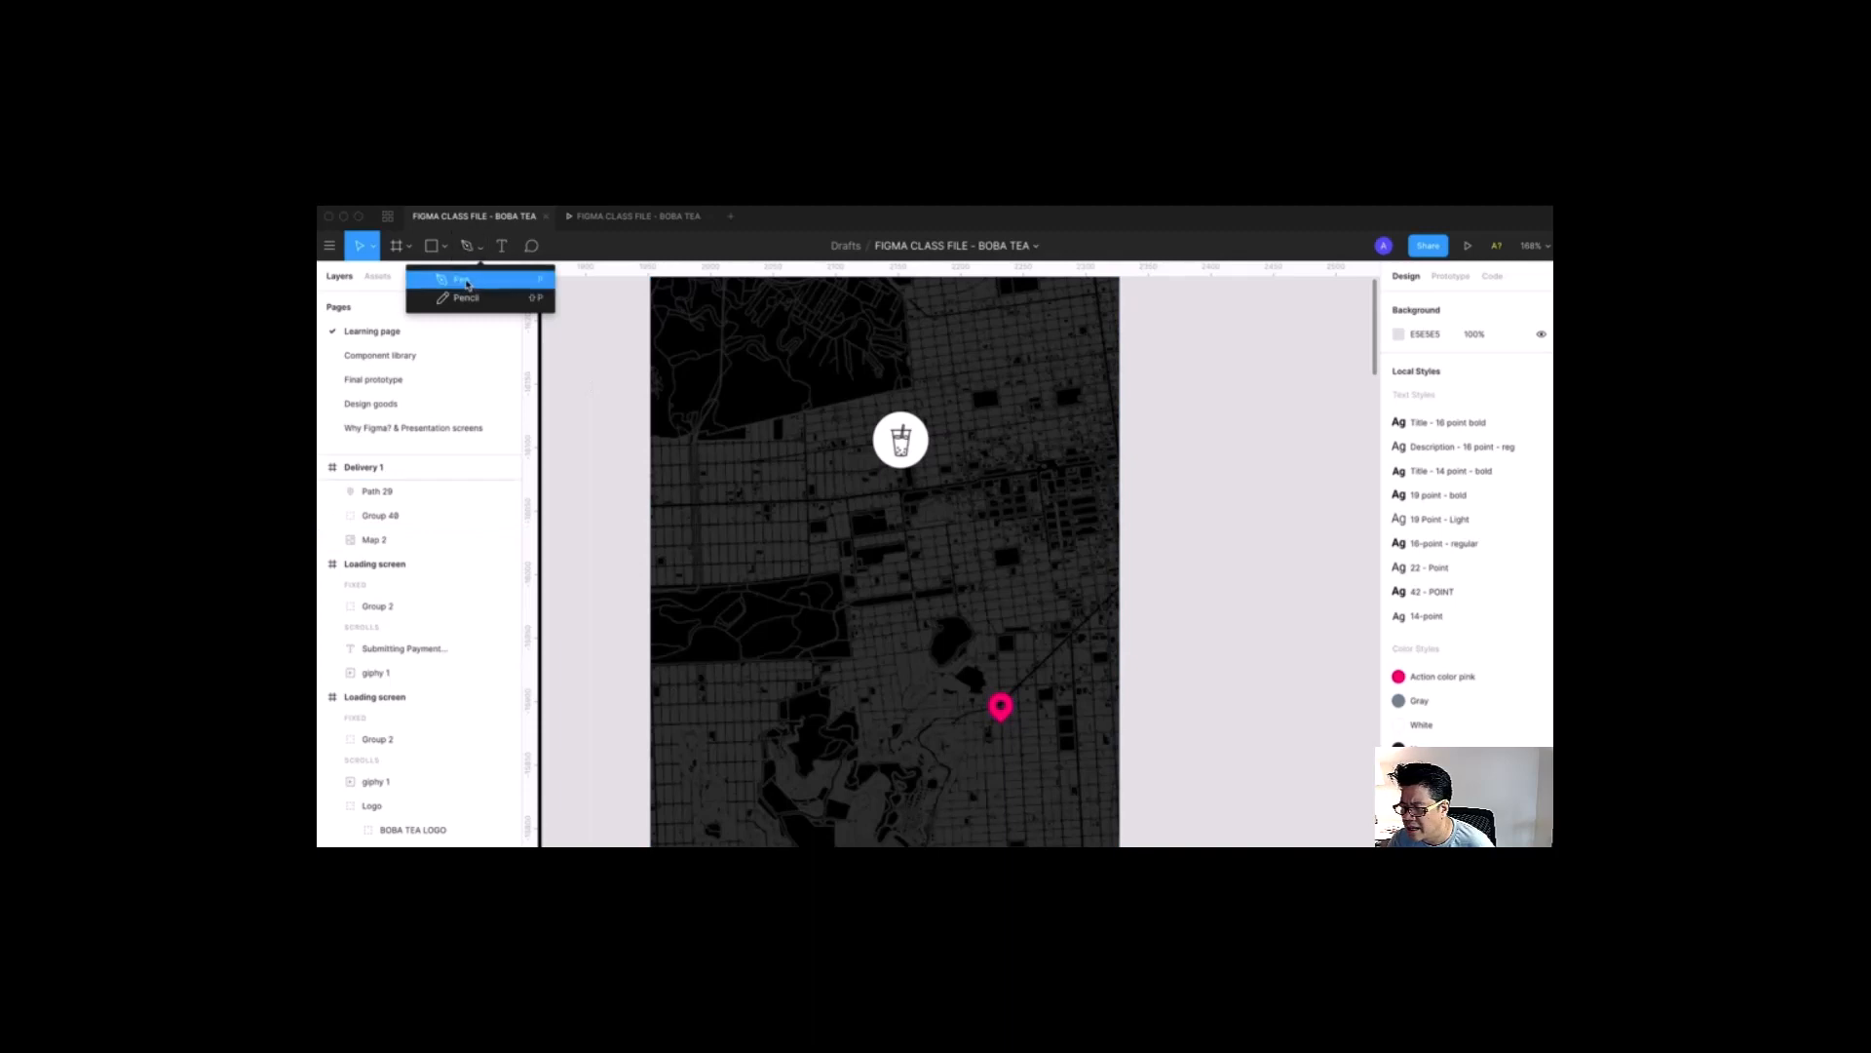
{"action": "left_click", "coordinate": [462, 281]}
{"action": "left_click", "coordinate": [479, 250]}
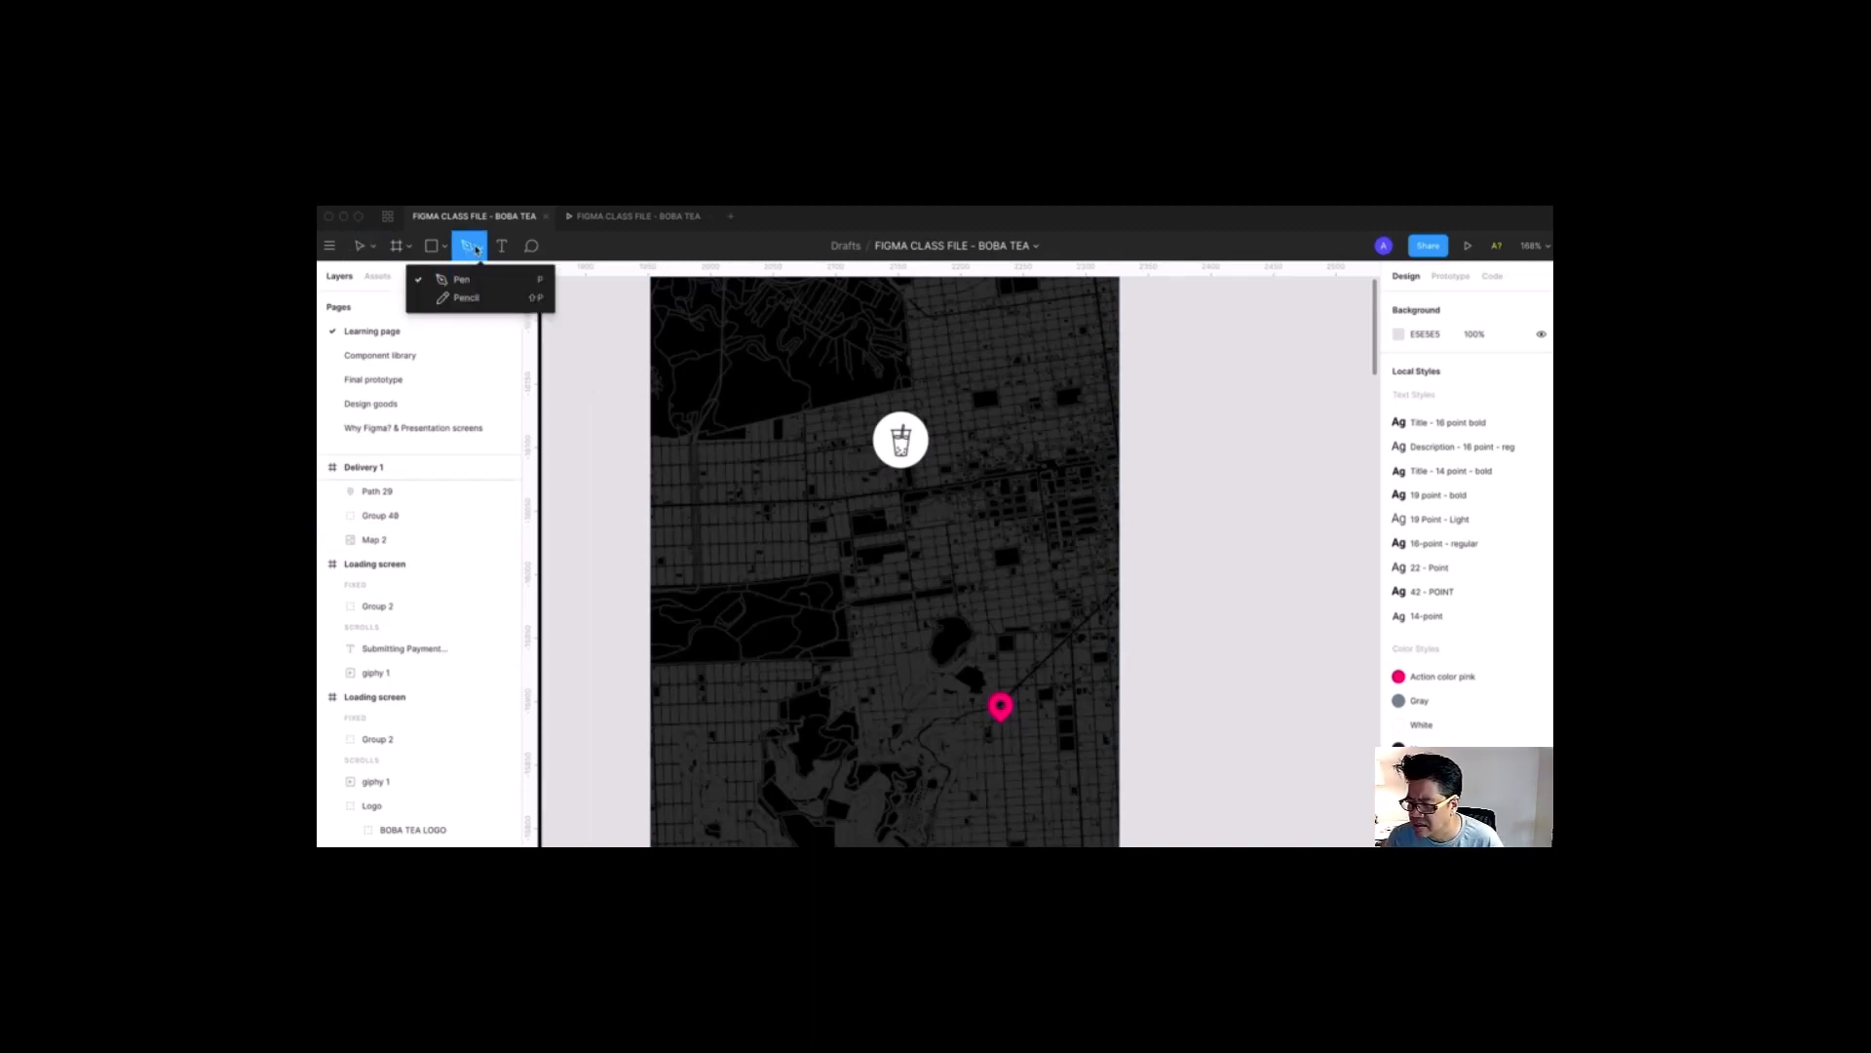
{"action": "left_click", "coordinate": [463, 281]}
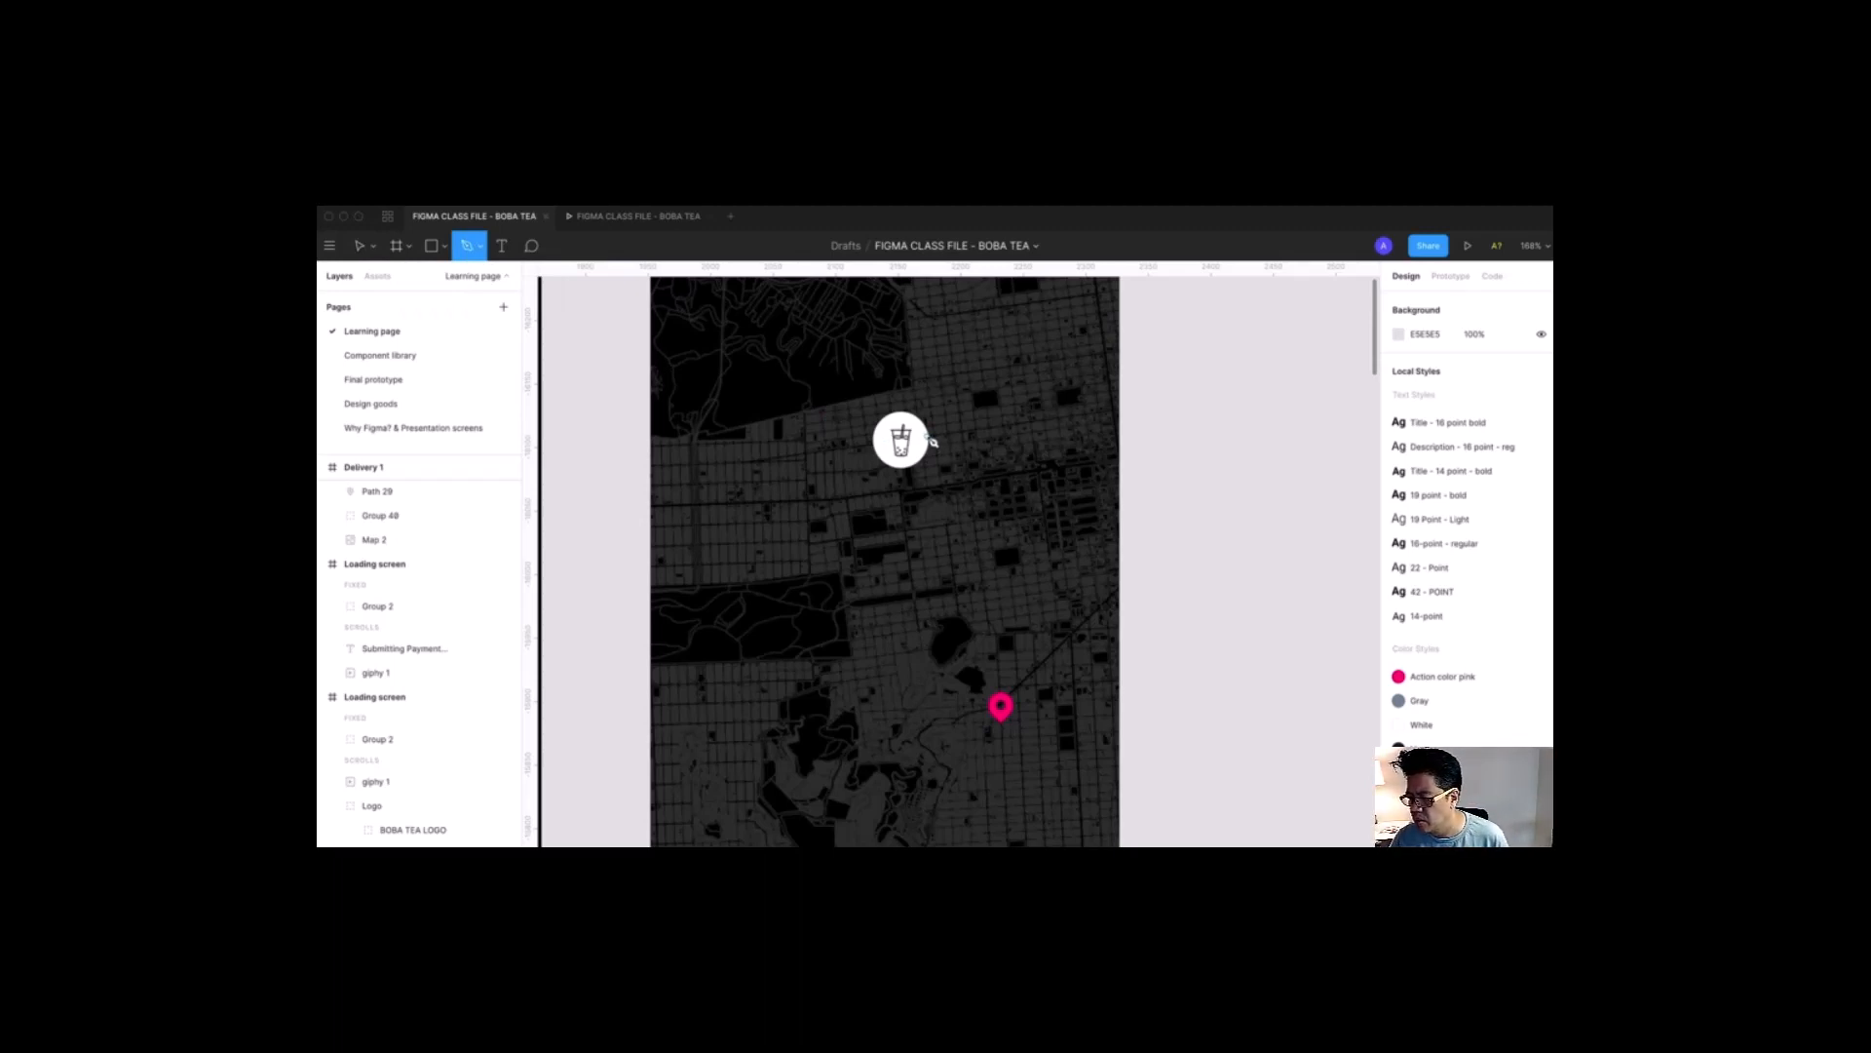
{"action": "left_click", "coordinate": [928, 437]}
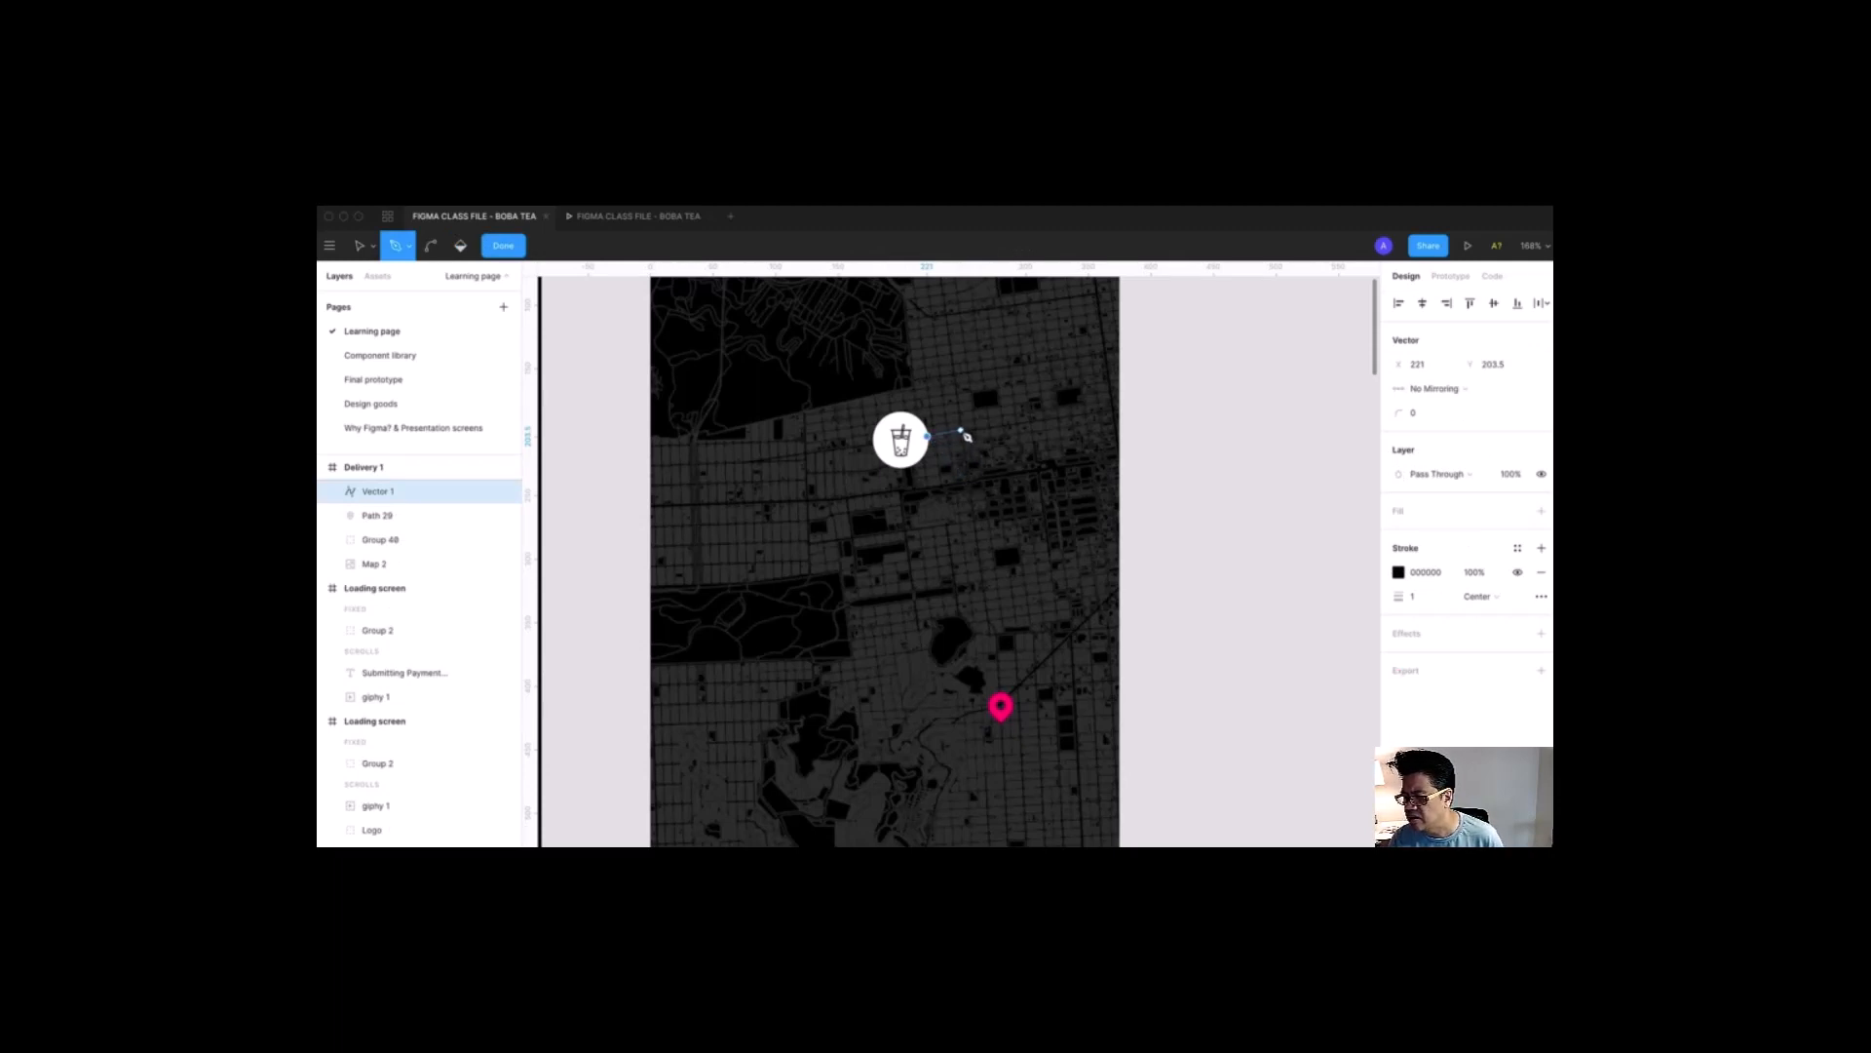
{"action": "left_click", "coordinate": [962, 432]}
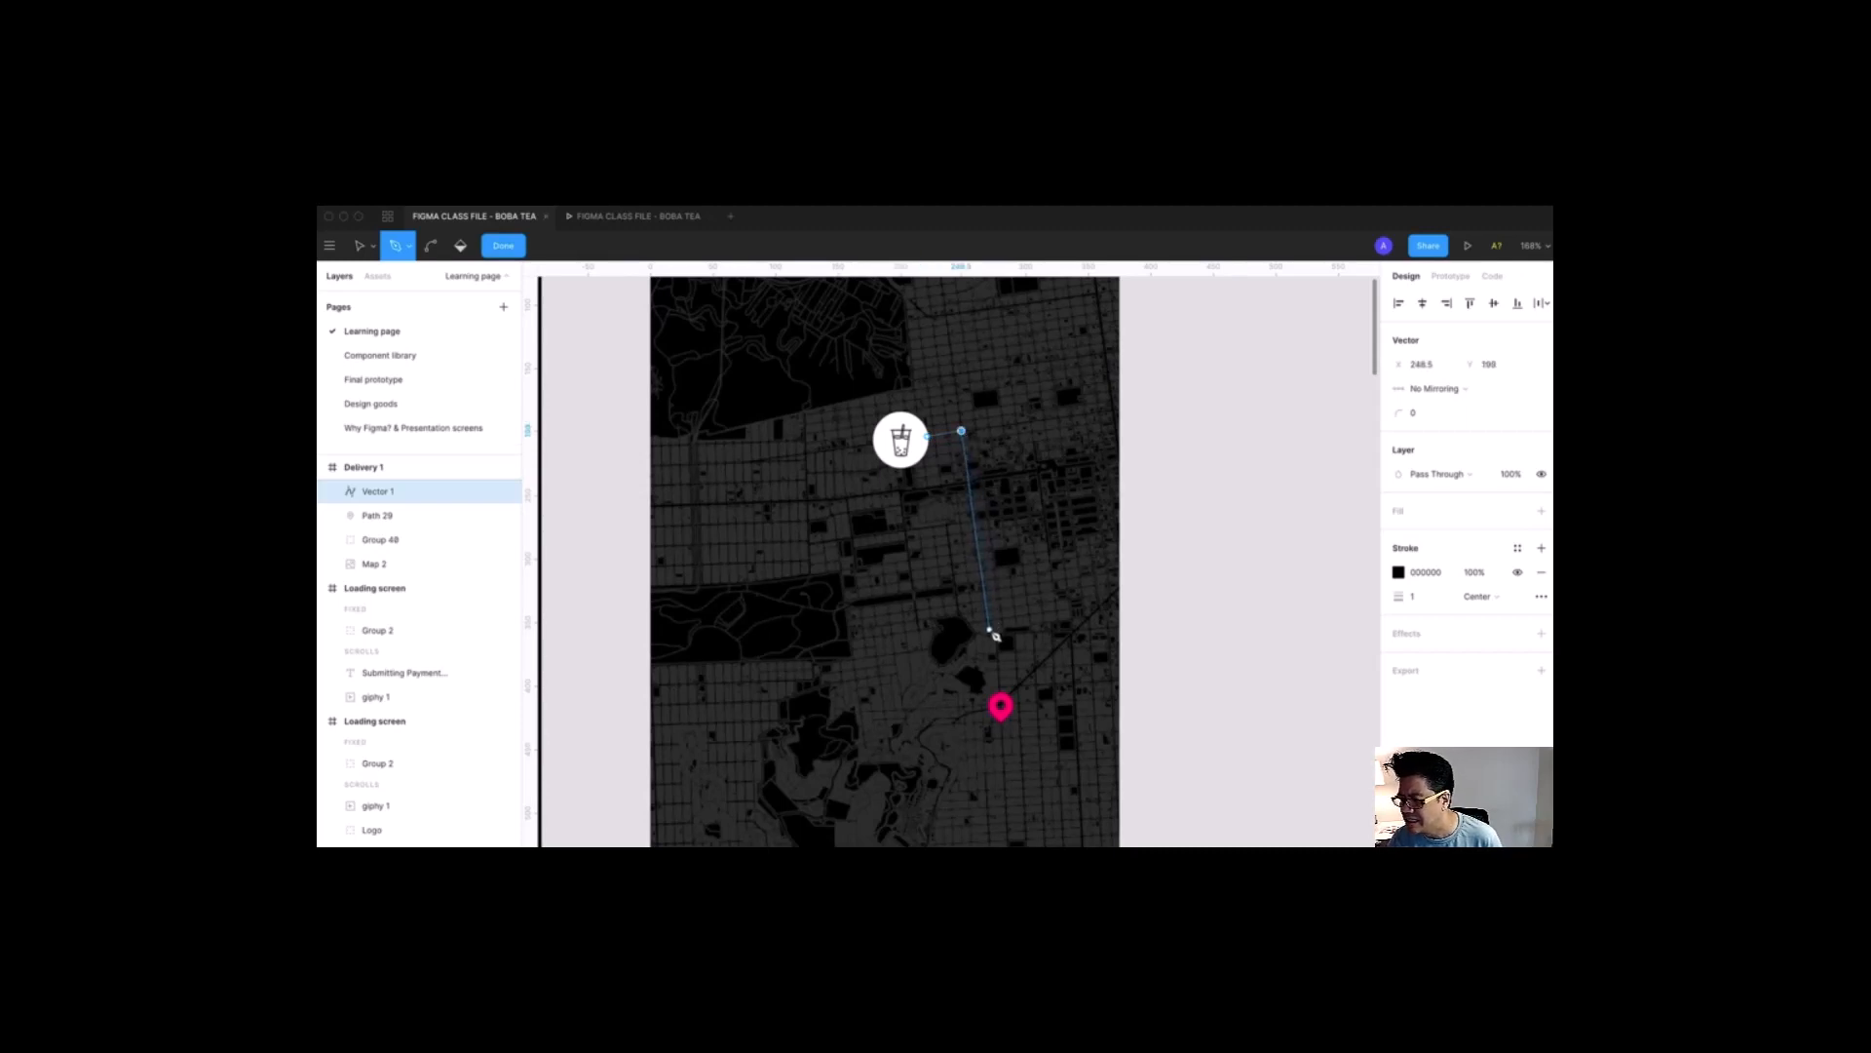
{"action": "left_click", "coordinate": [989, 636]}
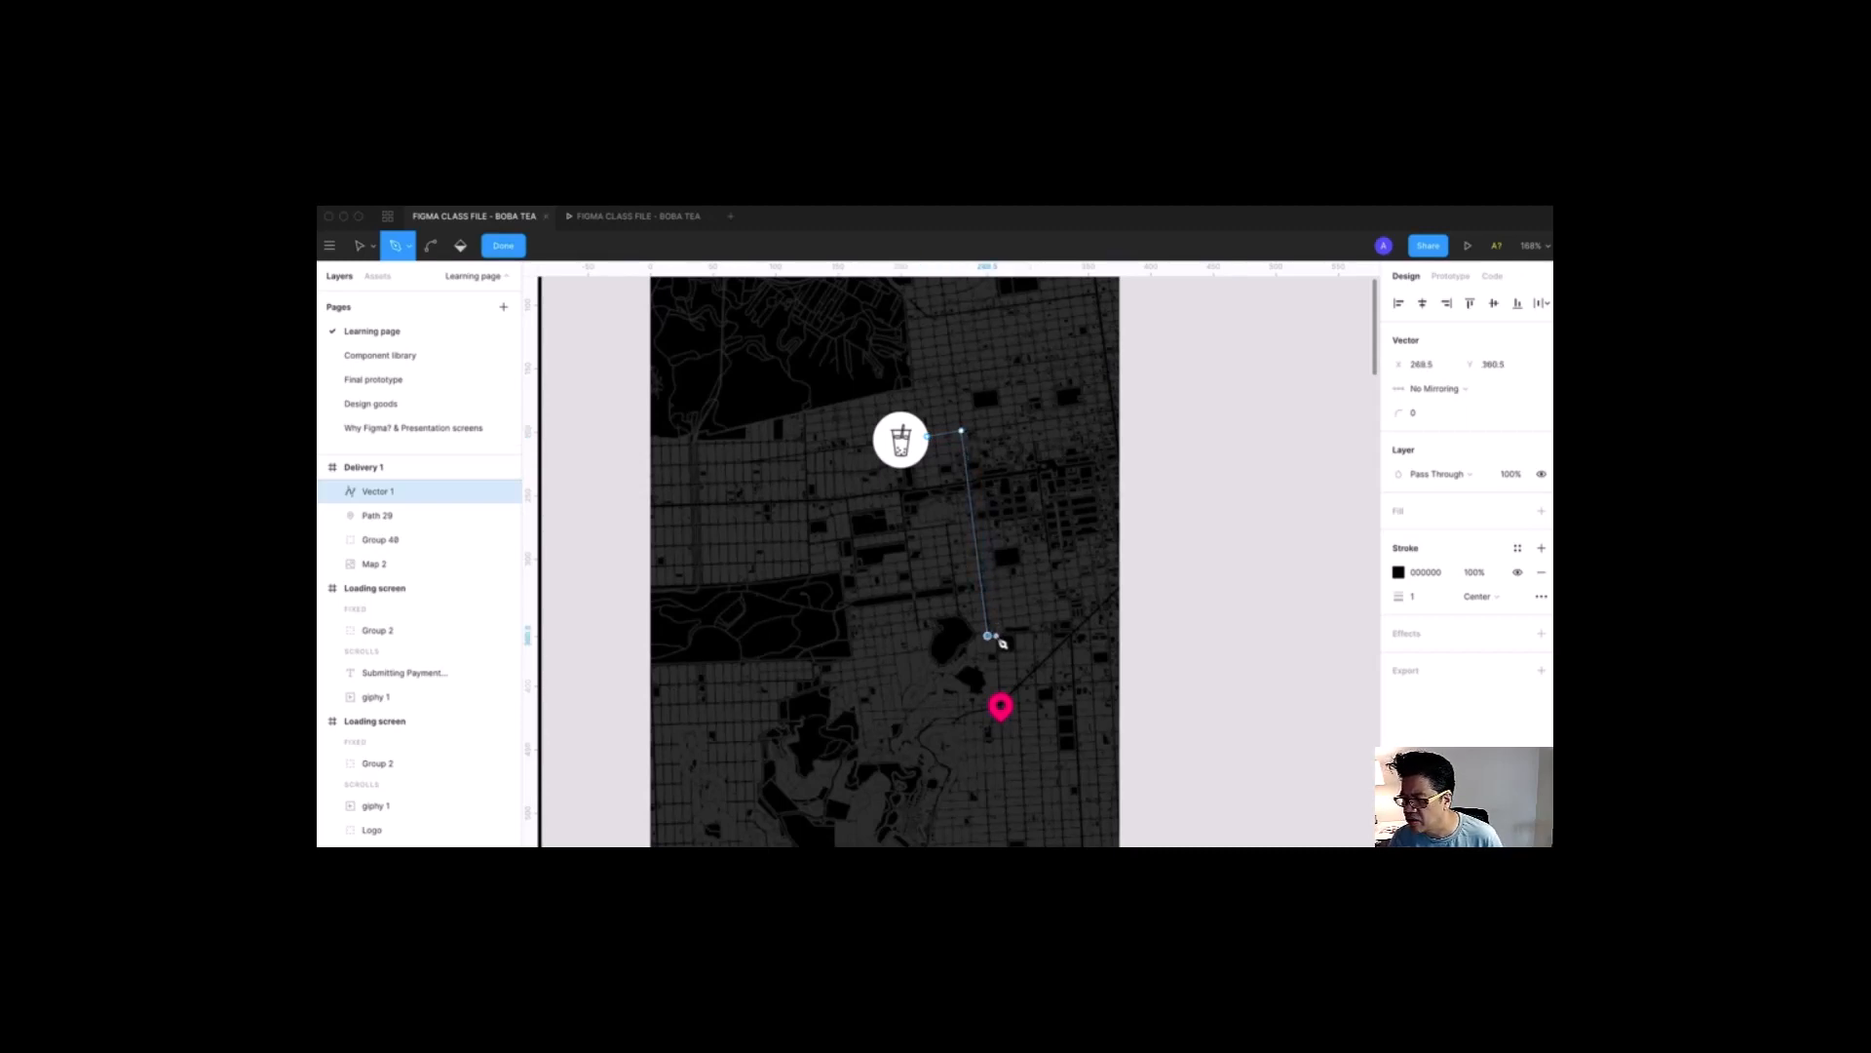
{"action": "left_click", "coordinate": [999, 636]}
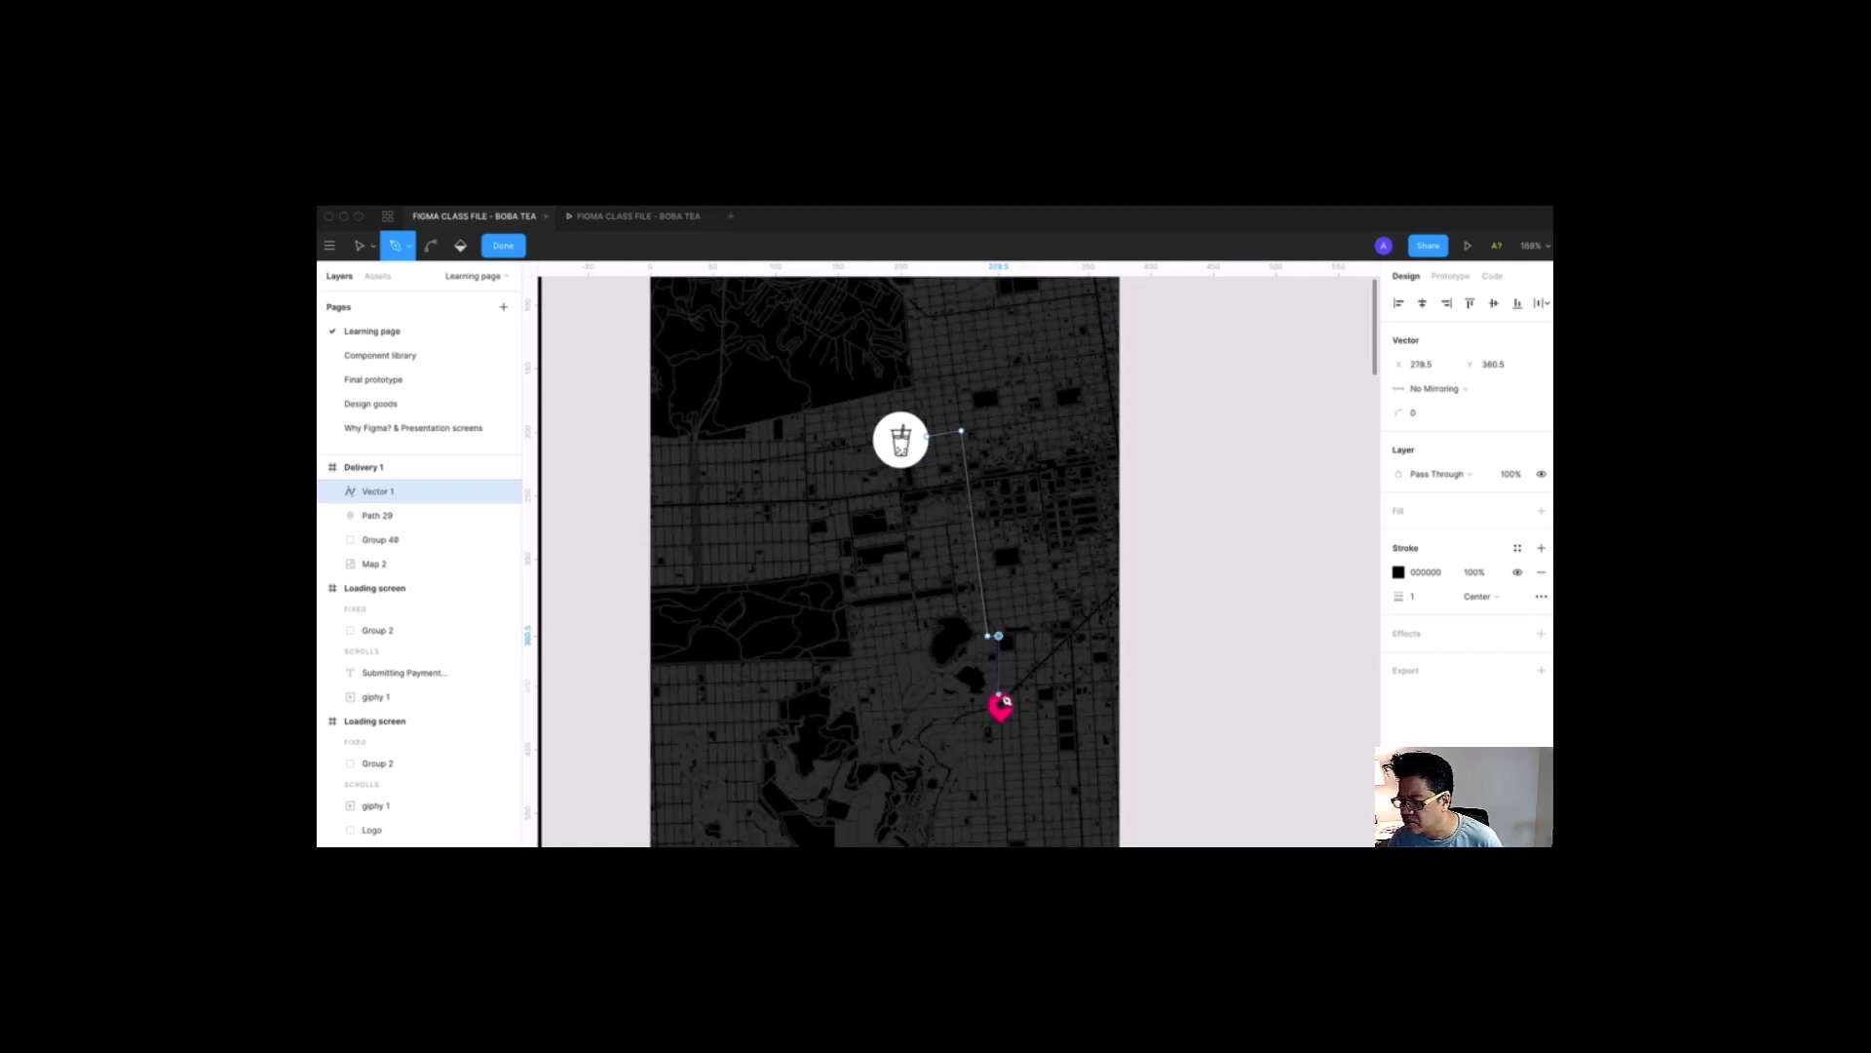
{"action": "left_click", "coordinate": [999, 693]}
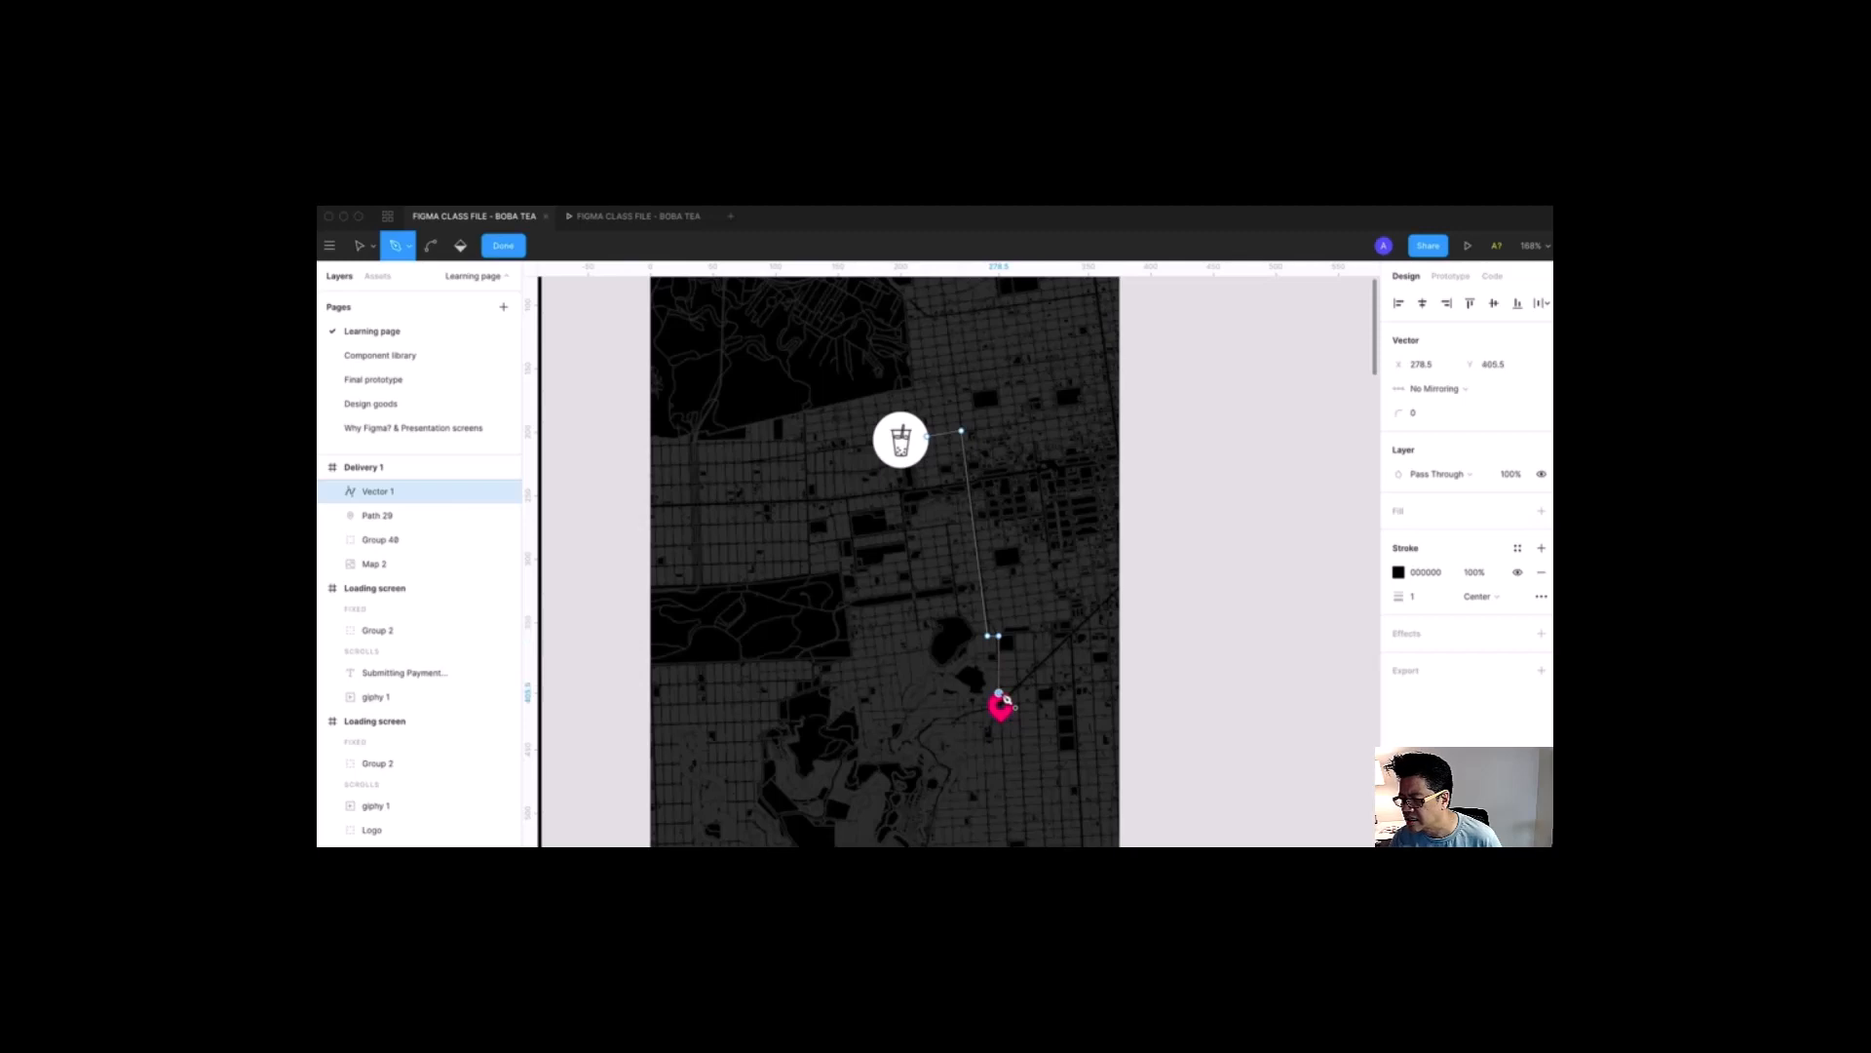
{"action": "key", "text": "Escape"}
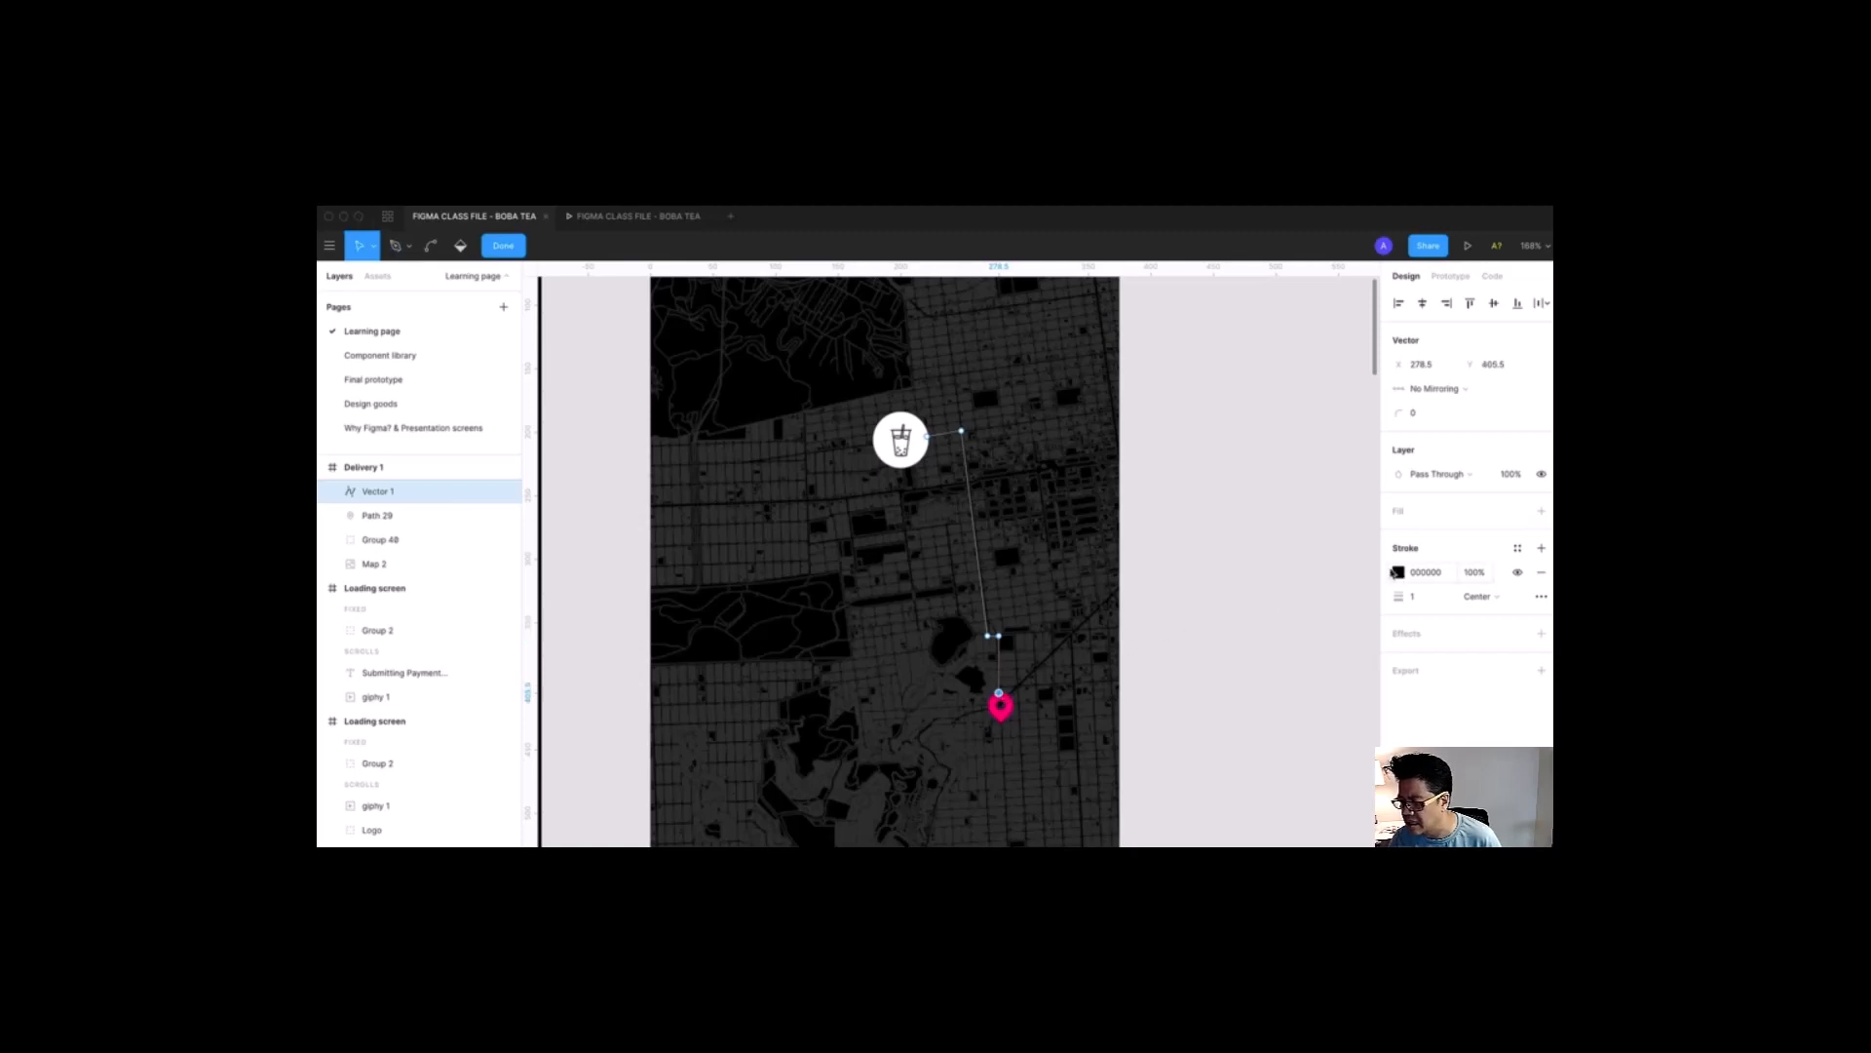
Step: Apply the Primary - Action - Color style to the route line's stroke, set its width to 2 and leave vector editing
{"action": "left_click", "coordinate": [1518, 548]}
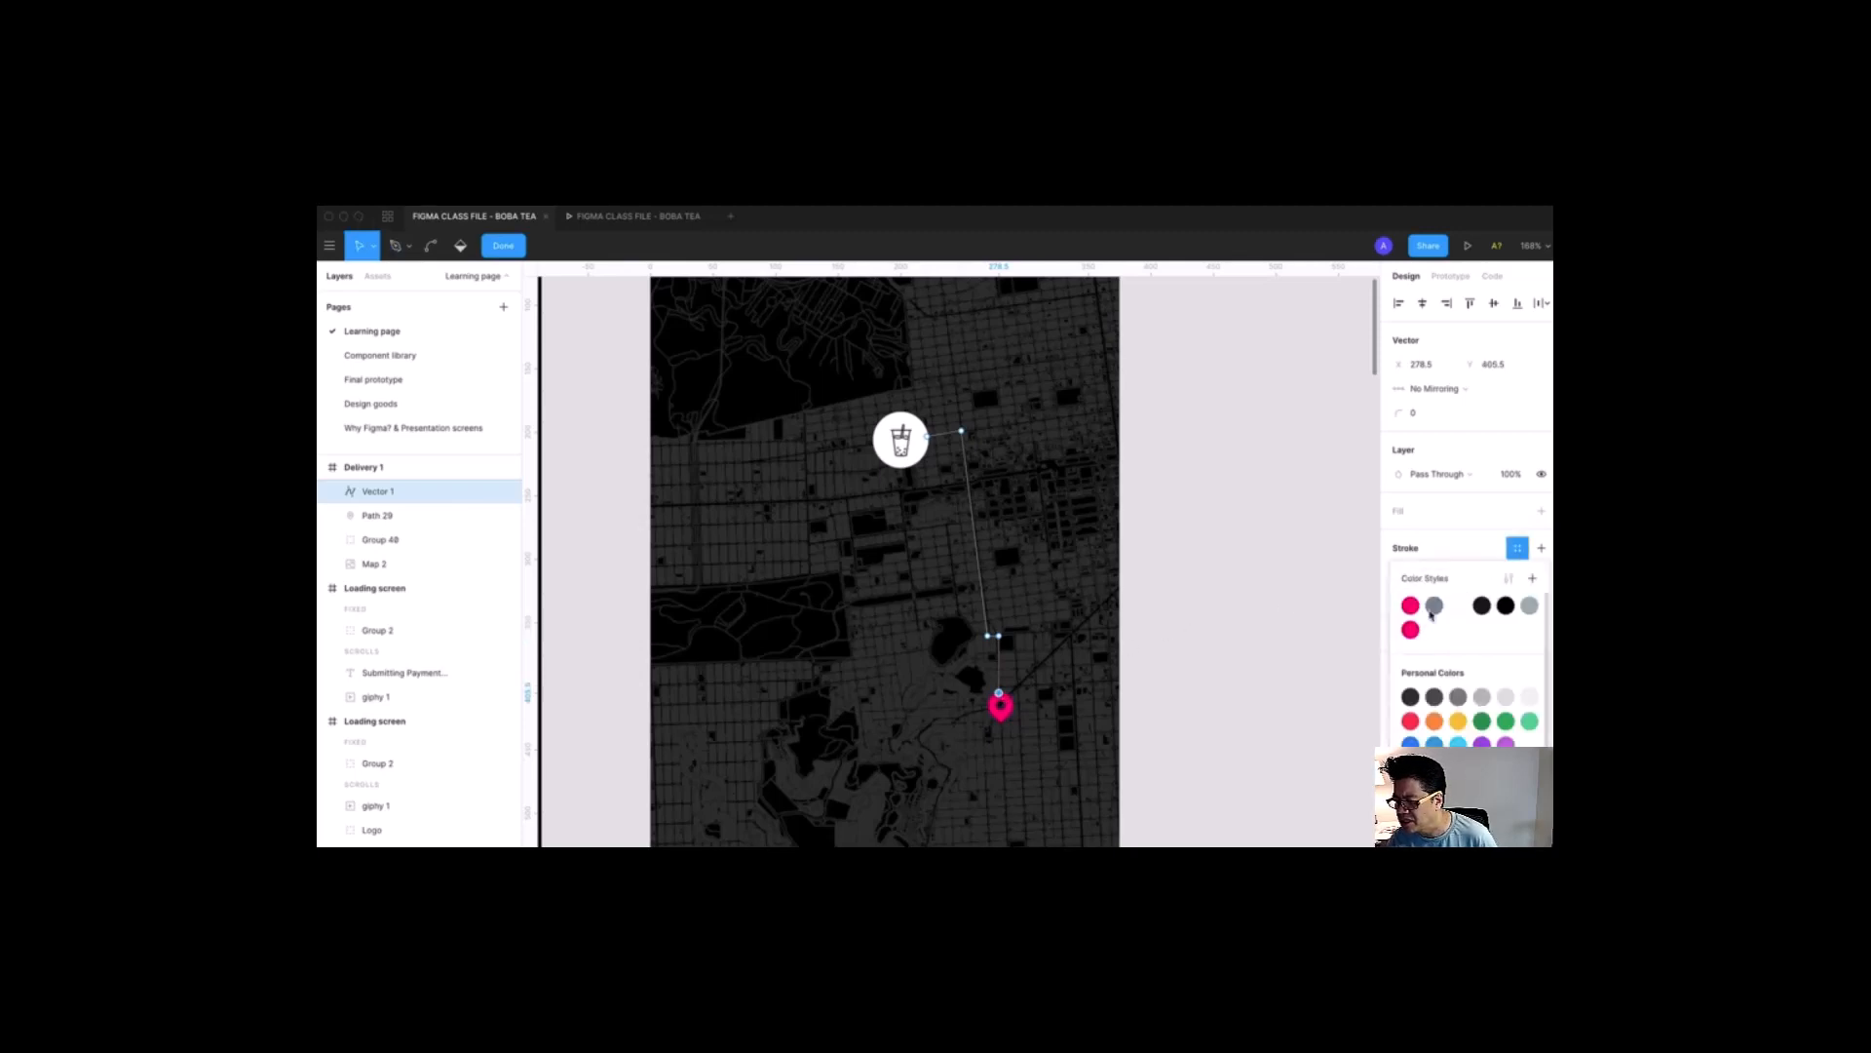
{"action": "left_click", "coordinate": [1411, 631]}
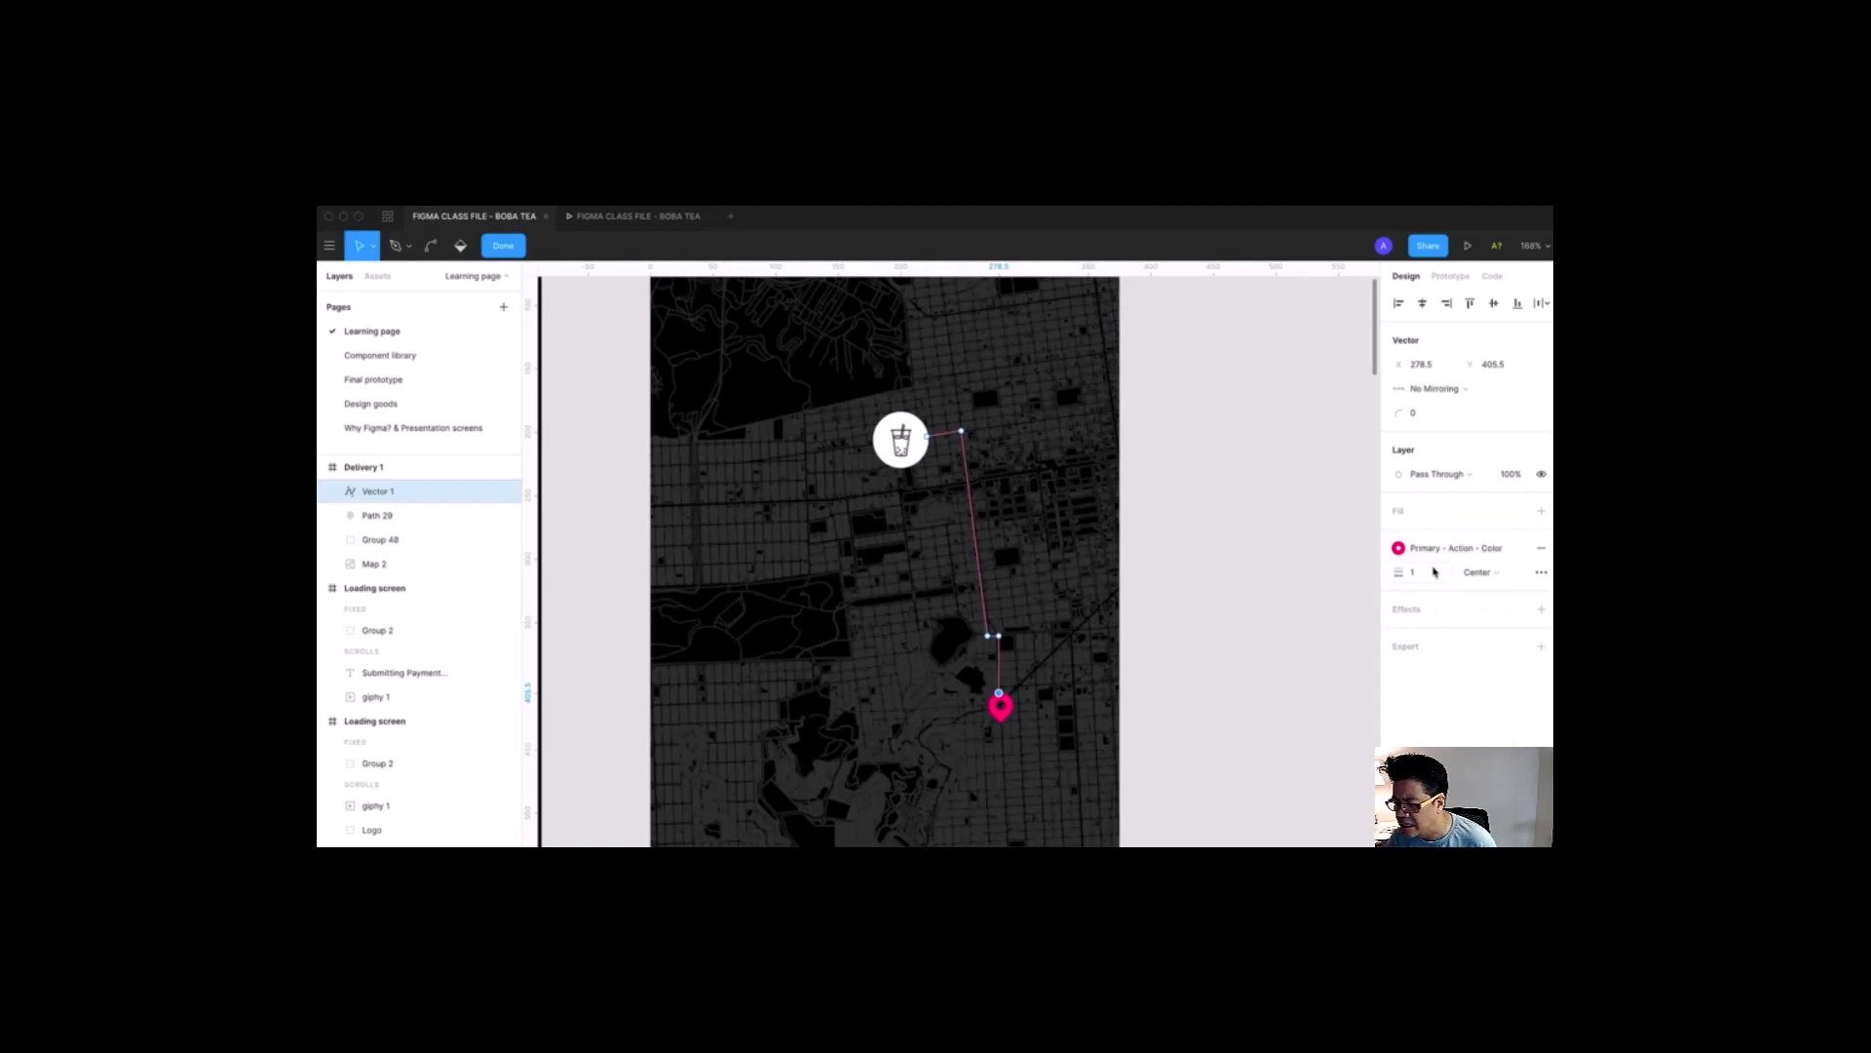
{"action": "left_click", "coordinate": [1414, 577]}
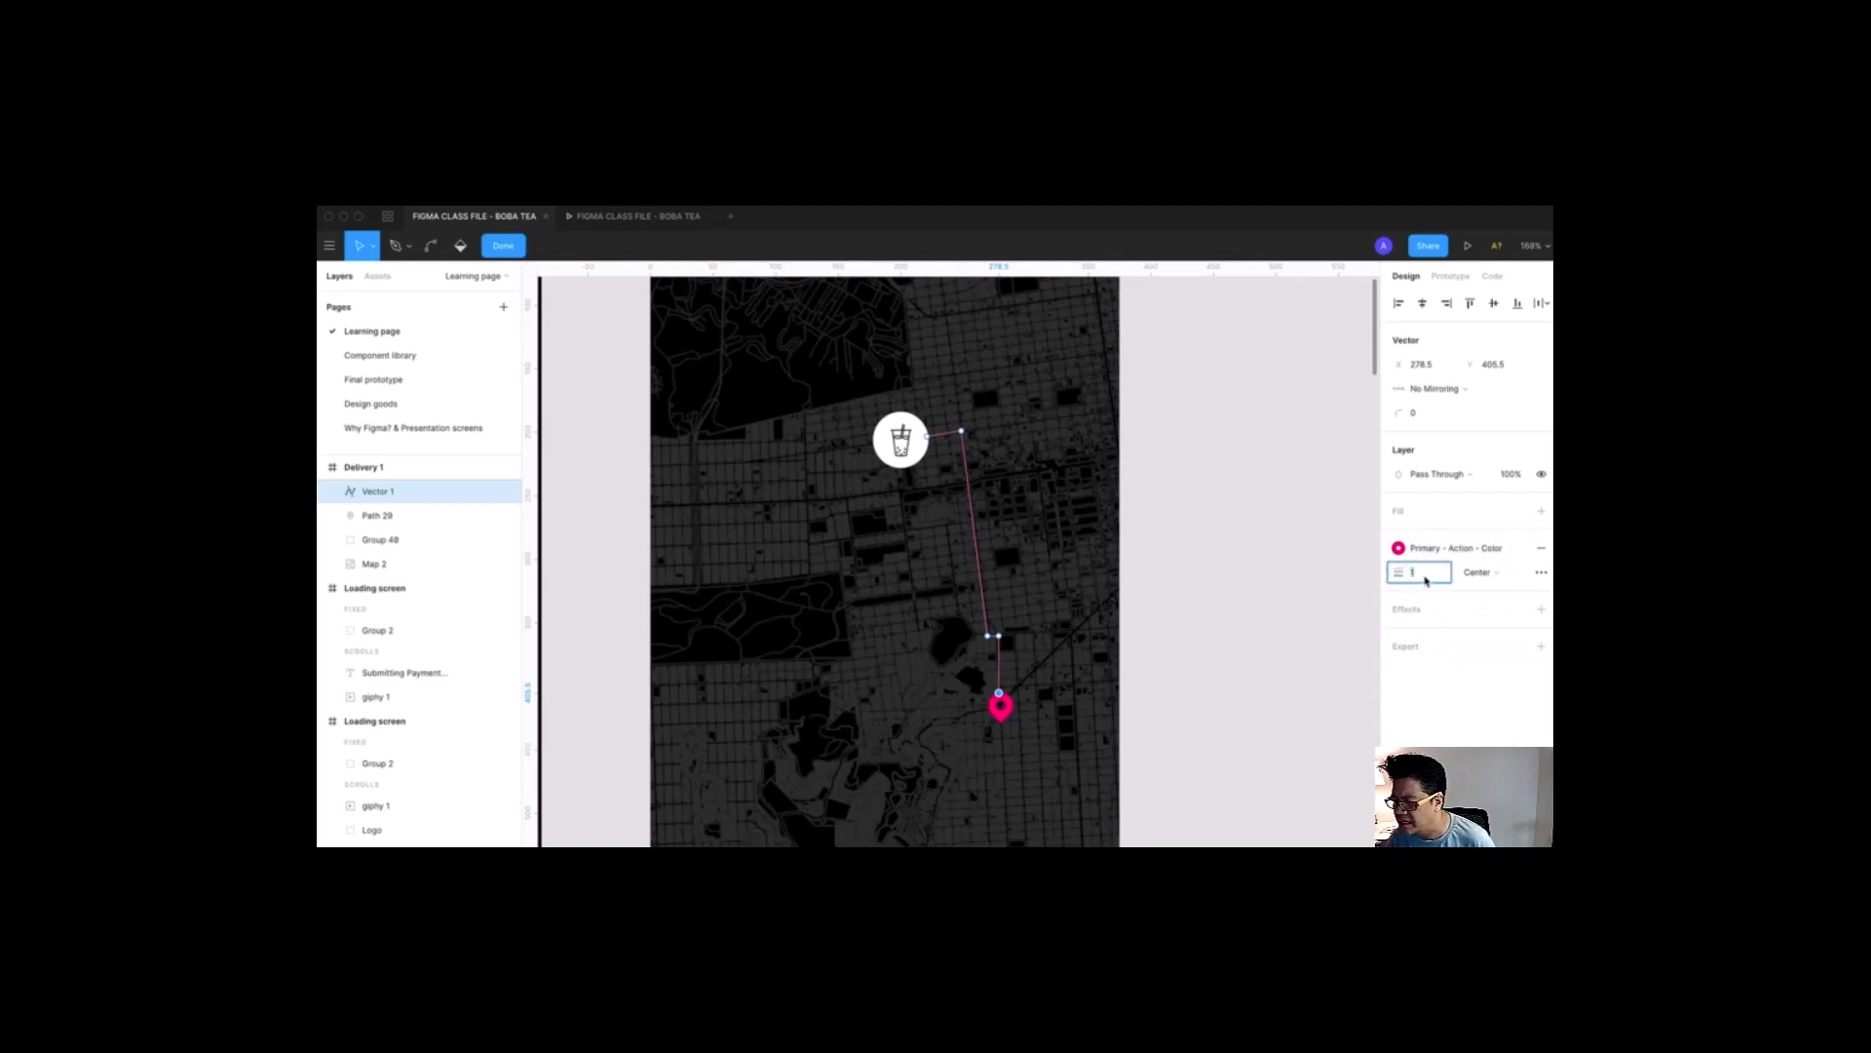
{"action": "type", "text": "2"}
{"action": "key", "text": "Tab"}
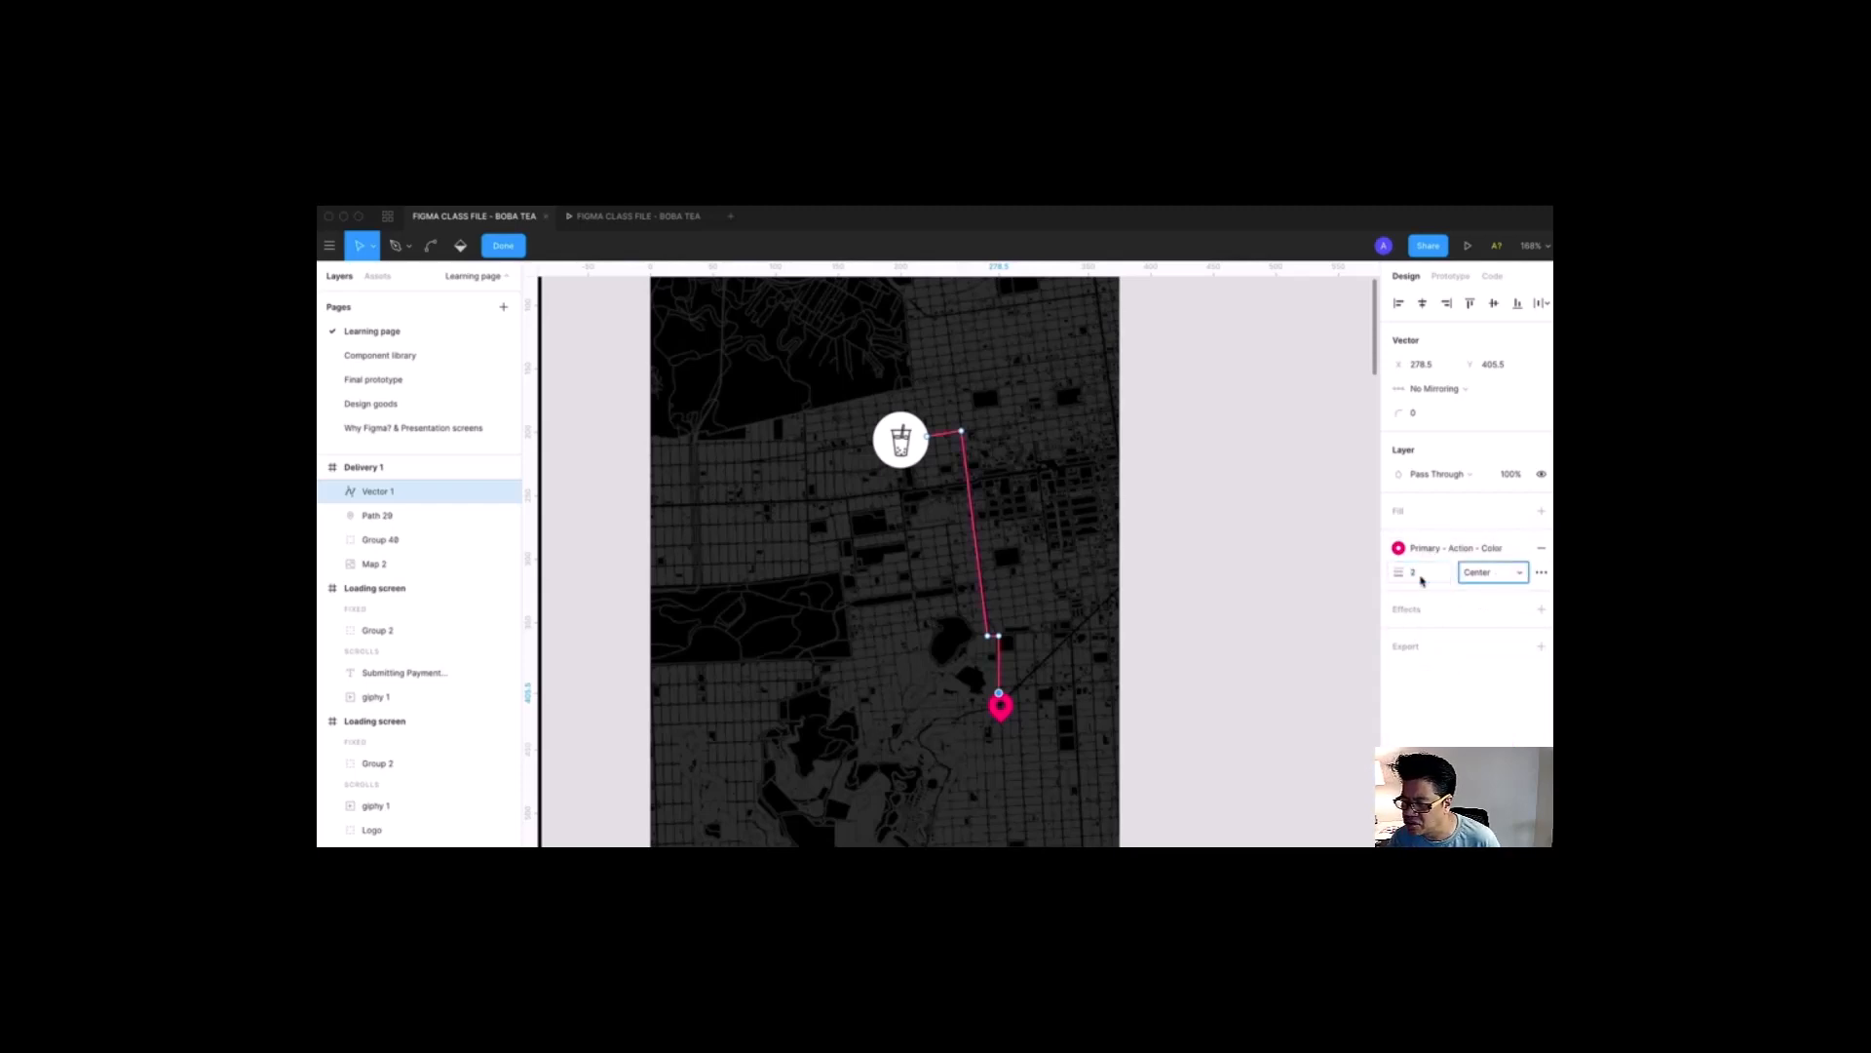
{"action": "key", "text": "Escape"}
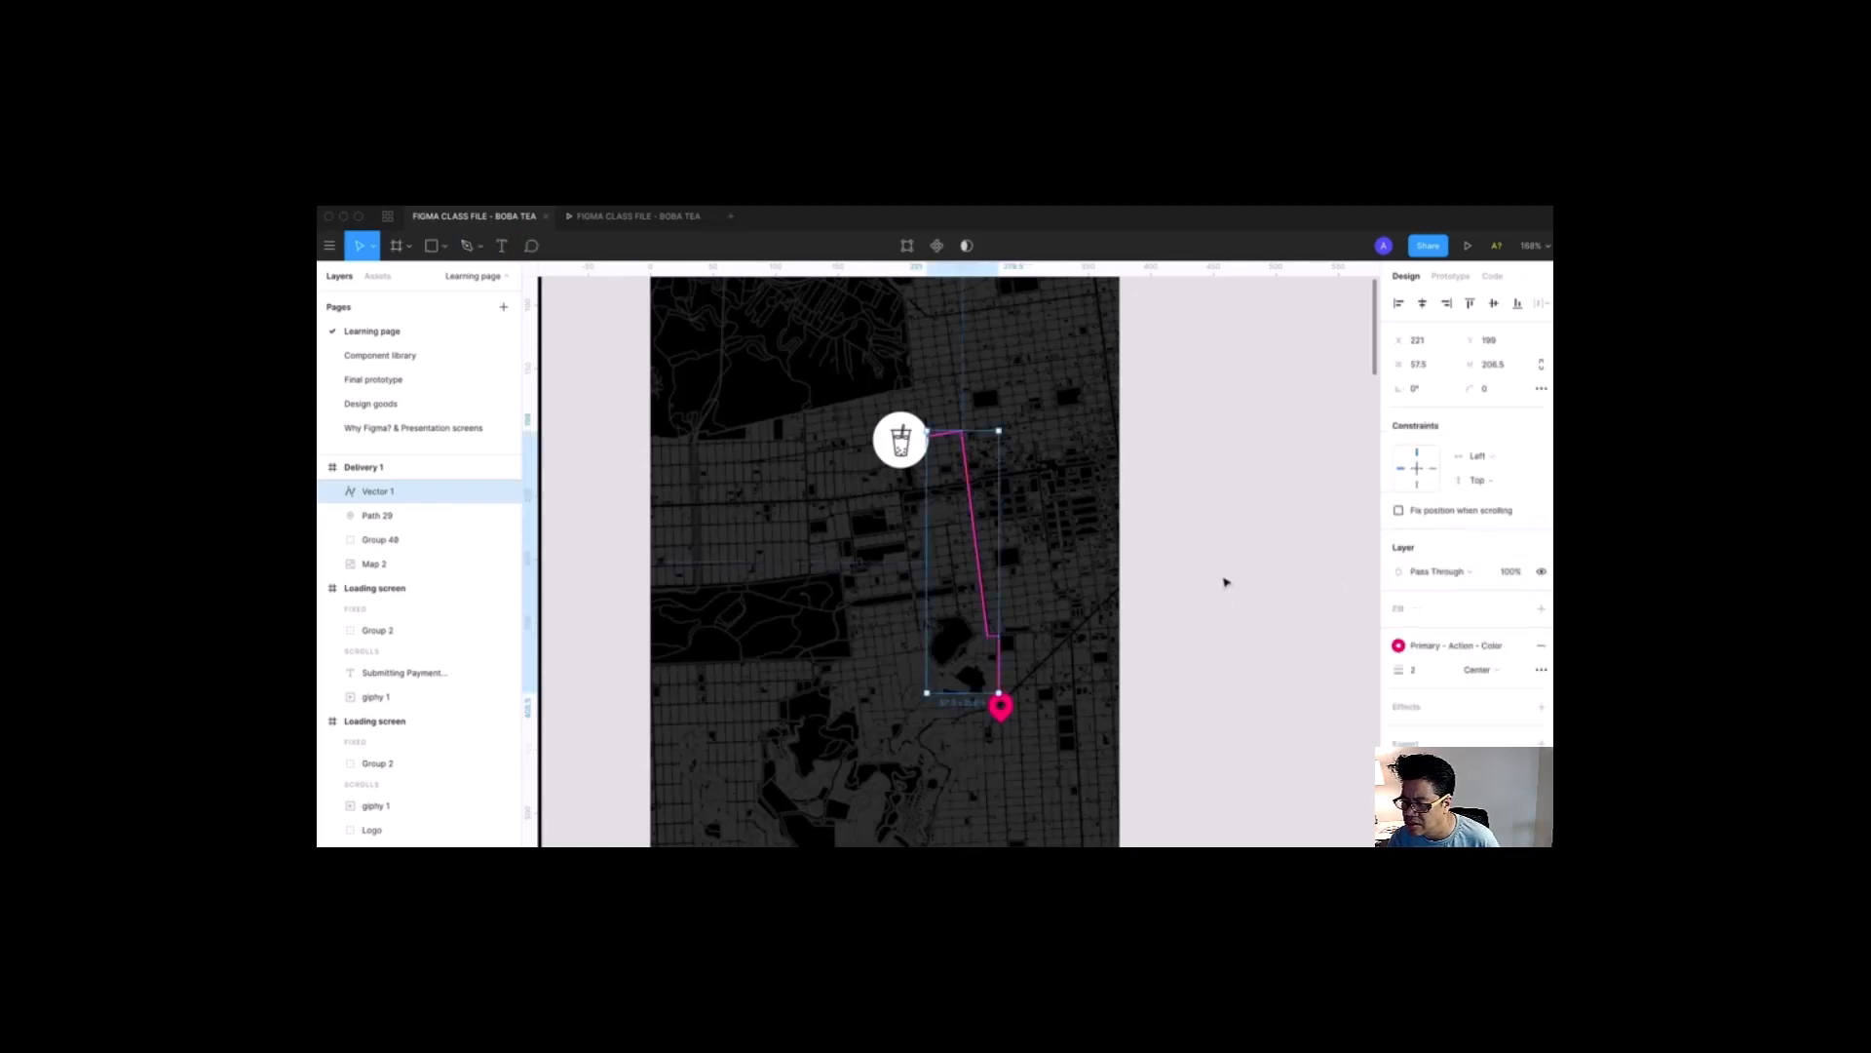
Step: Try moving the route line's lower bend point to X 217, Y 360.5, and undo the move
{"action": "double_click", "coordinate": [975, 515]}
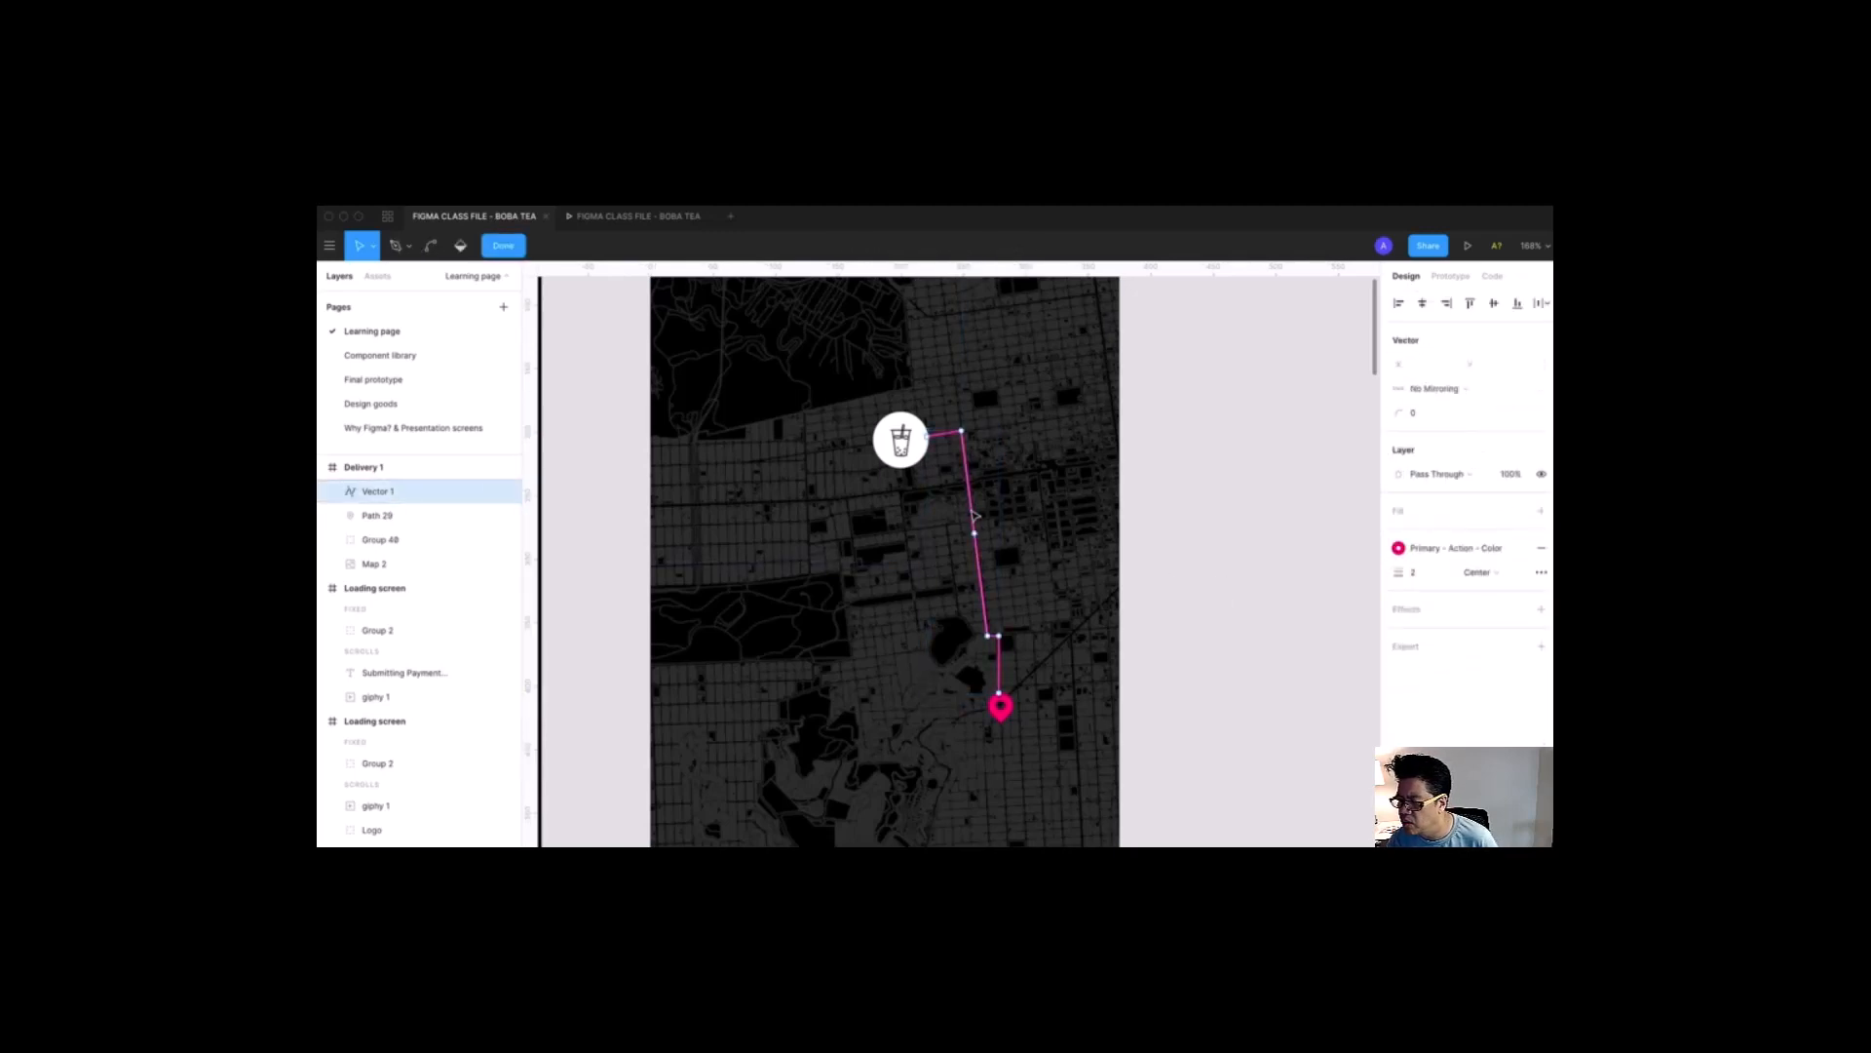
{"action": "left_click_drag", "start_coordinate": [988, 635], "coordinate": [922, 638]}
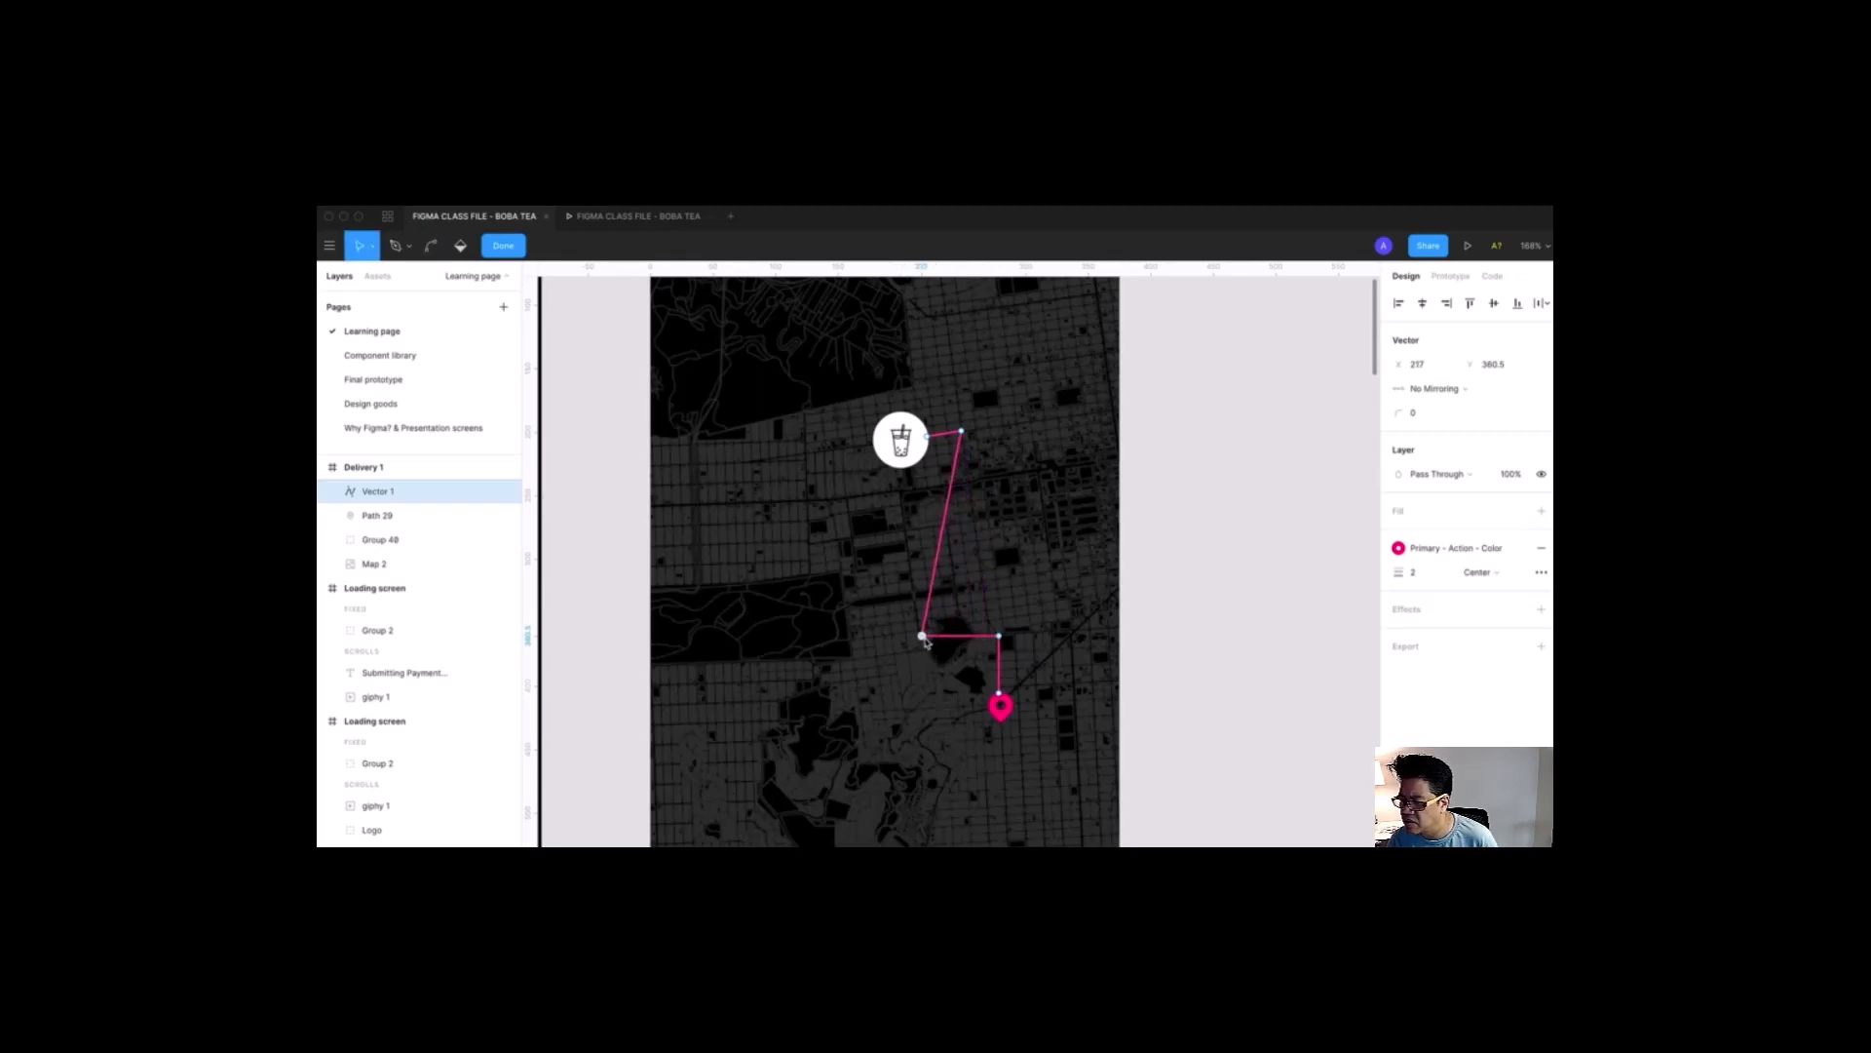
{"action": "key", "text": "ctrl+z"}
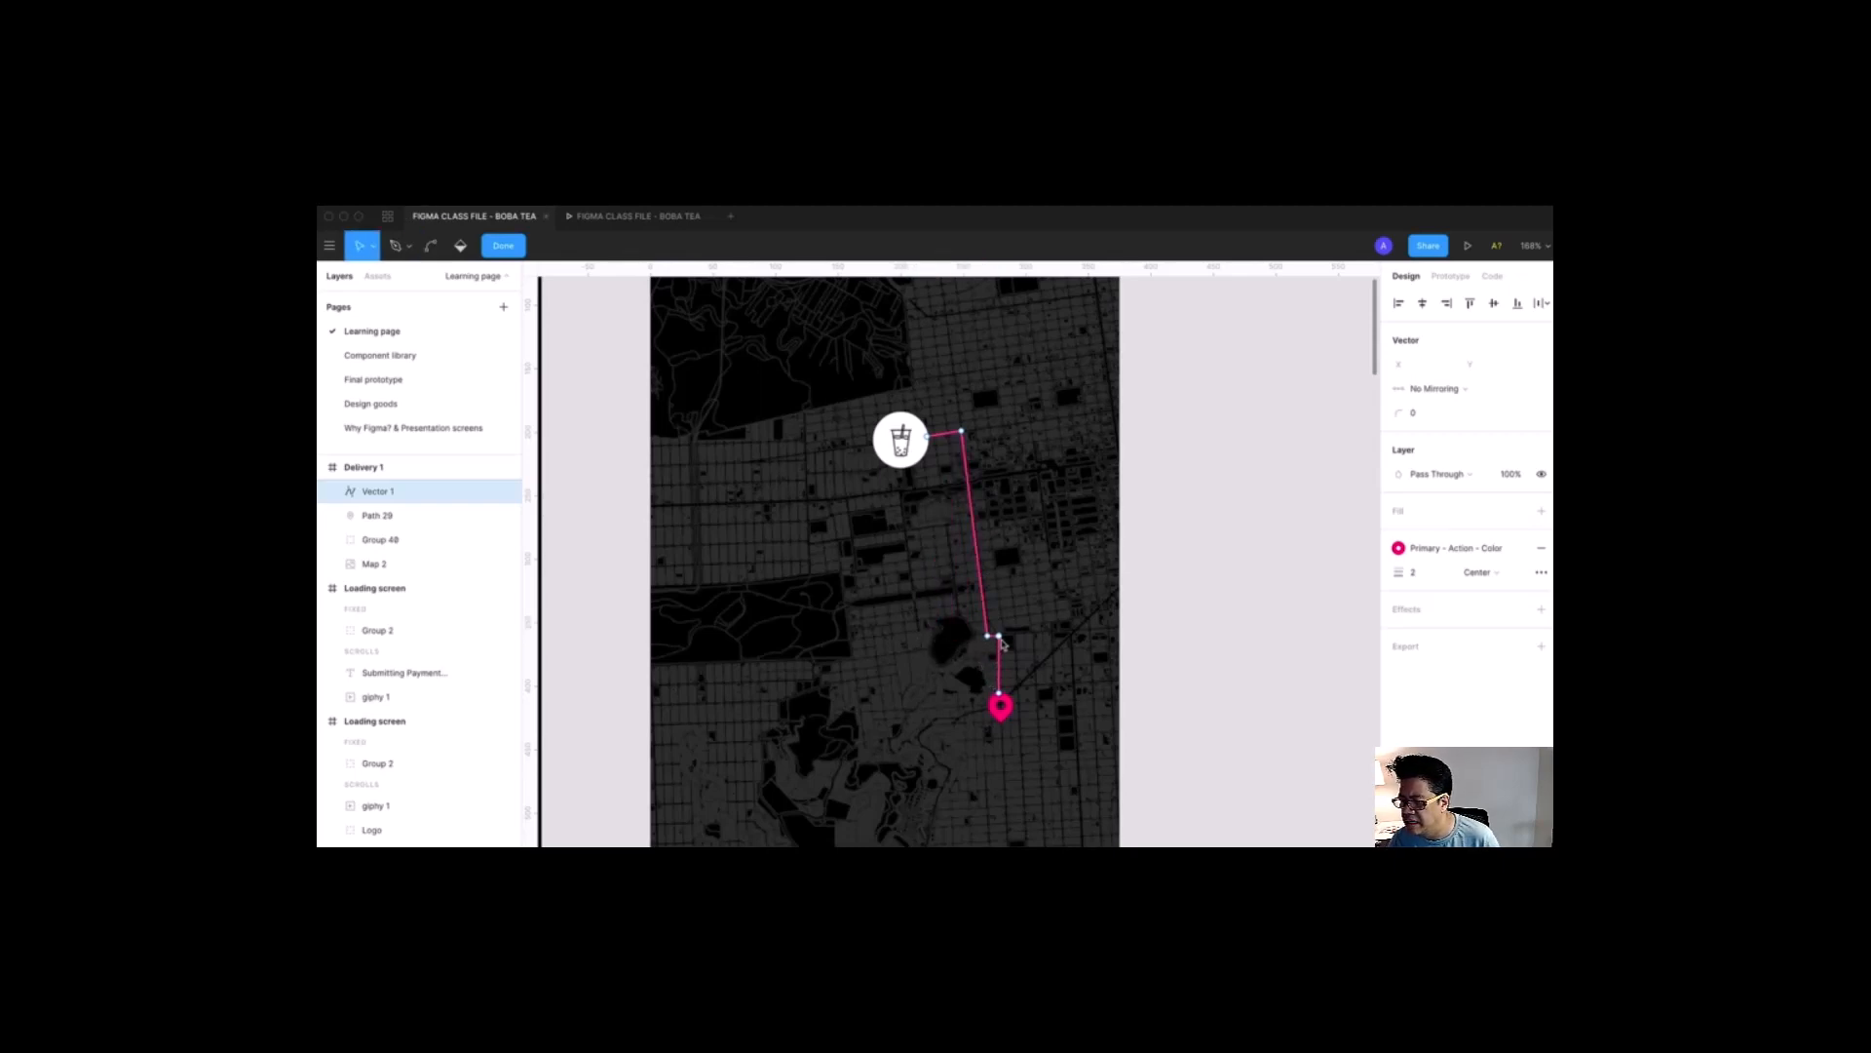
Step: Try deleting the route point directly above the pin, undo the deletion and leave vector editing
{"action": "left_click", "coordinate": [999, 636]}
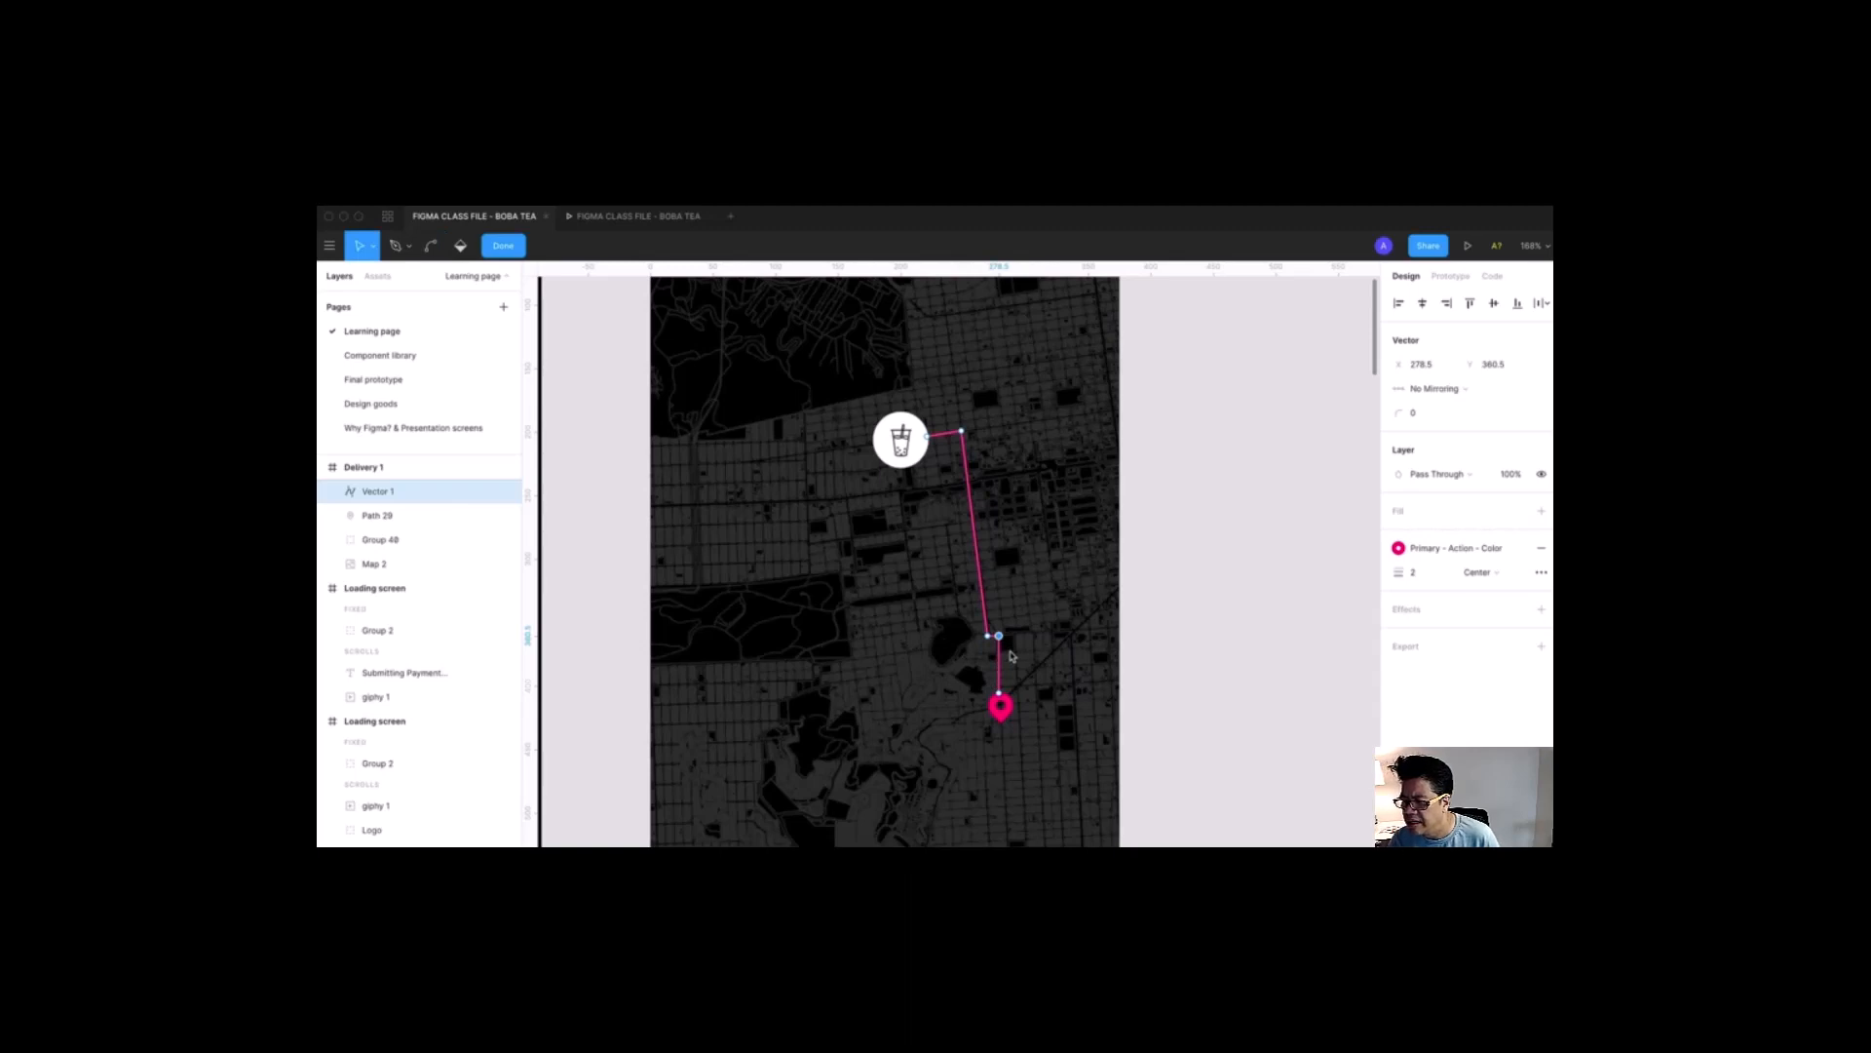
{"action": "key", "text": "Delete"}
{"action": "key", "text": "ctrl+z"}
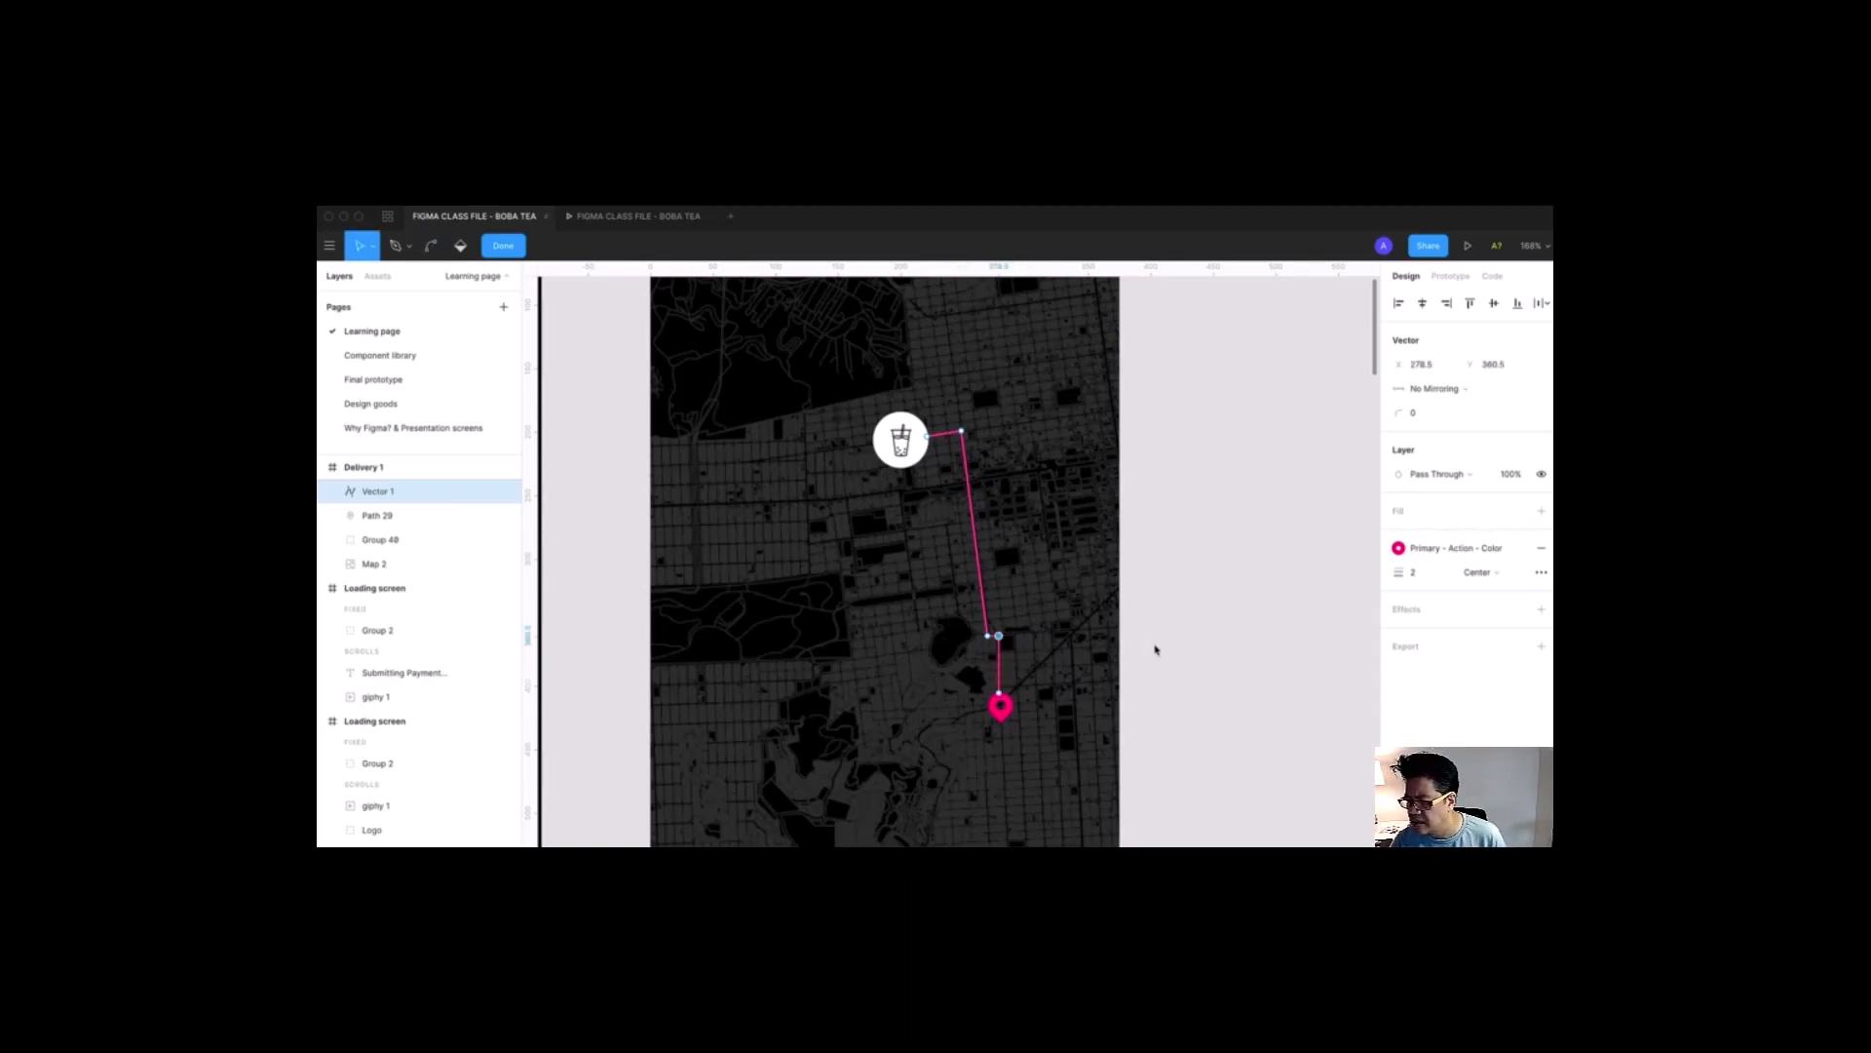
{"action": "left_click", "coordinate": [1155, 649]}
{"action": "left_click", "coordinate": [1155, 649]}
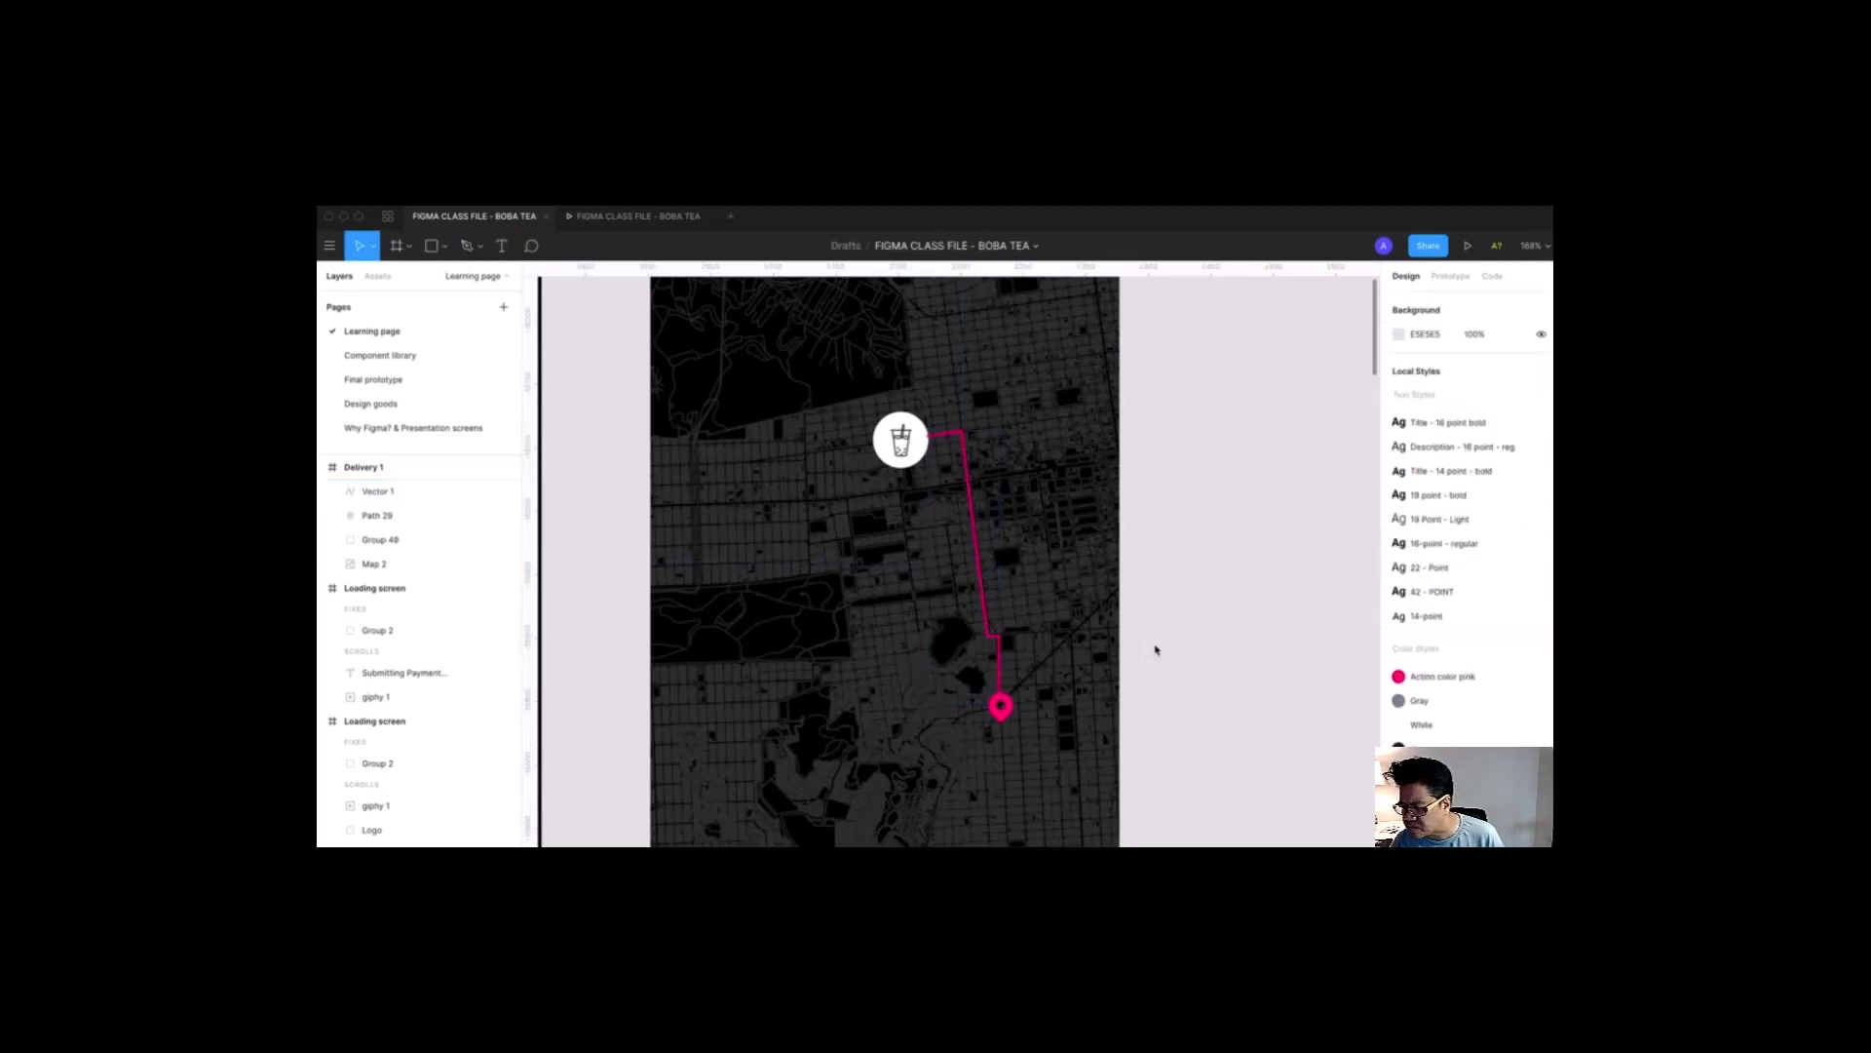
Step: Copy the PAYMENT heading from the PAYMENT 3 screen into the Delivery 1 frame at X 25, Y 47
{"action": "key", "text": "minus"}
{"action": "key", "text": "minus"}
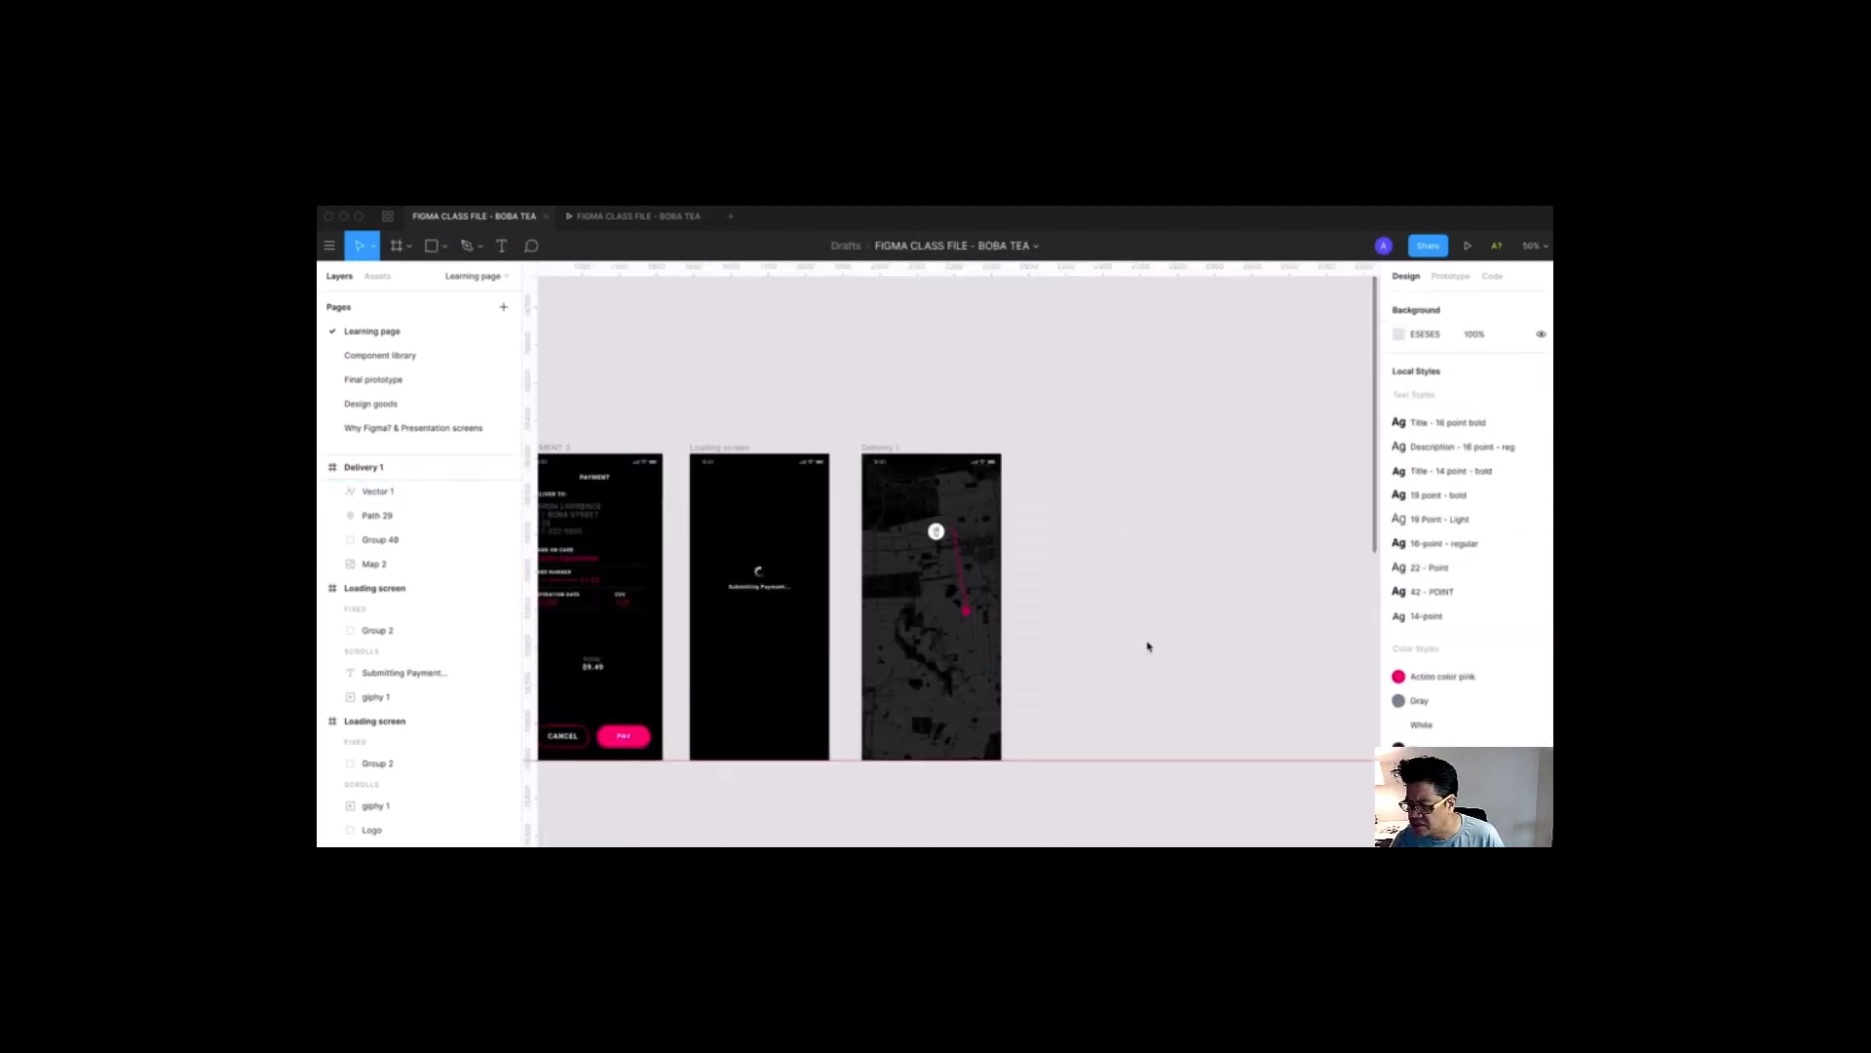
{"action": "left_click_drag", "start_coordinate": [1147, 642], "coordinate": [1141, 609]}
{"action": "left_click_drag", "start_coordinate": [1029, 683], "coordinate": [1029, 684]}
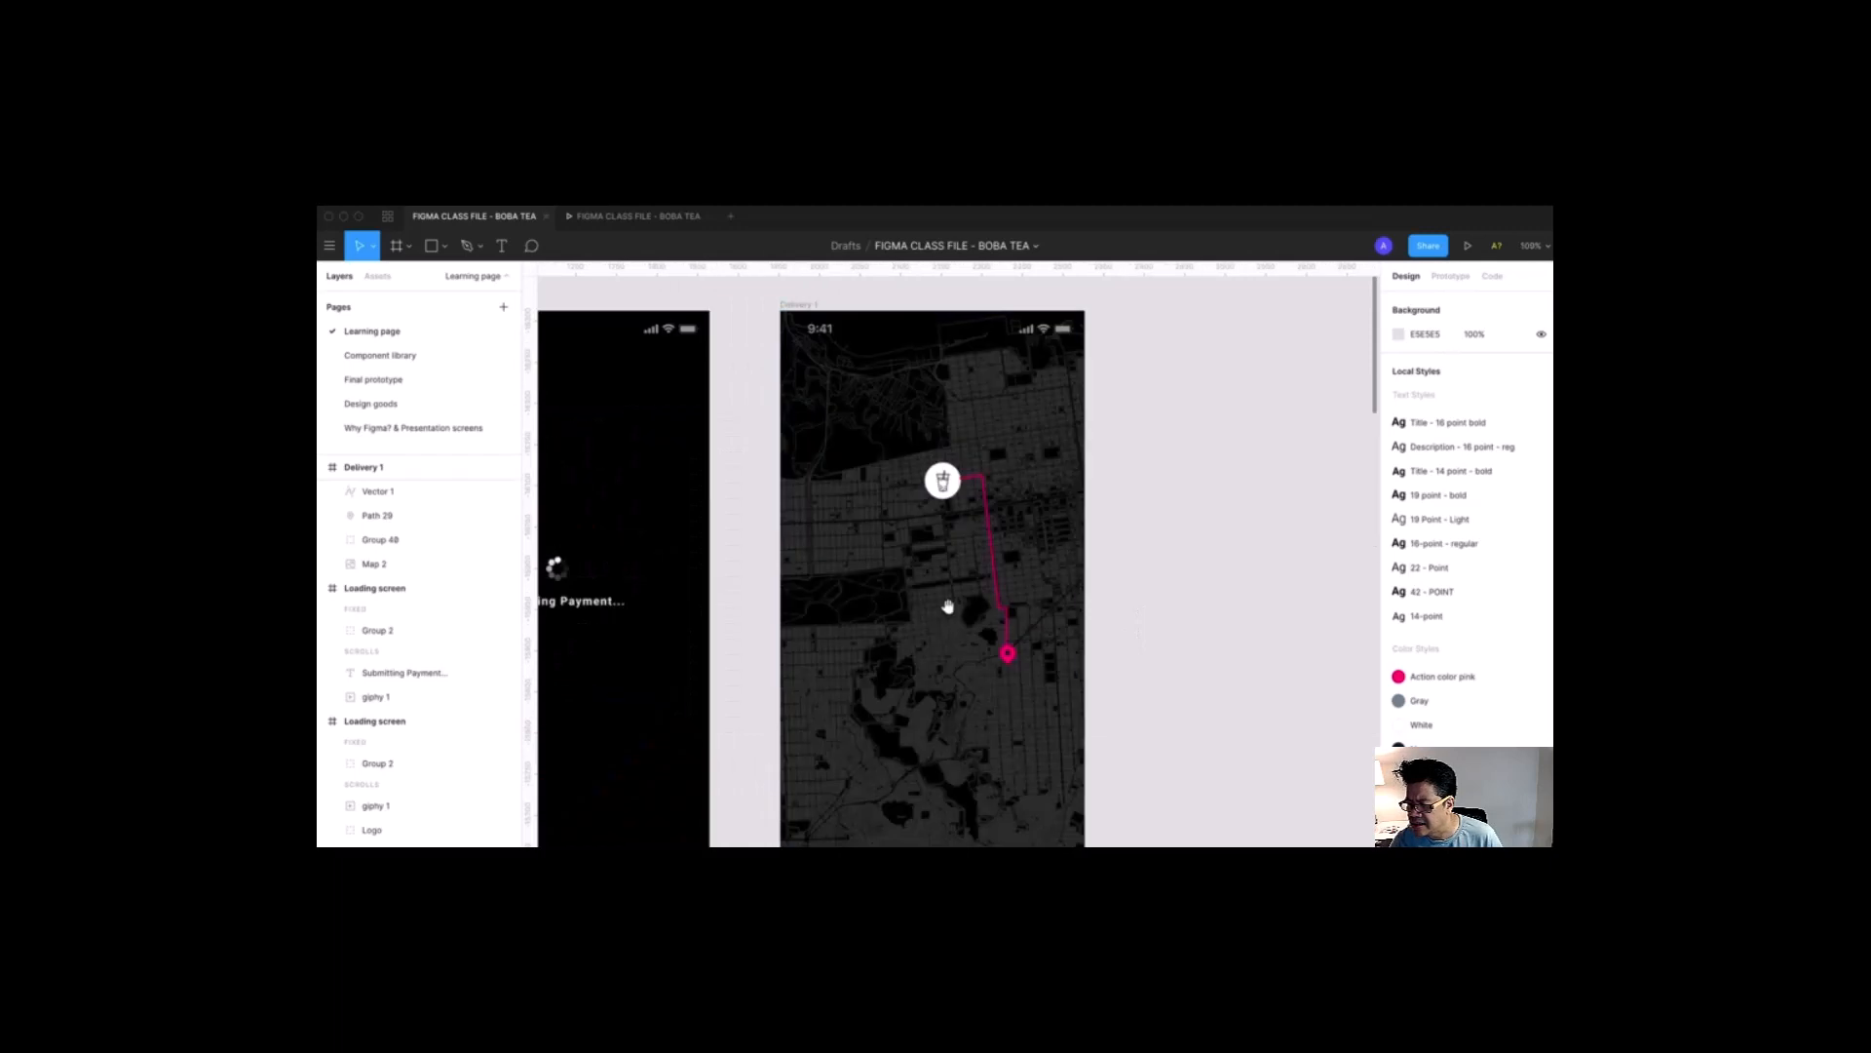
{"action": "left_click_drag", "start_coordinate": [948, 606], "coordinate": [1104, 632]}
{"action": "left_click_drag", "start_coordinate": [933, 430], "coordinate": [1188, 446]}
{"action": "left_click_drag", "start_coordinate": [854, 451], "coordinate": [969, 459]}
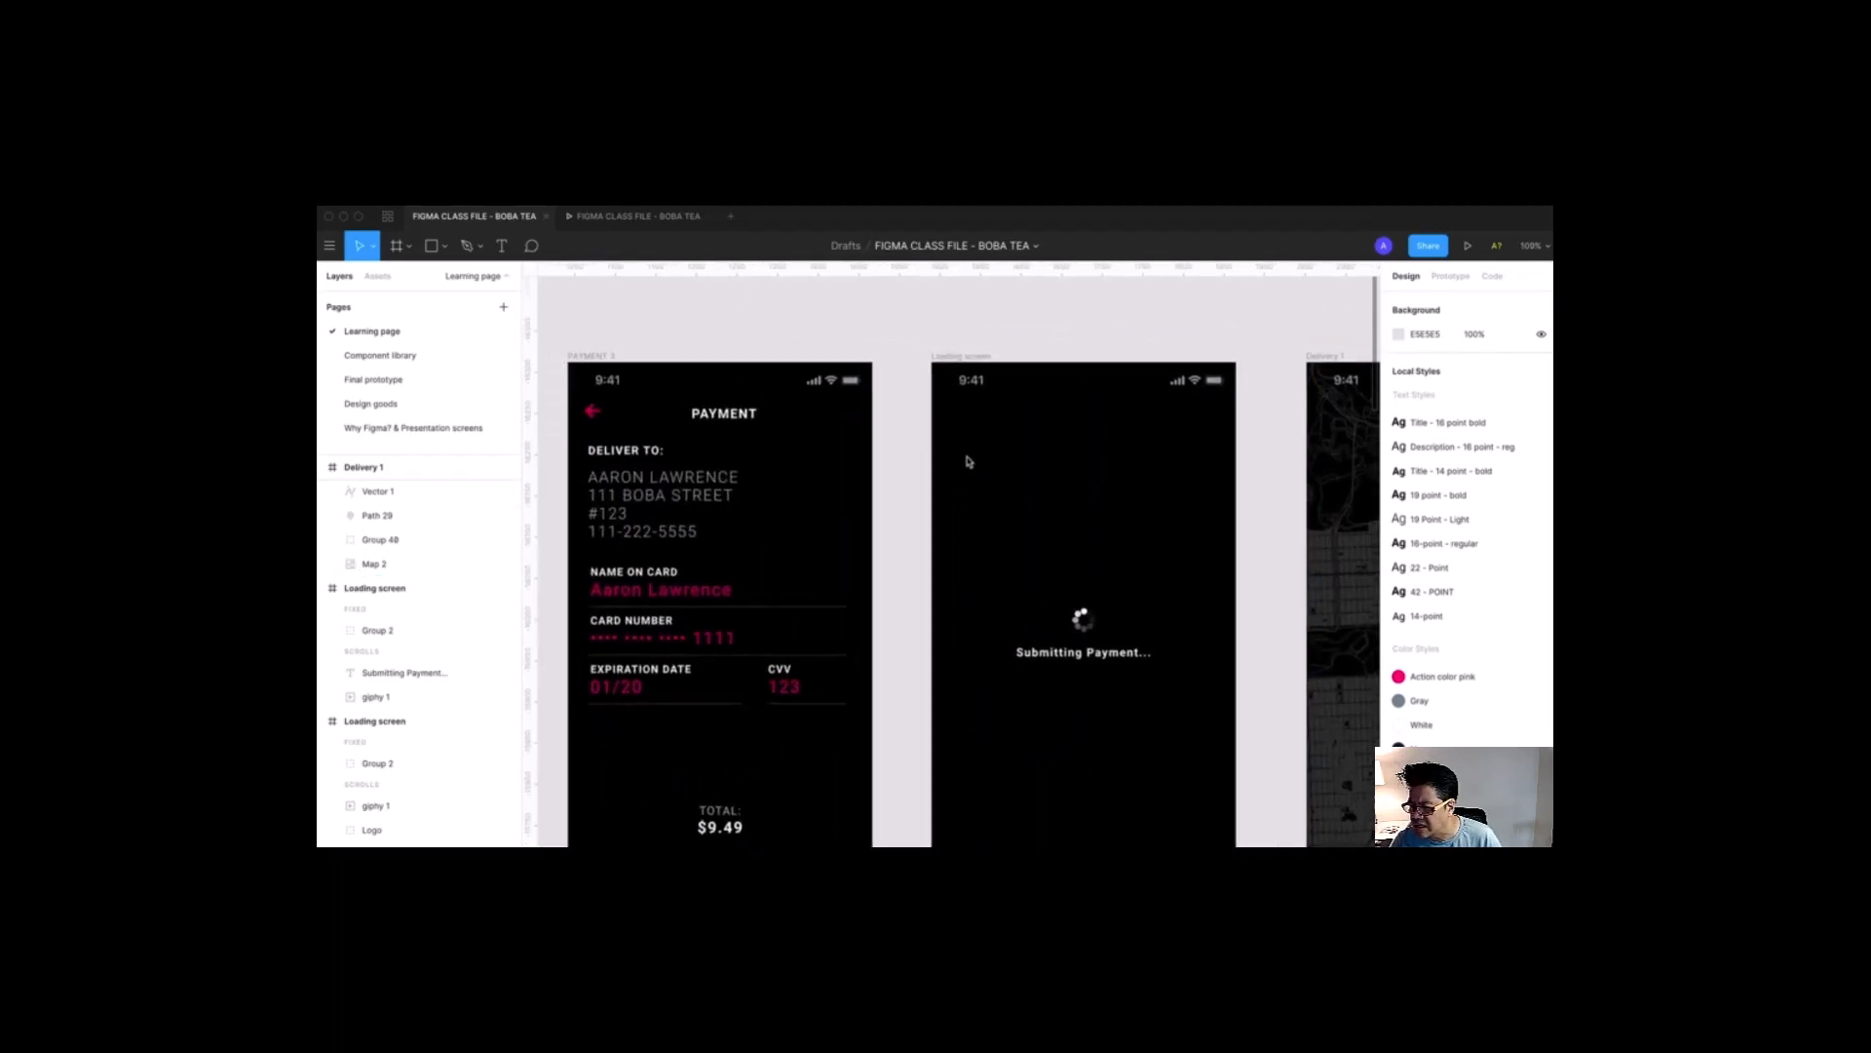
{"action": "left_click", "coordinate": [727, 413]}
{"action": "left_click_drag", "start_coordinate": [1146, 345], "coordinate": [1119, 354]}
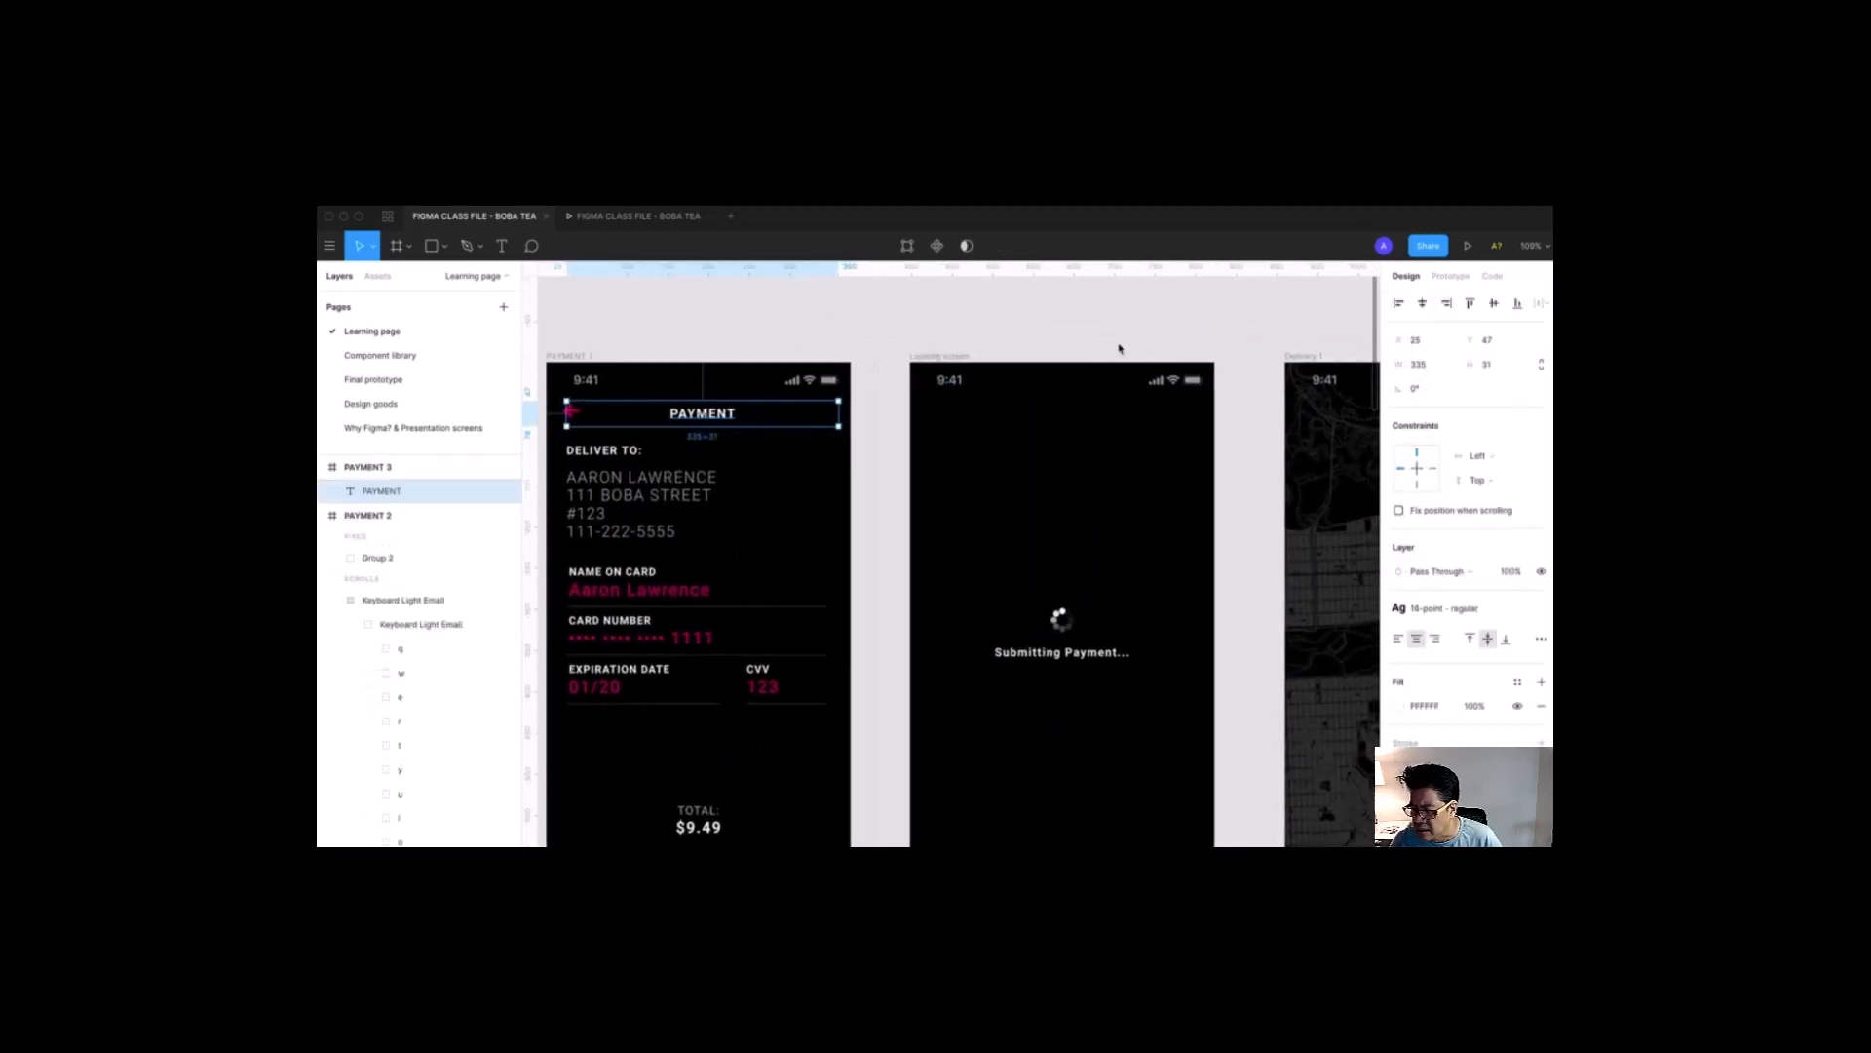
{"action": "left_click_drag", "start_coordinate": [955, 414], "coordinate": [772, 413]}
{"action": "left_click_drag", "start_coordinate": [867, 407], "coordinate": [539, 406]}
{"action": "left_click", "coordinate": [775, 356]}
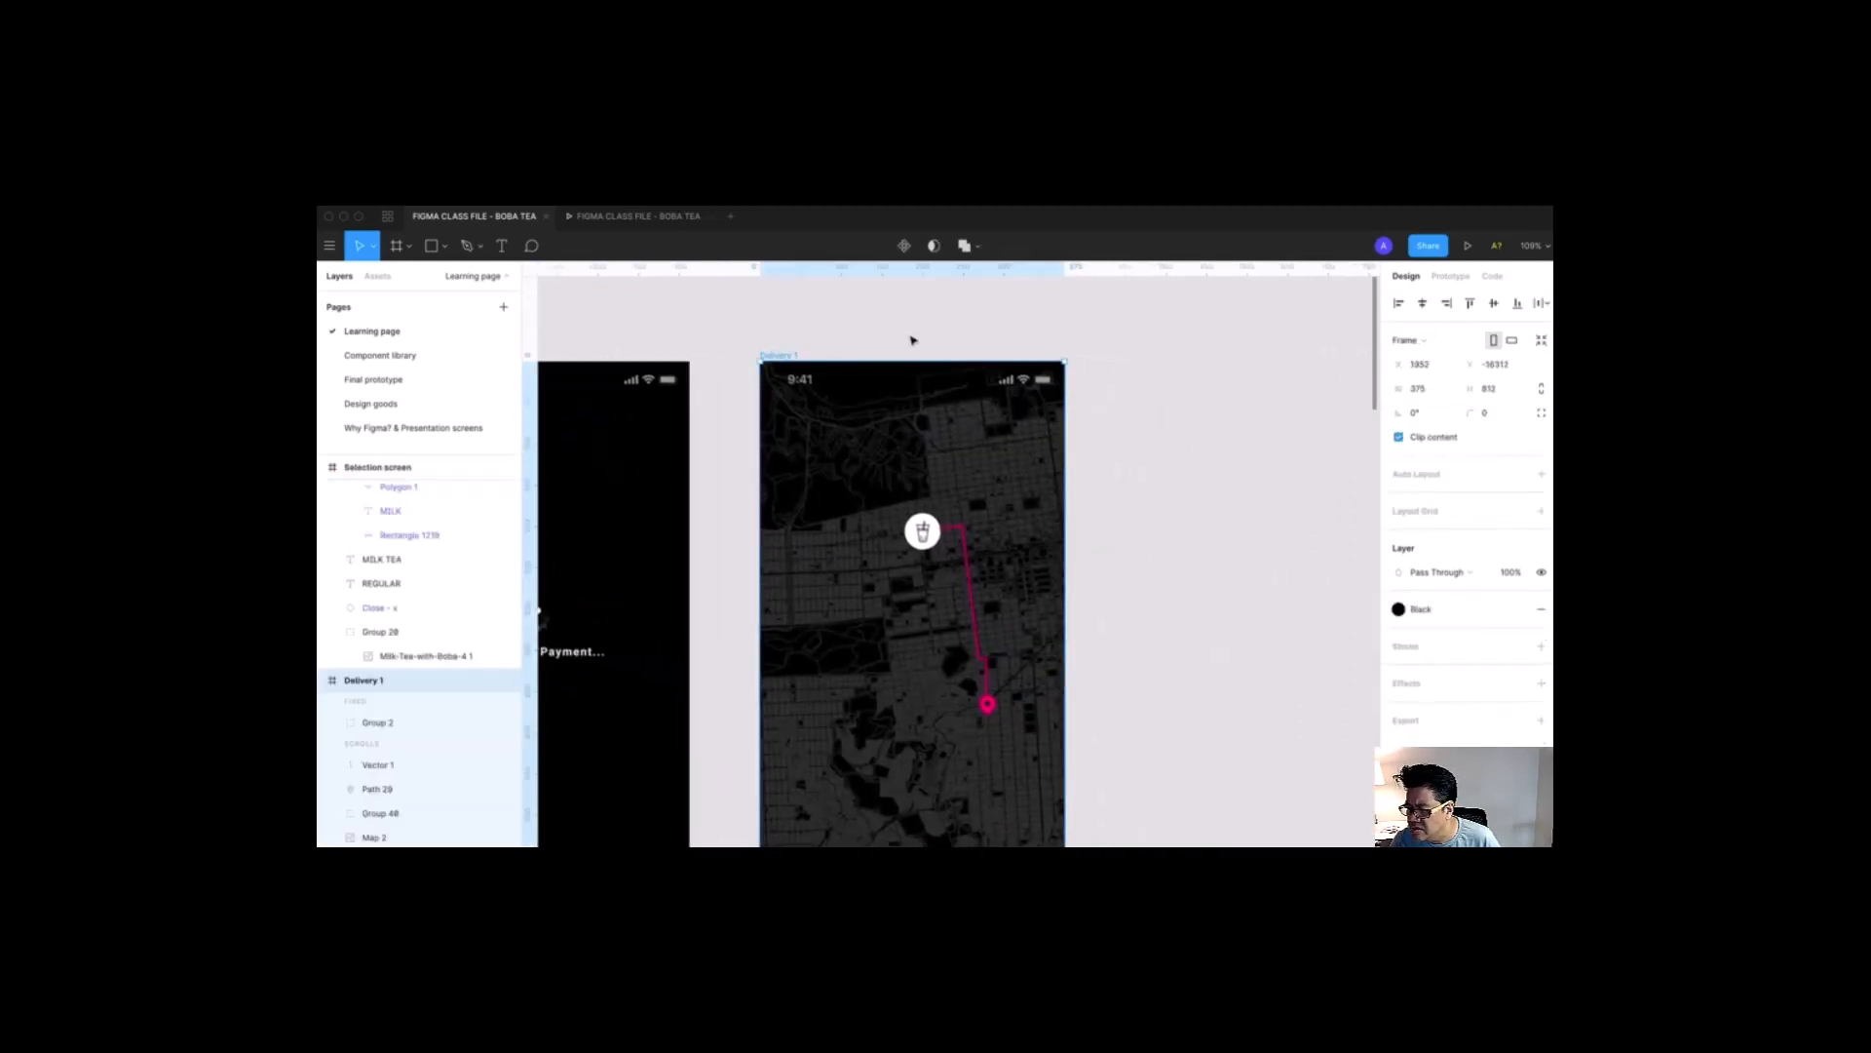
Step: Replace the text of the copied heading on Delivery 1 with "DELIEVERY..."
{"action": "left_click", "coordinate": [926, 413]}
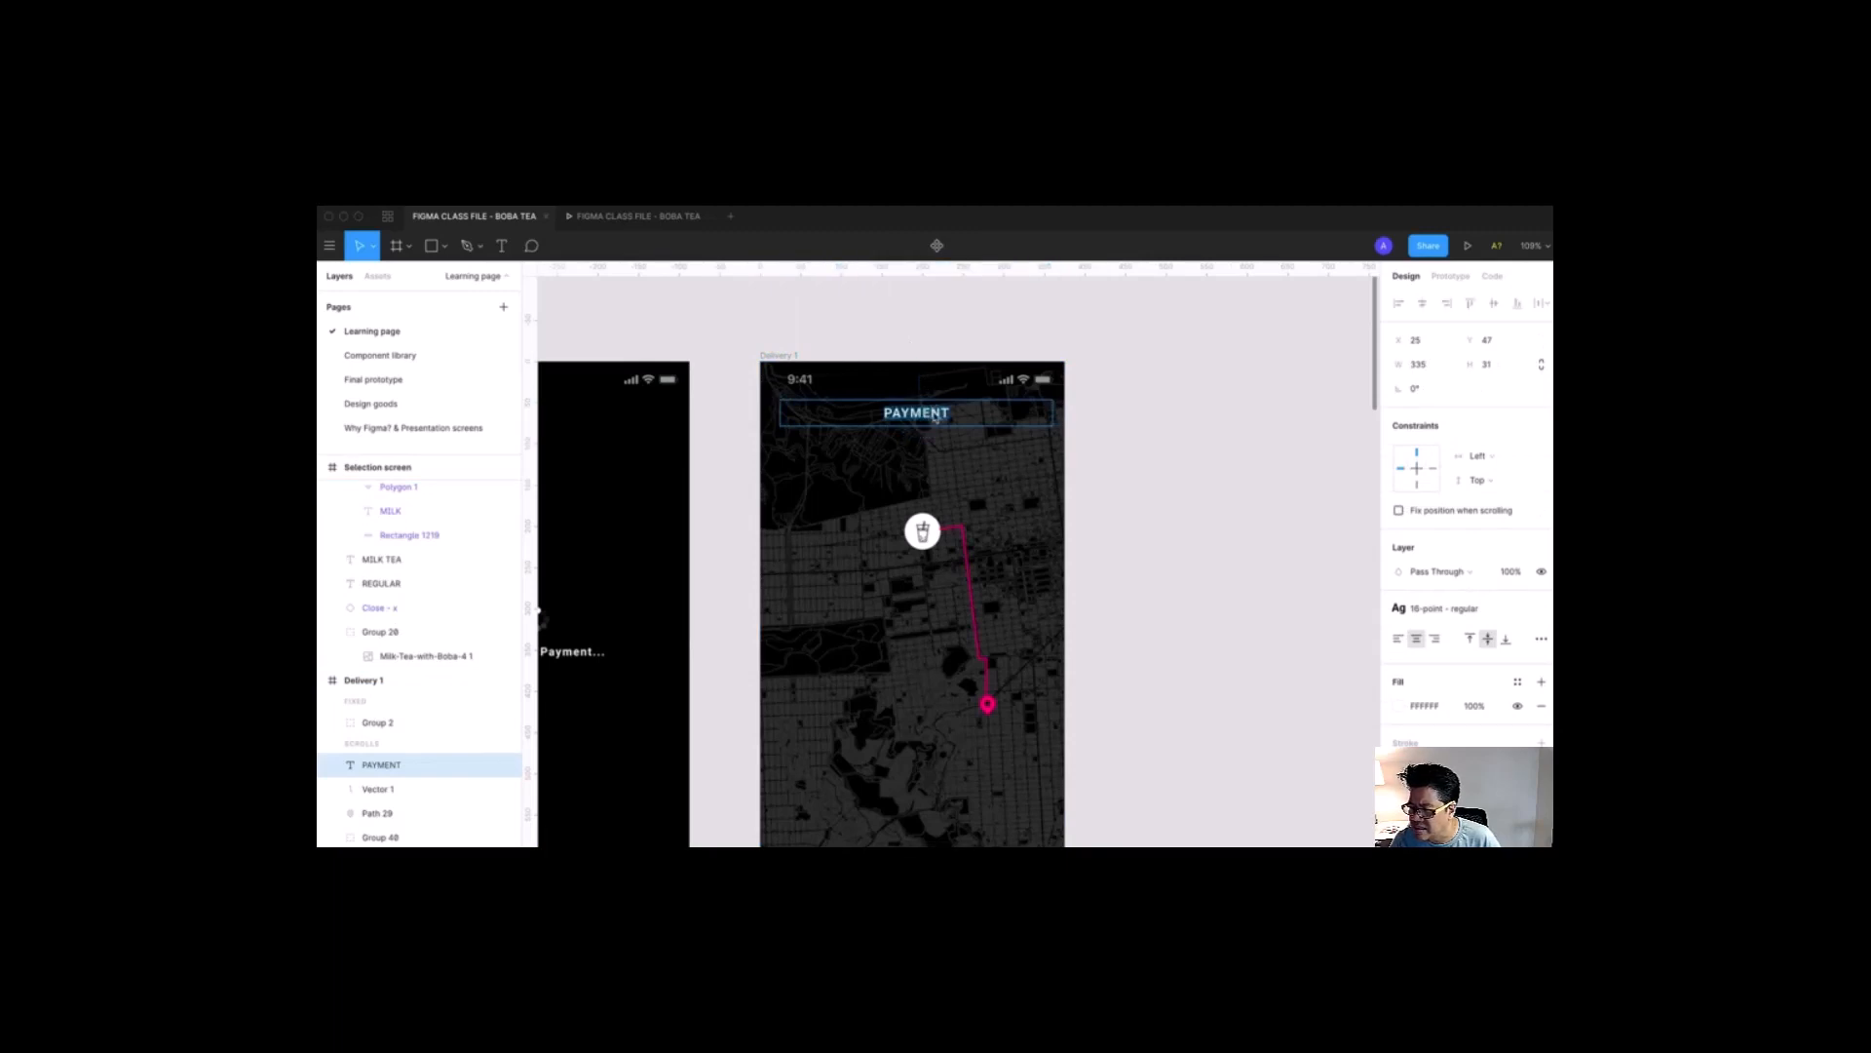
{"action": "double_click", "coordinate": [935, 416]}
{"action": "type", "text": "DELIEVR"}
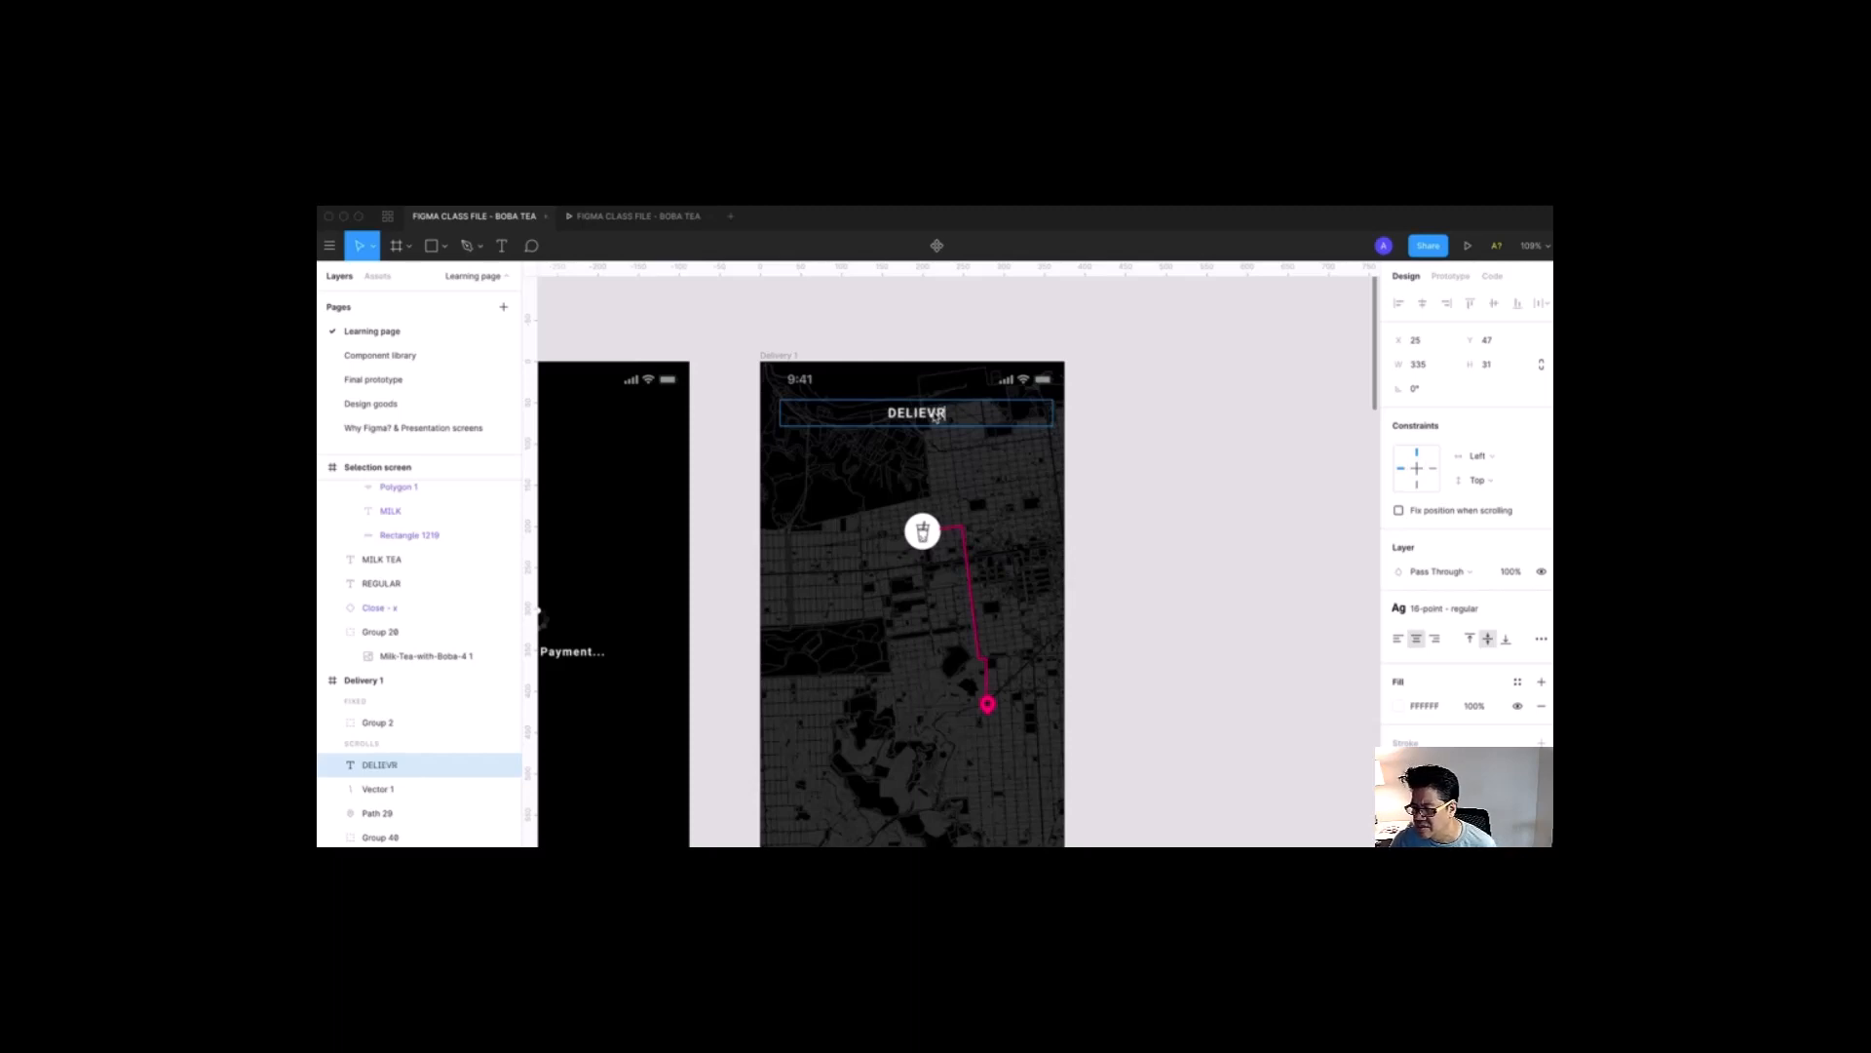
{"action": "key", "text": "BackSpace"}
{"action": "type", "text": "ER"}
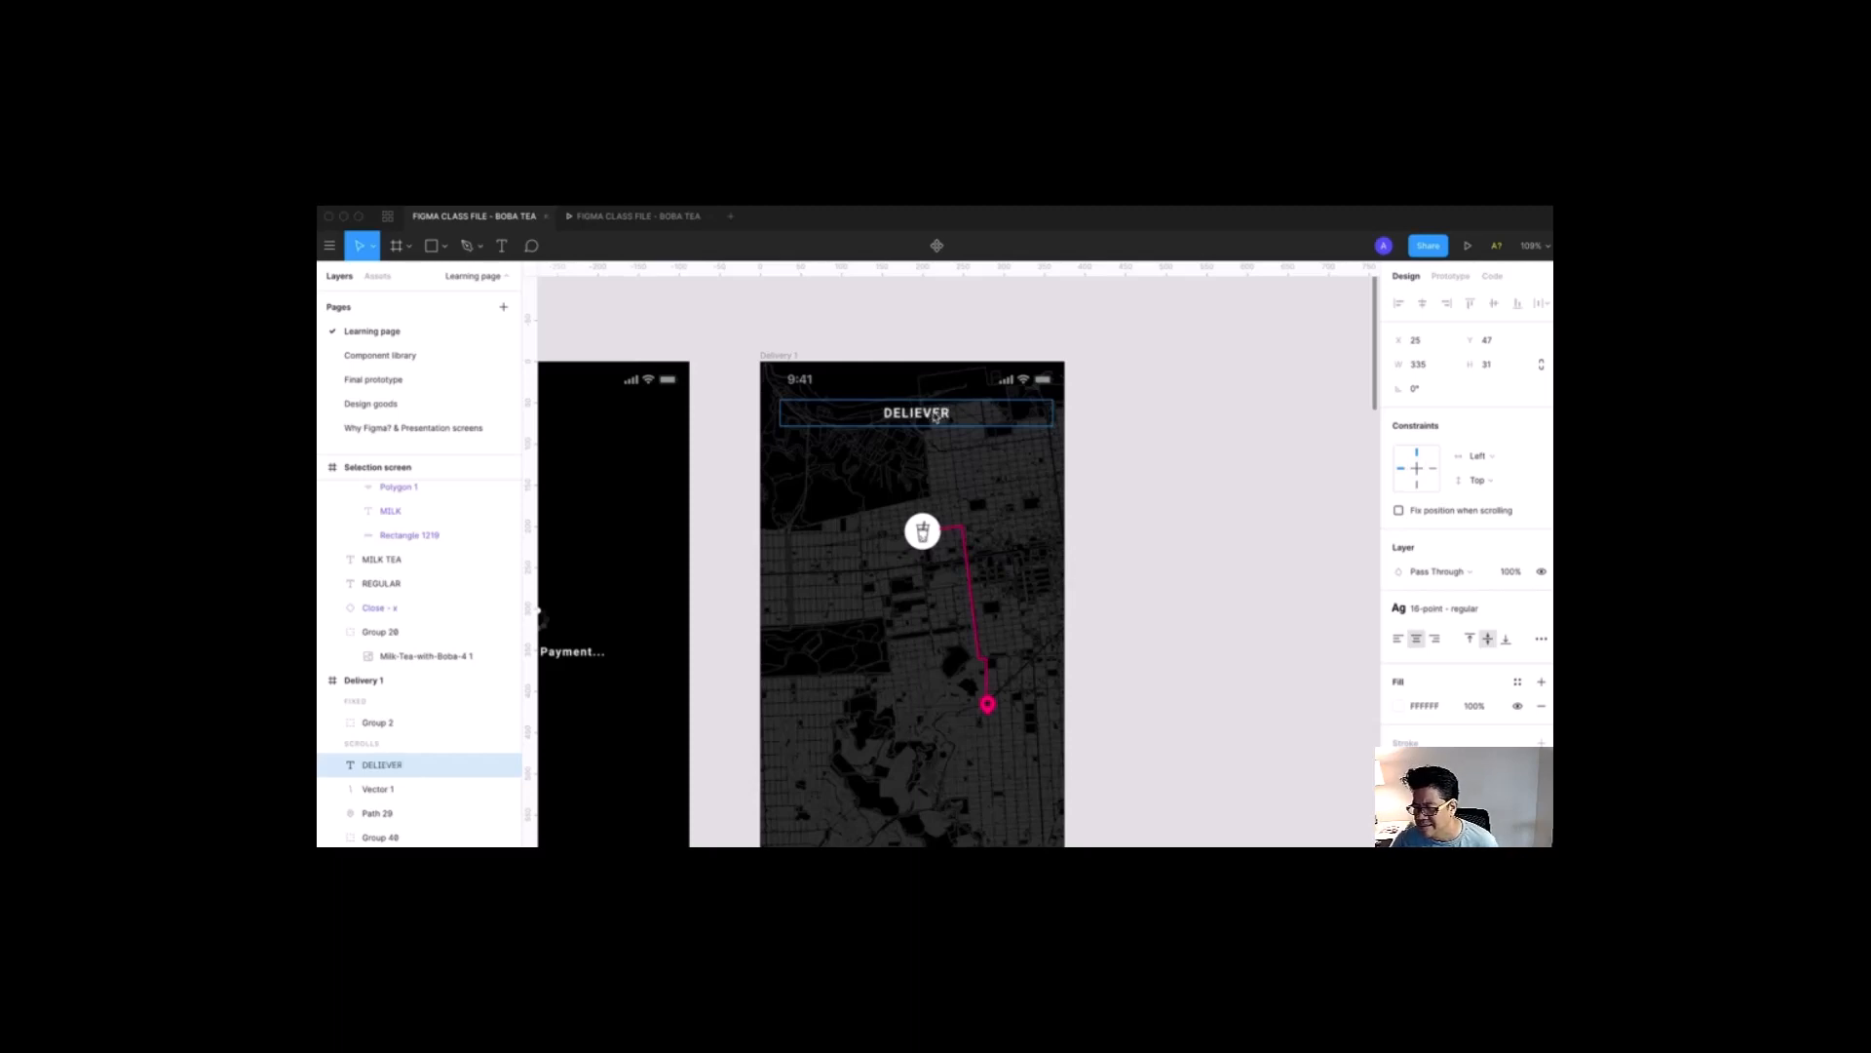
{"action": "type", "text": "Y..."}
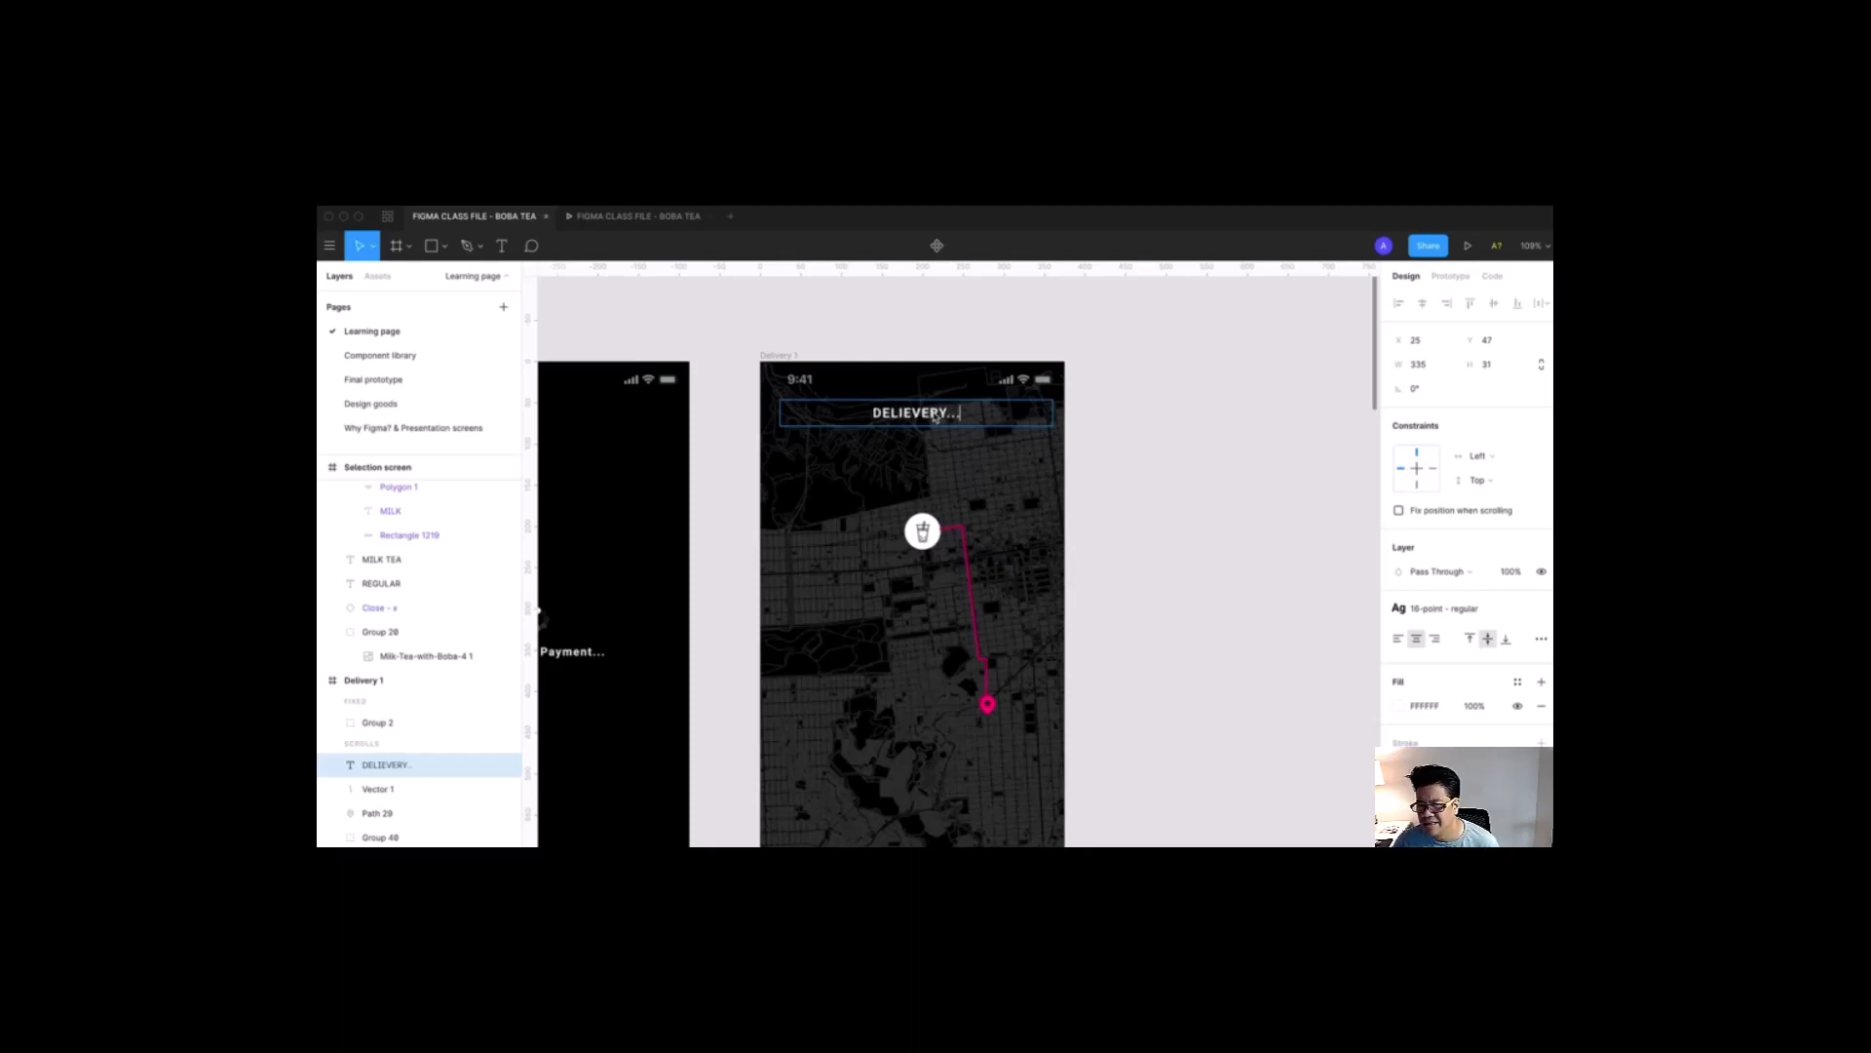
{"action": "key", "text": "Escape"}
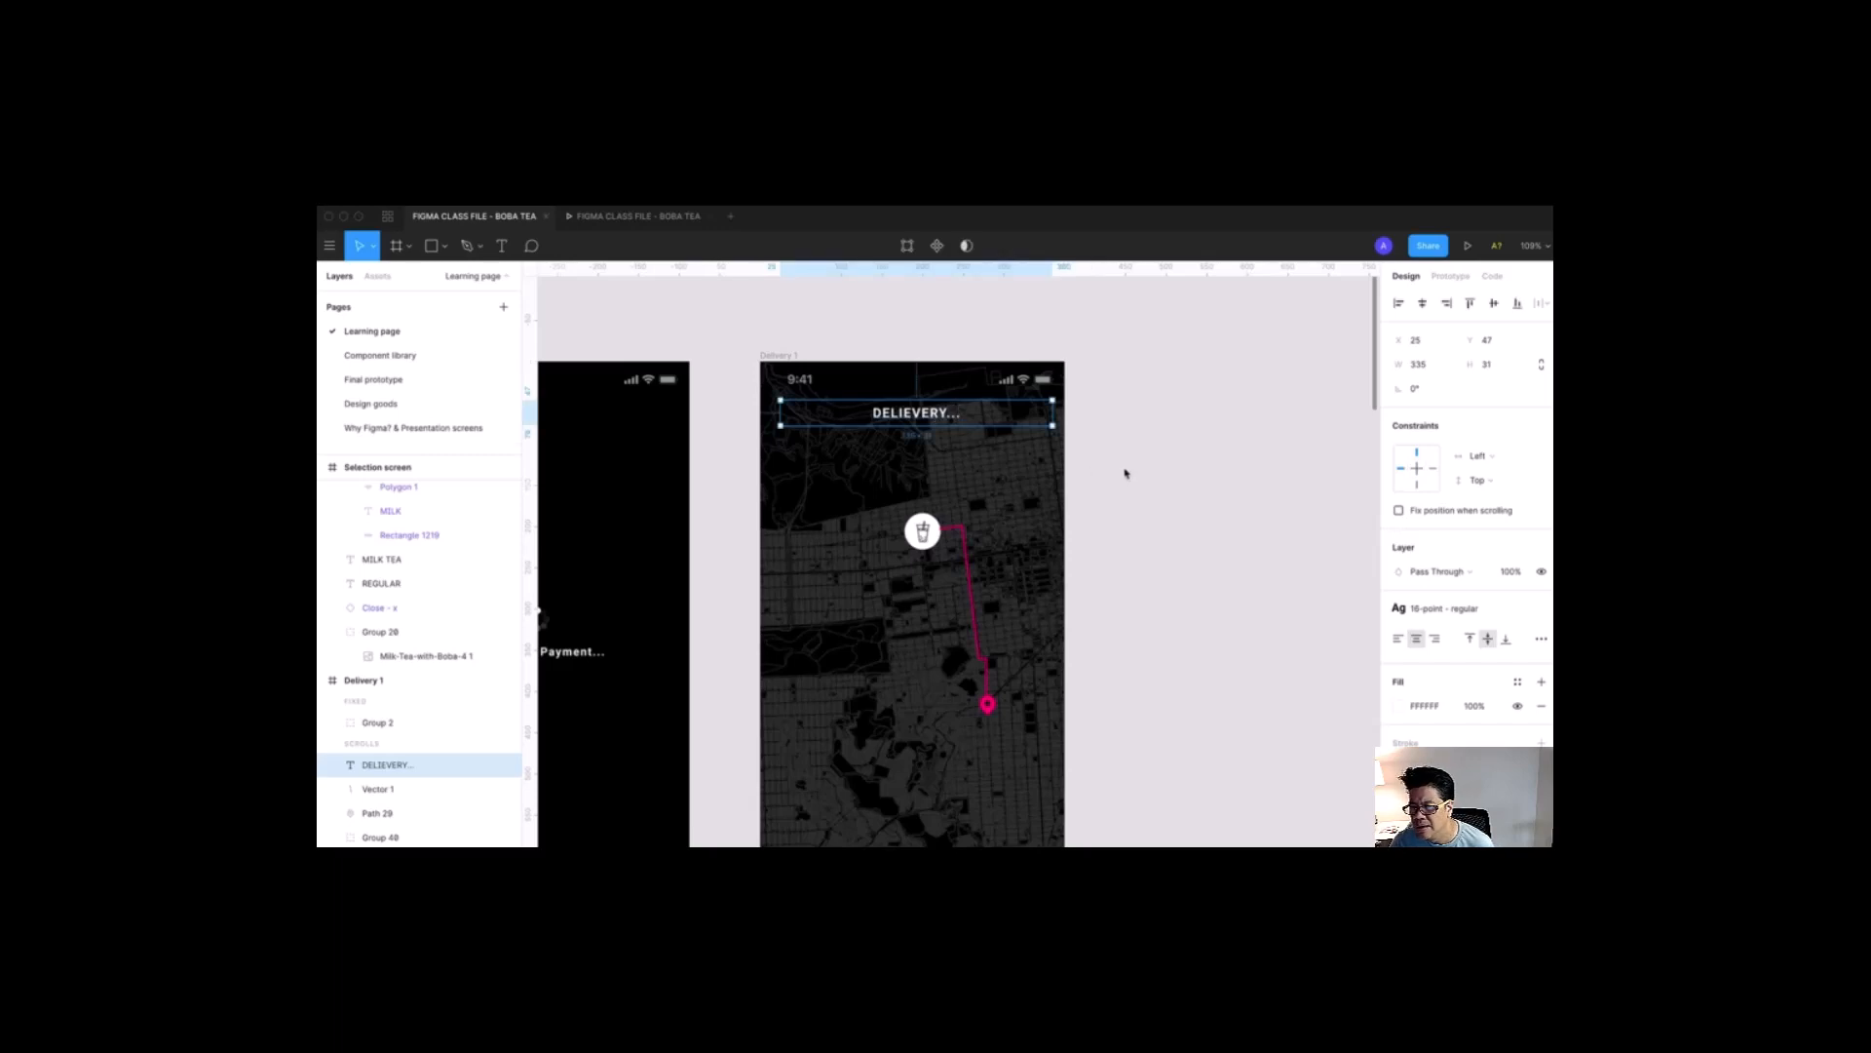
Step: Correct the Delivery 1 heading so it reads "DELIVERING..." and deselect it
{"action": "double_click", "coordinate": [936, 419]}
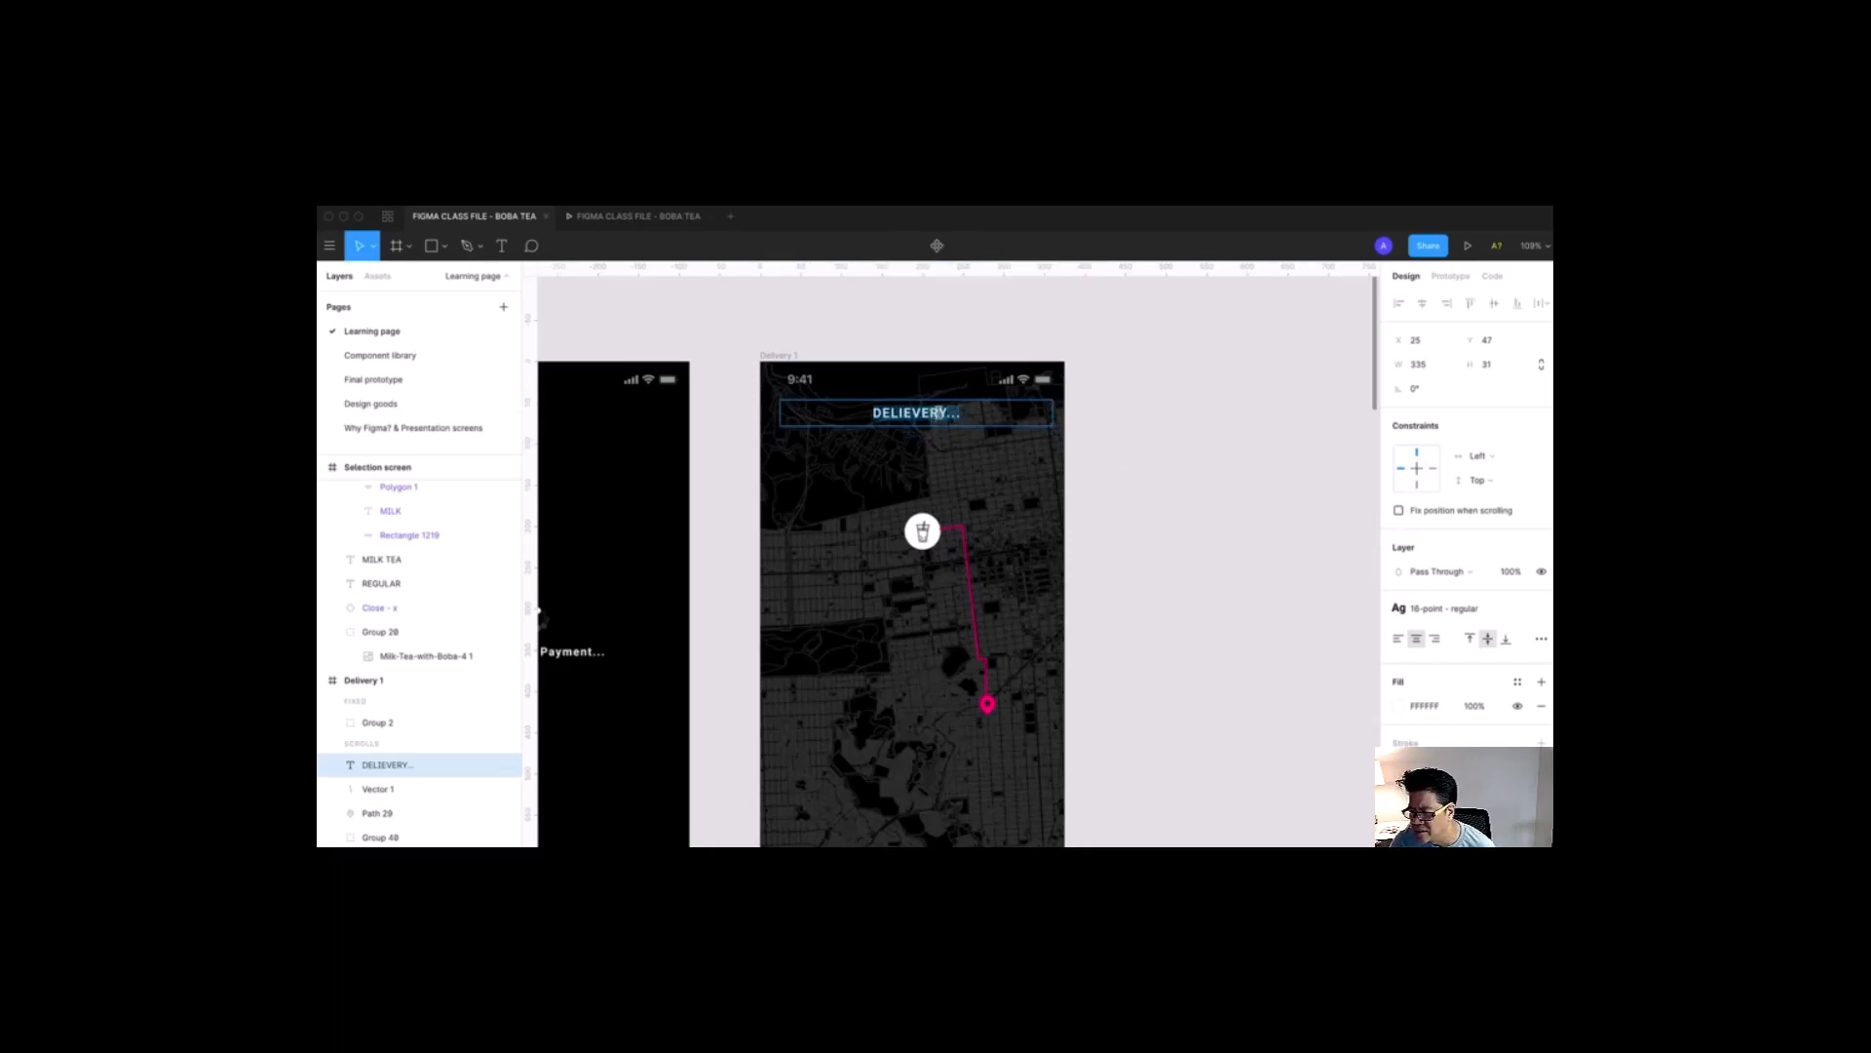
{"action": "left_click", "coordinate": [940, 413]}
{"action": "left_click_drag", "start_coordinate": [947, 414], "coordinate": [905, 413]}
{"action": "type", "text": "VERI"}
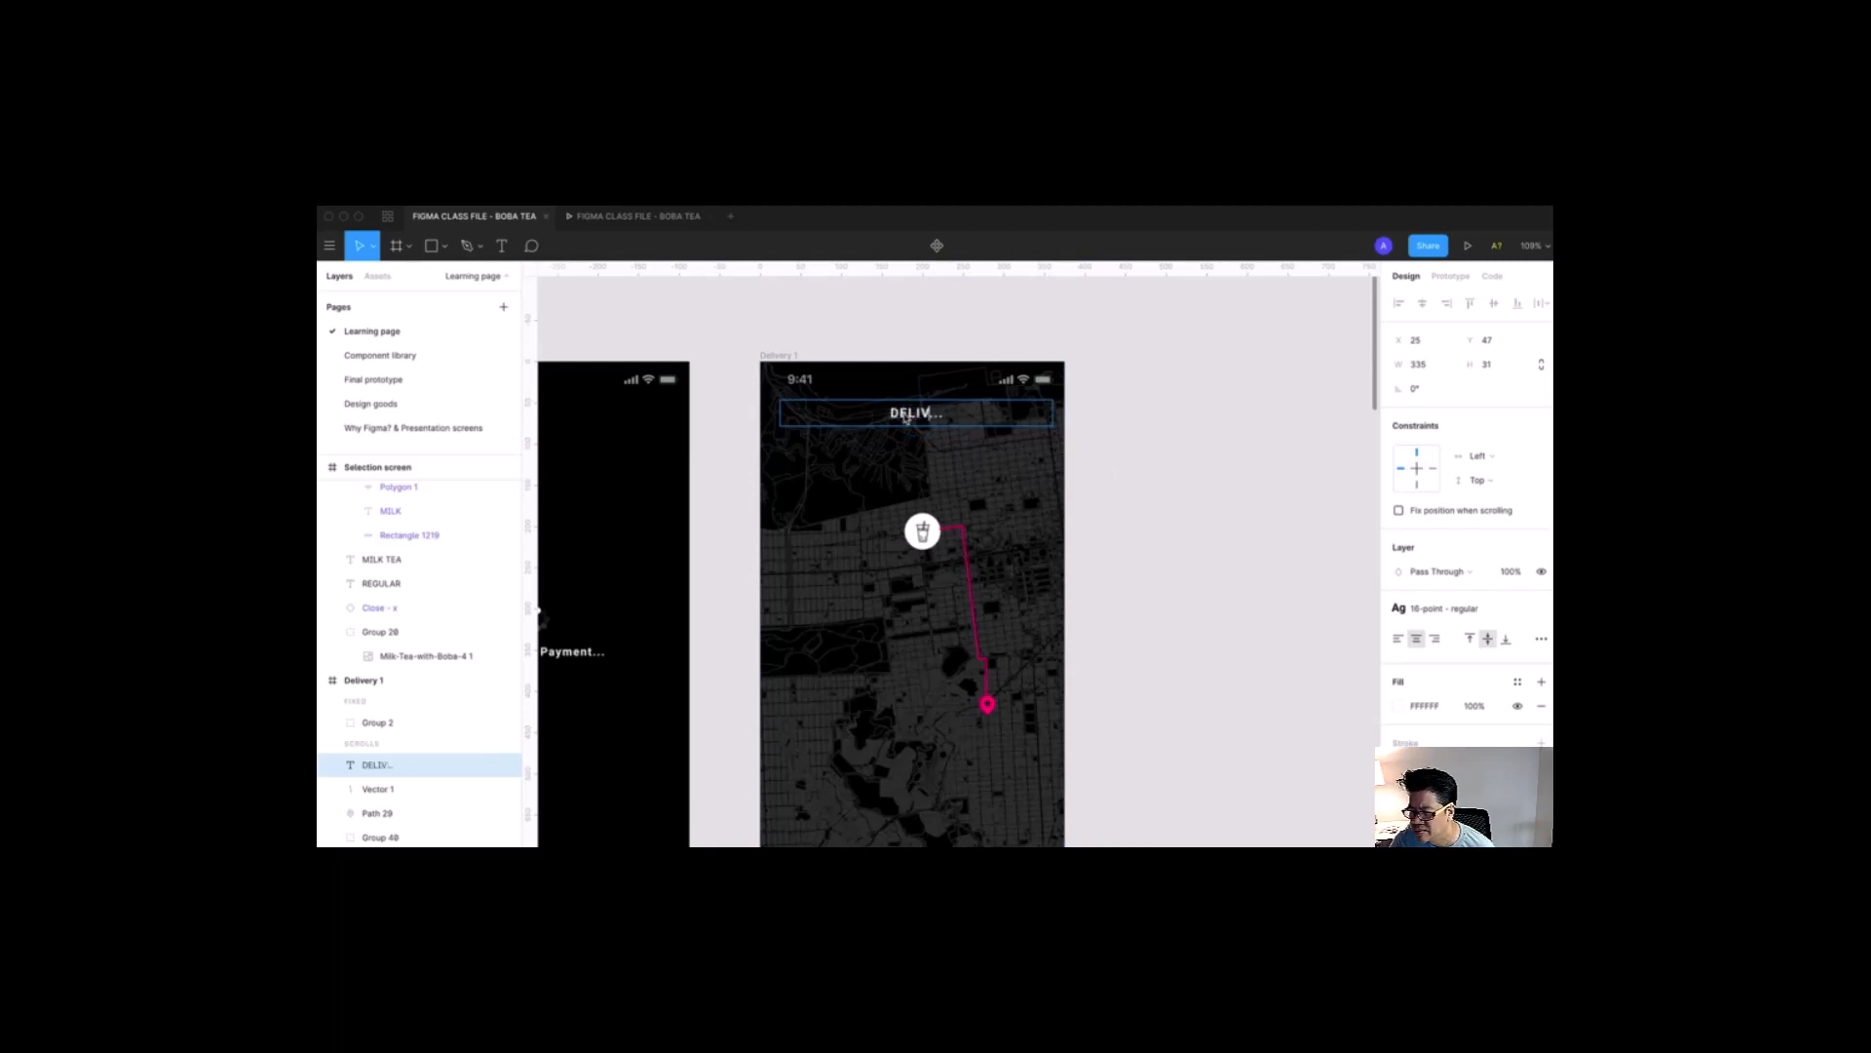
{"action": "type", "text": "NG"}
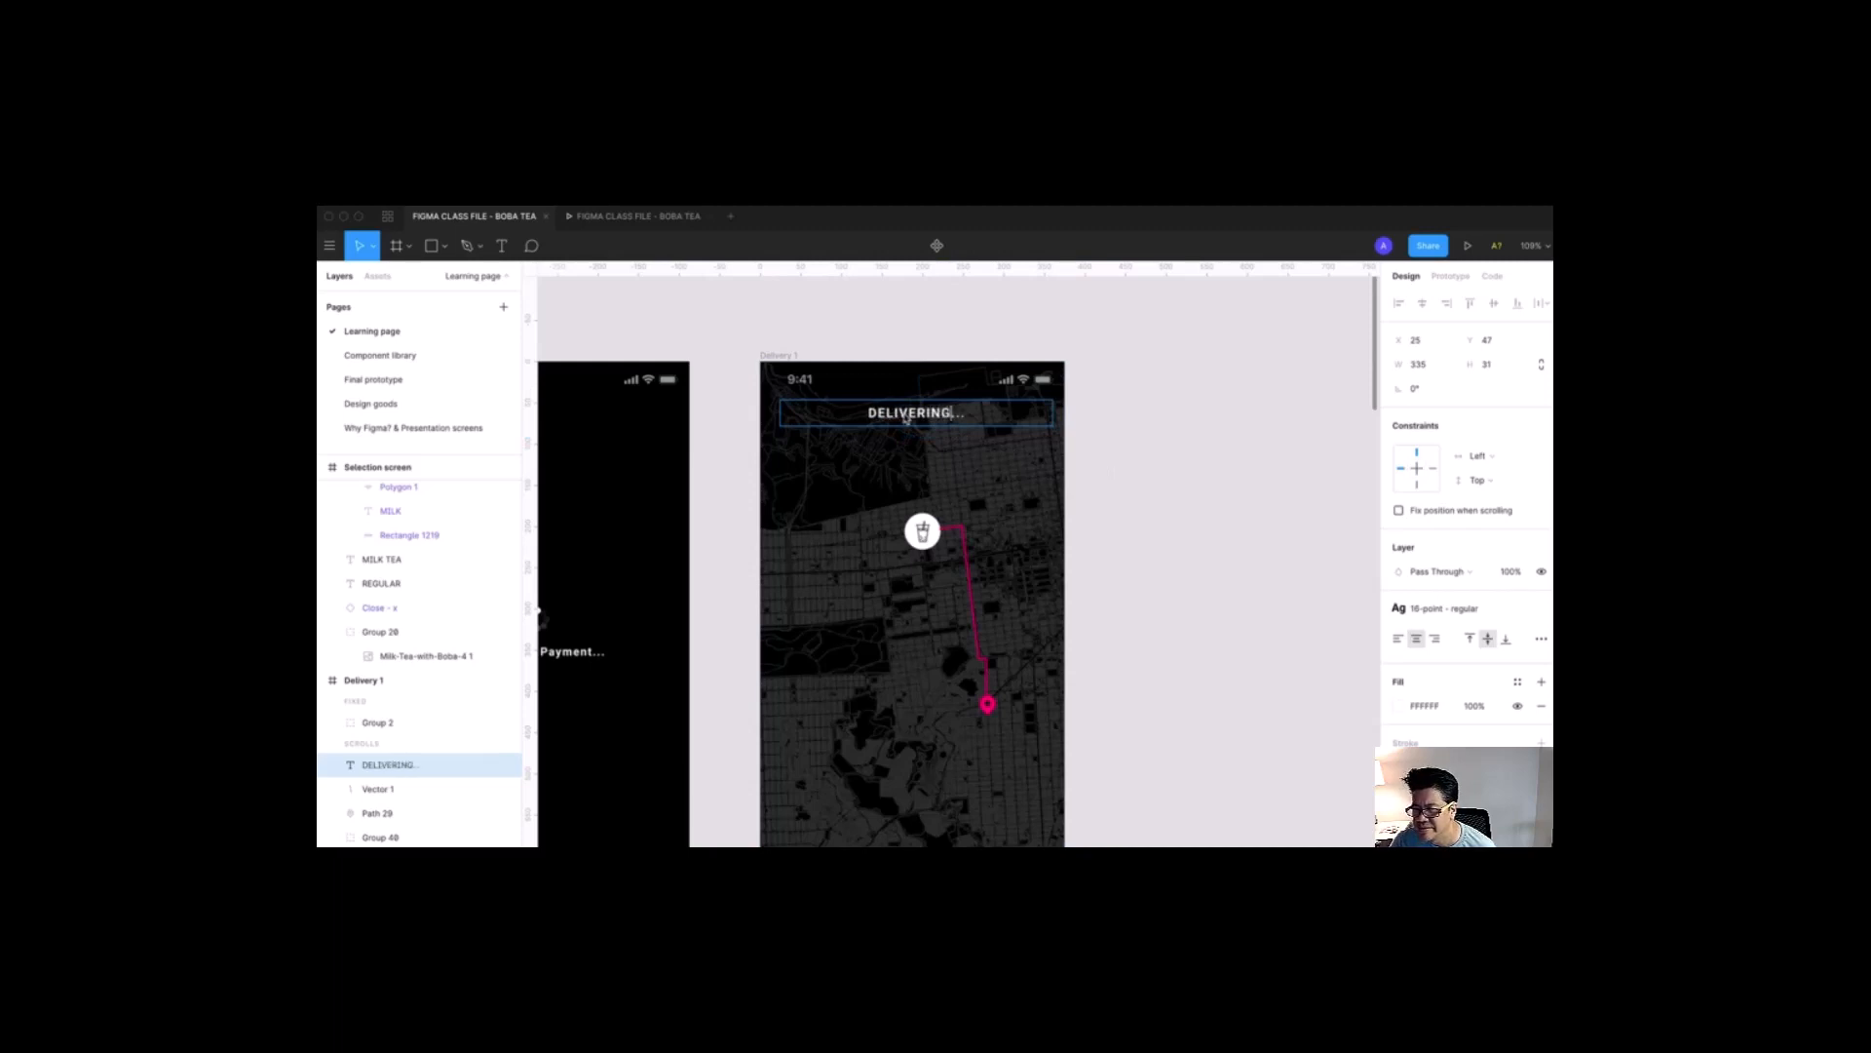
{"action": "left_click", "coordinate": [1147, 479]}
{"action": "scroll", "coordinate": [1151, 468], "scroll_direction": "down", "scroll_amount": 1}
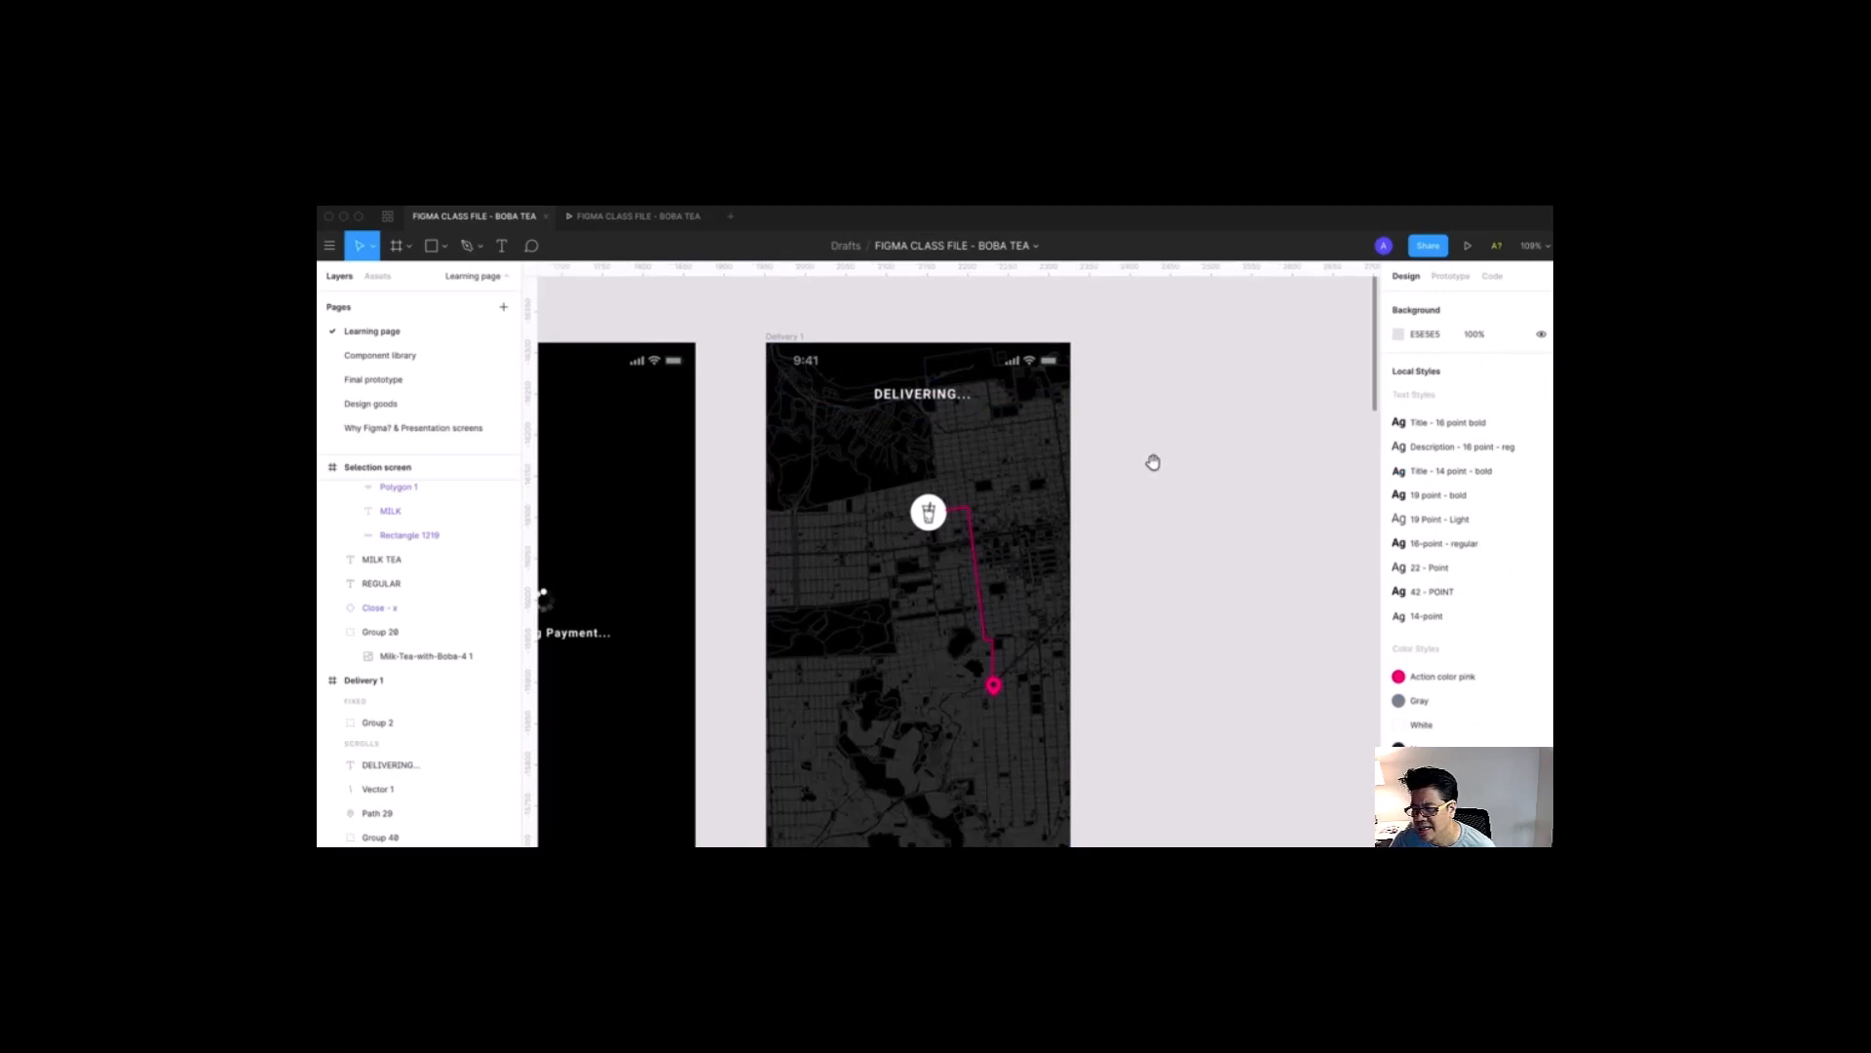
Step: Draw a 375 by 160 px rectangle across the bottom of the Delivery 1 frame at X 0, Y 652
{"action": "left_click", "coordinate": [958, 407]}
{"action": "key", "text": "minus"}
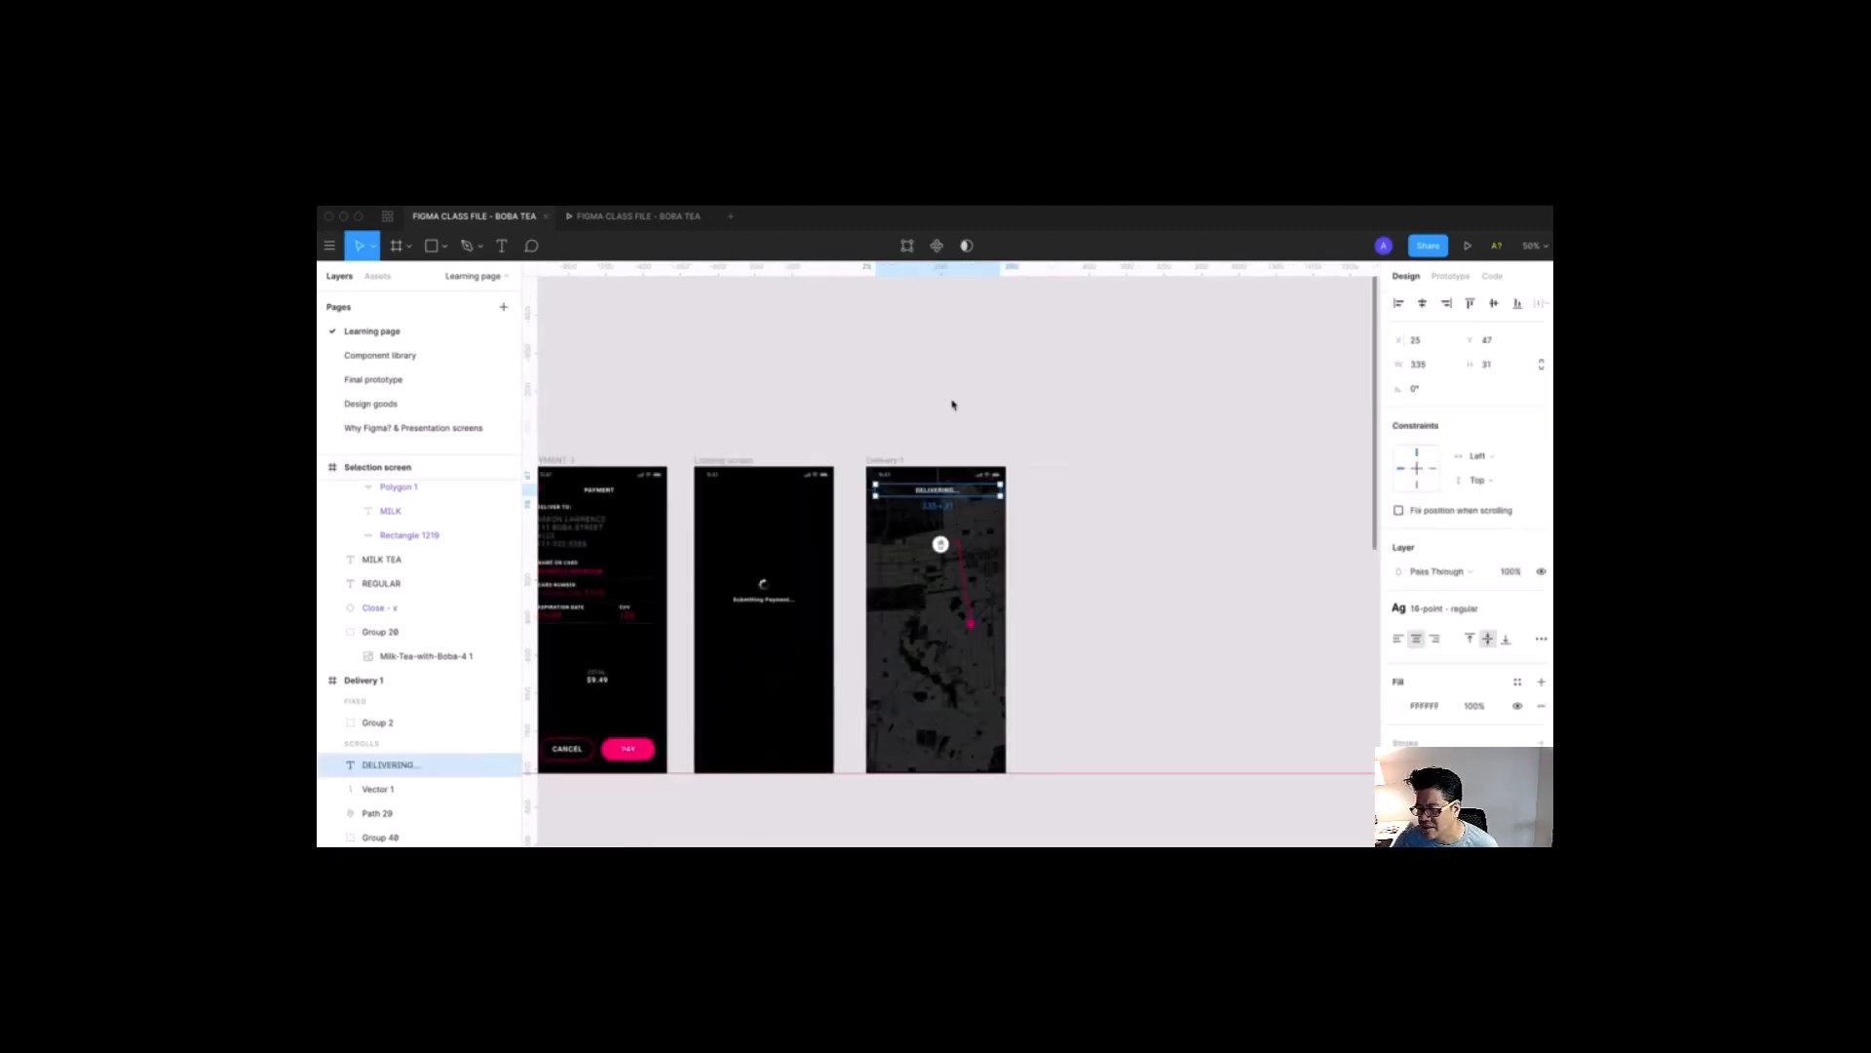
{"action": "left_click_drag", "start_coordinate": [827, 411], "coordinate": [1050, 808]}
{"action": "left_click_drag", "start_coordinate": [1098, 681], "coordinate": [1086, 666]}
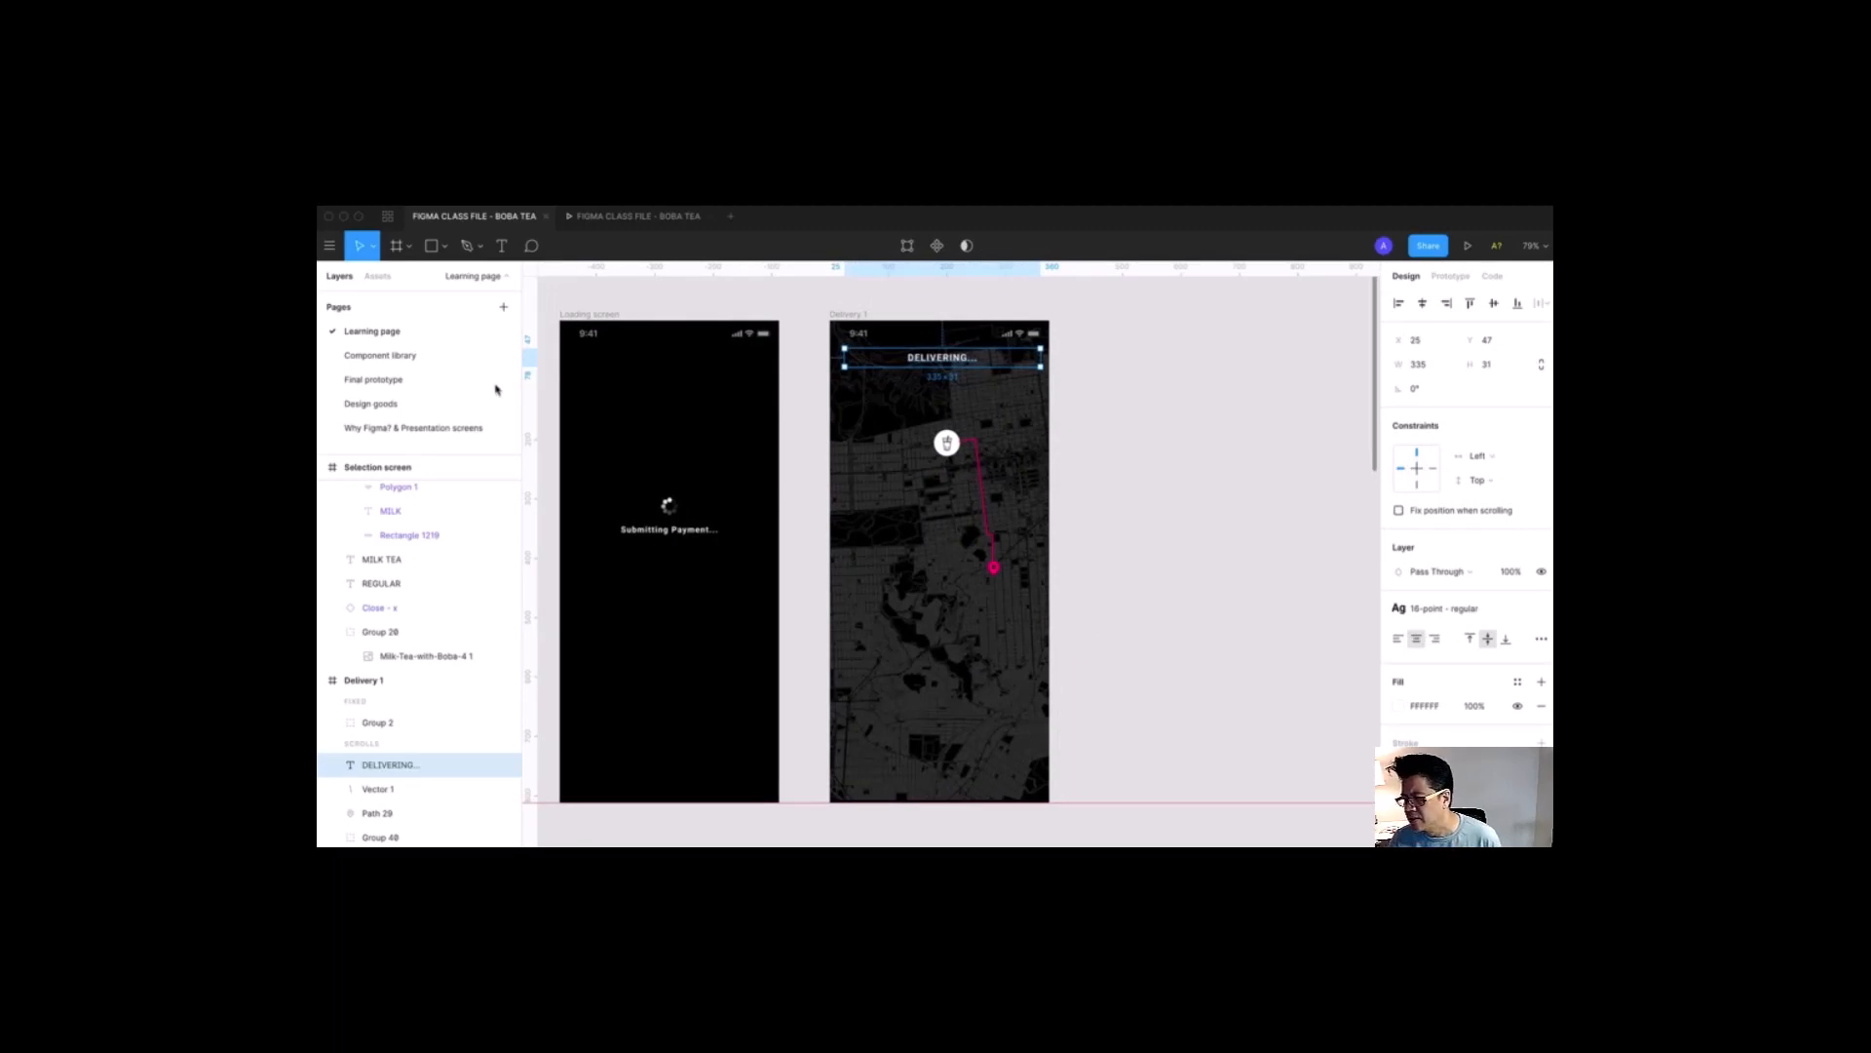
{"action": "left_click", "coordinate": [432, 246]}
{"action": "left_click", "coordinate": [445, 248]}
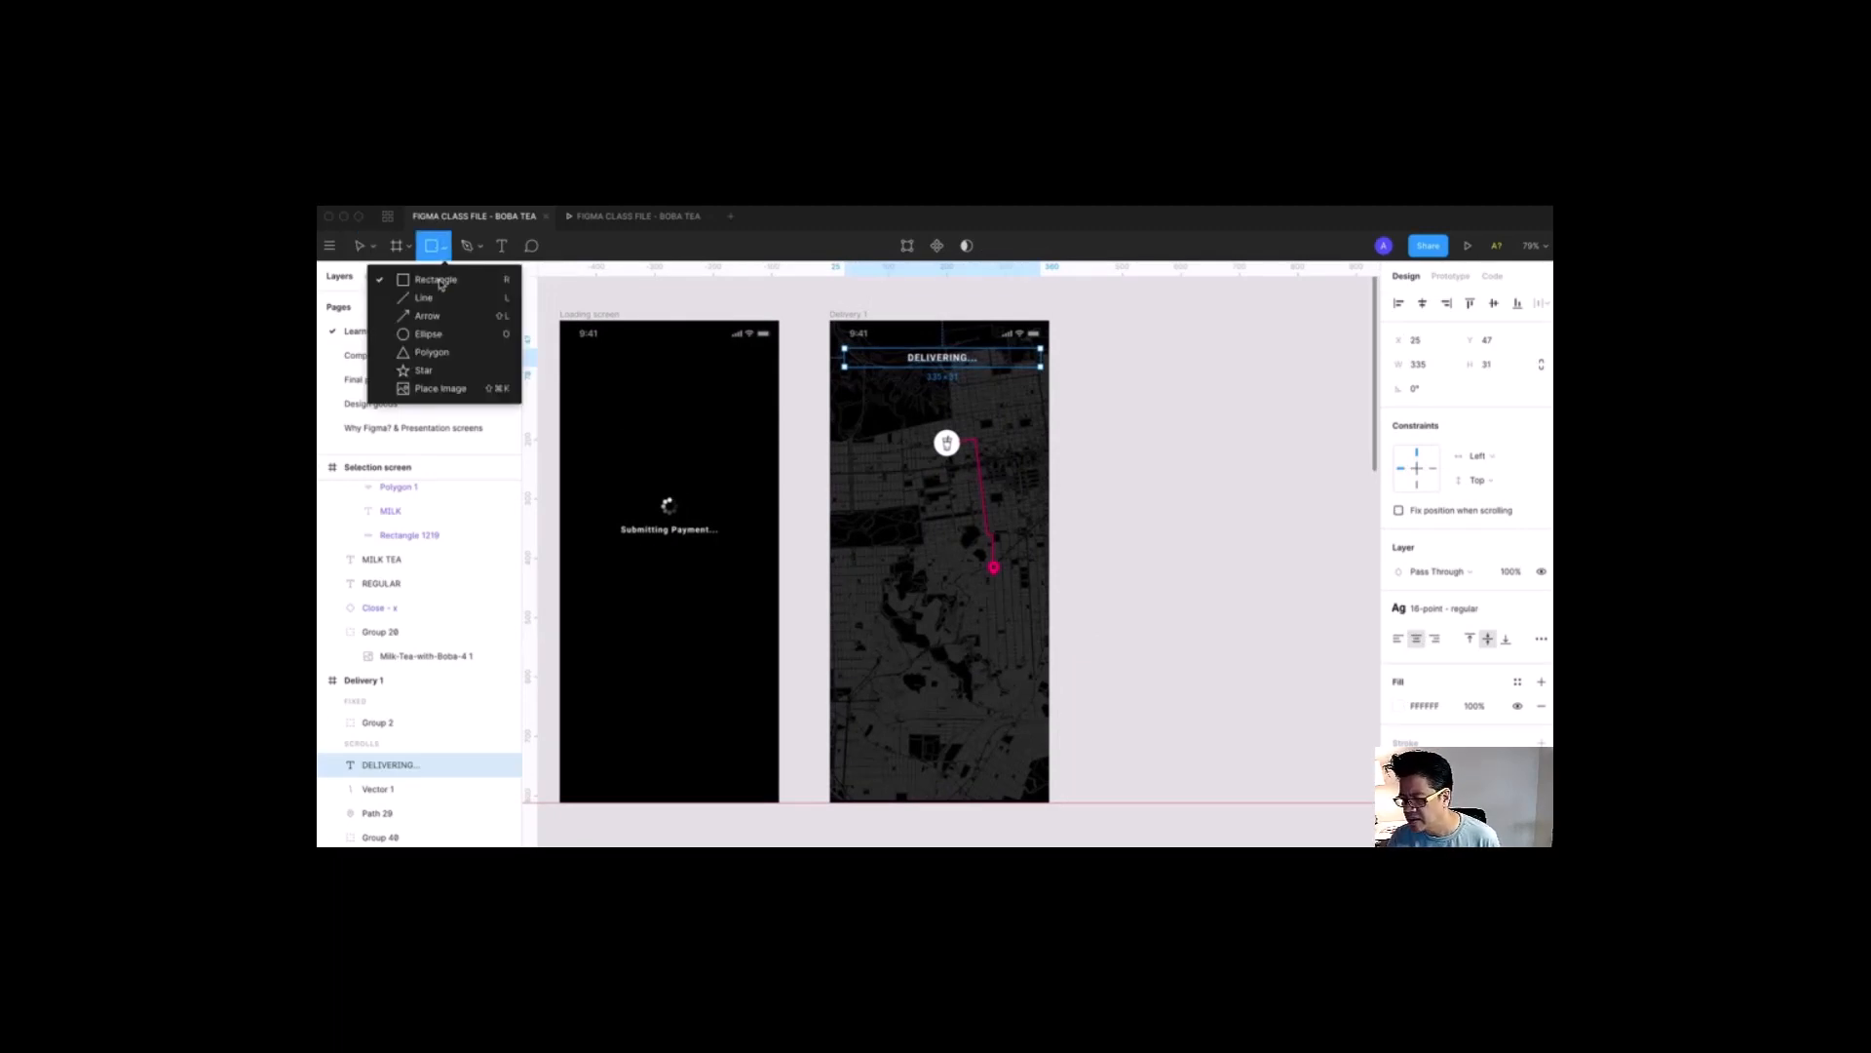
{"action": "left_click", "coordinate": [438, 280]}
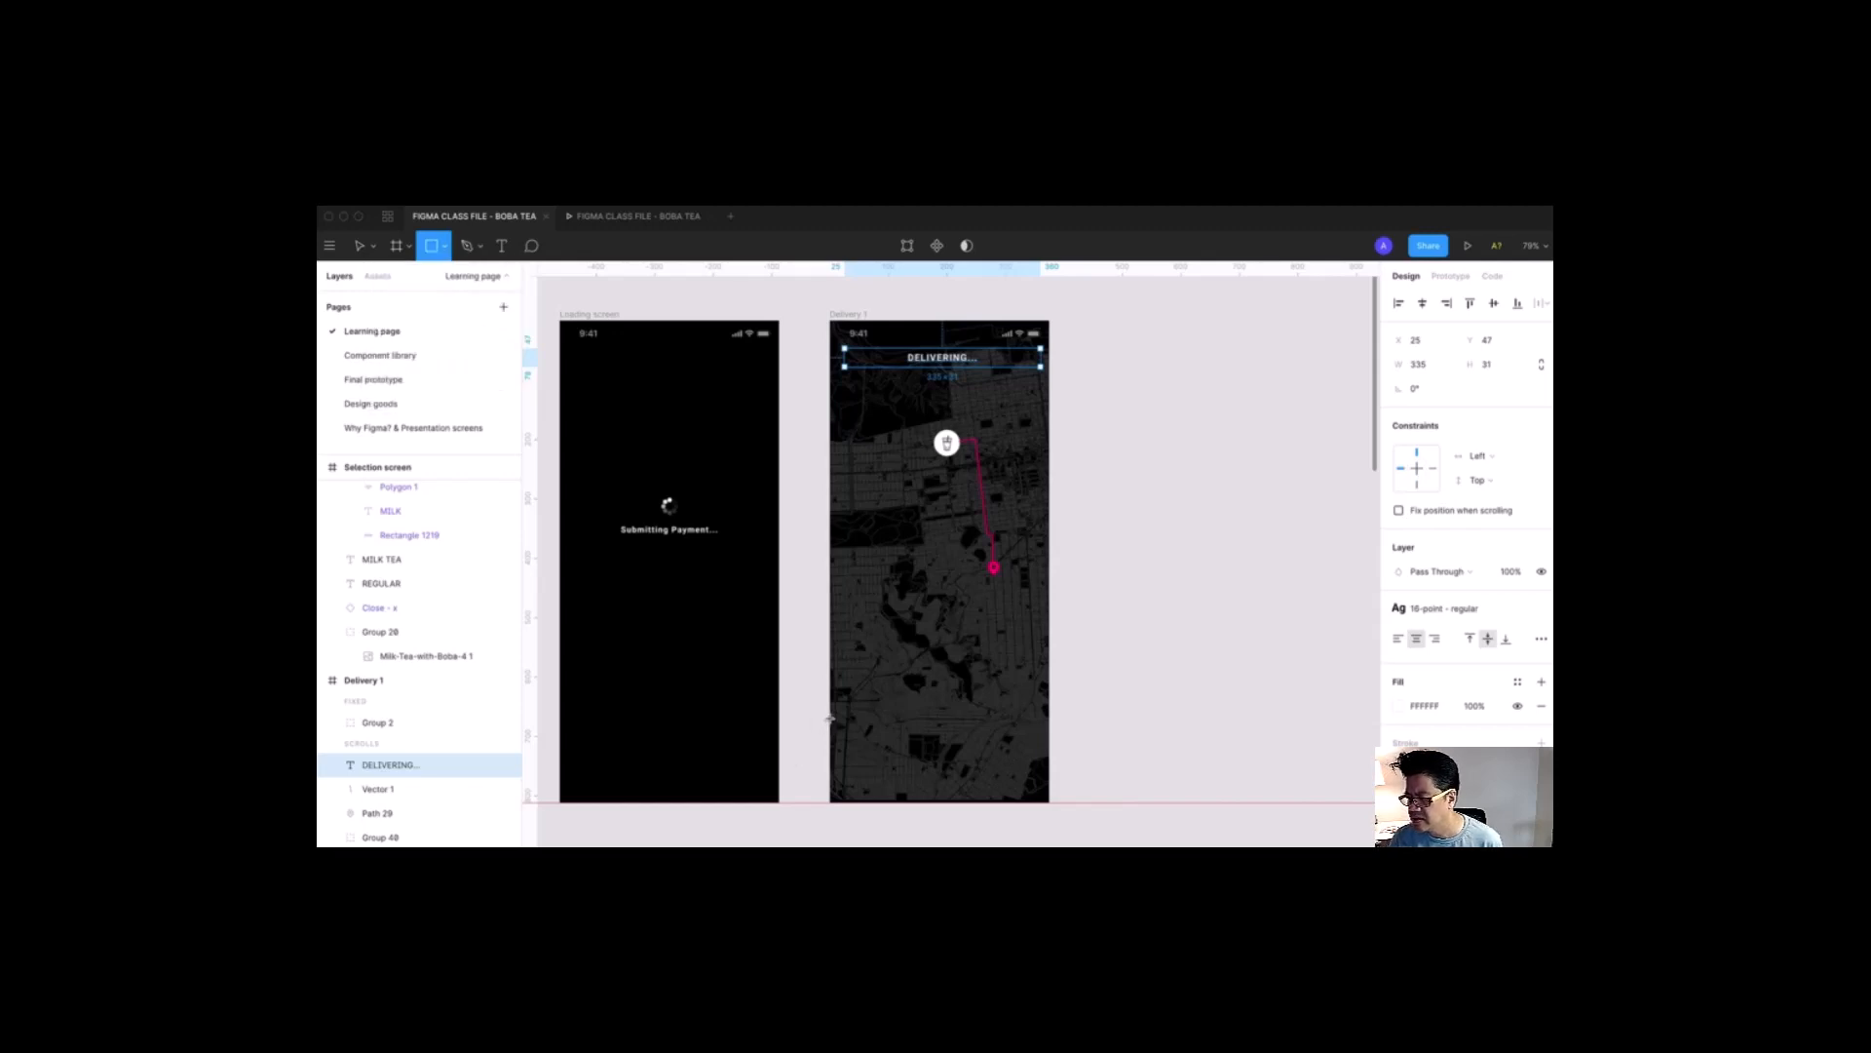
{"action": "left_click", "coordinate": [434, 247]}
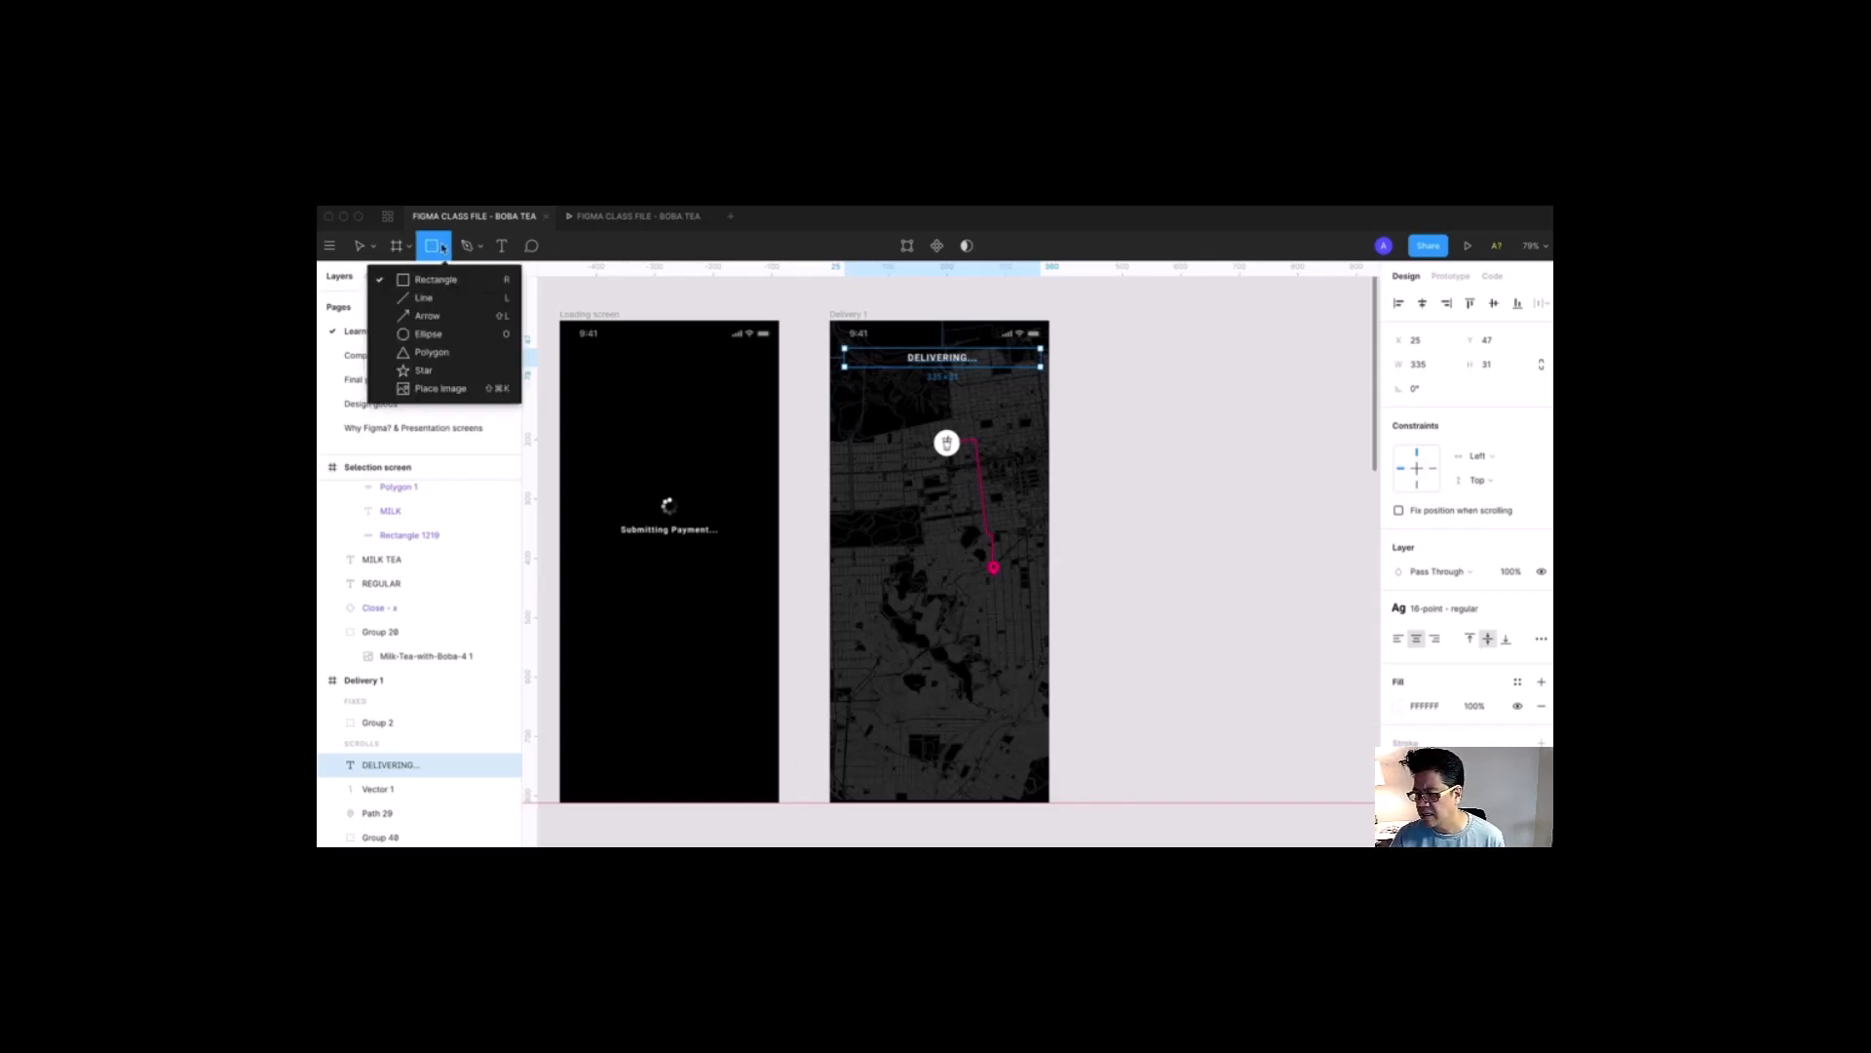
{"action": "left_click", "coordinate": [441, 280]}
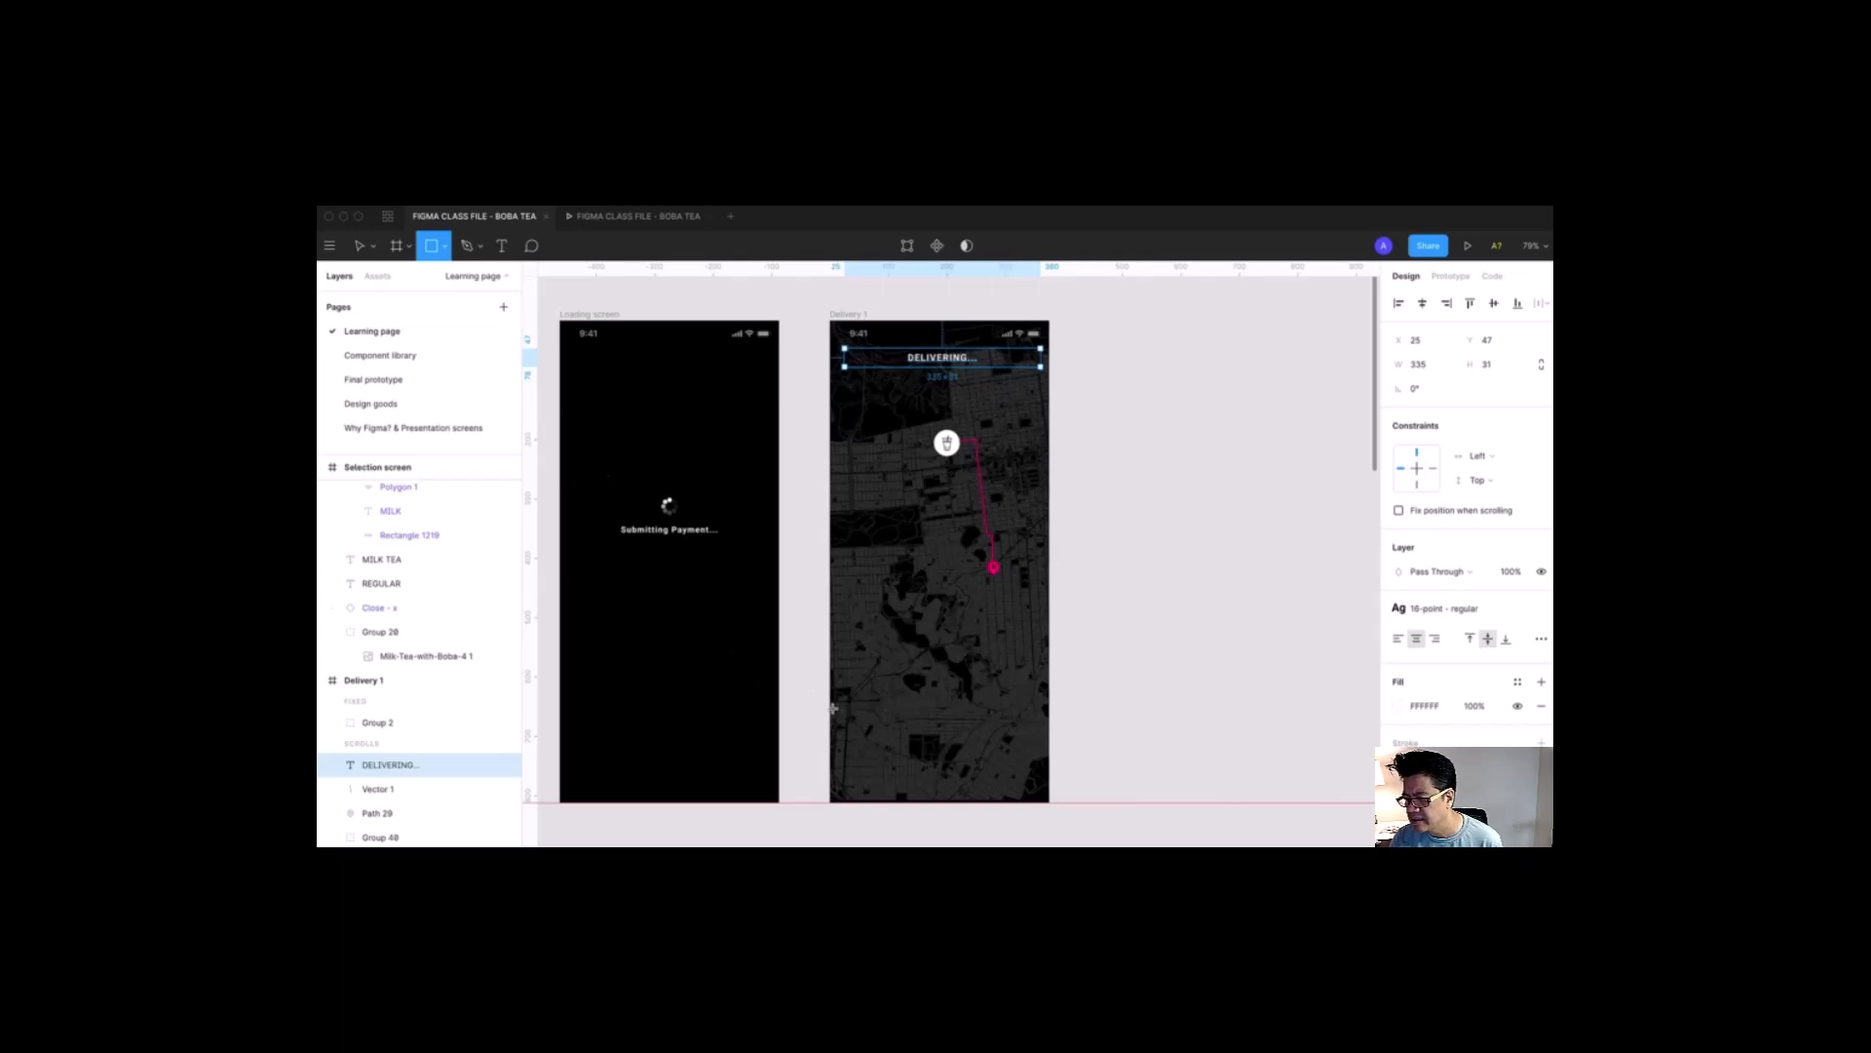
{"action": "mouse_move", "coordinate": [831, 709]}
{"action": "left_mouse_down"}
{"action": "mouse_move", "coordinate": [910, 785]}
{"action": "mouse_move", "coordinate": [1051, 805]}
{"action": "left_mouse_up"}
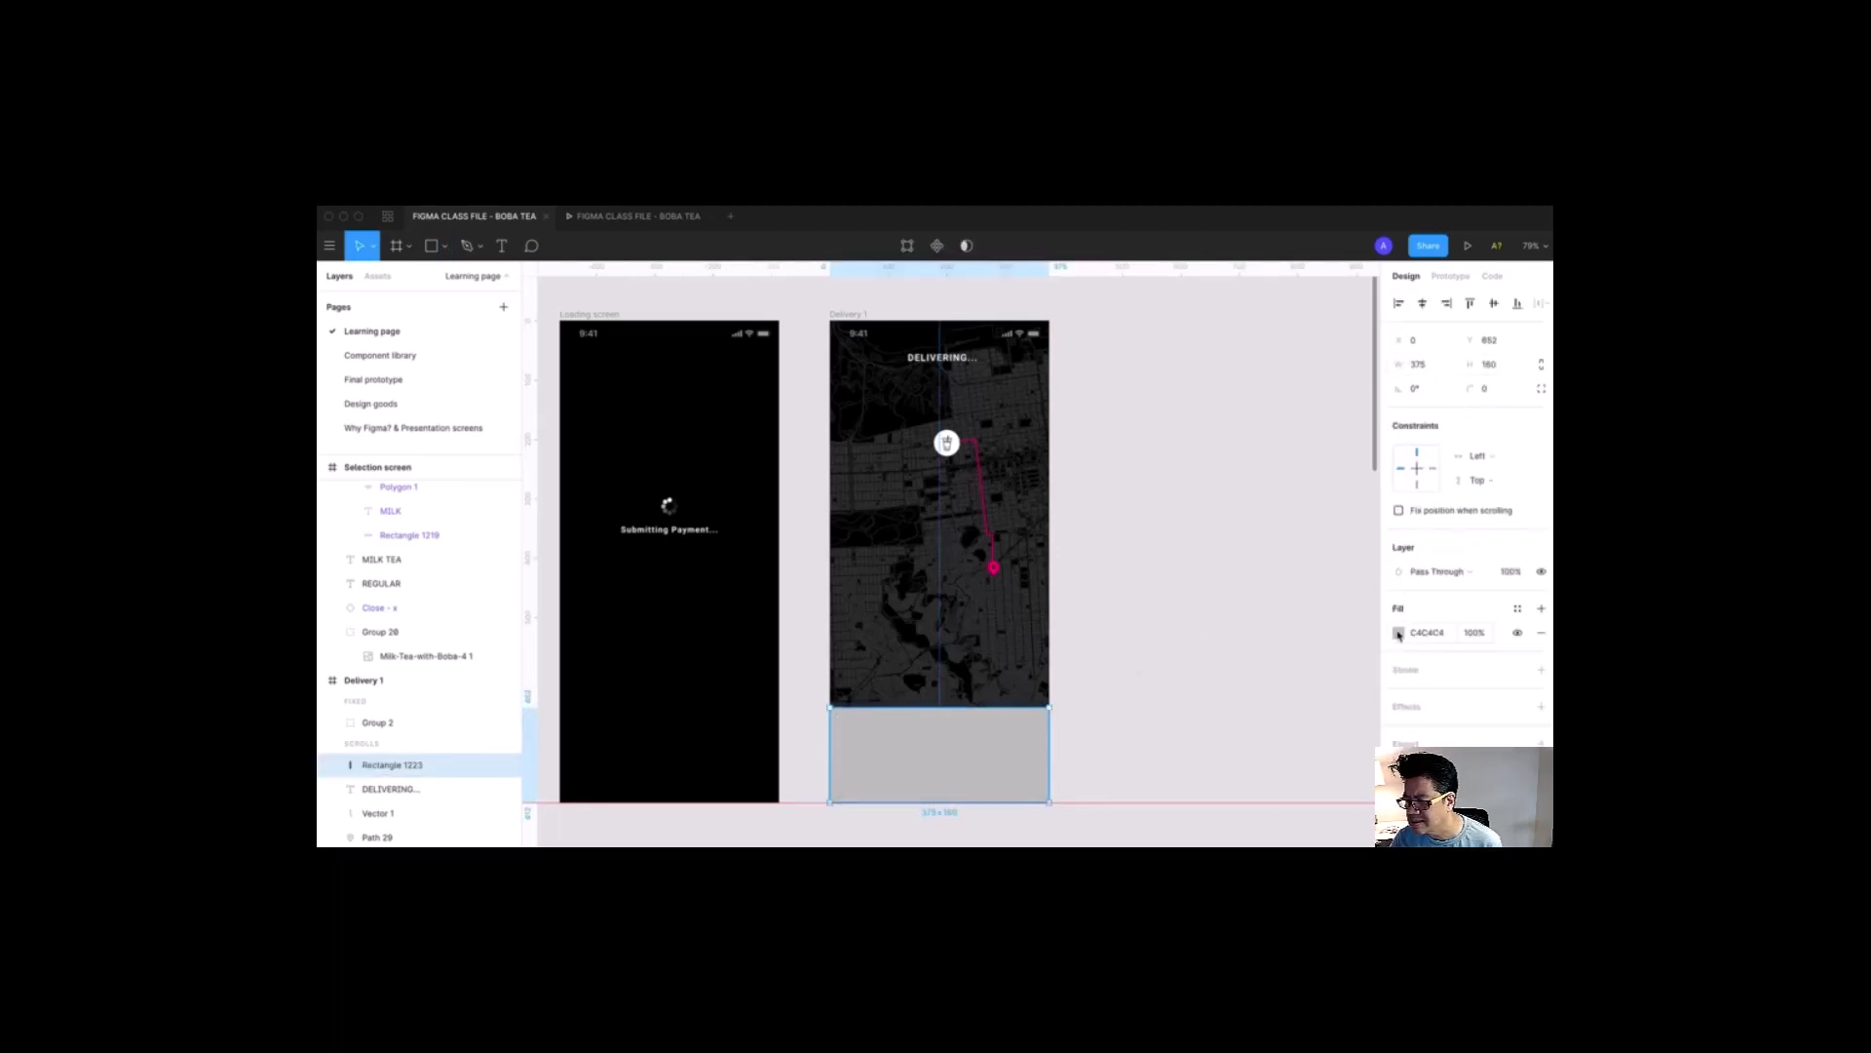
Step: Set the bottom rectangle's fill to 000000 and apply the Black color style to it
{"action": "left_click", "coordinate": [1399, 634]}
{"action": "left_click", "coordinate": [1380, 682]}
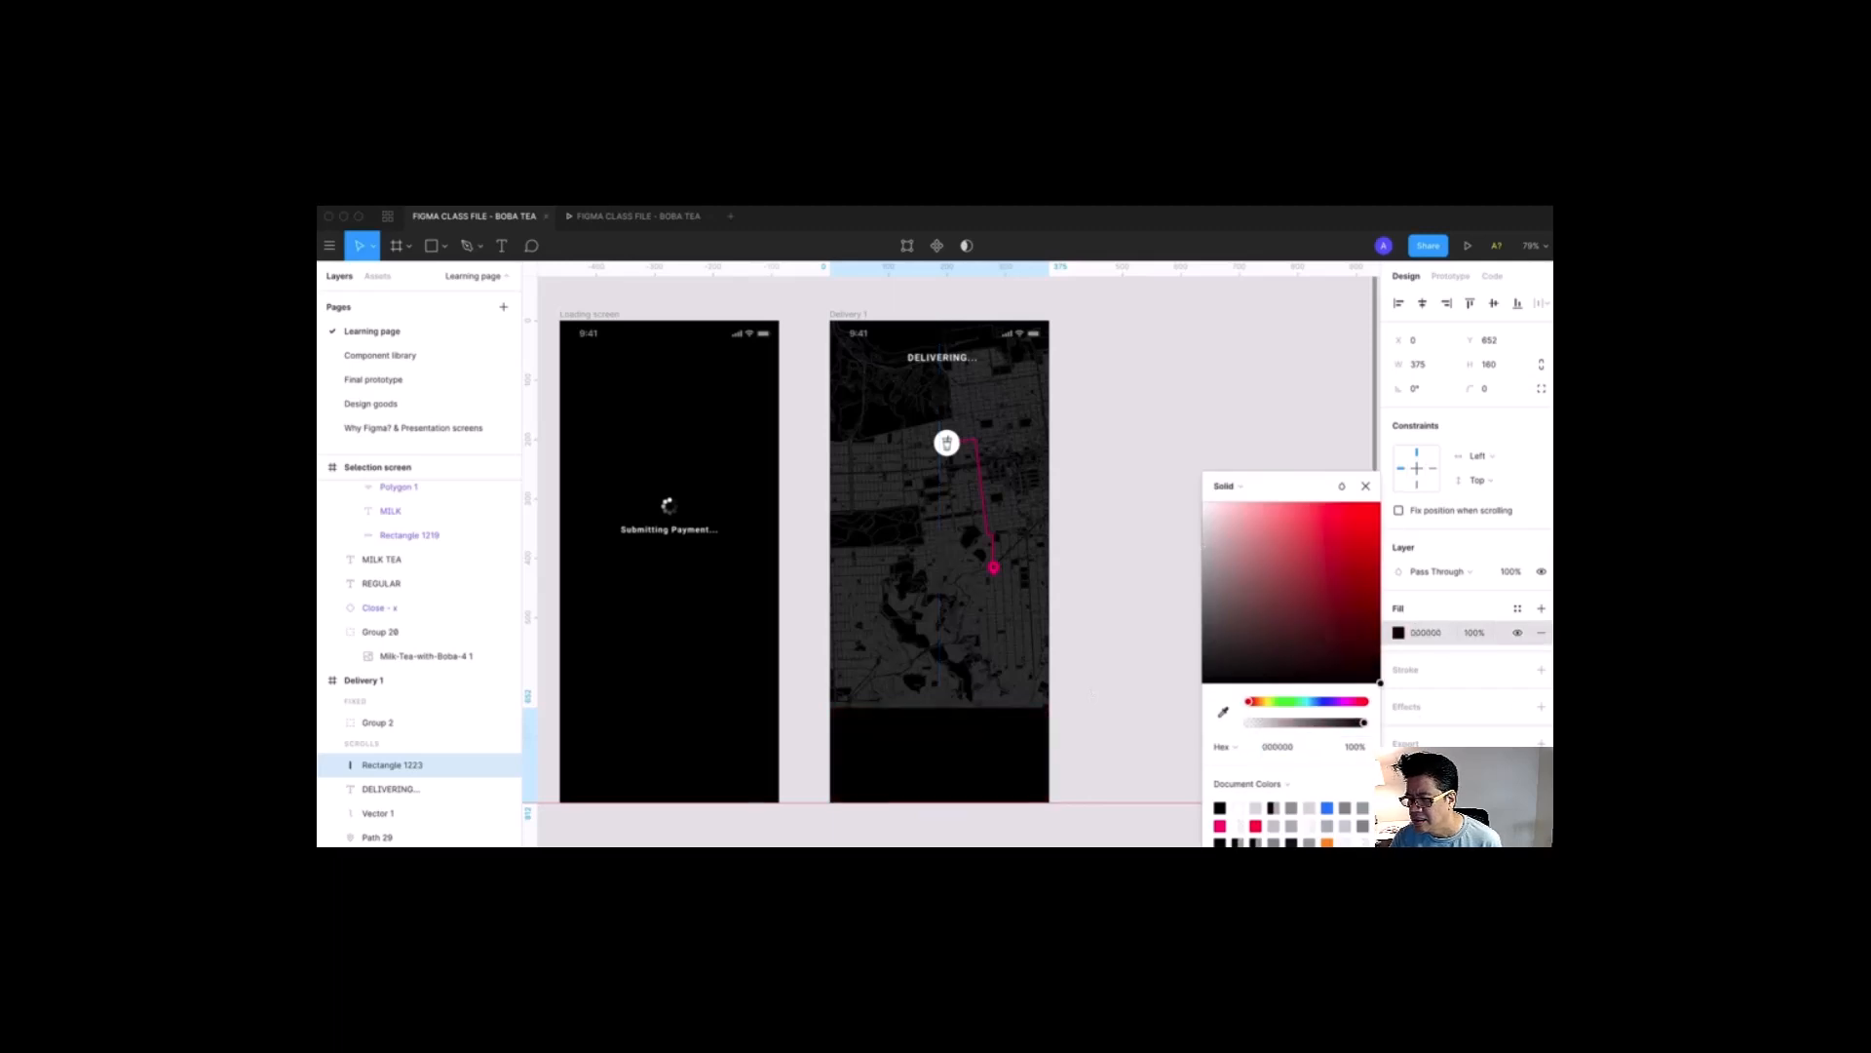
{"action": "left_click", "coordinate": [1518, 605]}
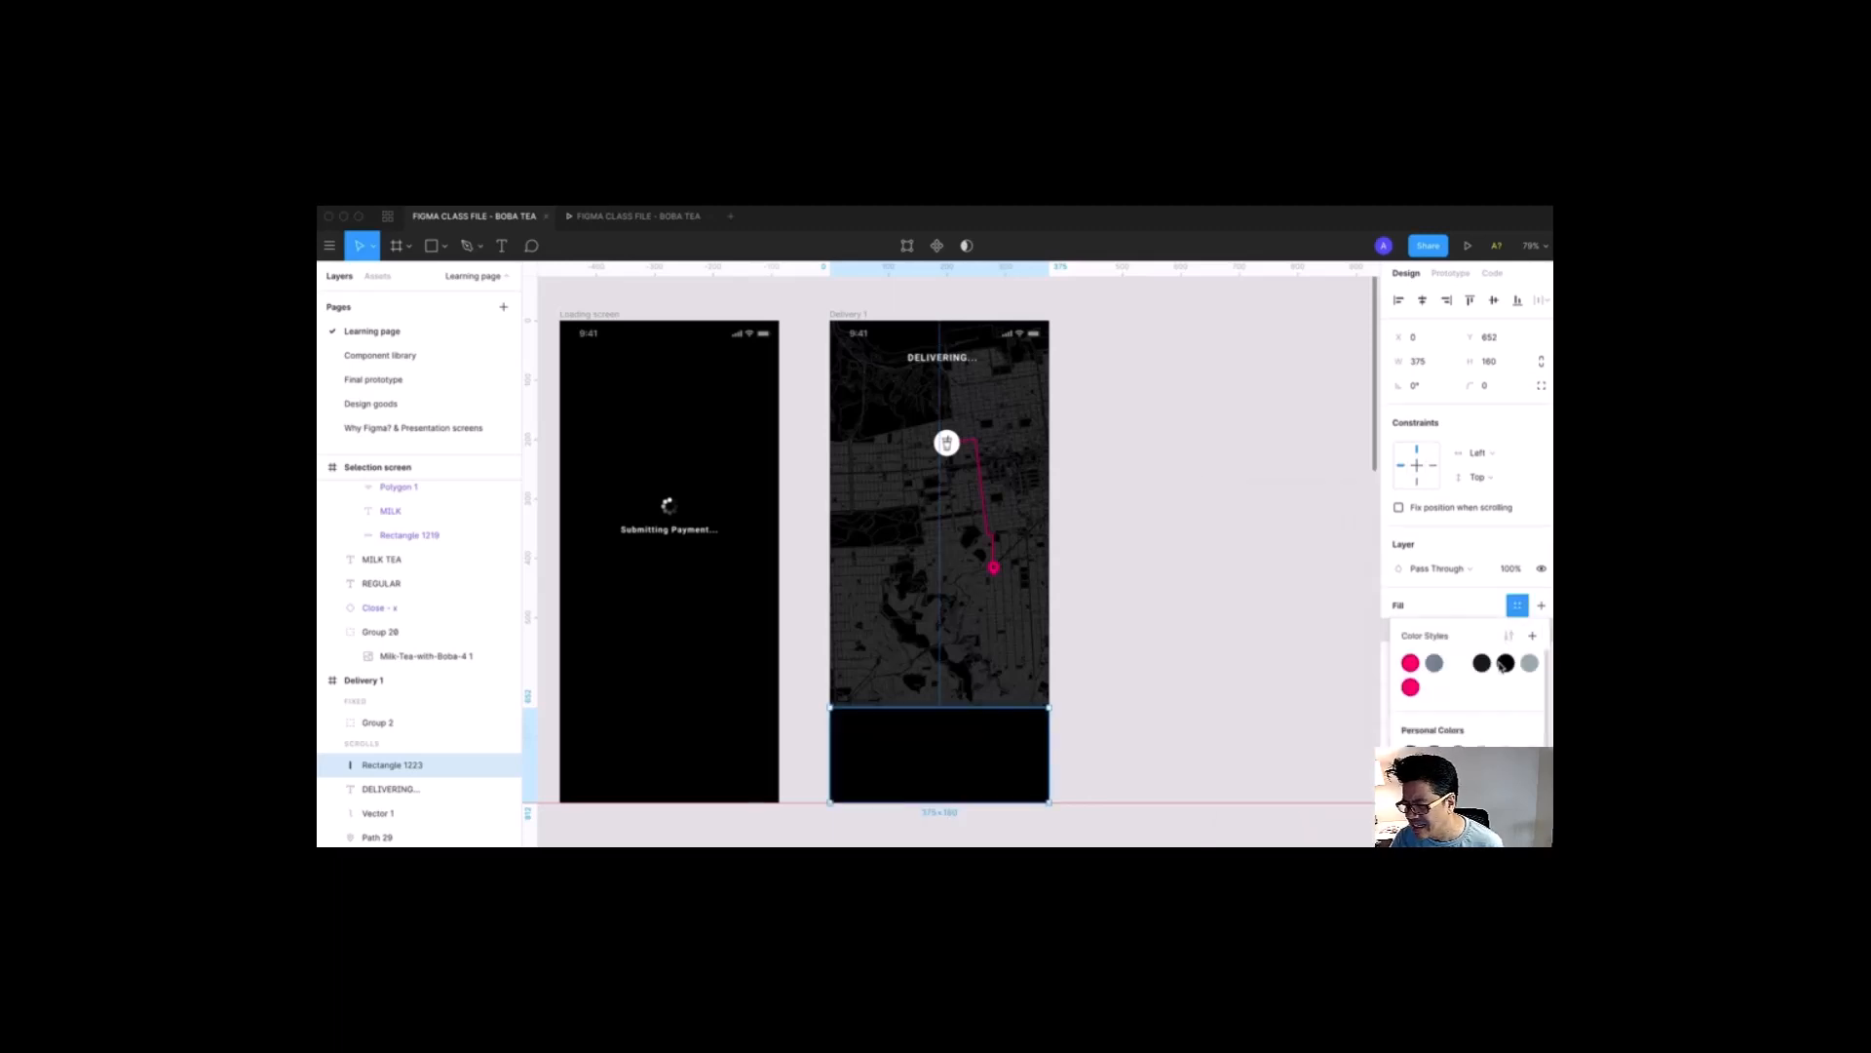
{"action": "left_click", "coordinate": [1504, 664]}
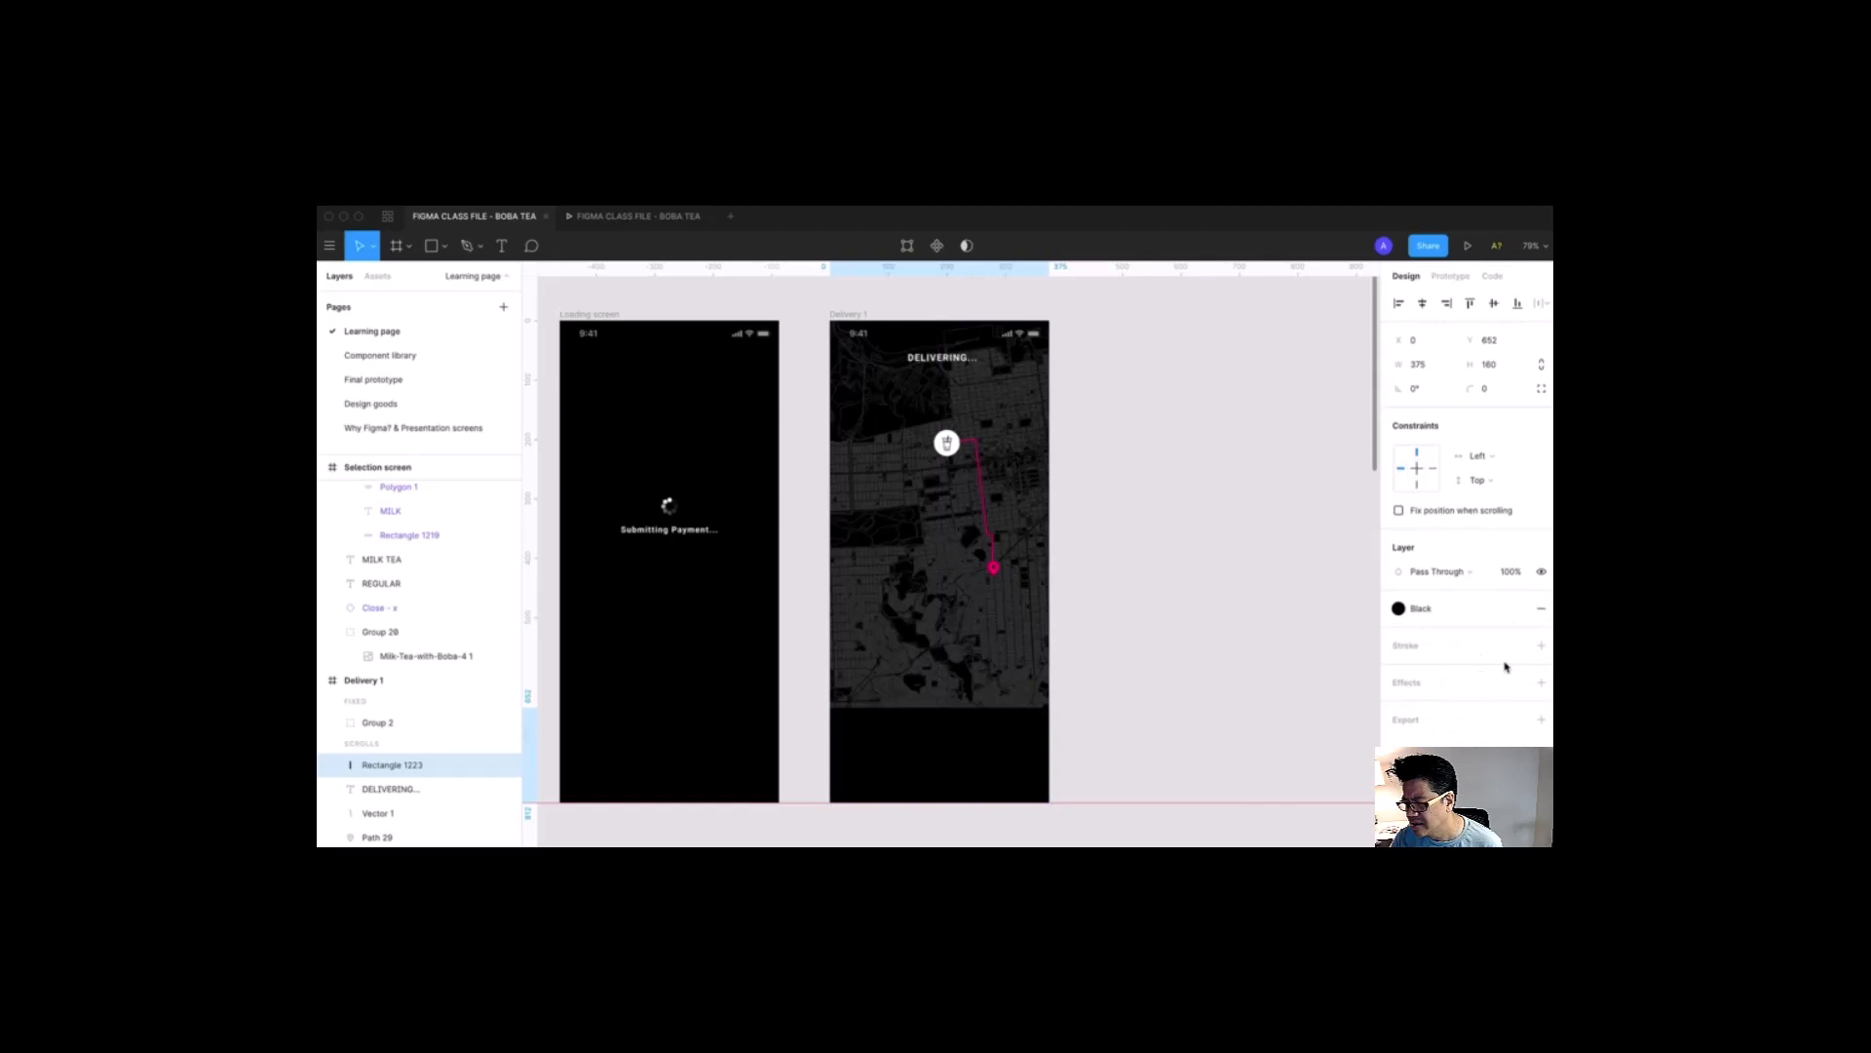
Step: Check which text styles the MILK TEA and REGULAR titles use on the Selection screen
{"action": "left_click", "coordinate": [1182, 672]}
{"action": "scroll", "coordinate": [985, 647], "scroll_direction": "left", "scroll_amount": 10}
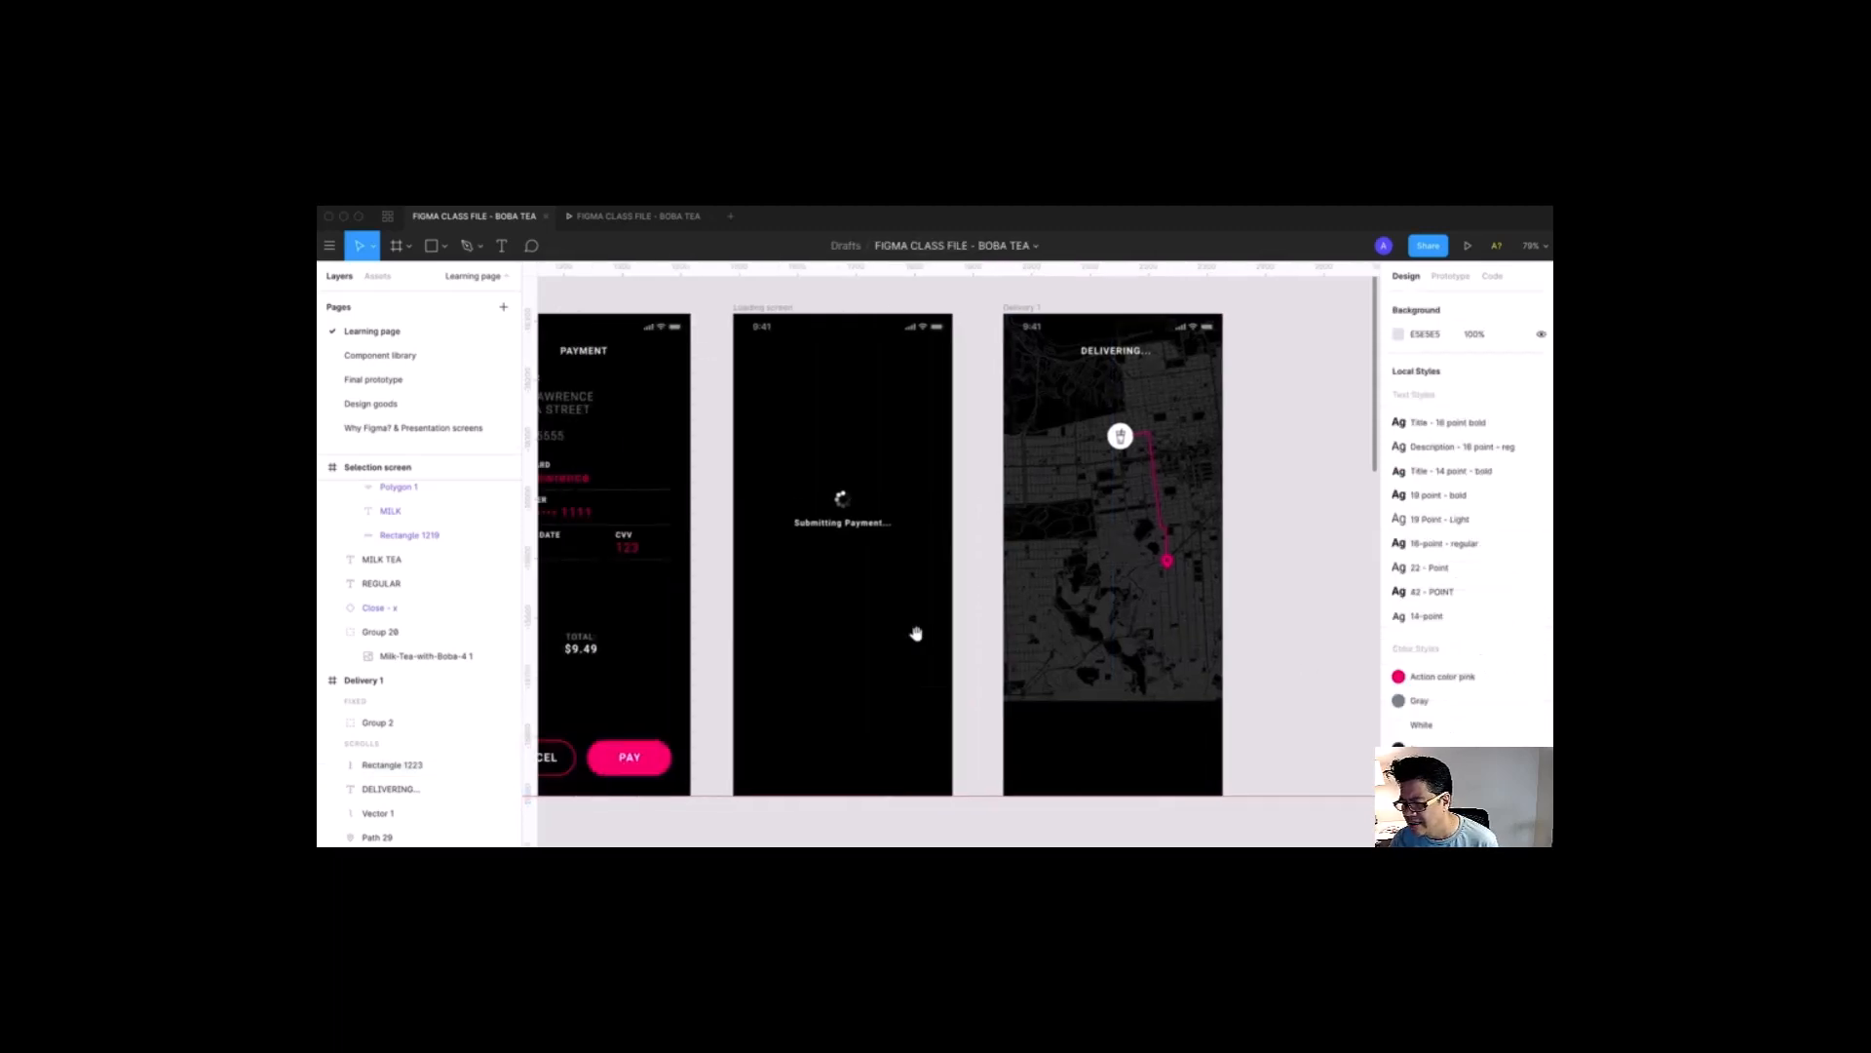
{"action": "scroll", "coordinate": [780, 596], "scroll_direction": "left", "scroll_amount": 10}
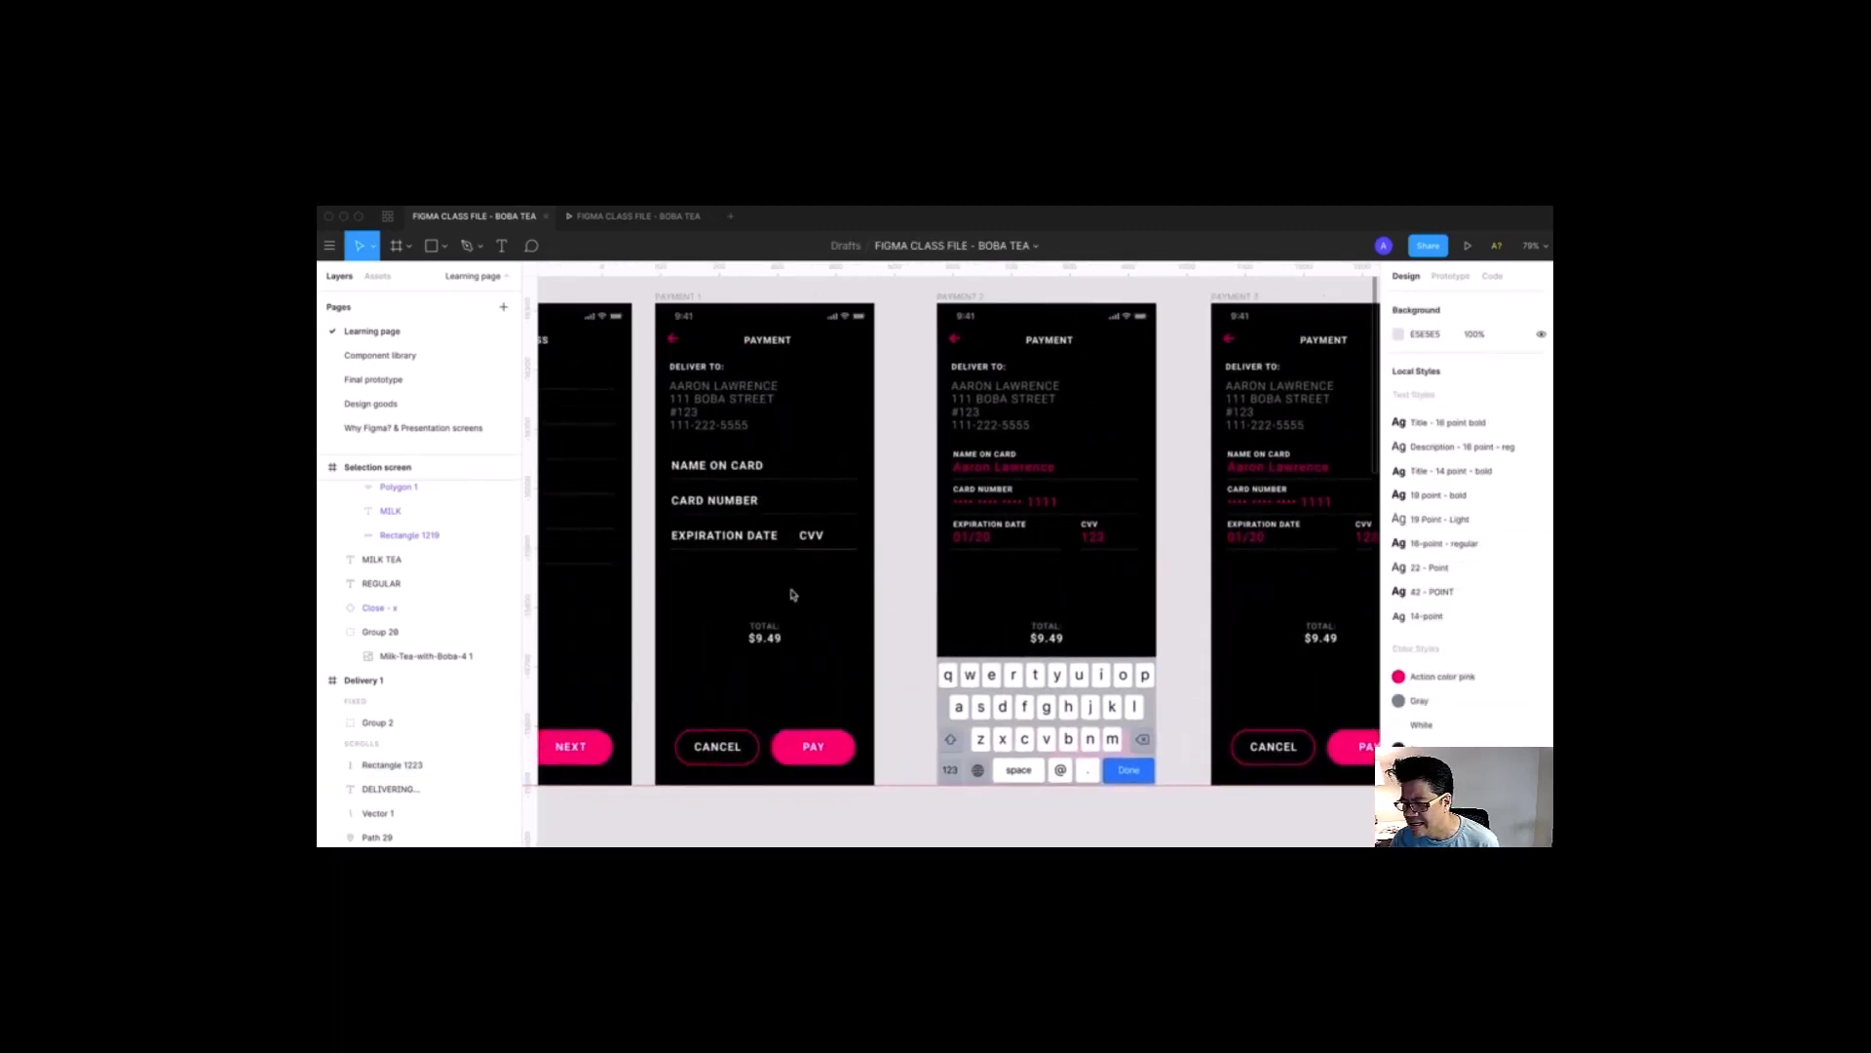
{"action": "scroll", "coordinate": [1109, 615], "scroll_direction": "left", "scroll_amount": 3}
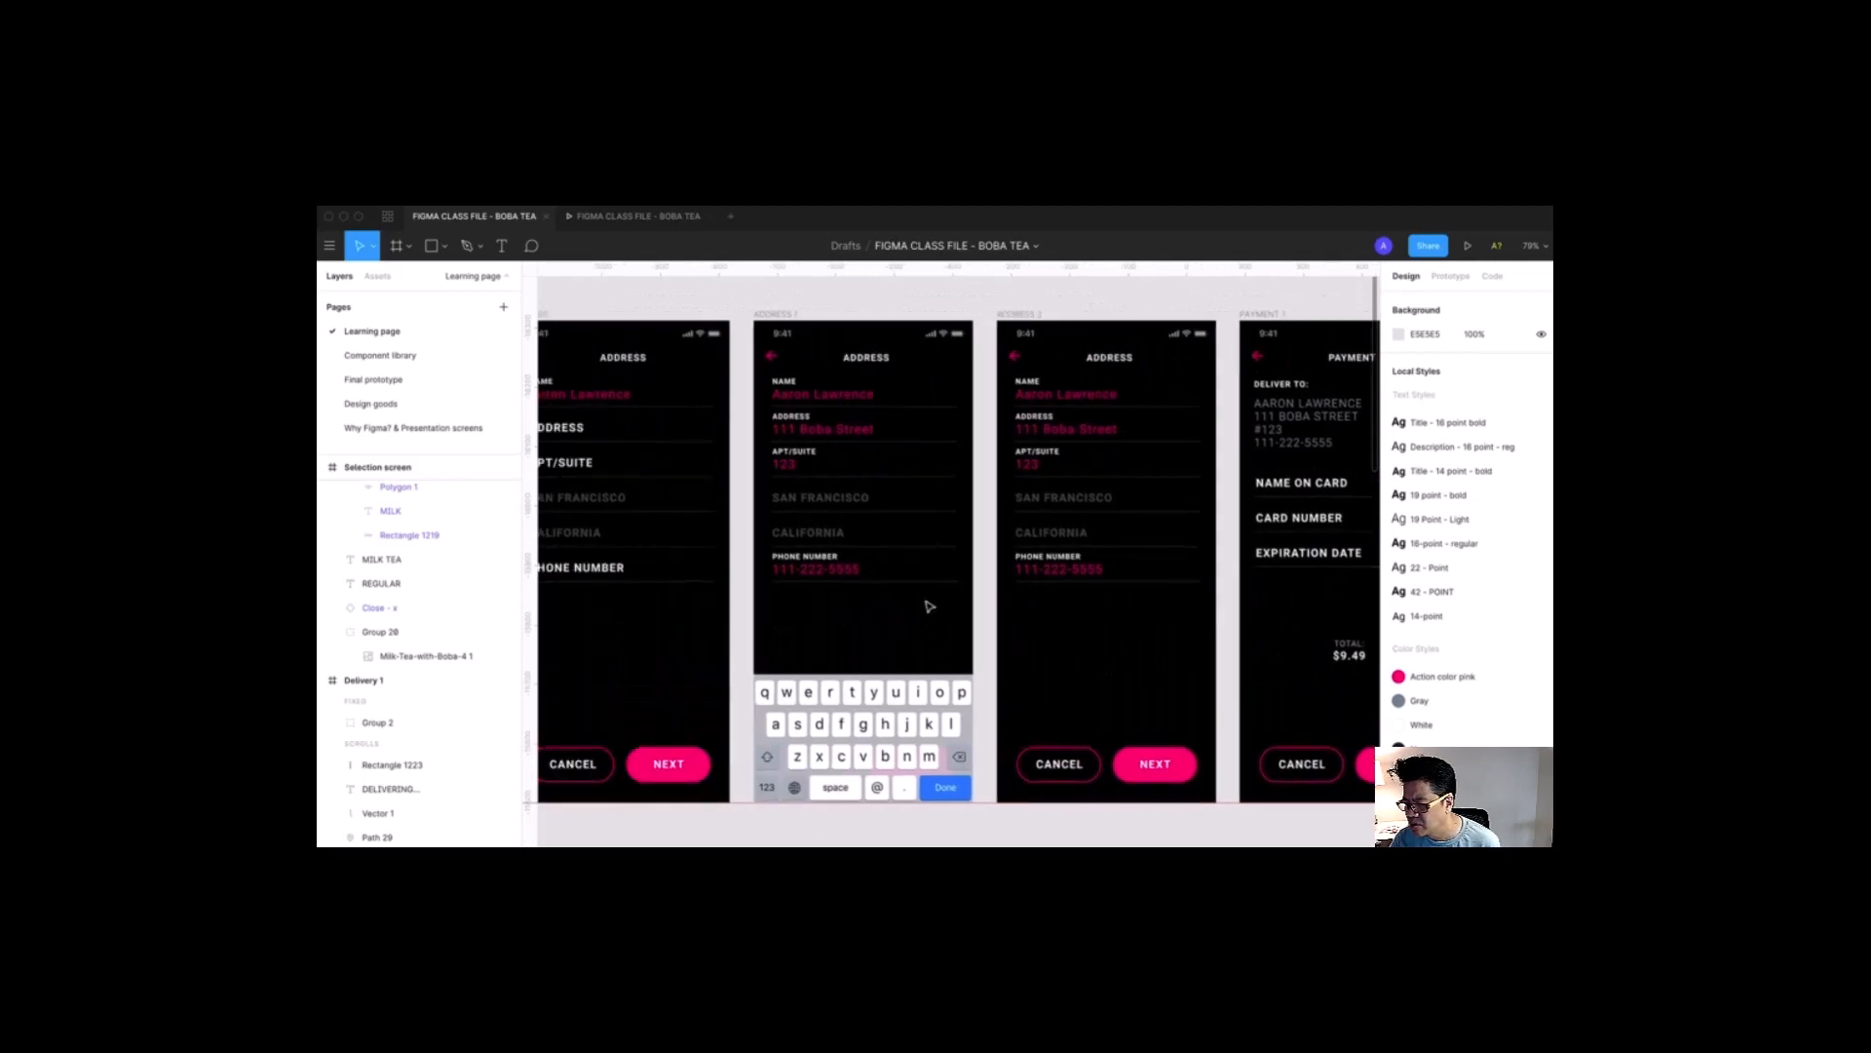
{"action": "scroll", "coordinate": [929, 606], "scroll_direction": "down", "scroll_amount": 5}
{"action": "scroll", "coordinate": [858, 546], "scroll_direction": "left", "scroll_amount": 10}
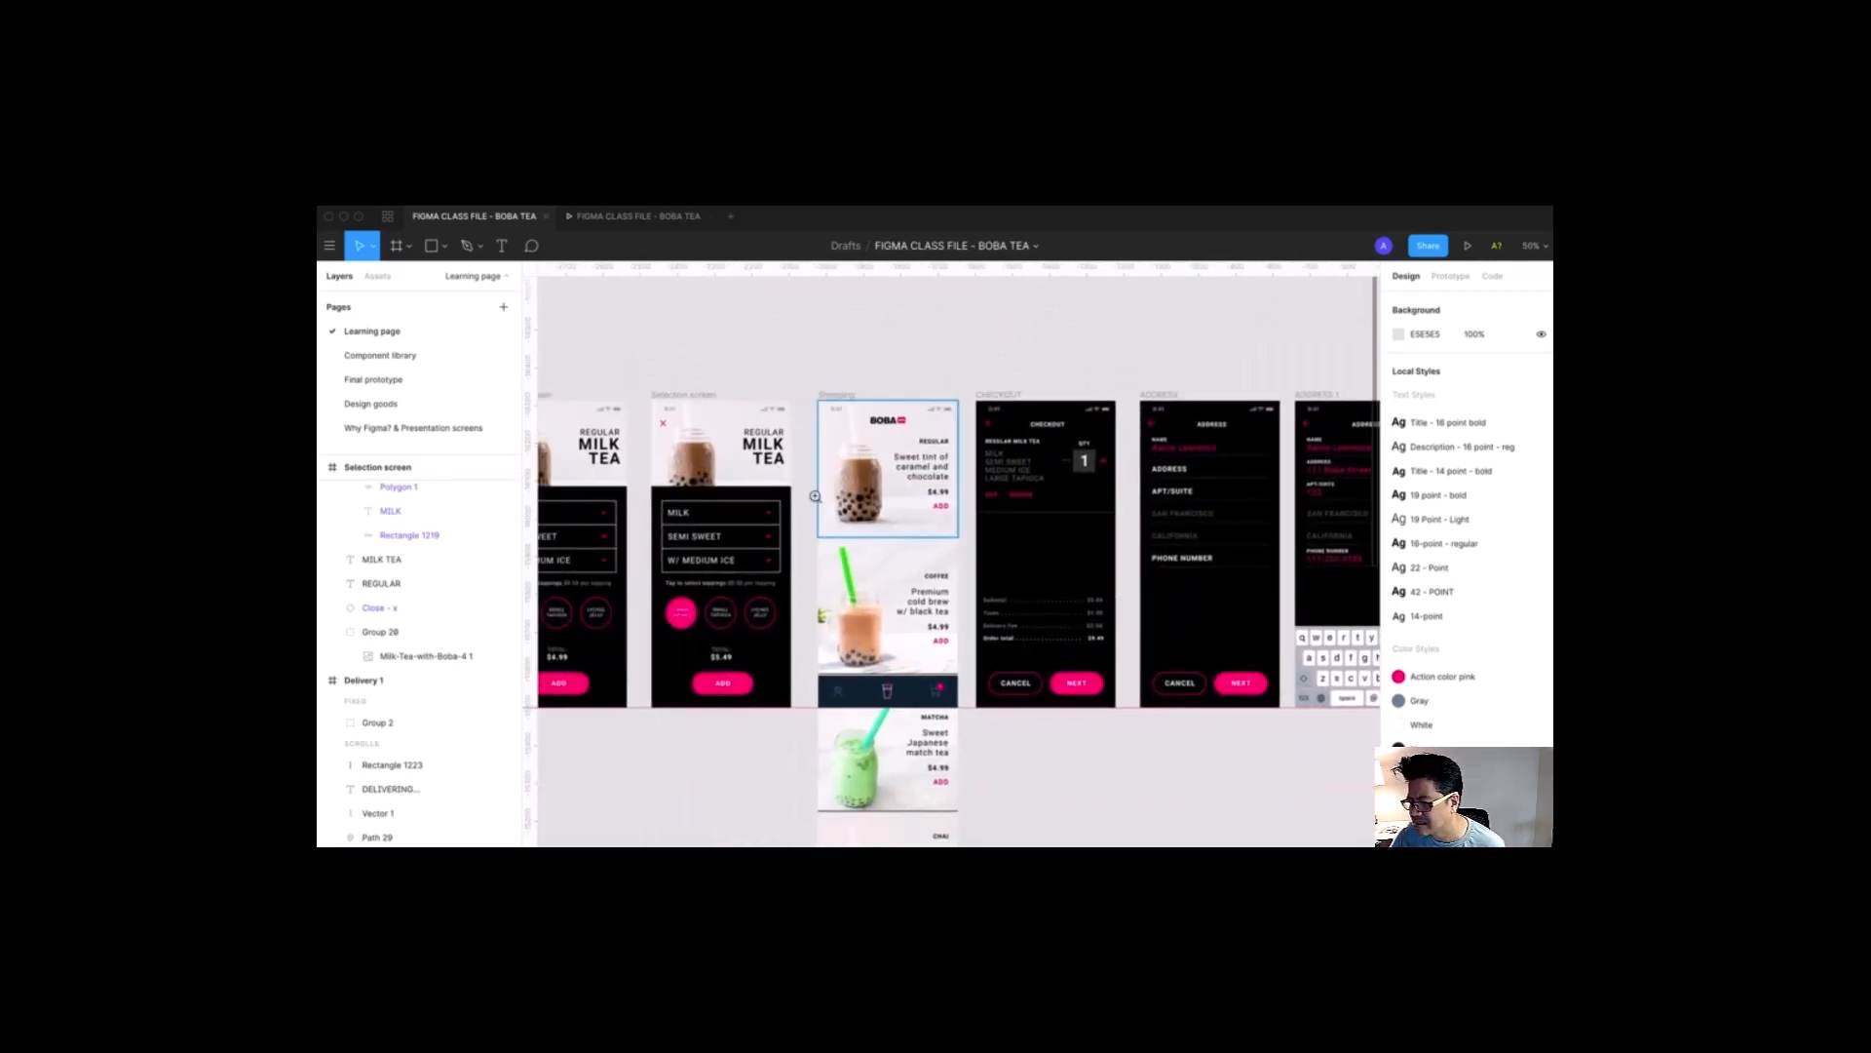
{"action": "left_click_drag", "start_coordinate": [699, 345], "coordinate": [880, 734]}
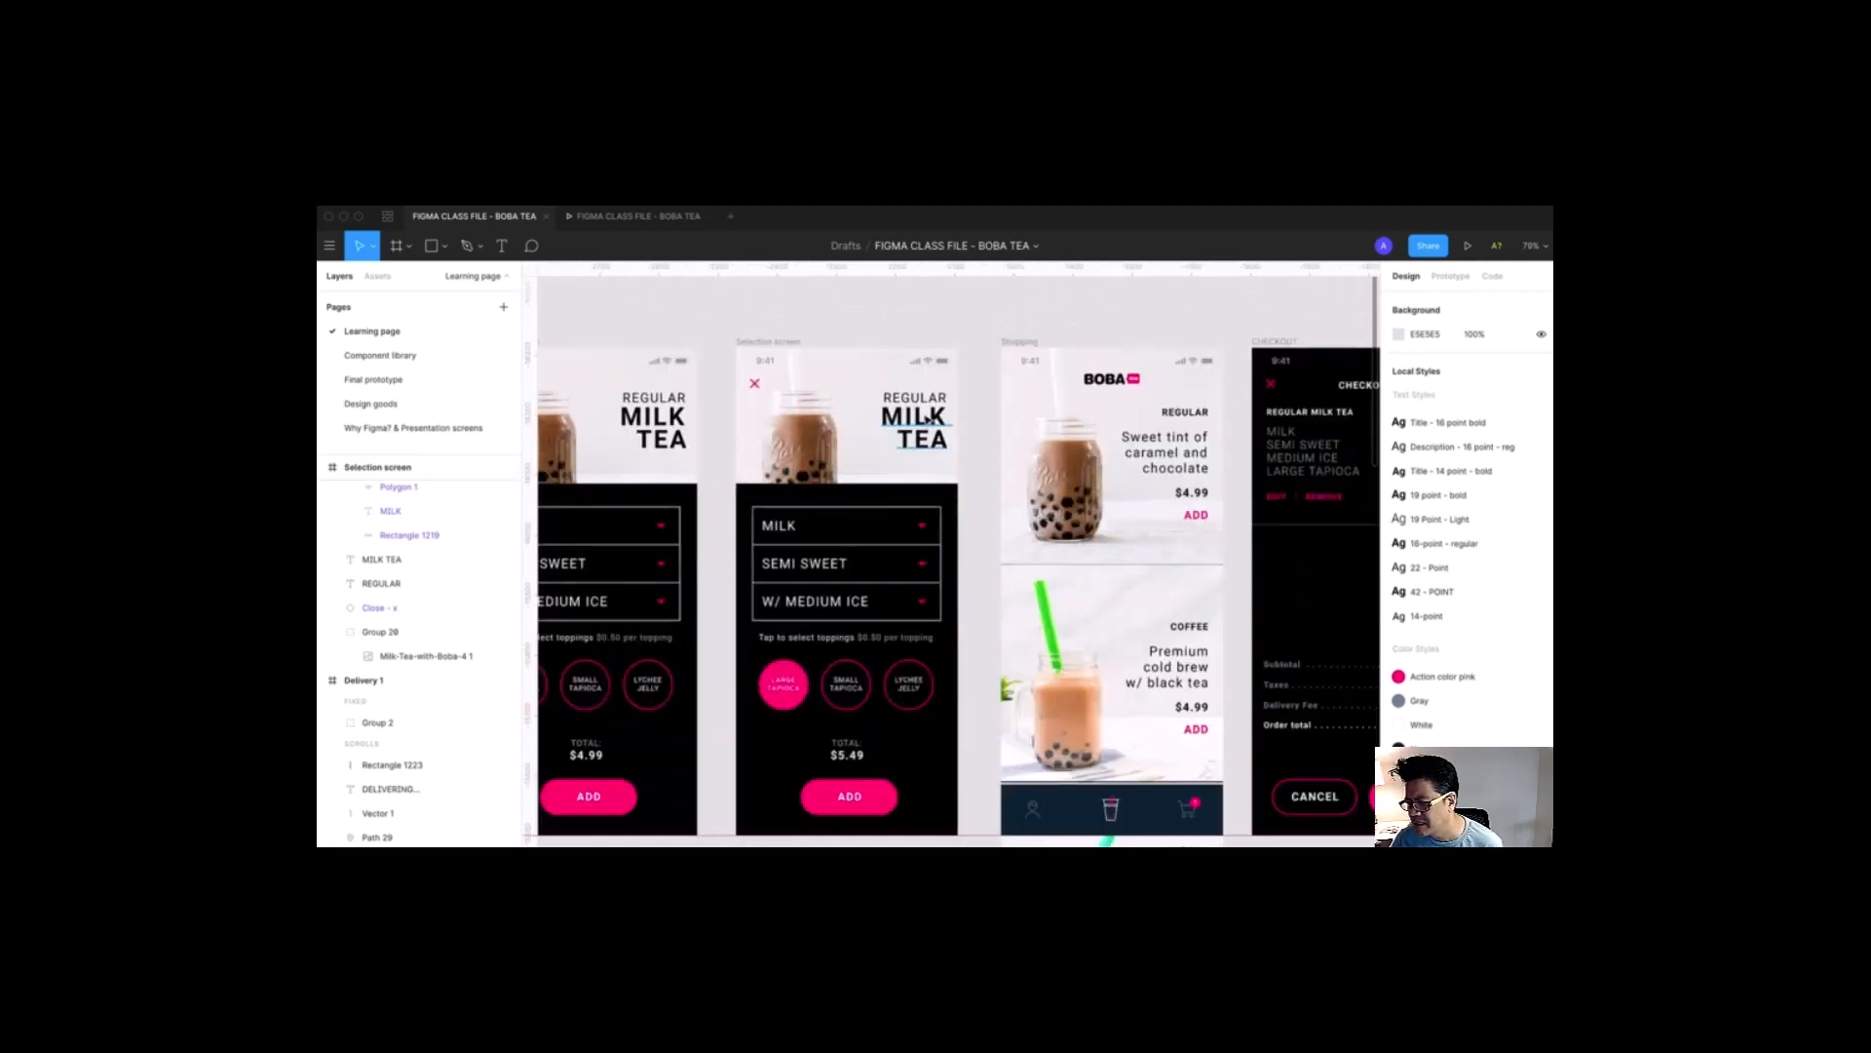
{"action": "left_click", "coordinate": [934, 412]}
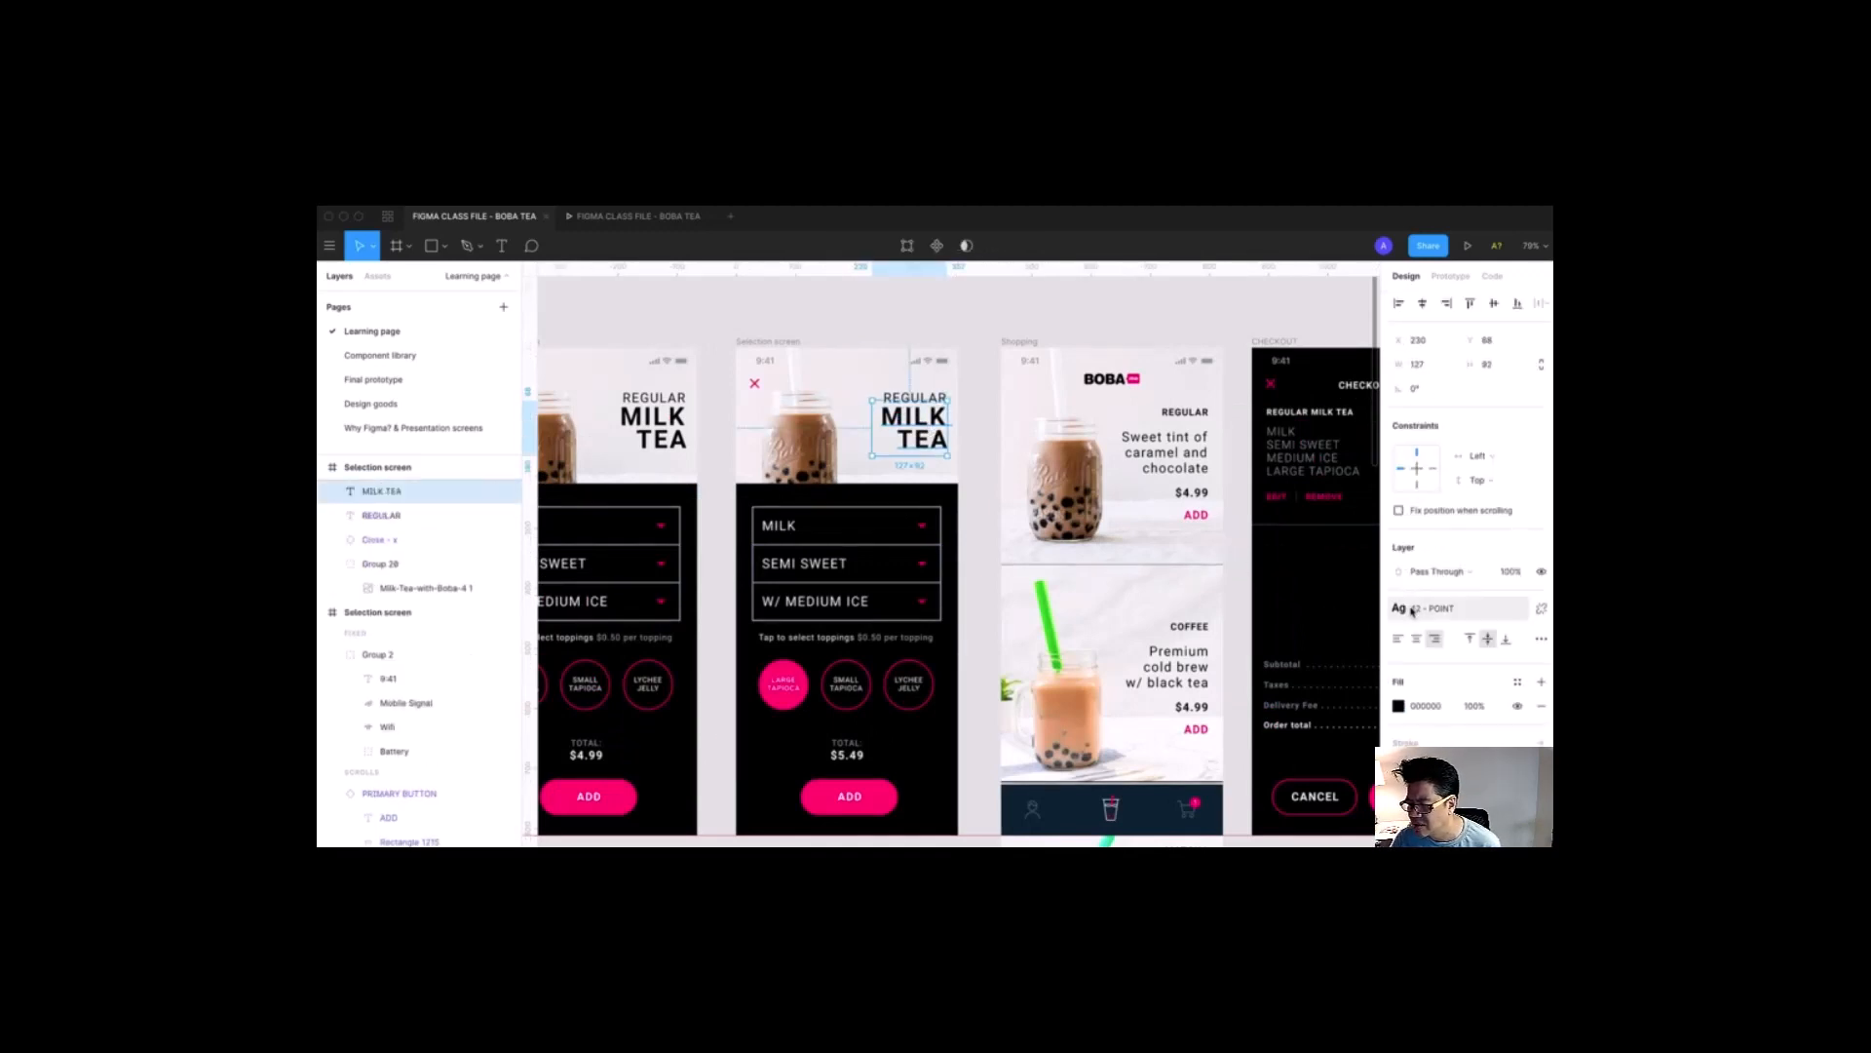
{"action": "key", "text": "Tab"}
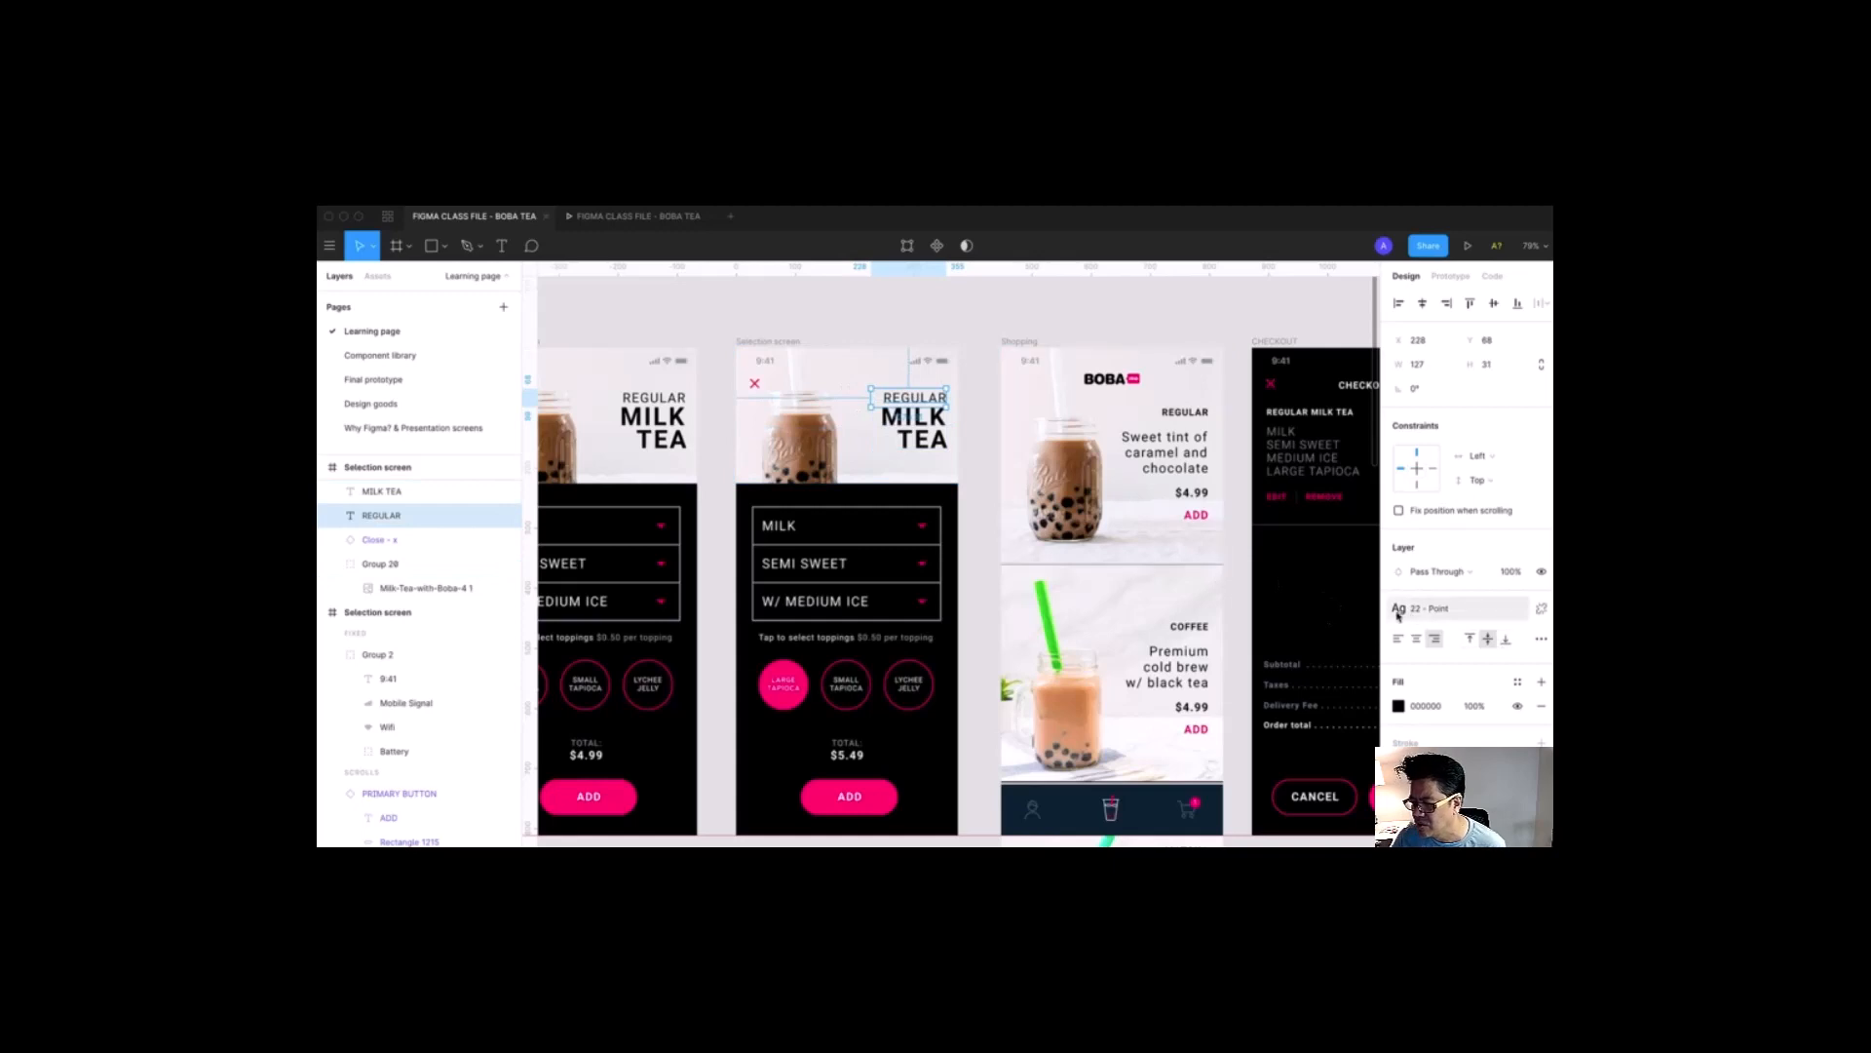
Step: Add a 375 by 53 px text box at X 0, Y 656 on Delivery 1's black bottom panel reading "ARRIVAL TIME"
{"action": "scroll", "coordinate": [1100, 592], "scroll_direction": "right", "scroll_amount": 10}
{"action": "scroll", "coordinate": [1100, 592], "scroll_direction": "right", "scroll_amount": 15}
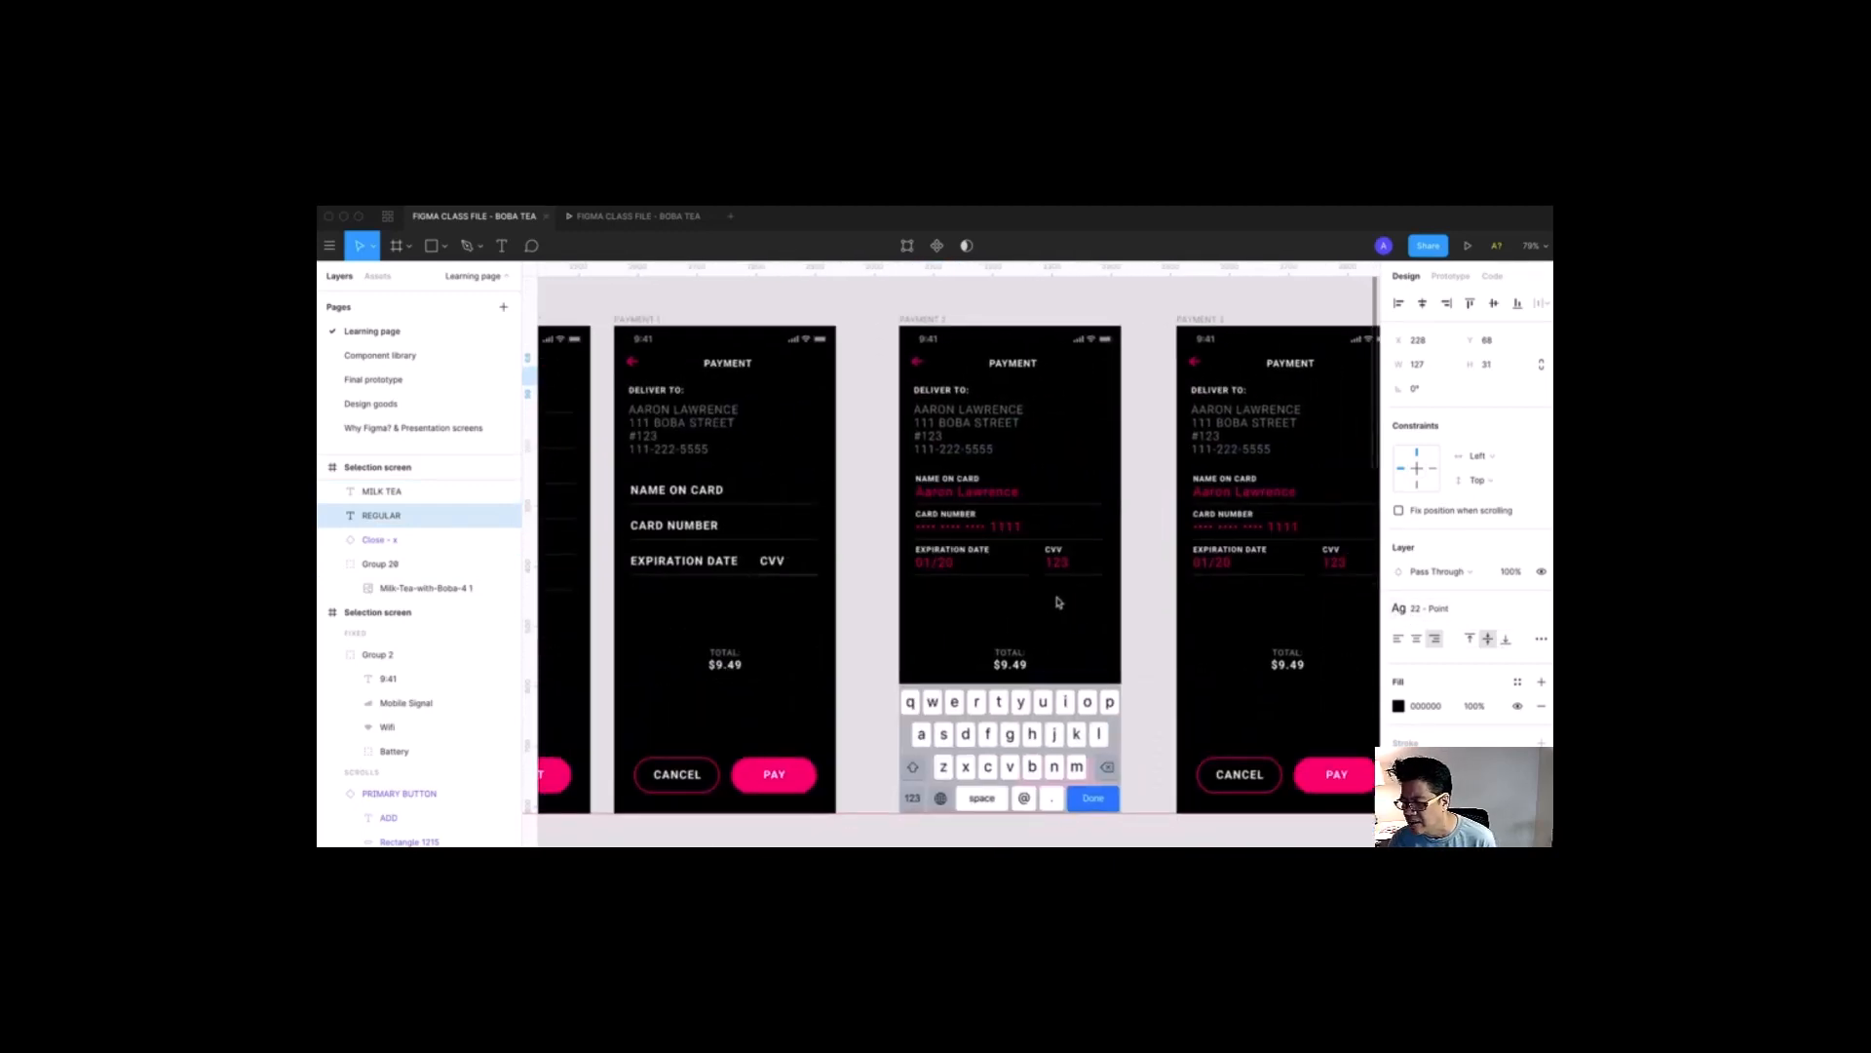
{"action": "left_click_drag", "start_coordinate": [779, 487], "coordinate": [1131, 790]}
{"action": "left_click", "coordinate": [497, 248]}
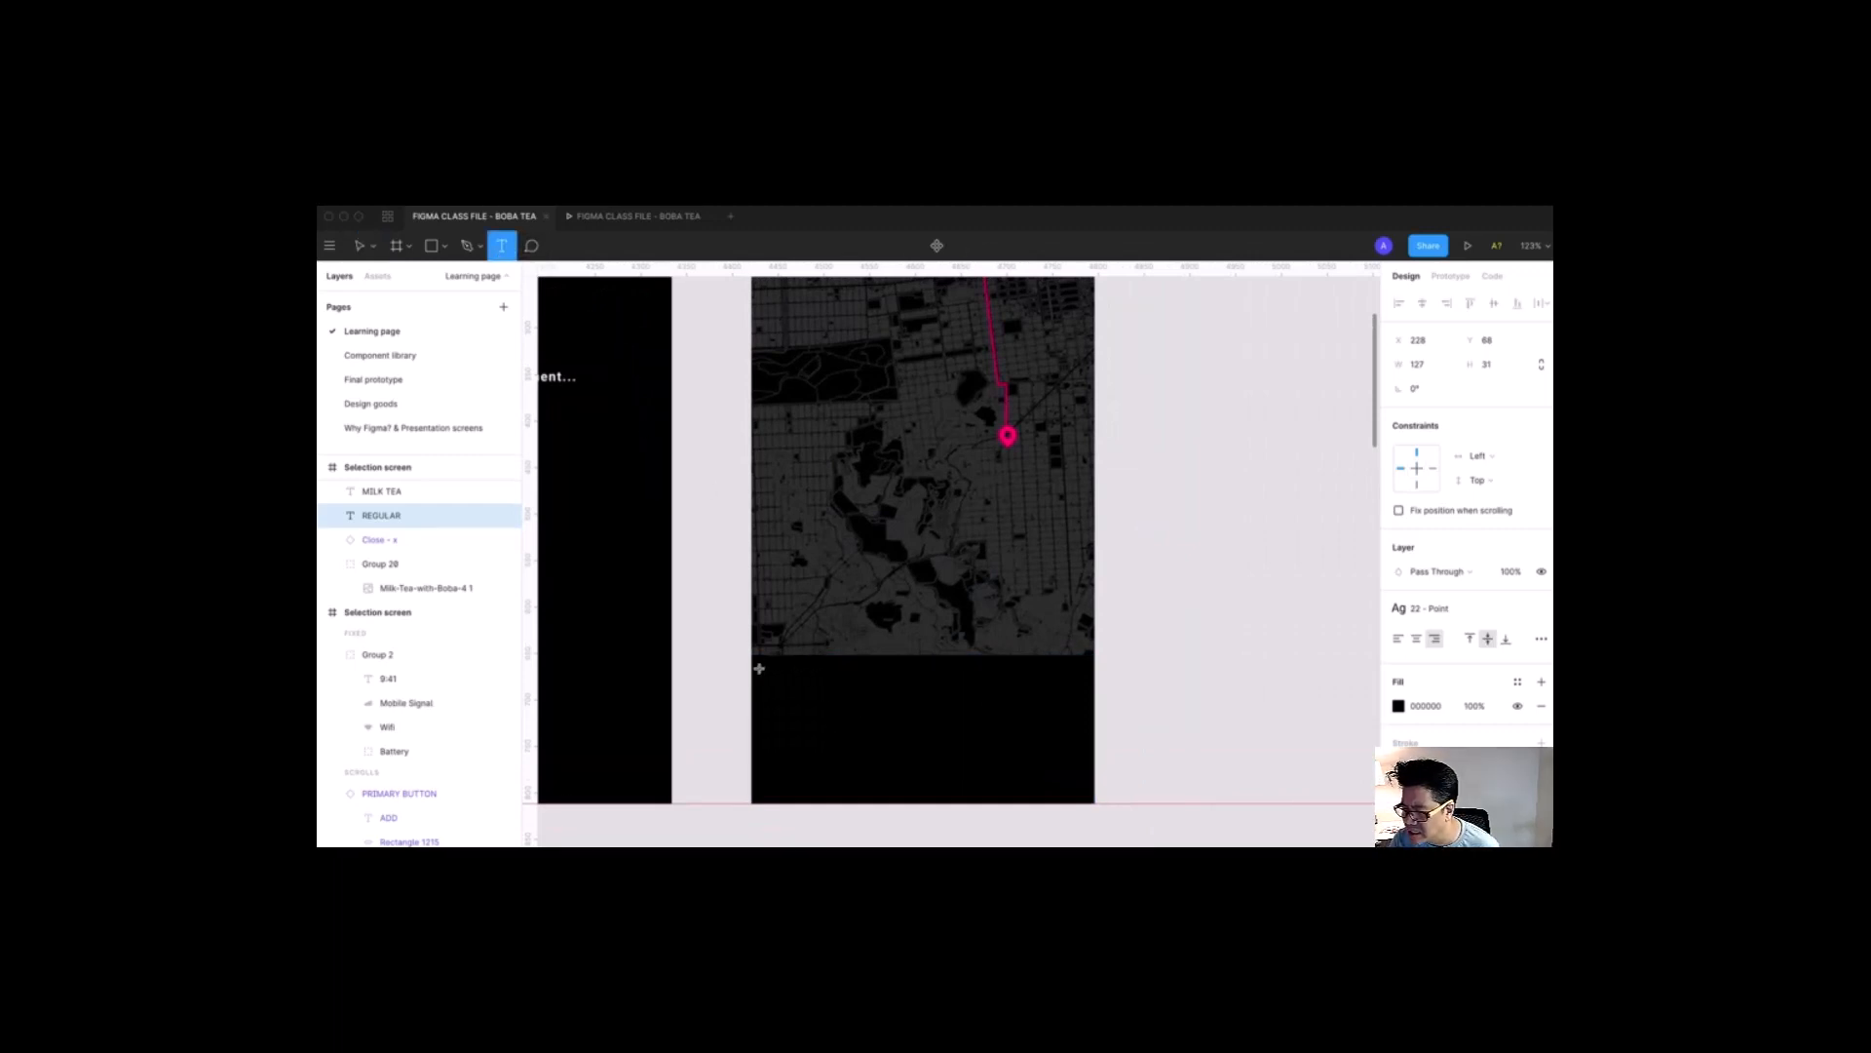
{"action": "left_click_drag", "start_coordinate": [757, 662], "coordinate": [1098, 715]}
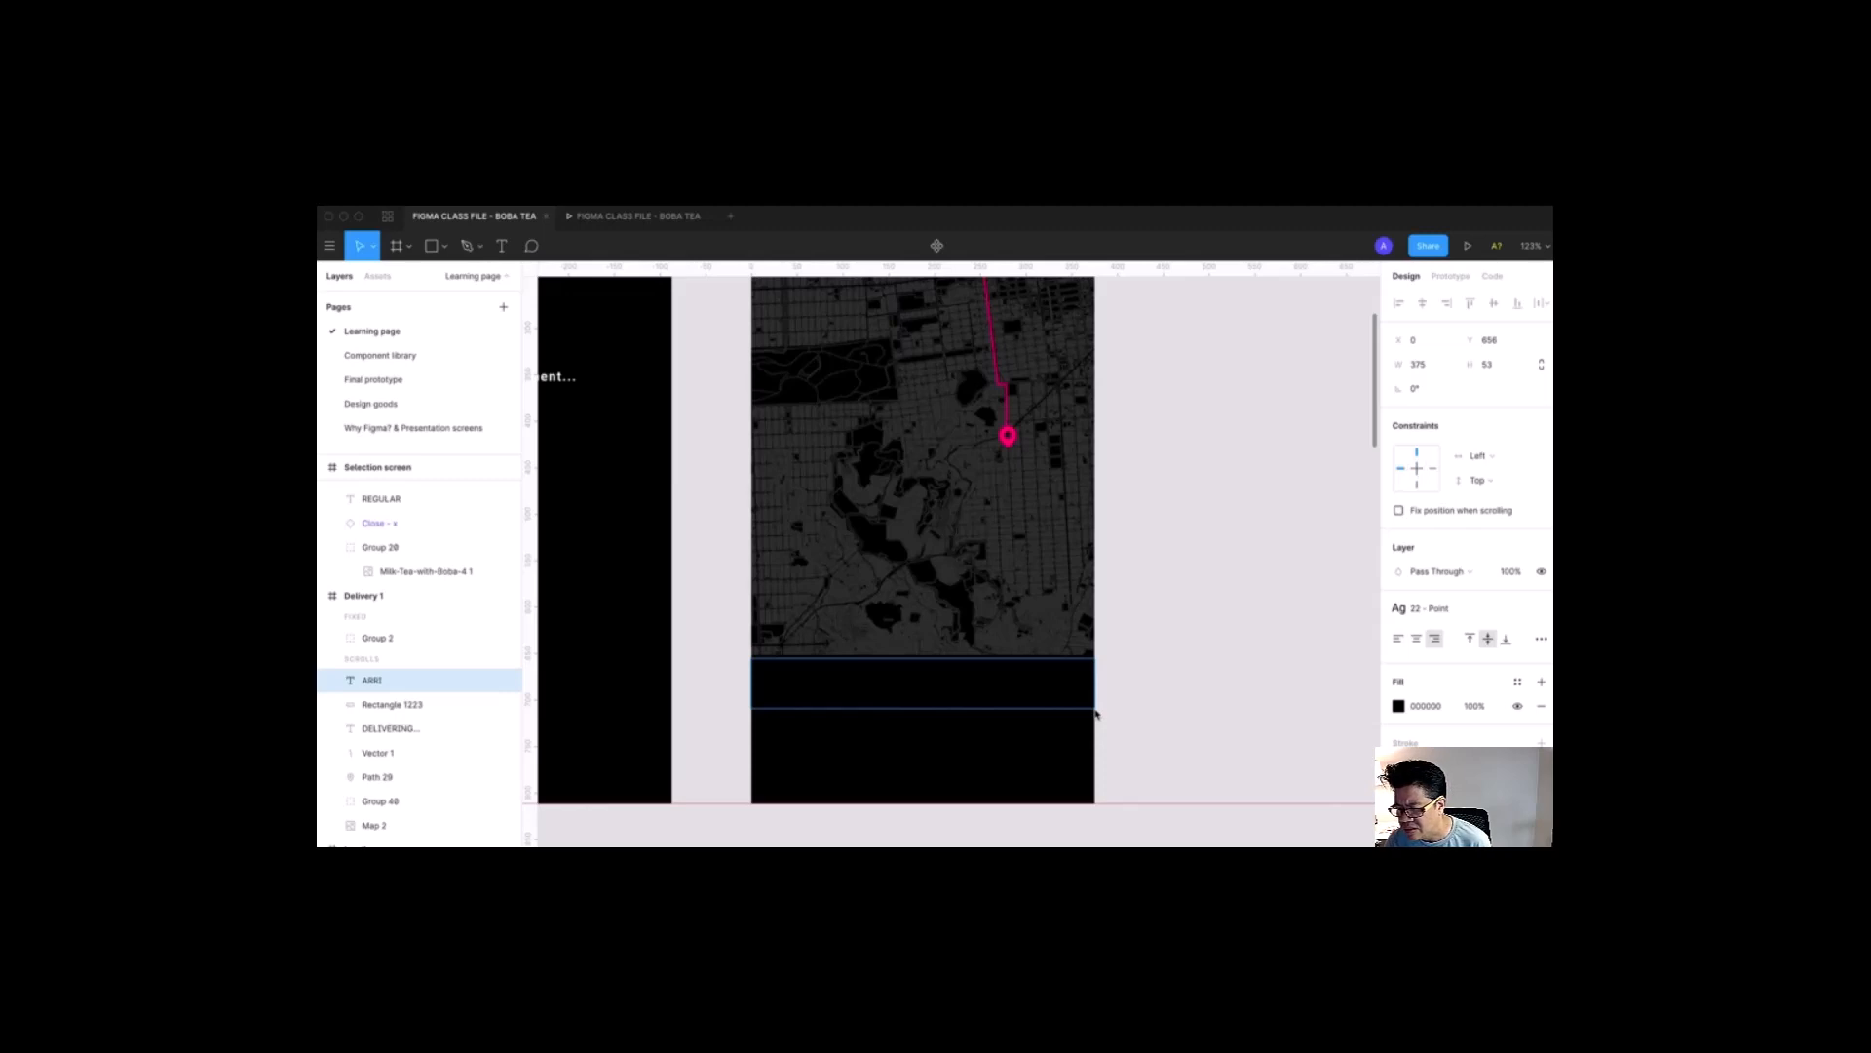
{"action": "type", "text": "ARRIVAL TIME"}
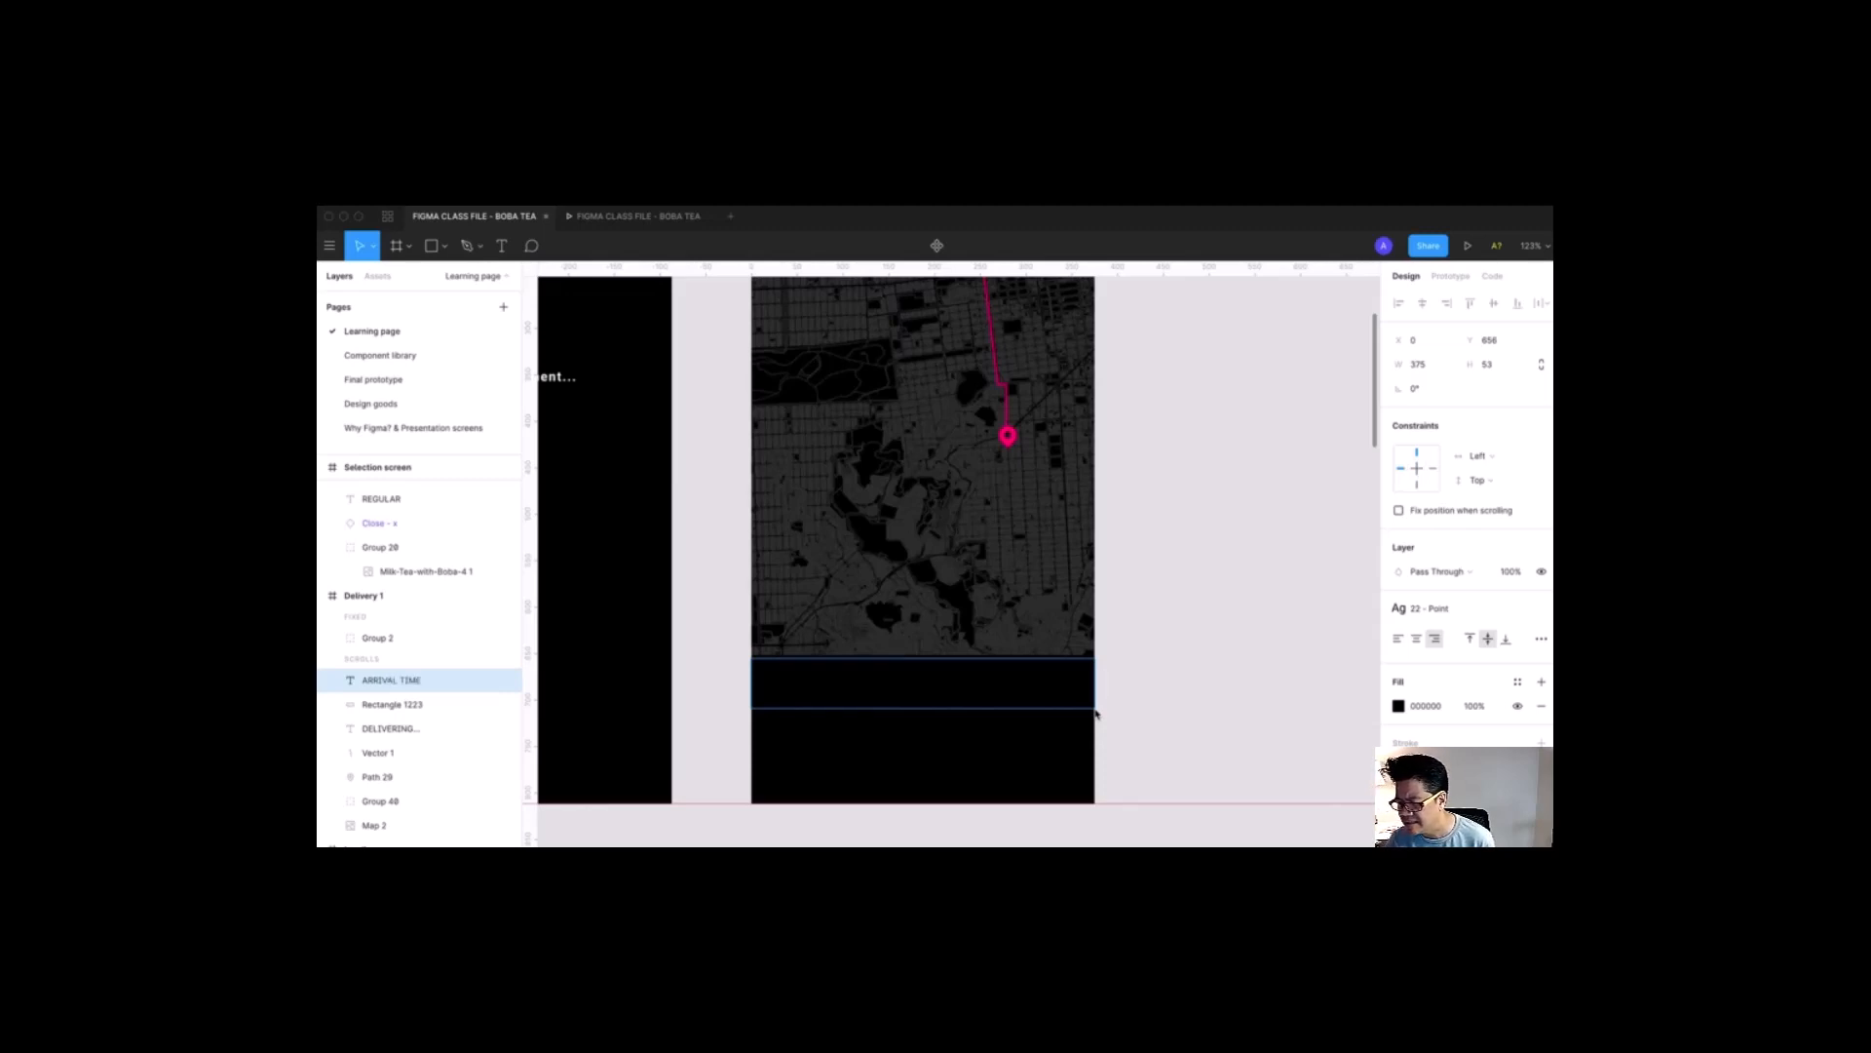
Step: Set the ARRIVAL TIME text's fill to FFFFFF and center-align it horizontally
{"action": "key", "text": "super+a"}
{"action": "scroll", "coordinate": [1096, 715], "scroll_direction": "down", "scroll_amount": 1}
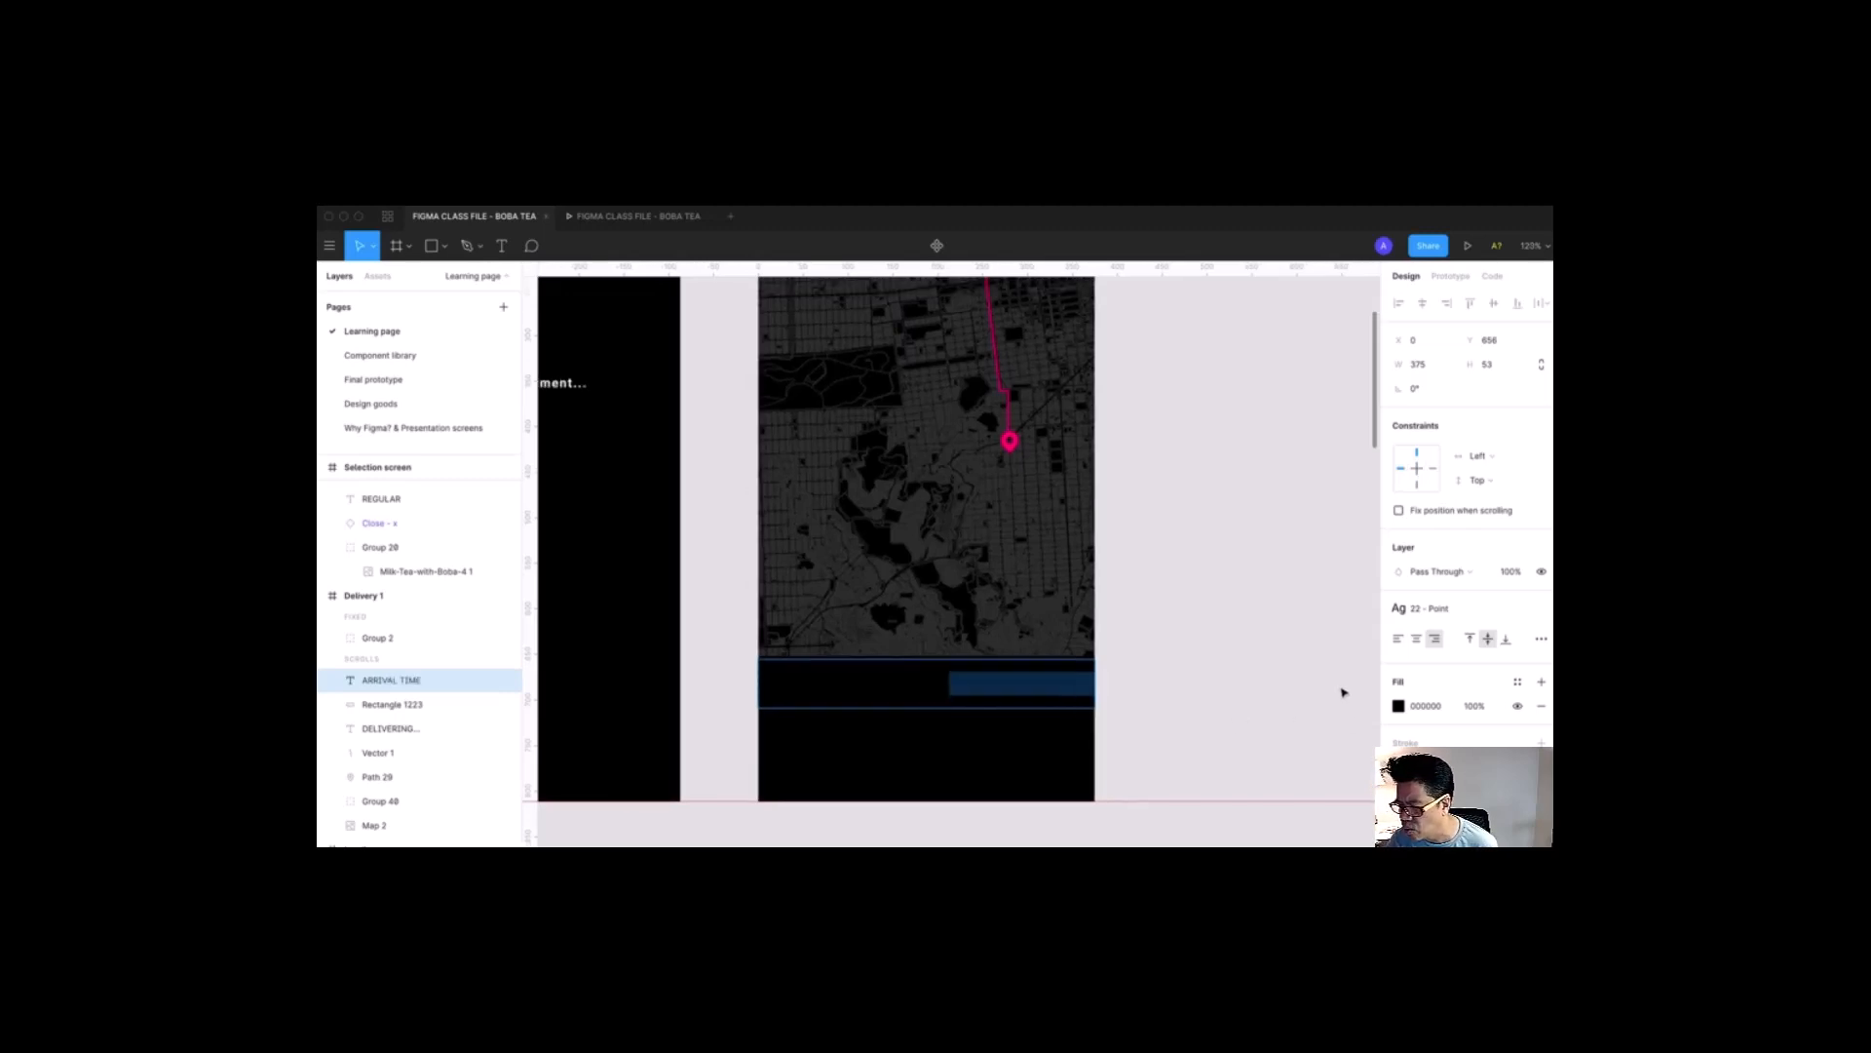
{"action": "left_click", "coordinate": [1400, 706]}
{"action": "left_click_drag", "start_coordinate": [1261, 592], "coordinate": [1148, 434]}
{"action": "key", "text": "Escape"}
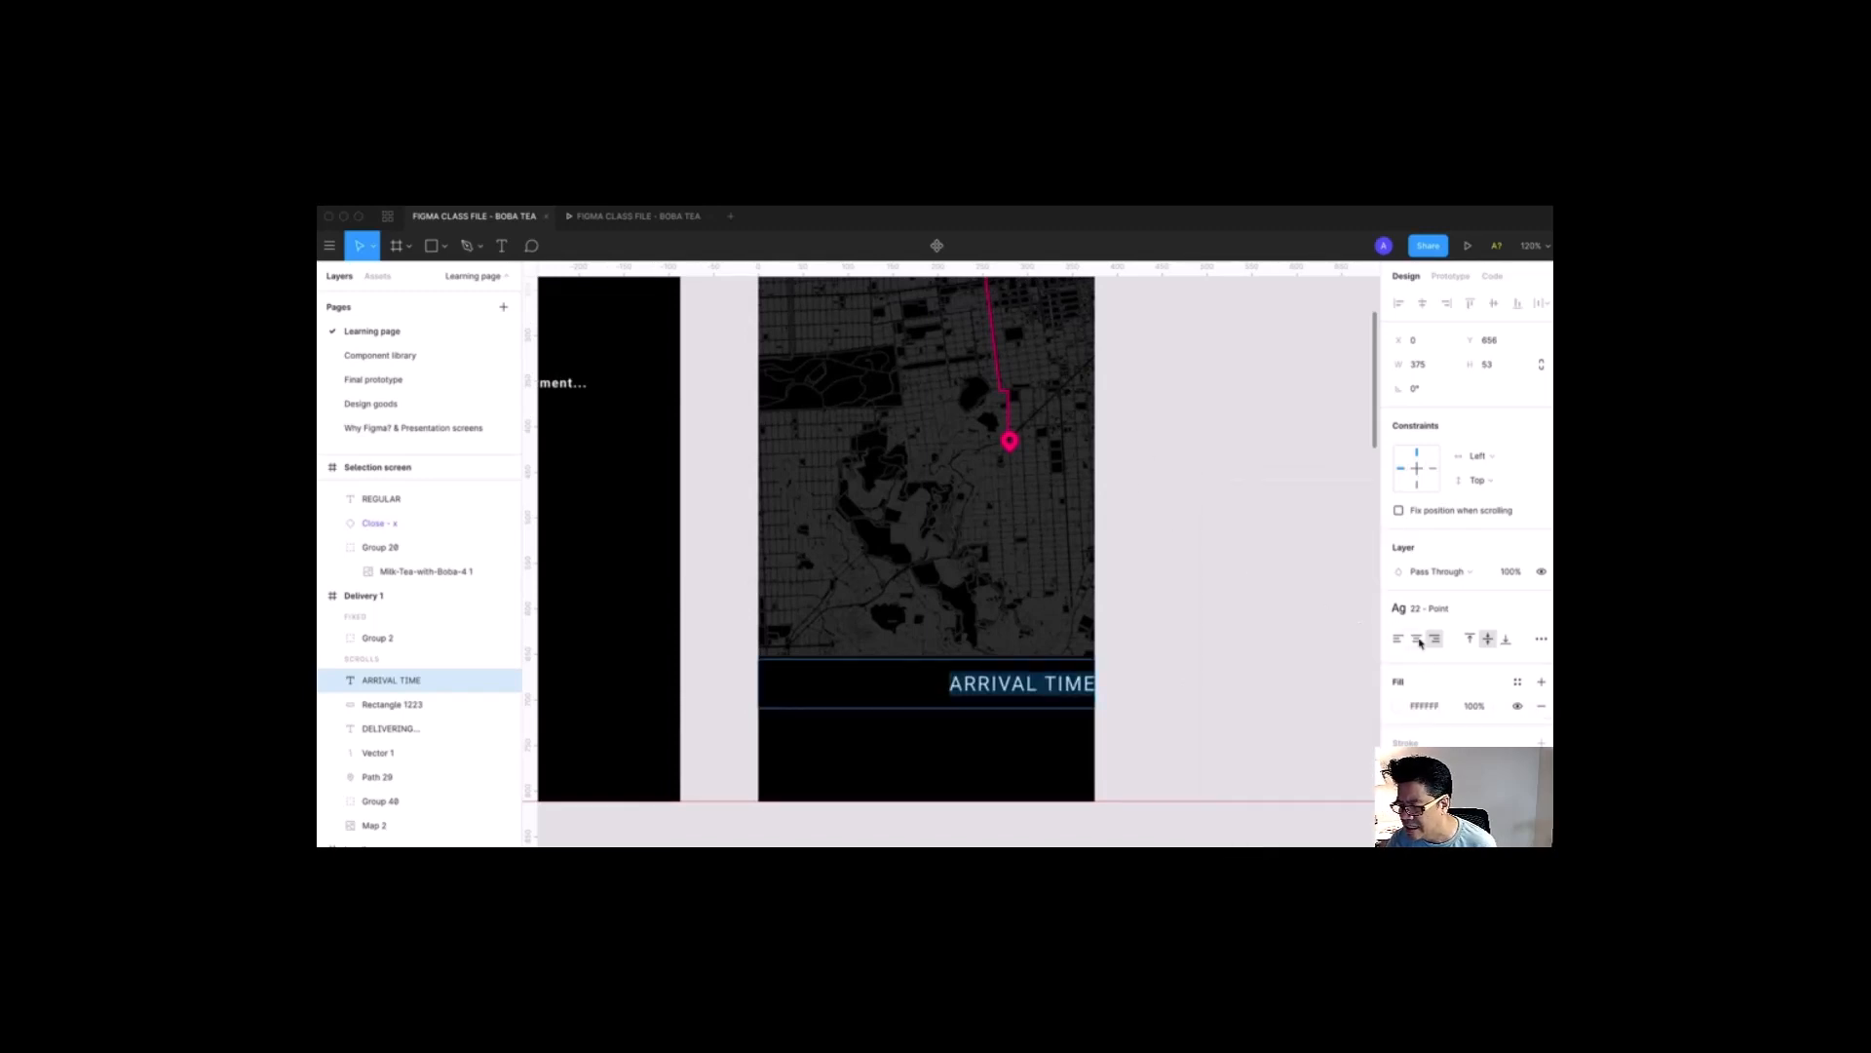
{"action": "left_click", "coordinate": [1416, 639]}
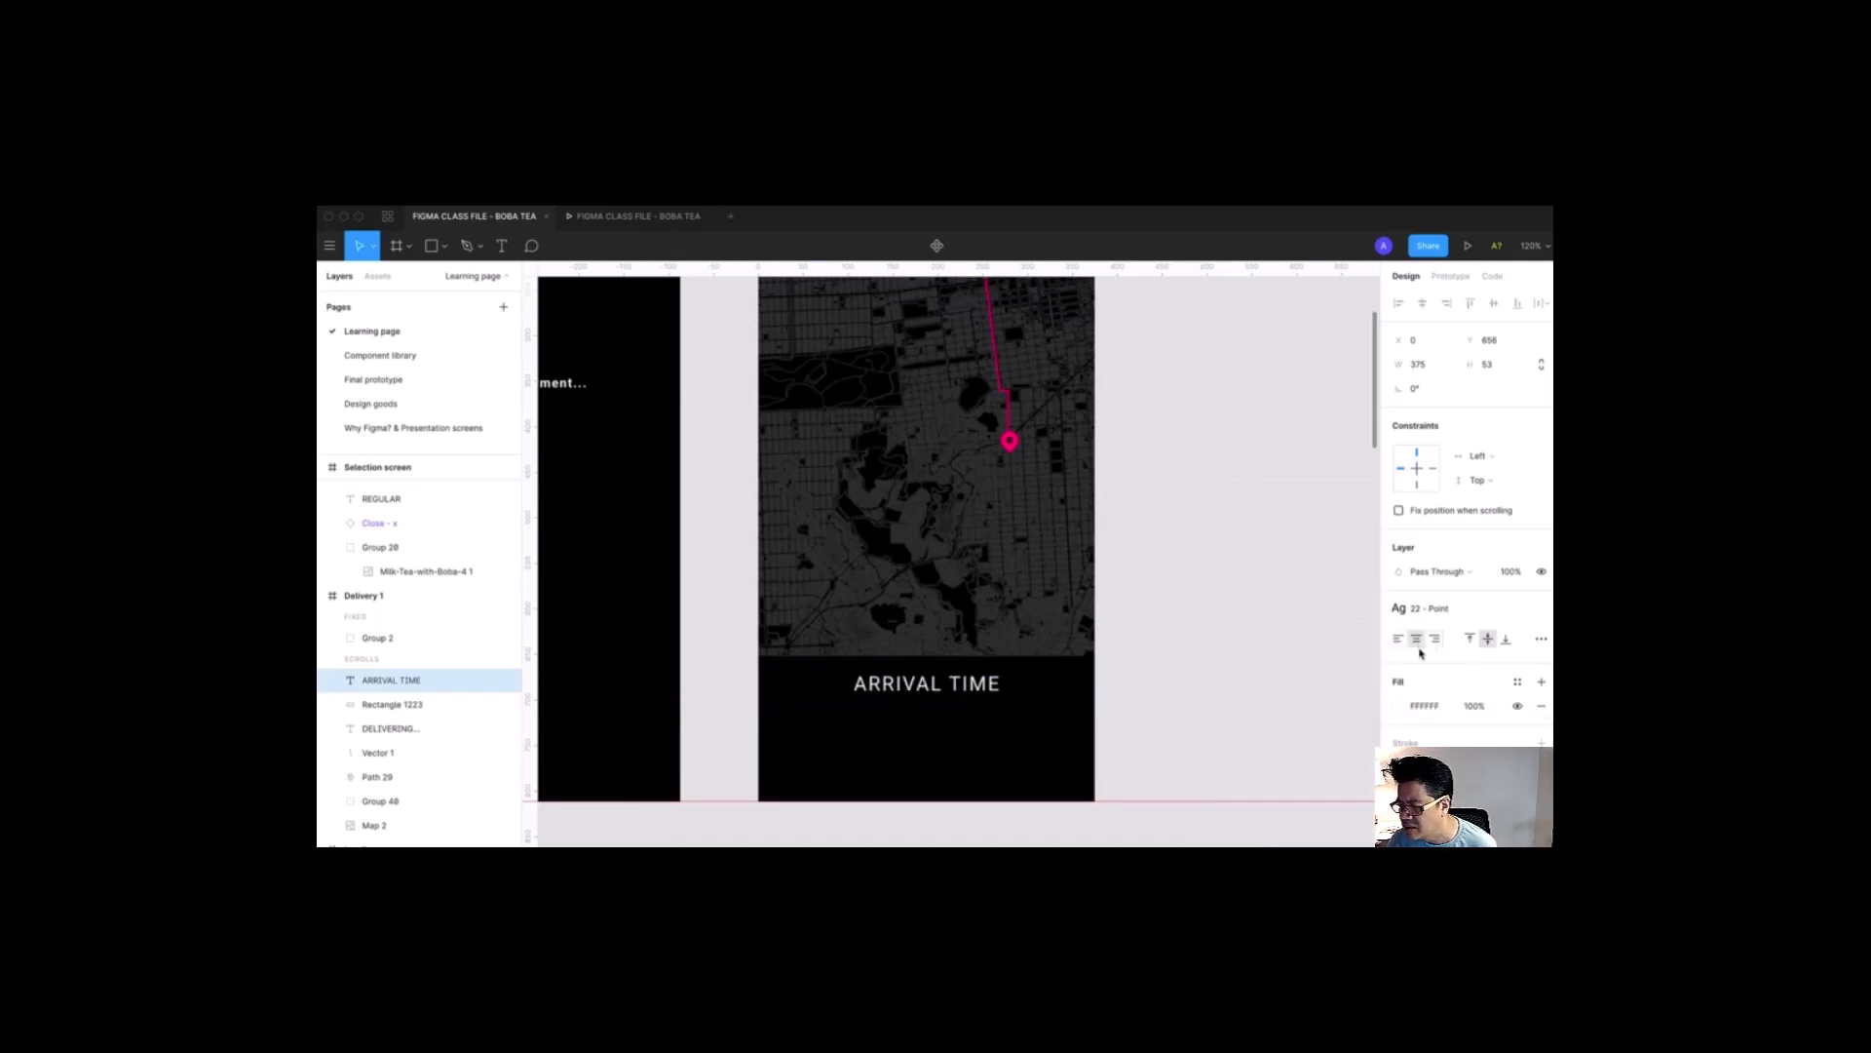
{"action": "key", "text": "Return"}
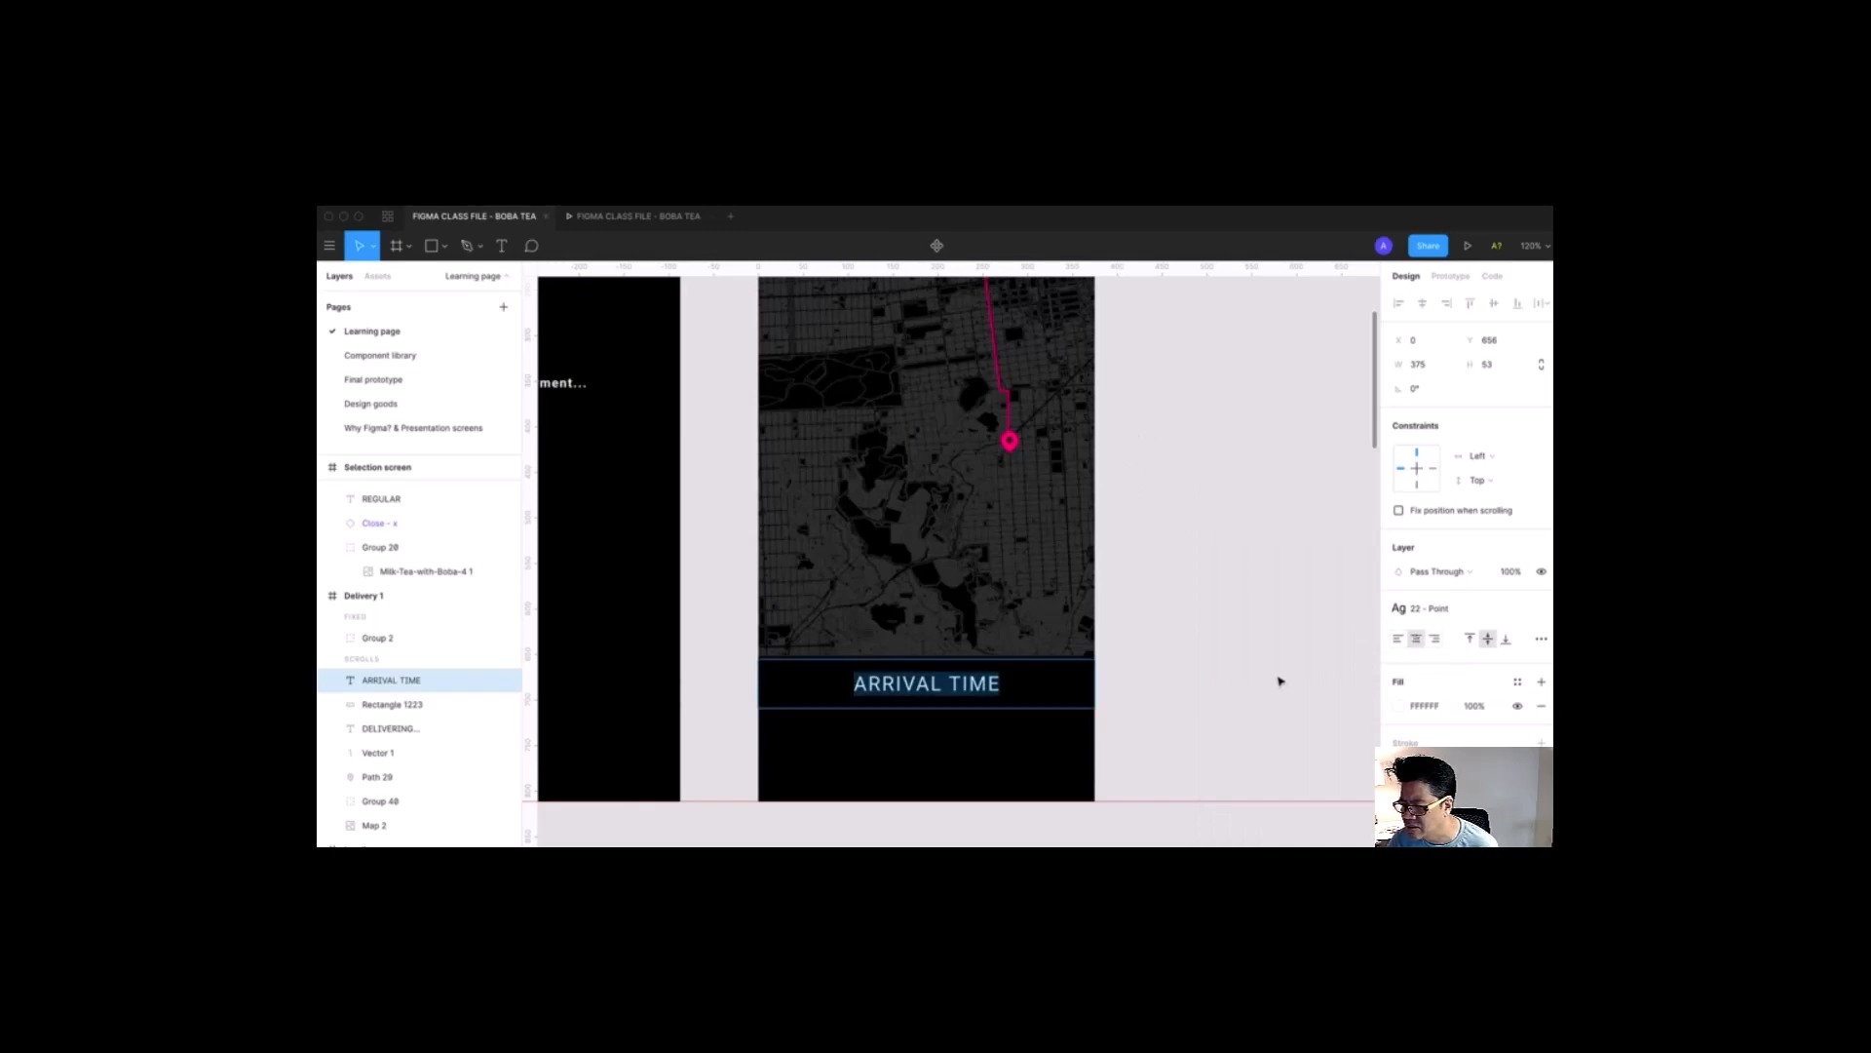
{"action": "key", "text": "Escape"}
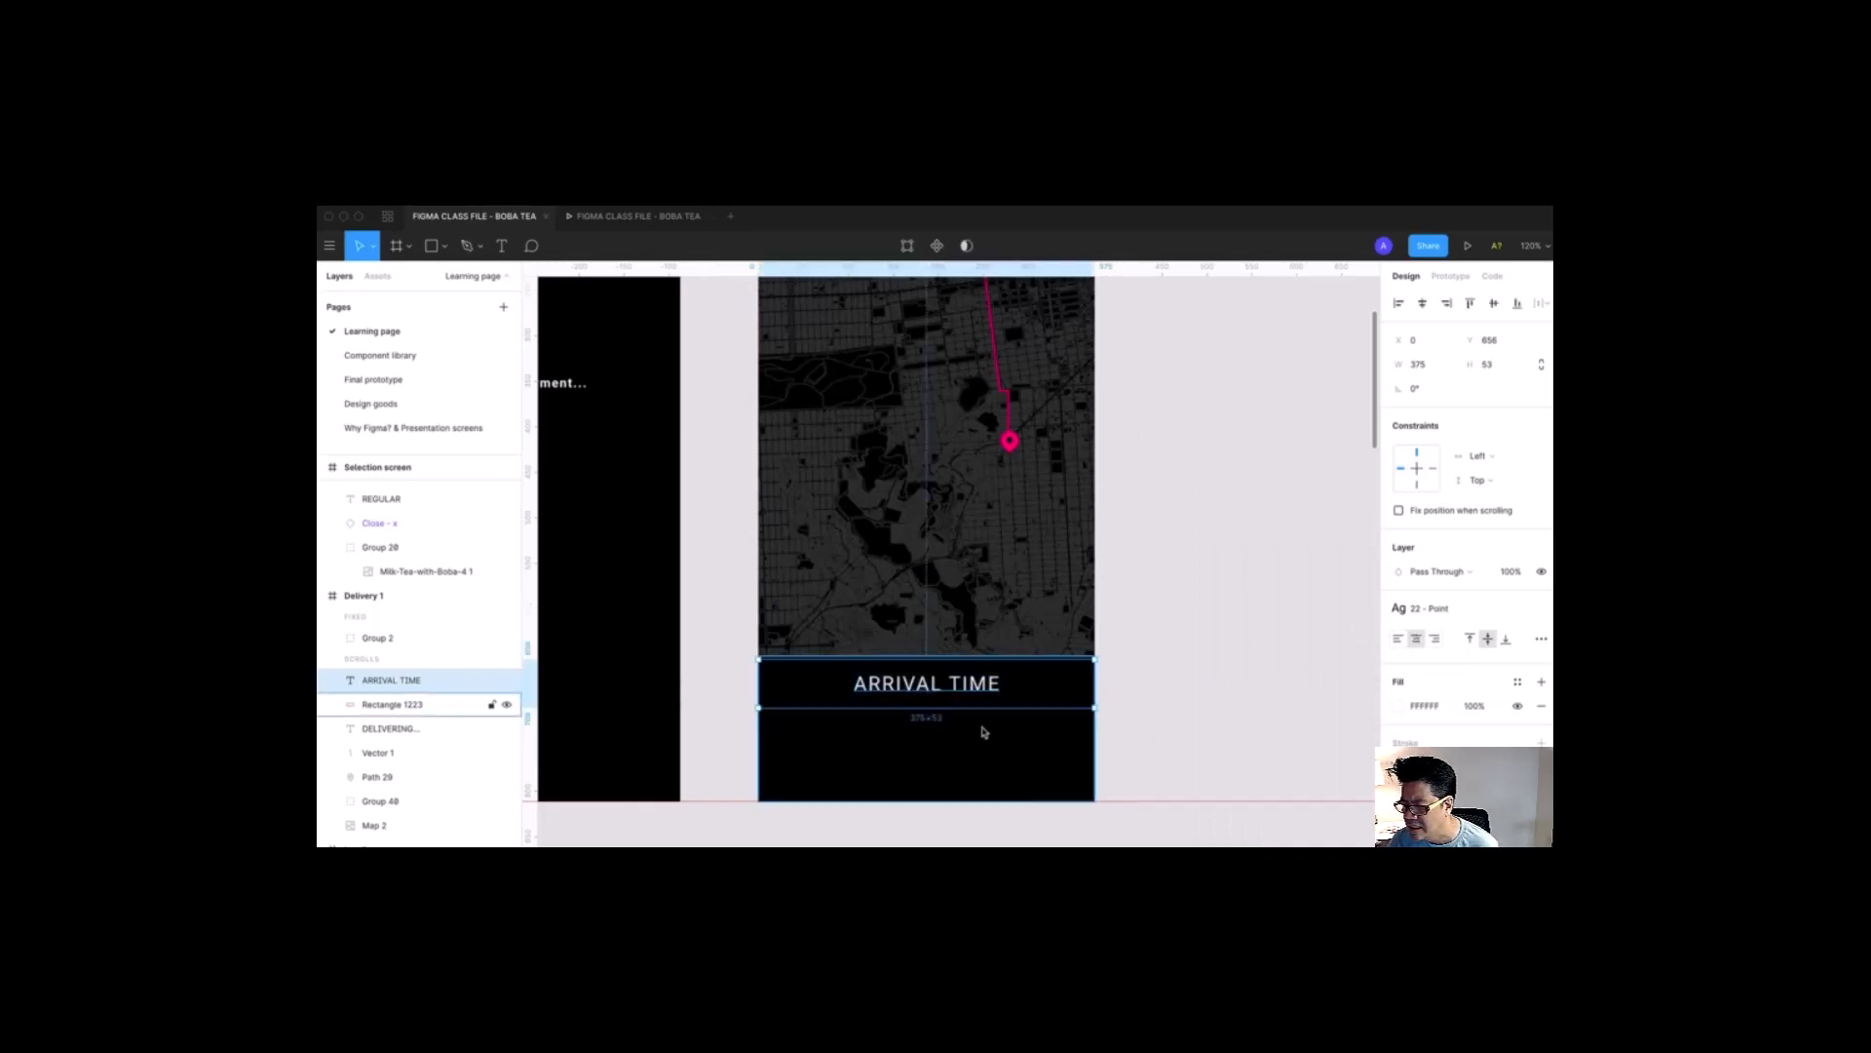
Step: Apply the "Title - 14 point - bold" text style and the Cool Gray color style to the ARRIVAL TIME label
{"action": "left_click", "coordinate": [1430, 609]}
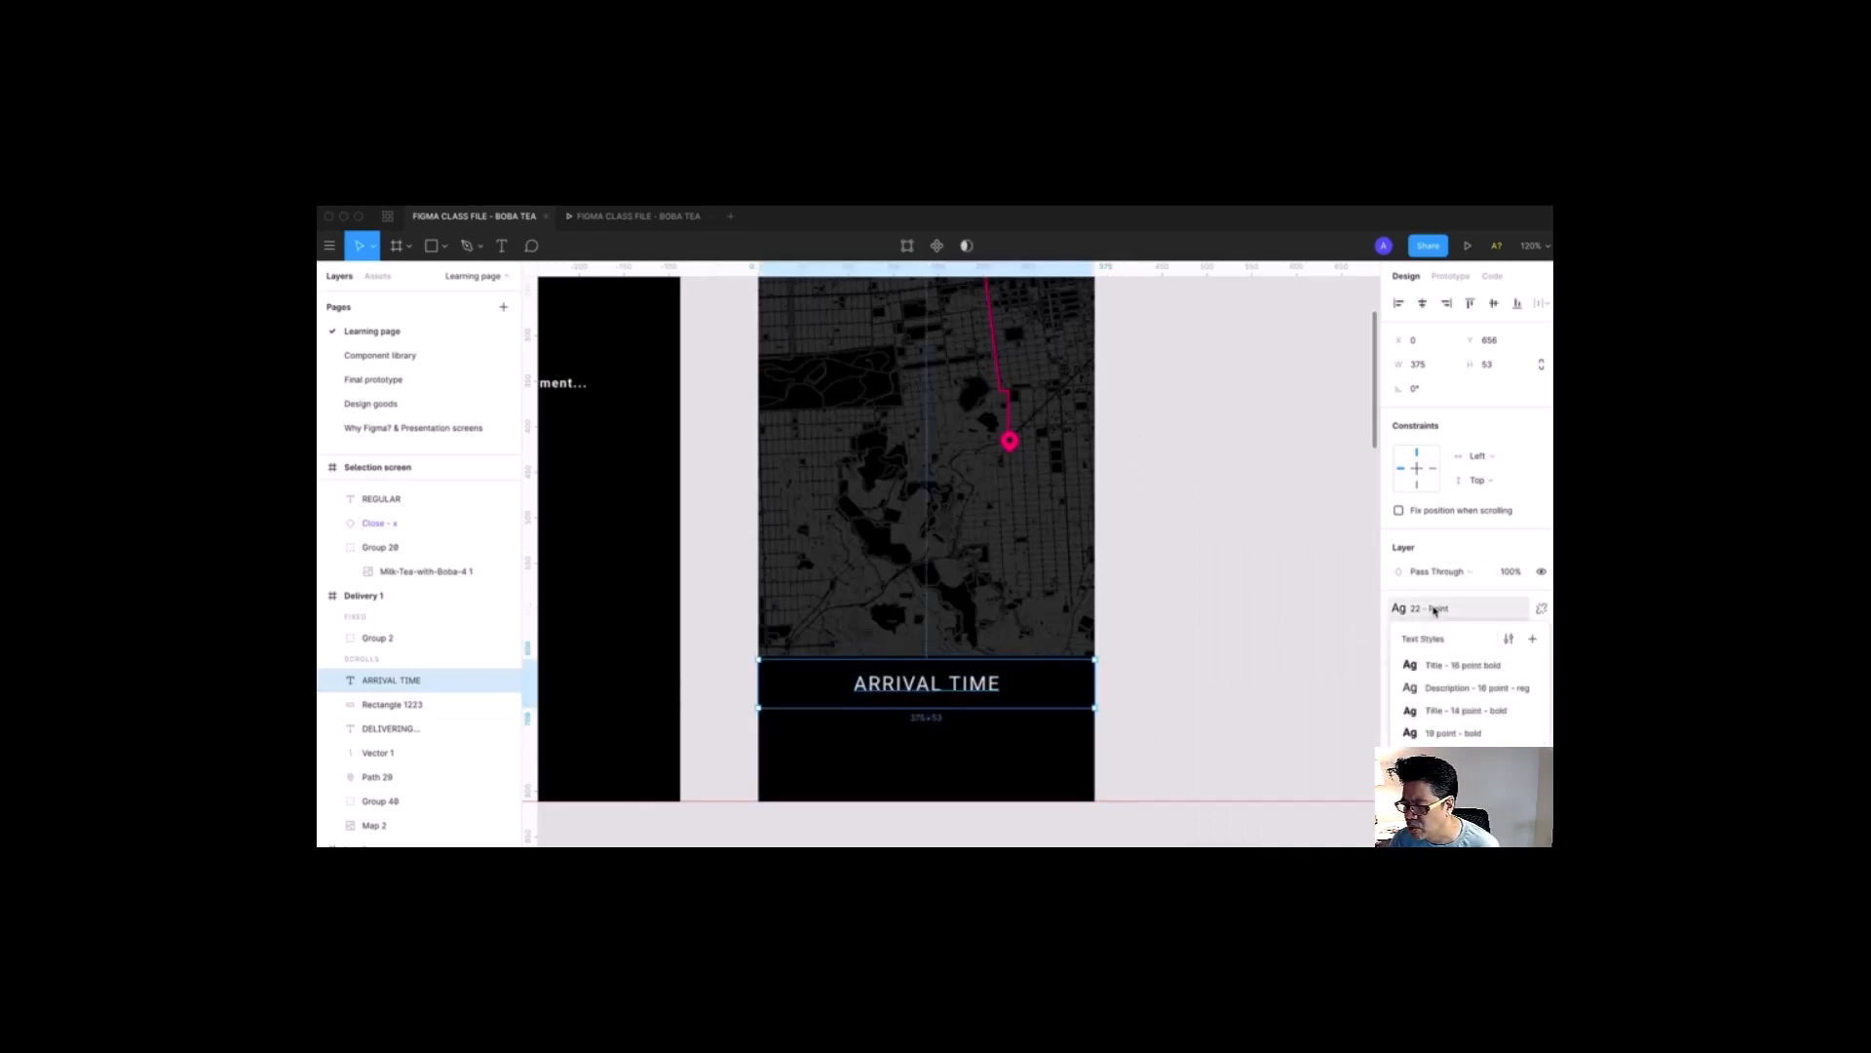
{"action": "left_click", "coordinate": [1447, 711]}
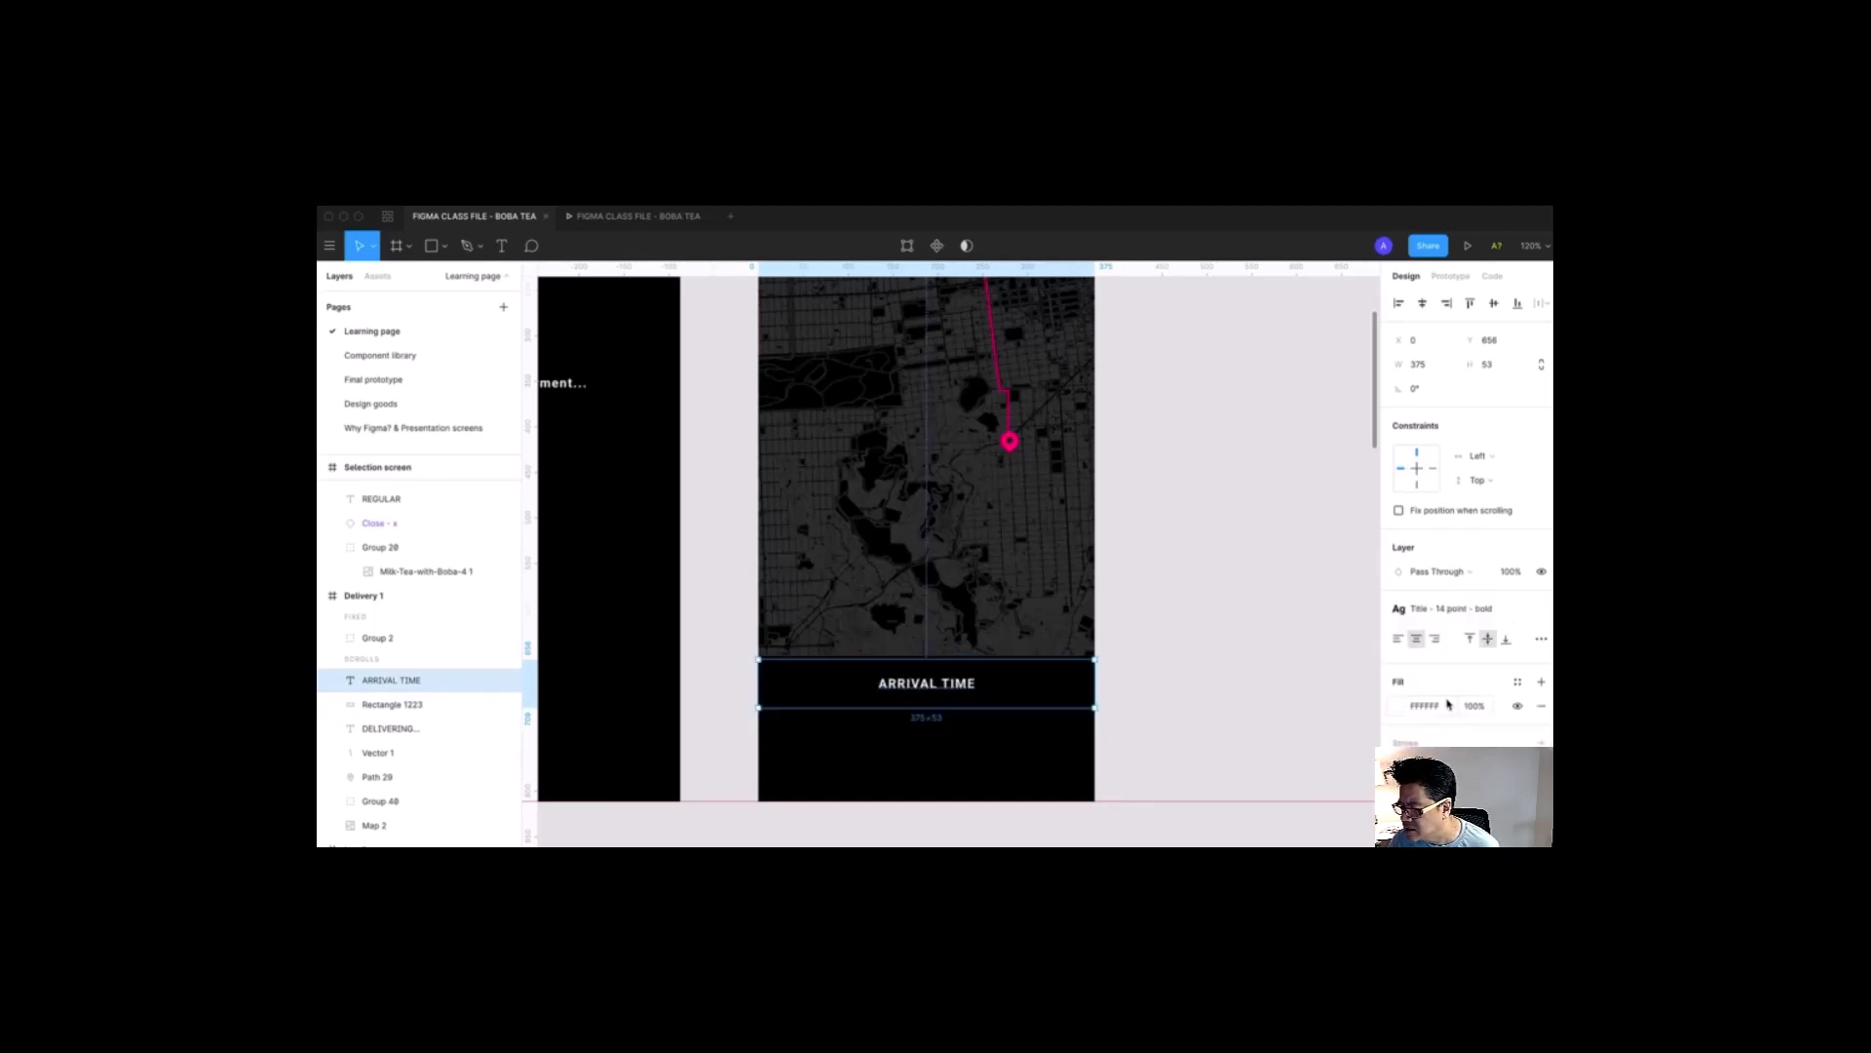
{"action": "left_click", "coordinate": [1516, 684]}
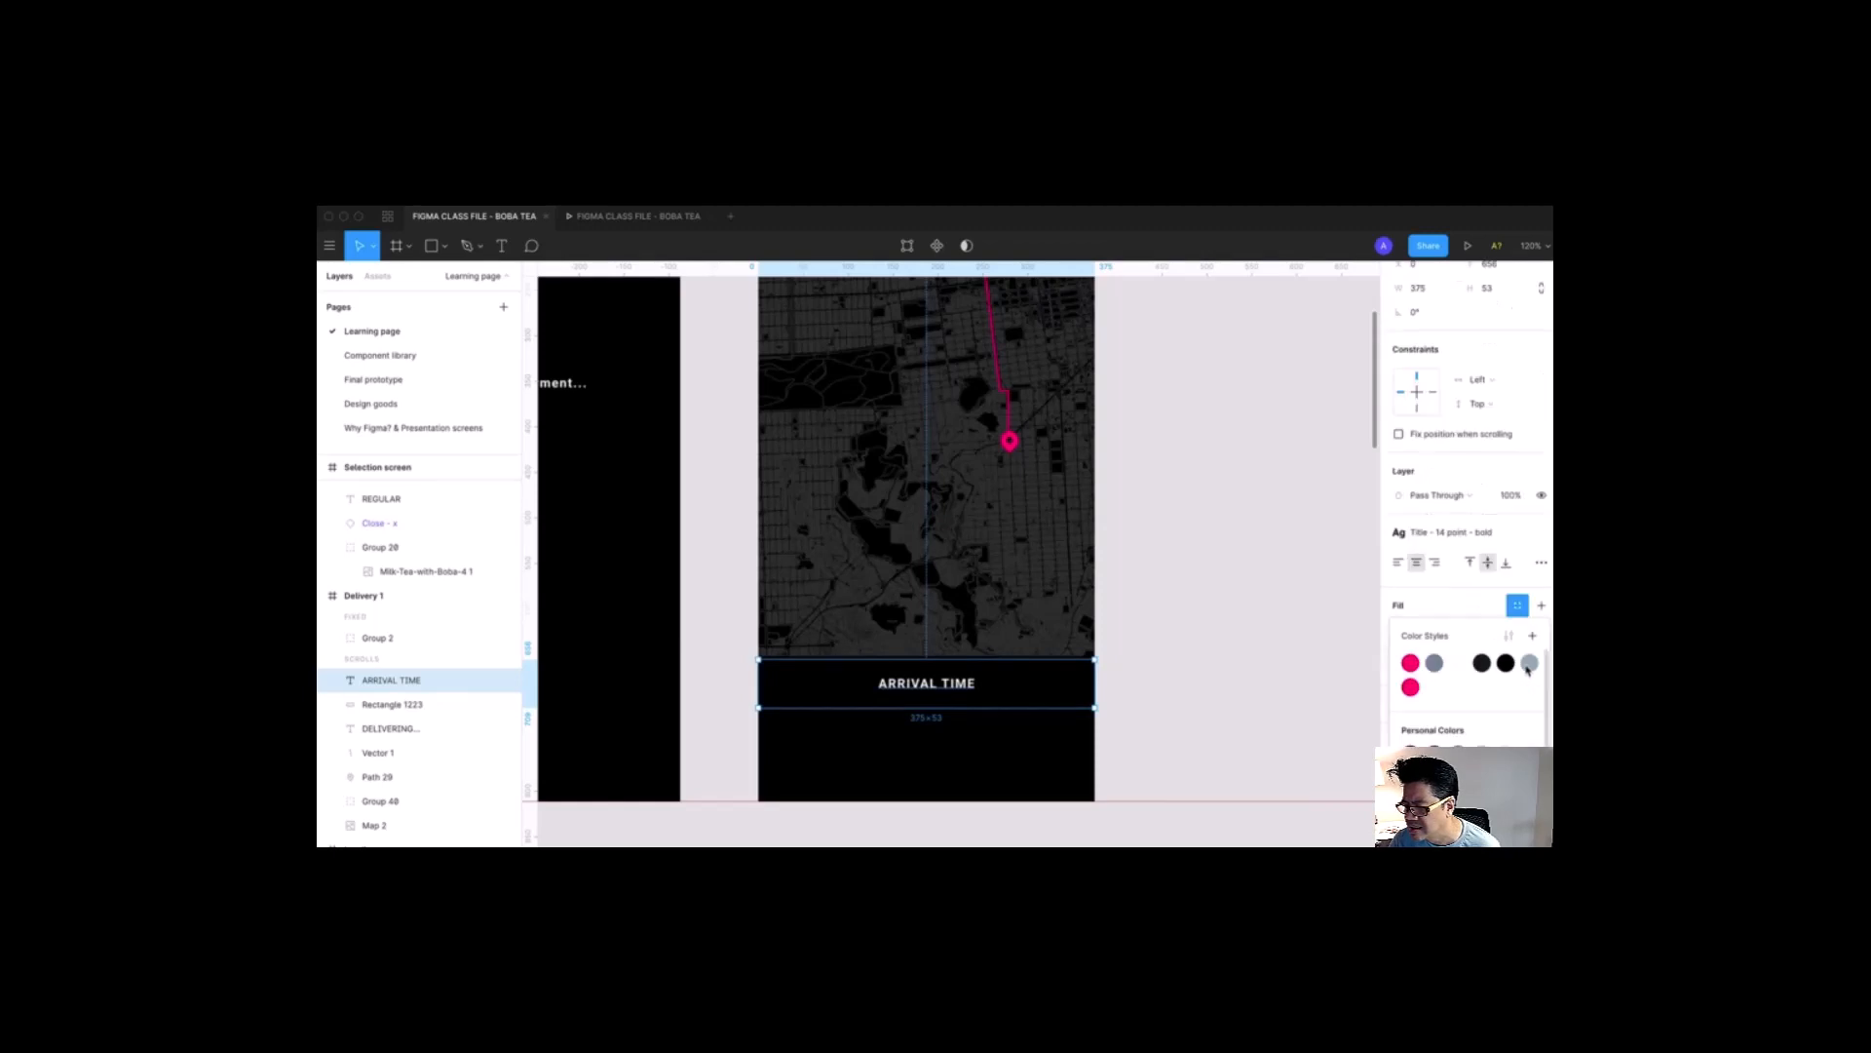
{"action": "left_click", "coordinate": [1529, 664]}
{"action": "key", "text": "Escape"}
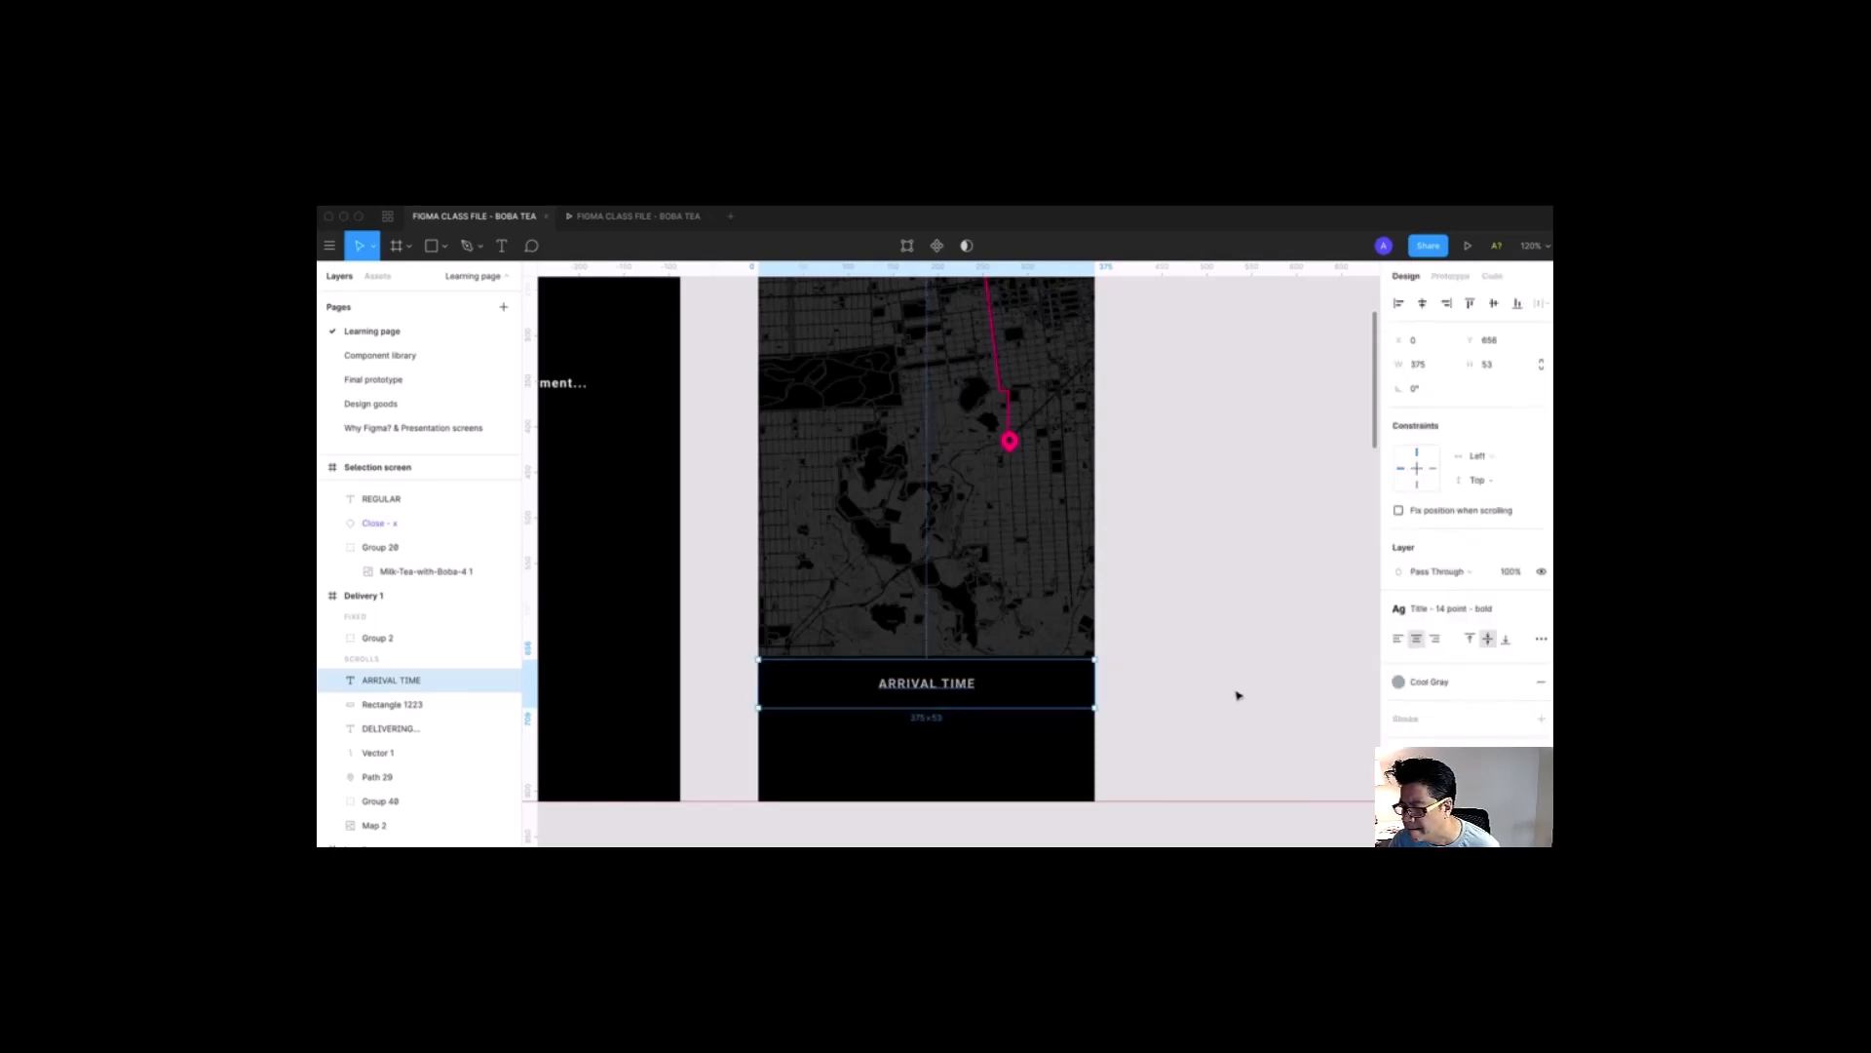
Step: Shorten the ARRIVAL TIME text box from its lower edge to a height of about 41 px
{"action": "left_click", "coordinate": [1235, 694]}
{"action": "left_click", "coordinate": [941, 705]}
{"action": "left_click_drag", "start_coordinate": [941, 707], "coordinate": [942, 696]}
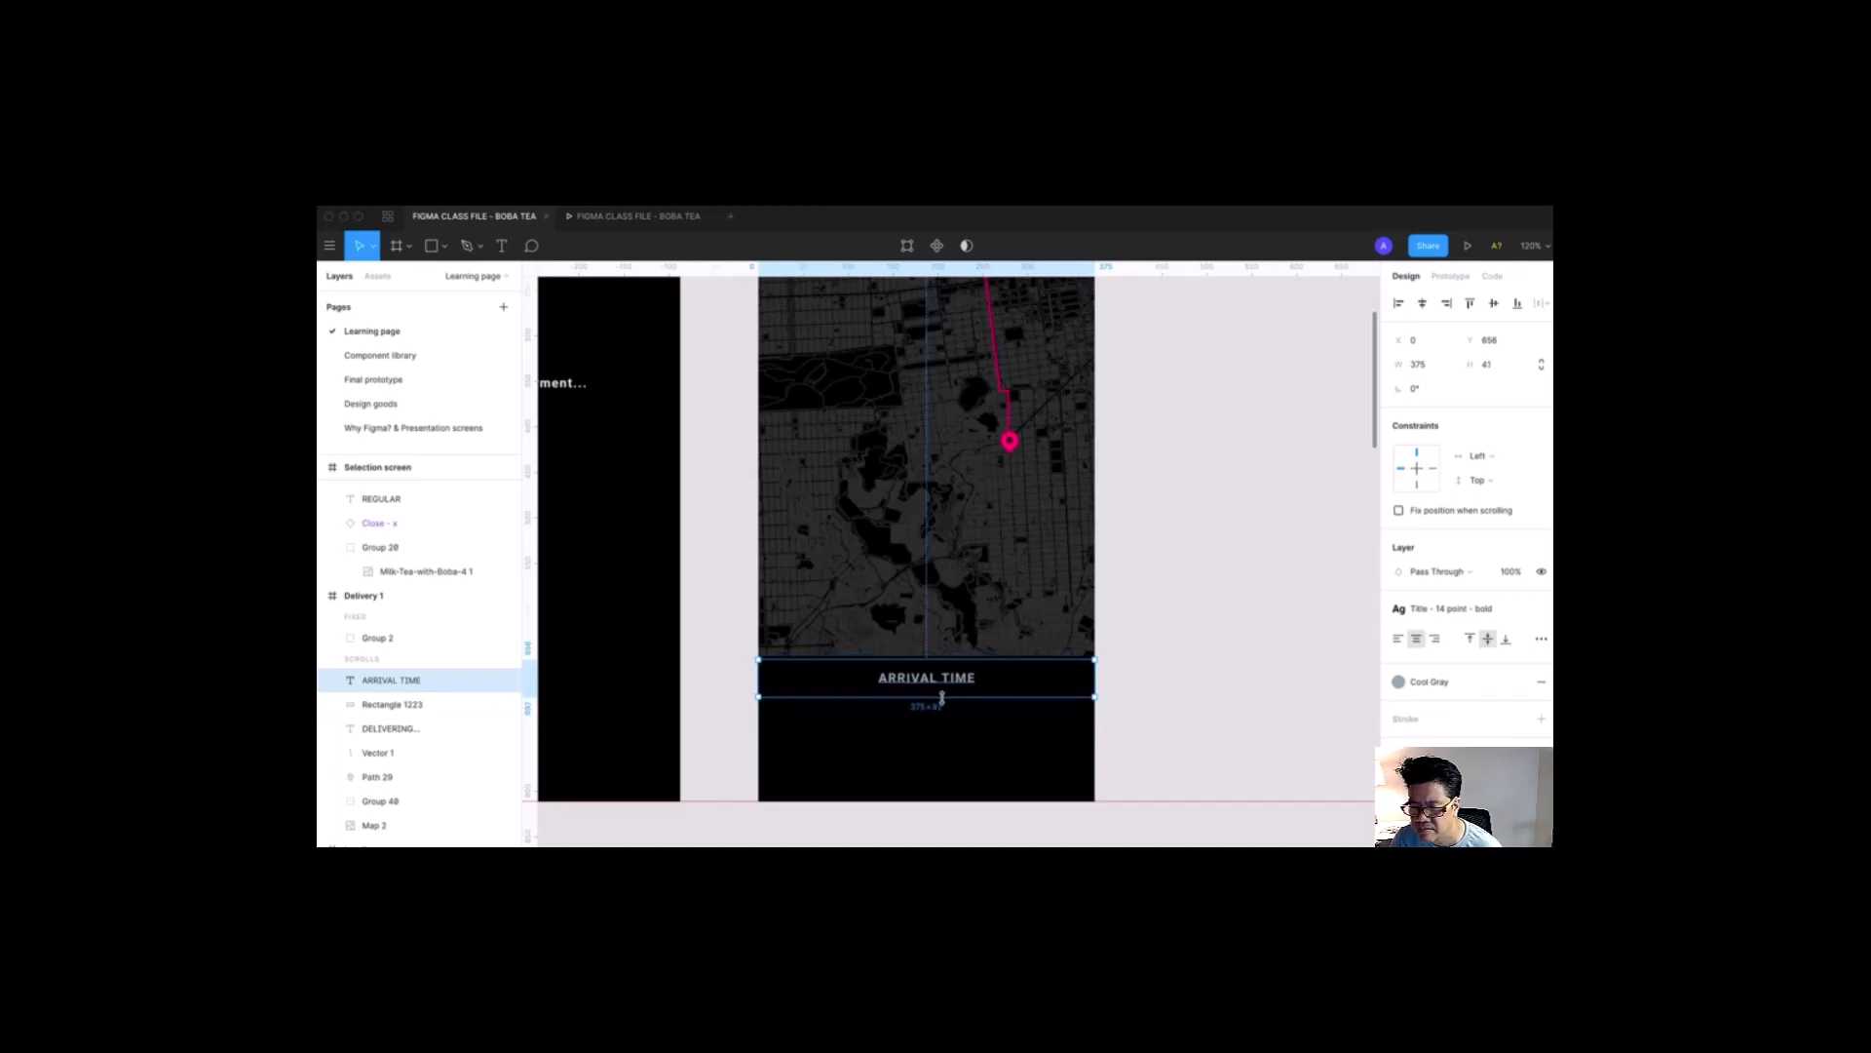